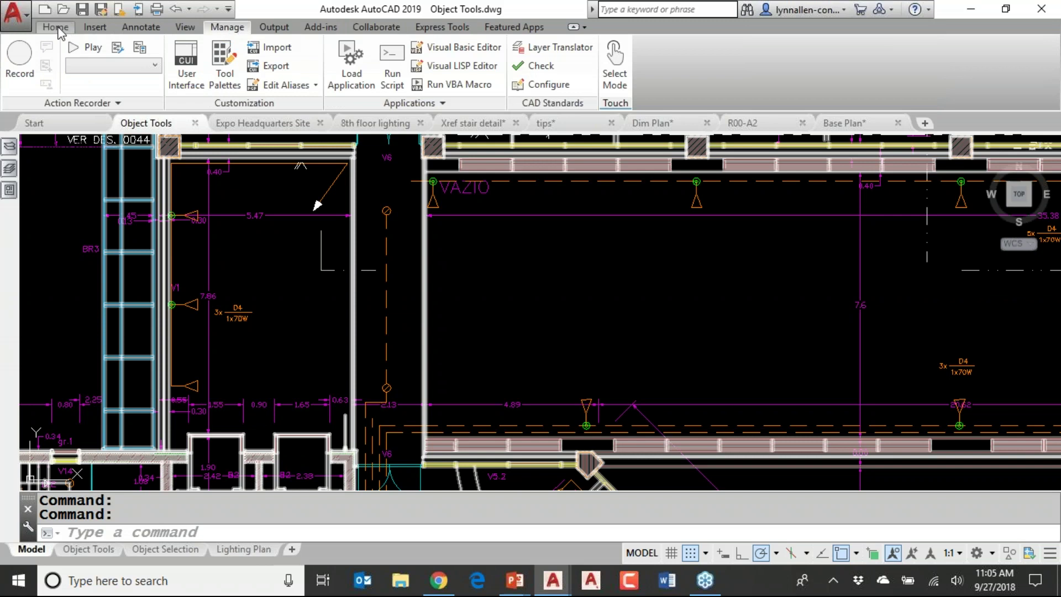
- Add the Layer control to the Quick Access Toolbar and open its layer list to check it
left_click(56, 28)
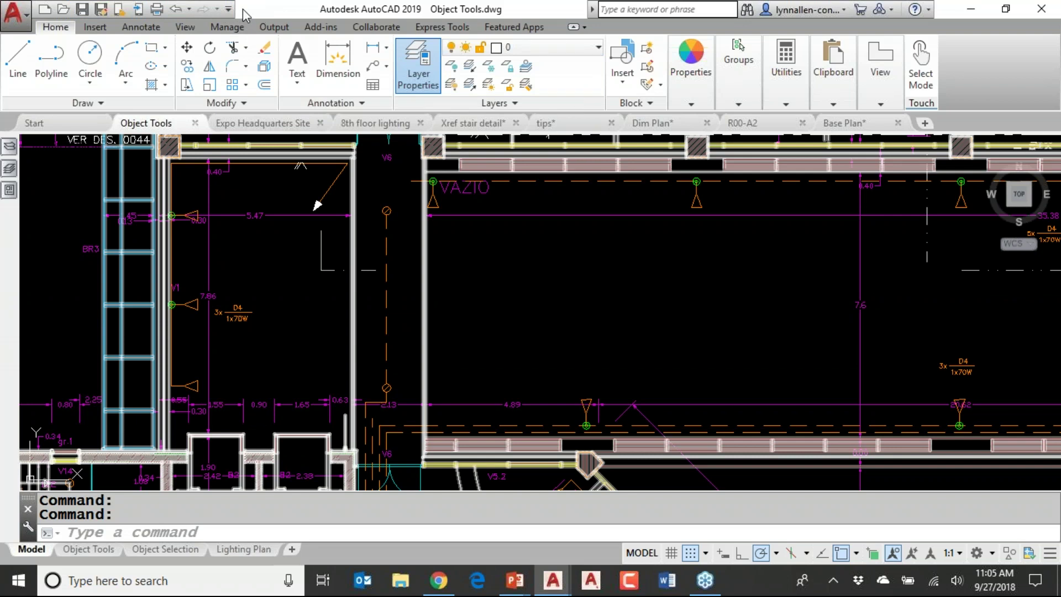
left_click(227, 9)
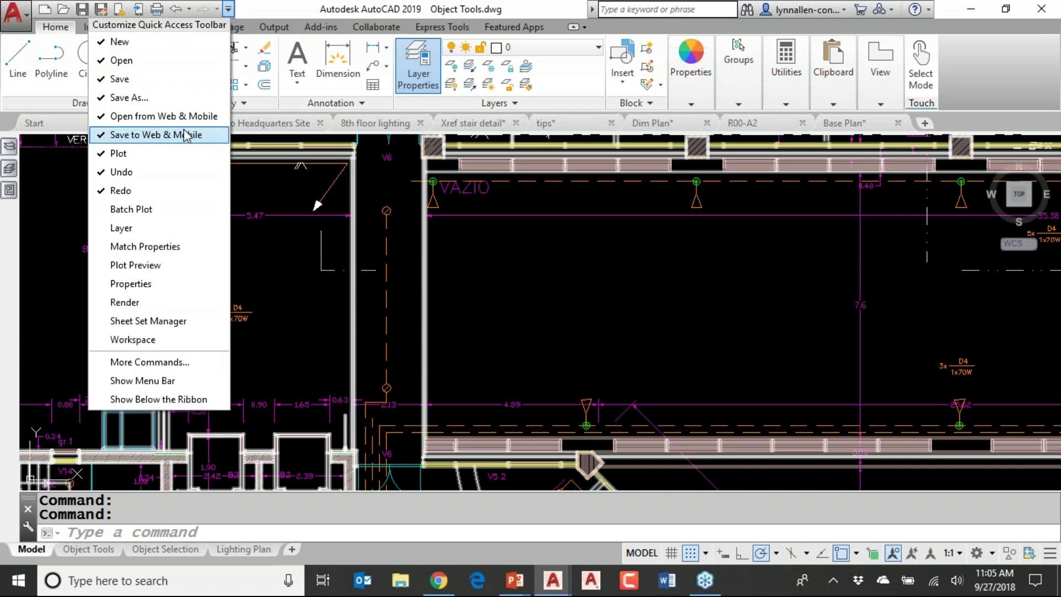
left_click(164, 228)
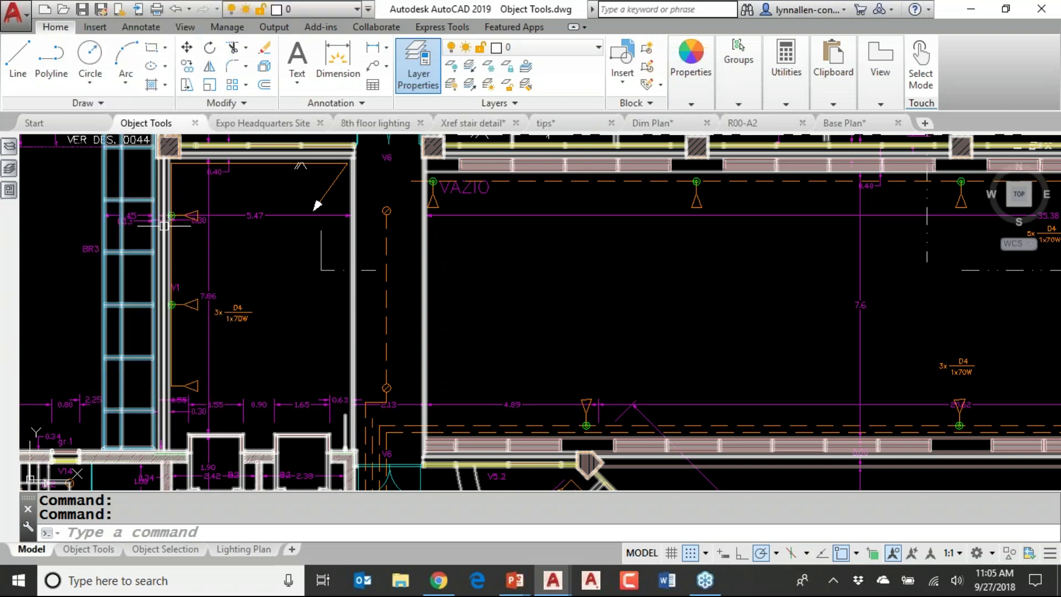
left_click(357, 10)
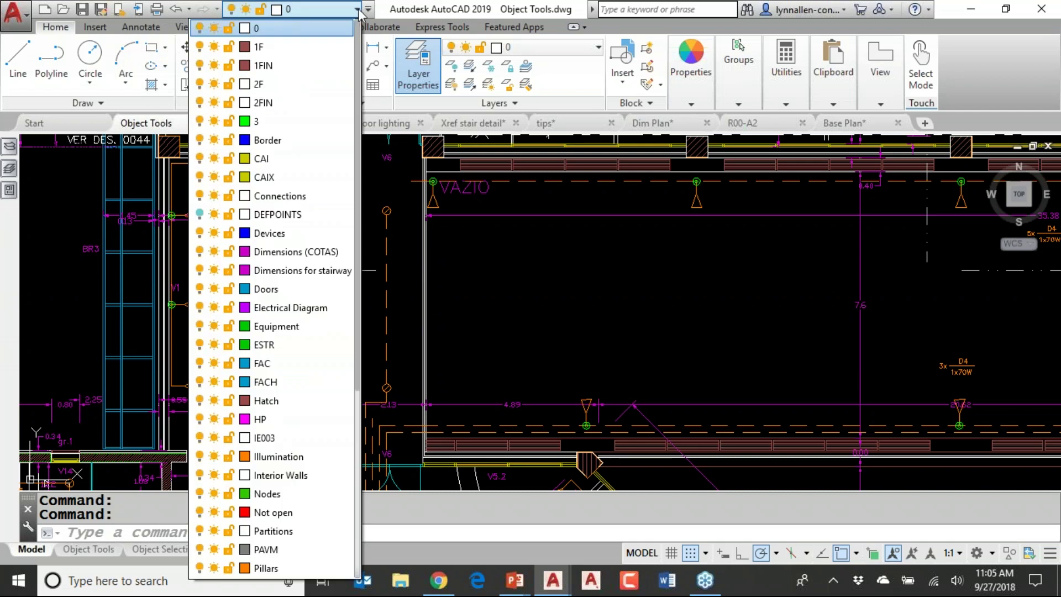
left_click(513, 274)
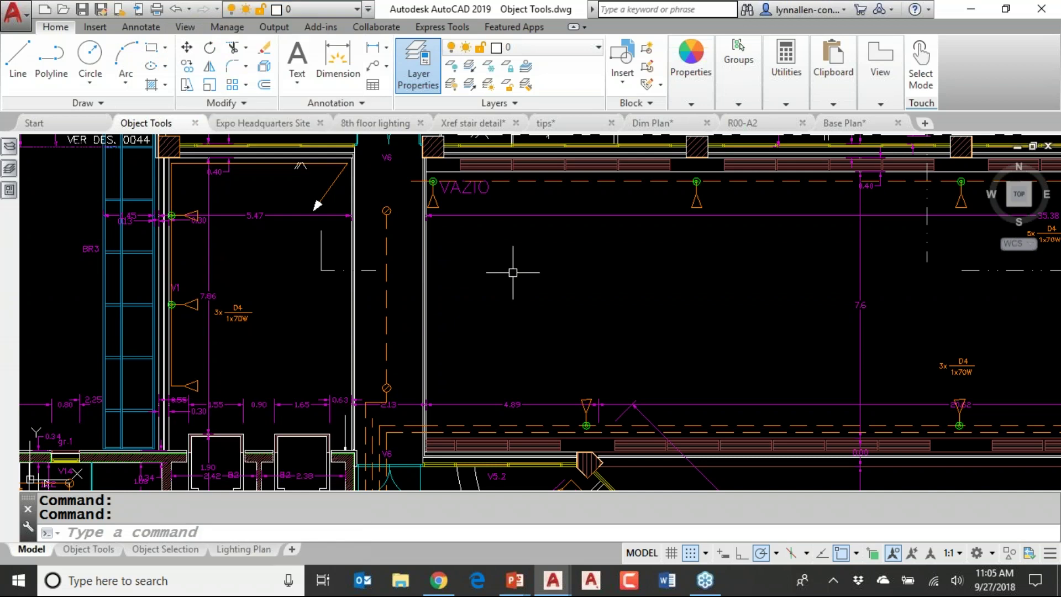
left_click(512, 148)
- Look at the options for adding the layer list and Multiline Text to the Quick Access Toolbar and for removing tools from it
right_click(525, 48)
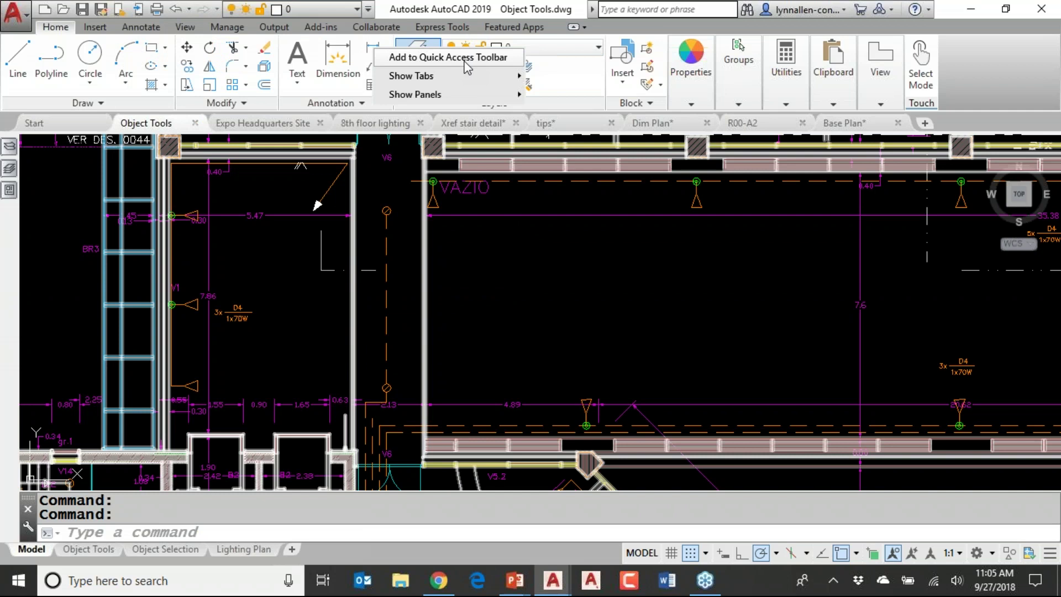
left_click(561, 177)
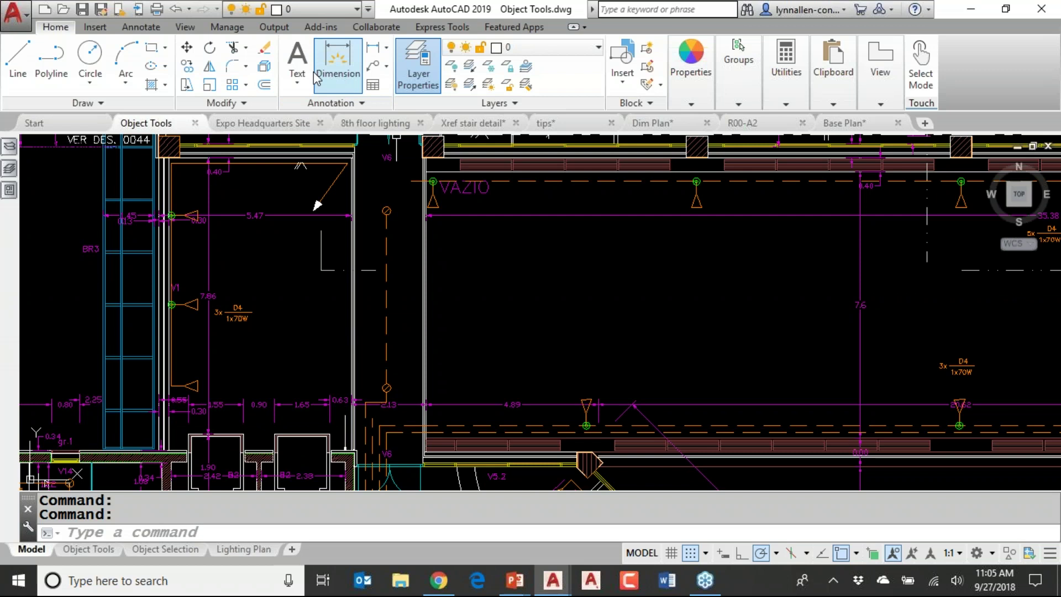
right_click(296, 56)
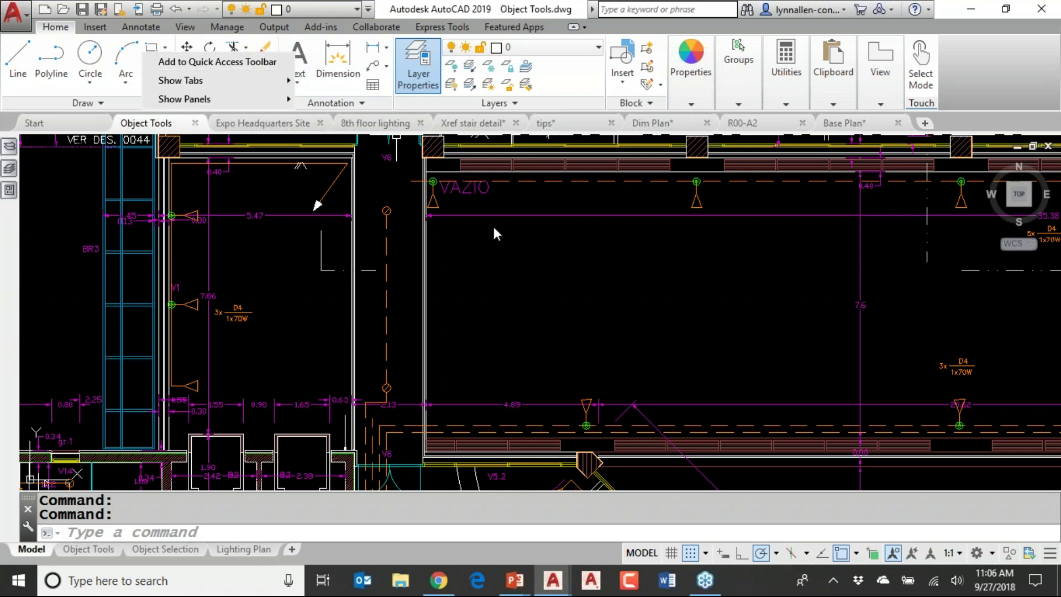
key("Escape")
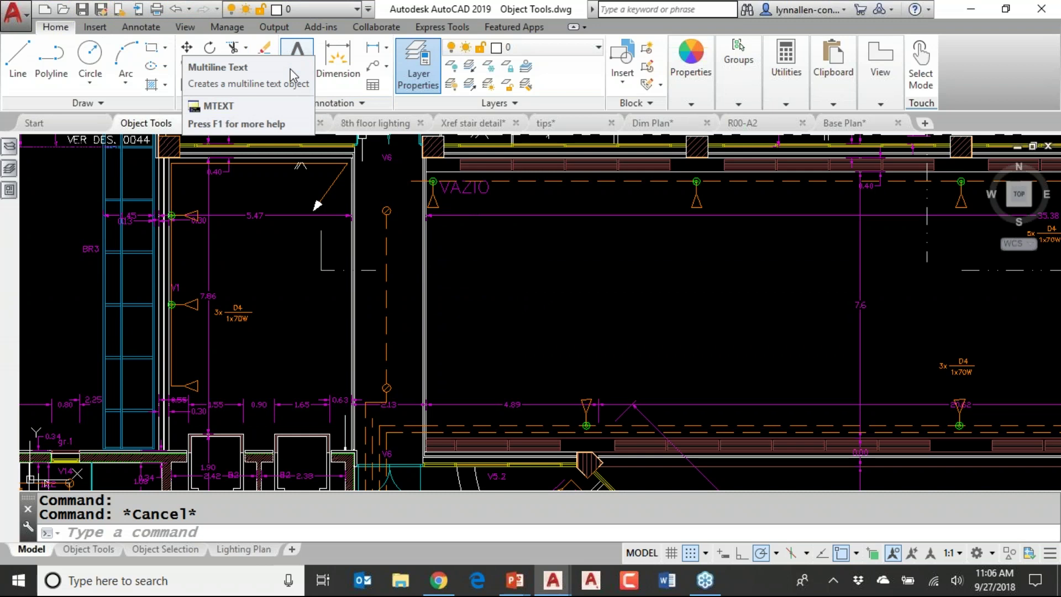
right_click(120, 16)
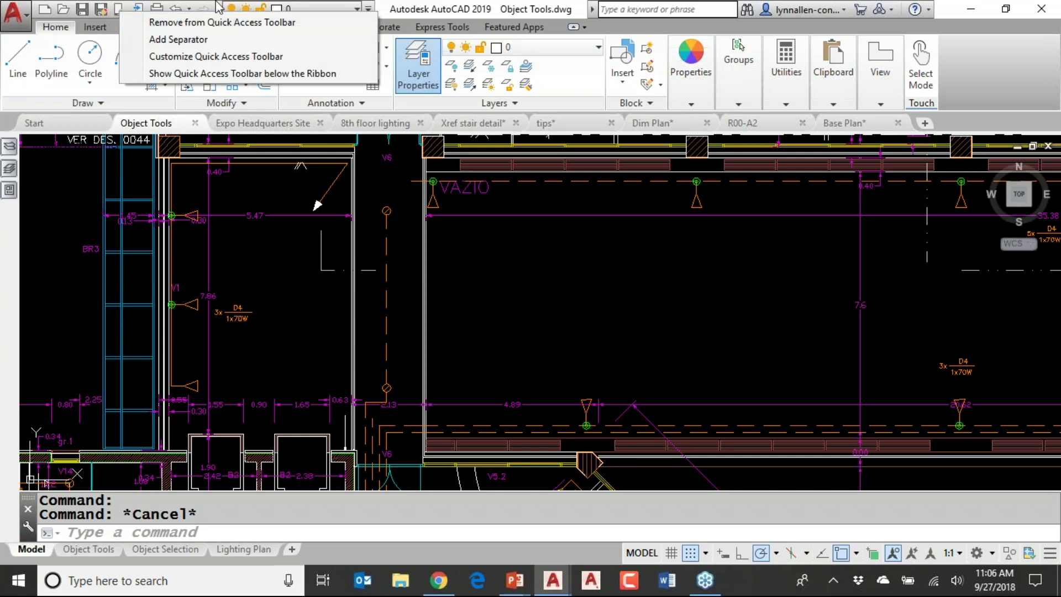
left_click(606, 333)
left_click(605, 327)
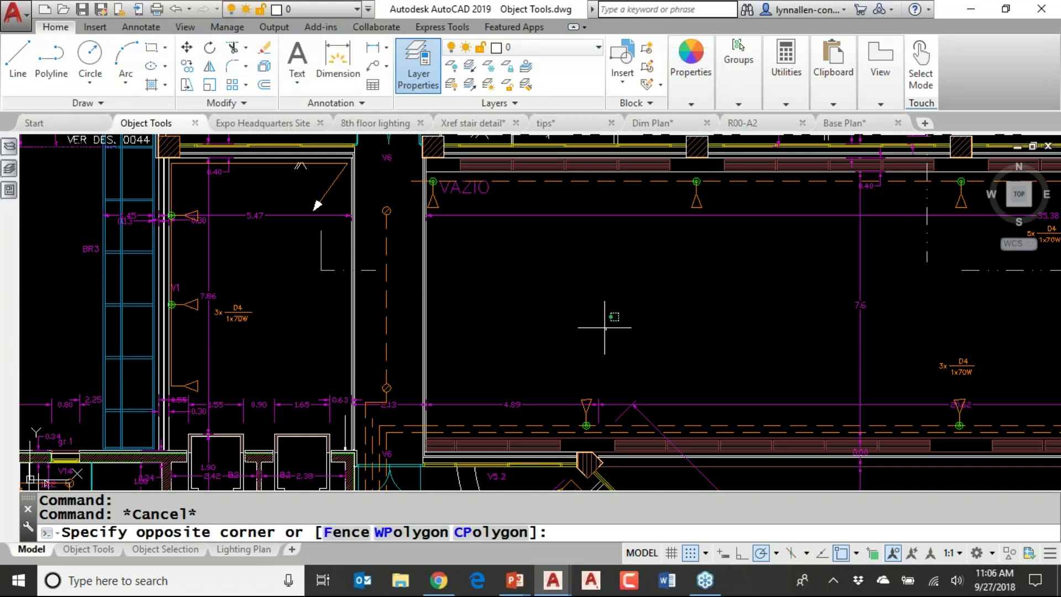
key("Escape")
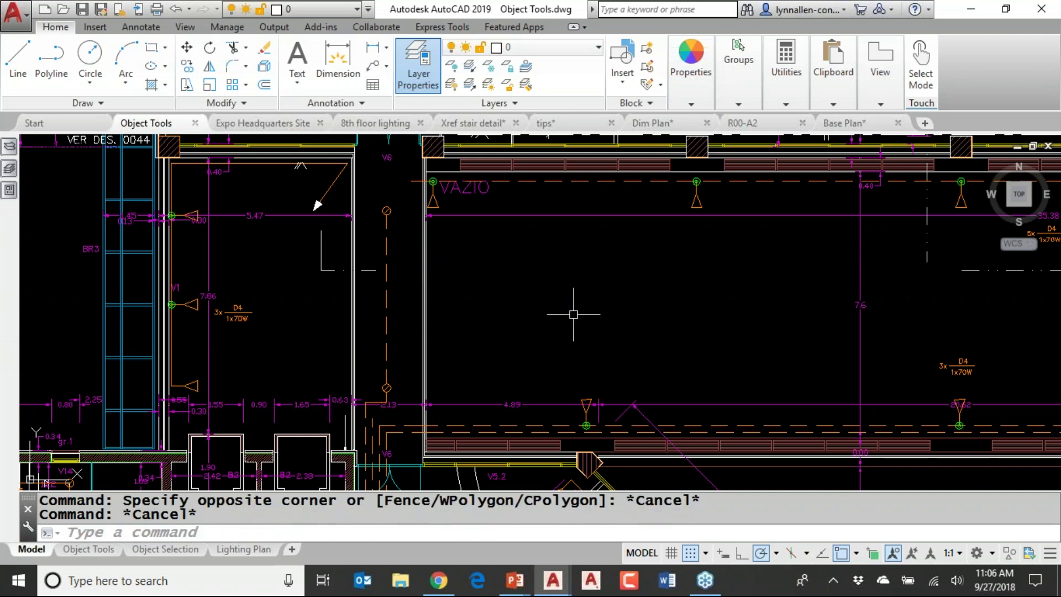
- Start the HATCH command and assign a specific layer as the hatch layer override instead of Use Current
left_click(499, 535)
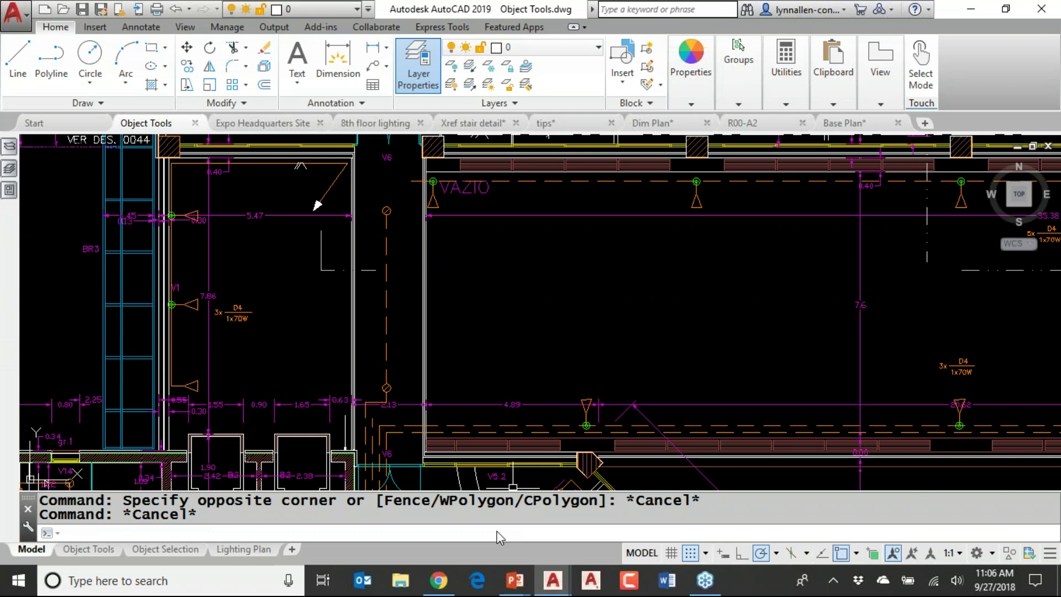
type("hat")
key("Return")
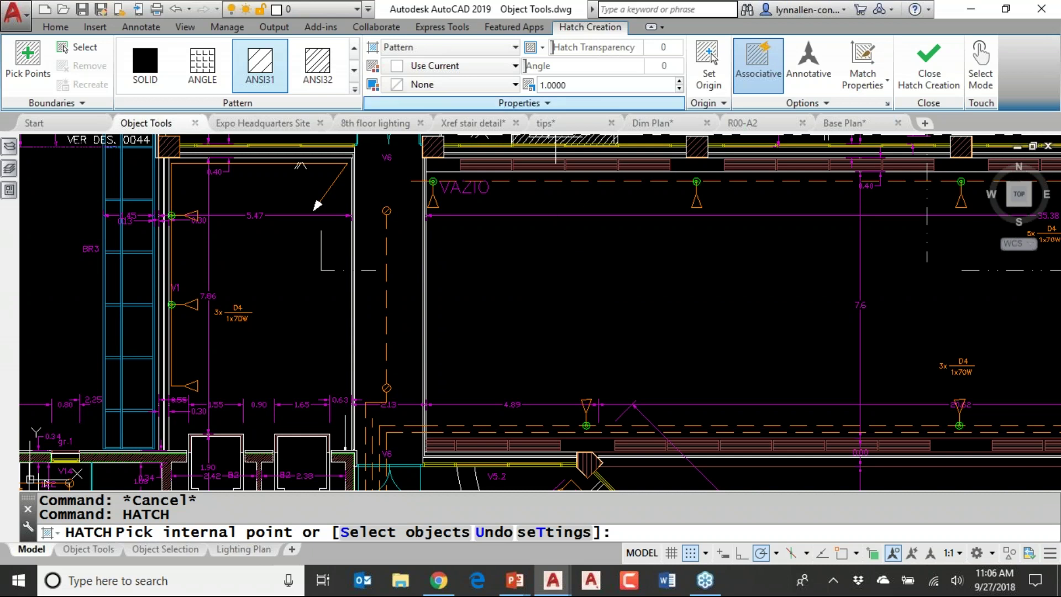
left_click(549, 105)
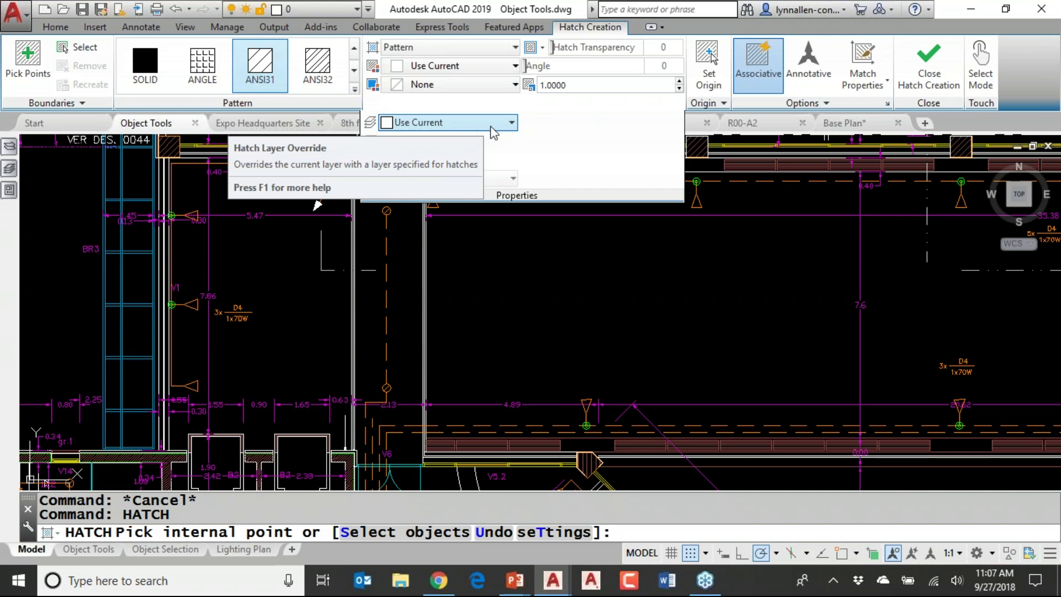
left_click(505, 124)
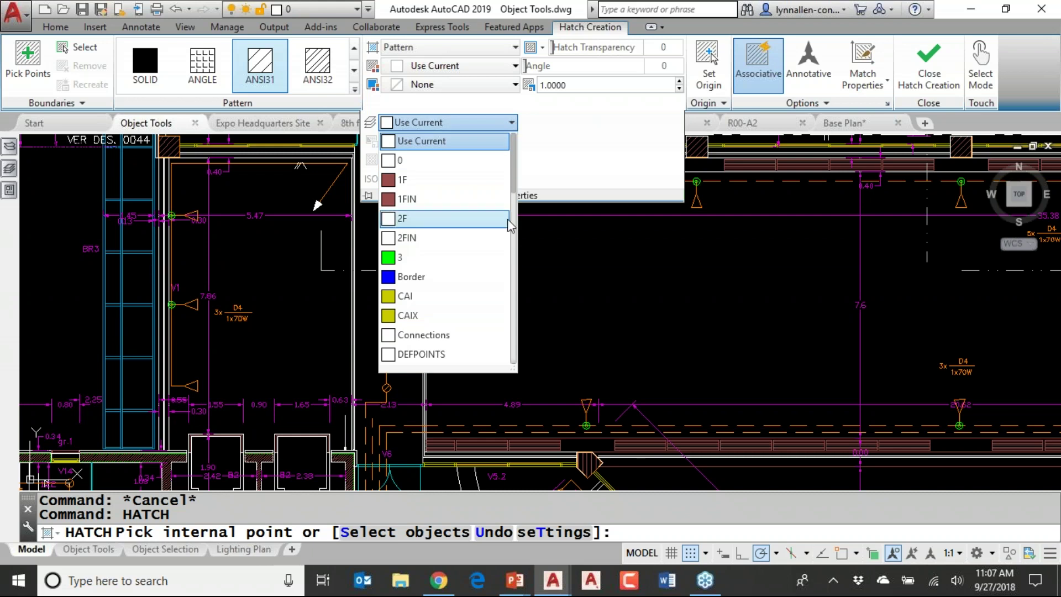
left_click_drag(515, 187, 519, 231)
left_click(443, 347)
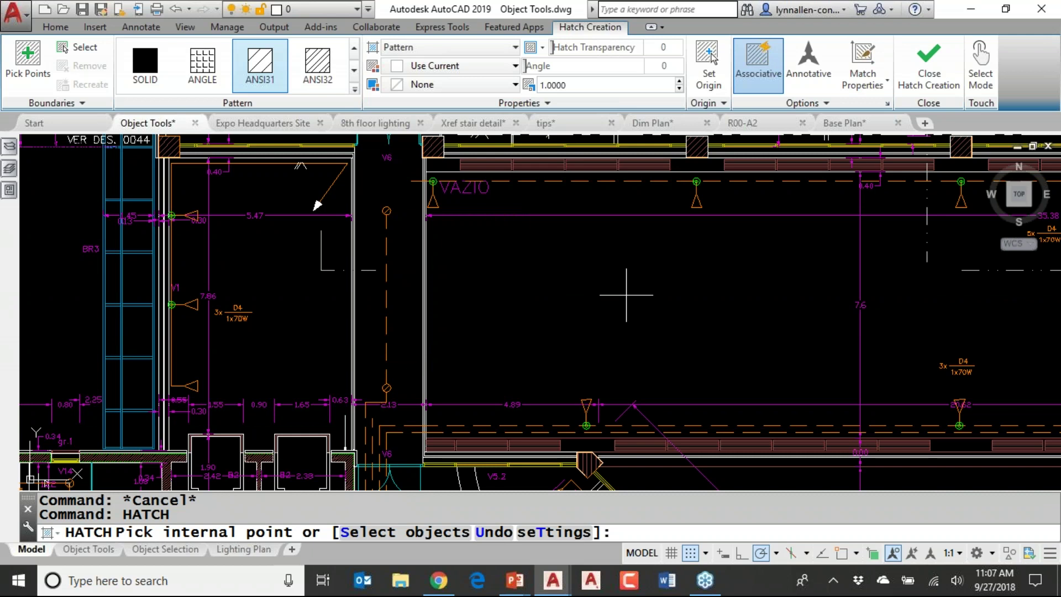
- View the layers available for the dimension layer override, keep Use Current, and leave the HATCH command
left_click(153, 28)
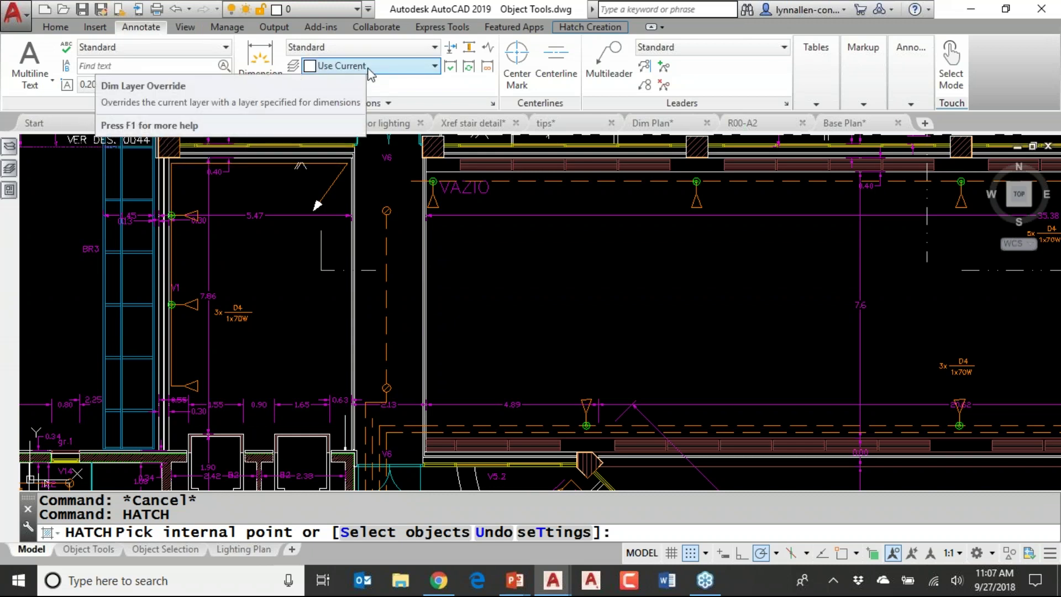
left_click(437, 71)
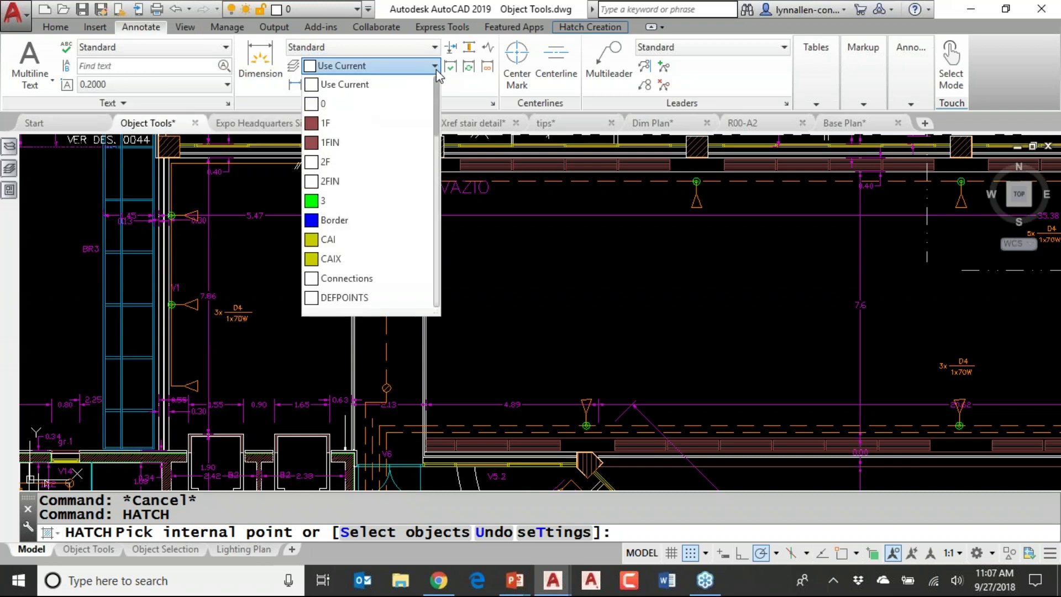
left_click(589, 344)
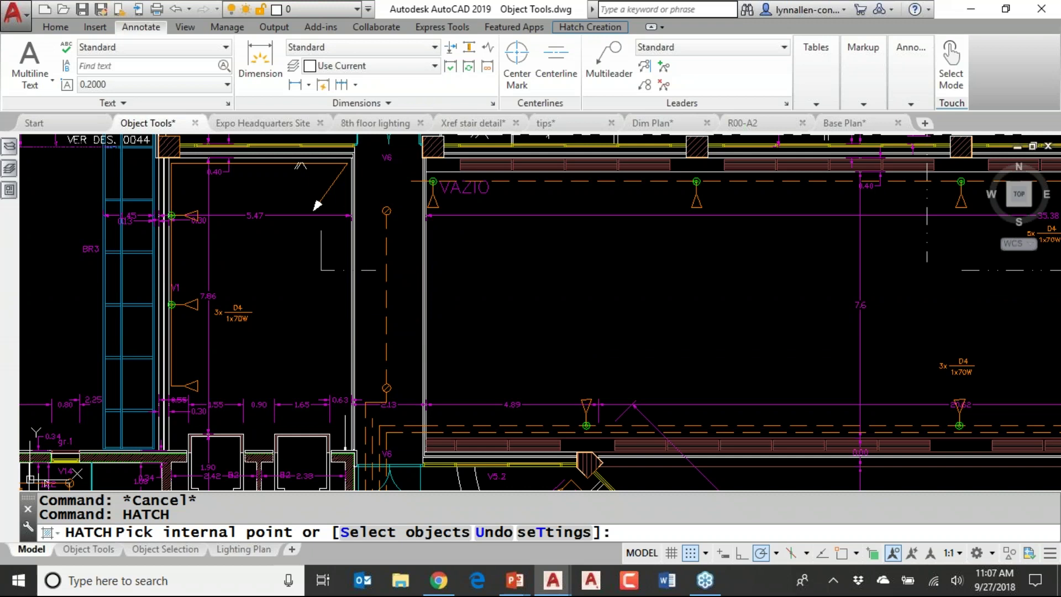
key("Escape")
key("Escape")
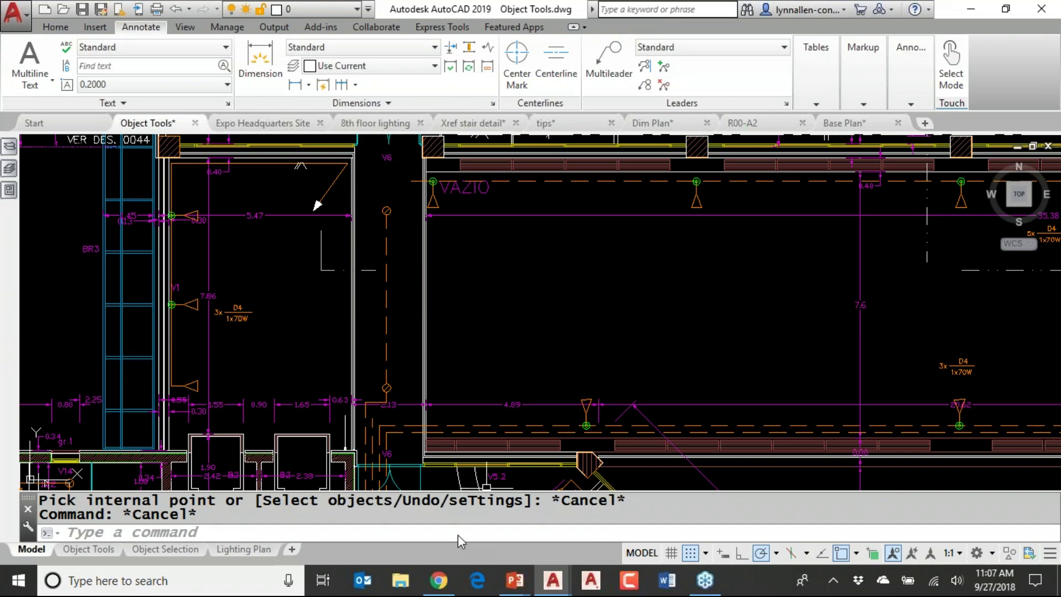
- Check the XREFLAYER system variable's prompt for a default xref layer and leave it without entering a value
left_click(457, 534)
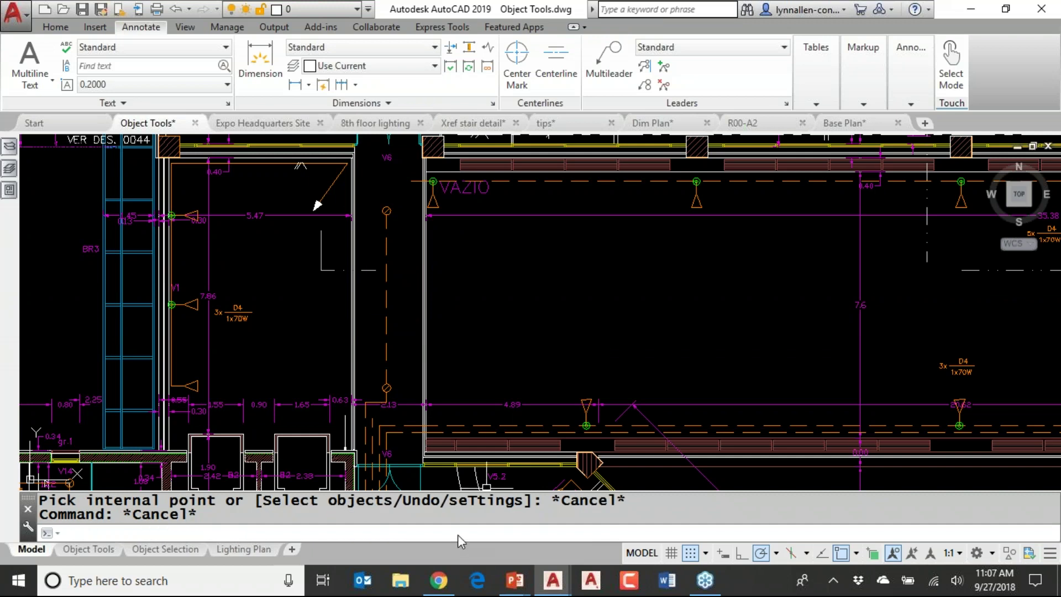
type("xref1")
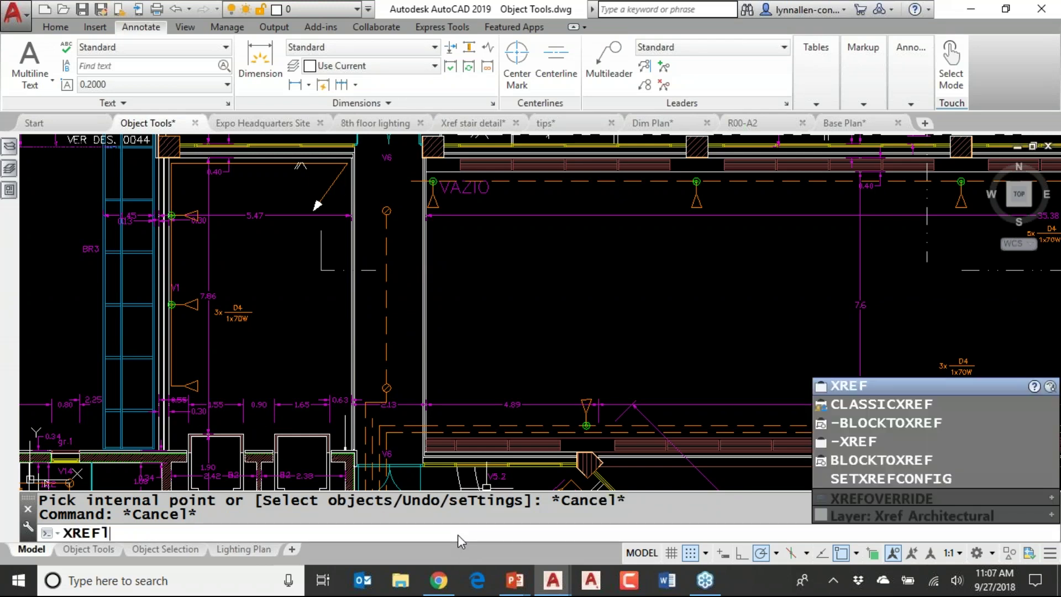
type("ayer")
key("Return")
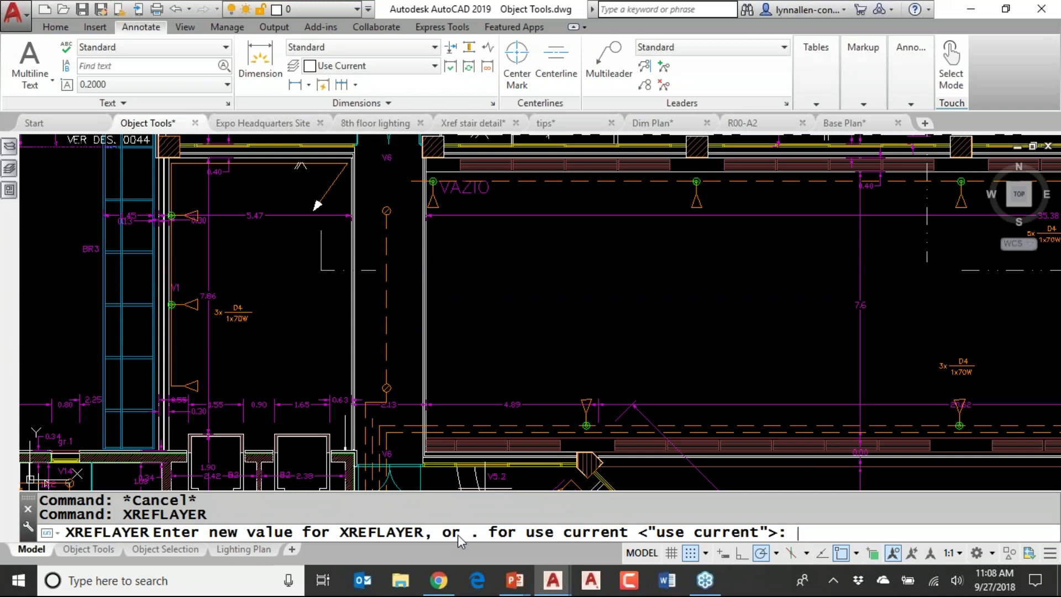
key("Escape")
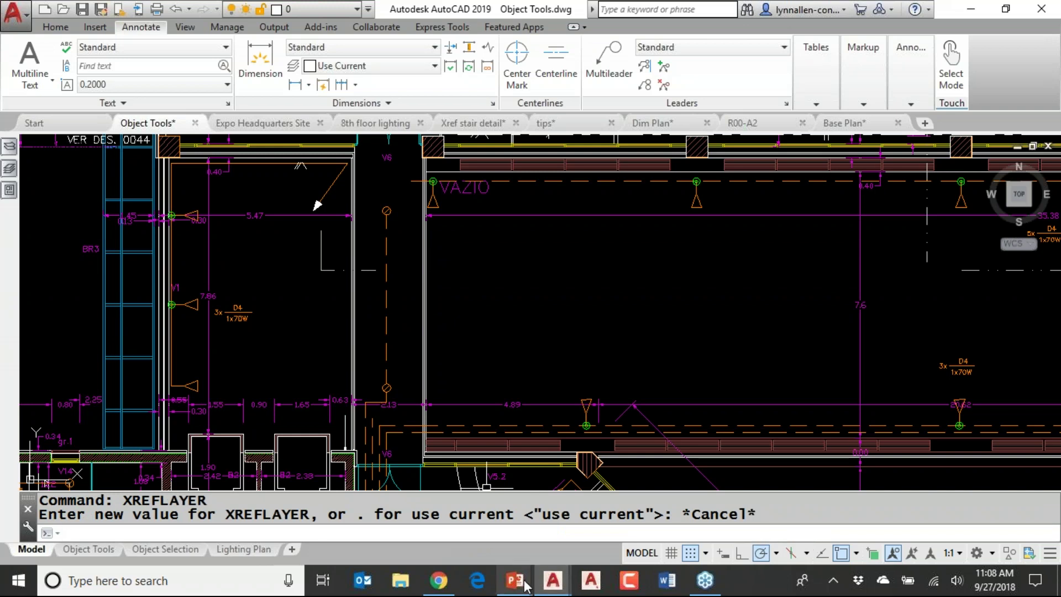
- Switch to the running PowerPoint slide show with the Lazy Layer Tips slide
mouse_move(515, 580)
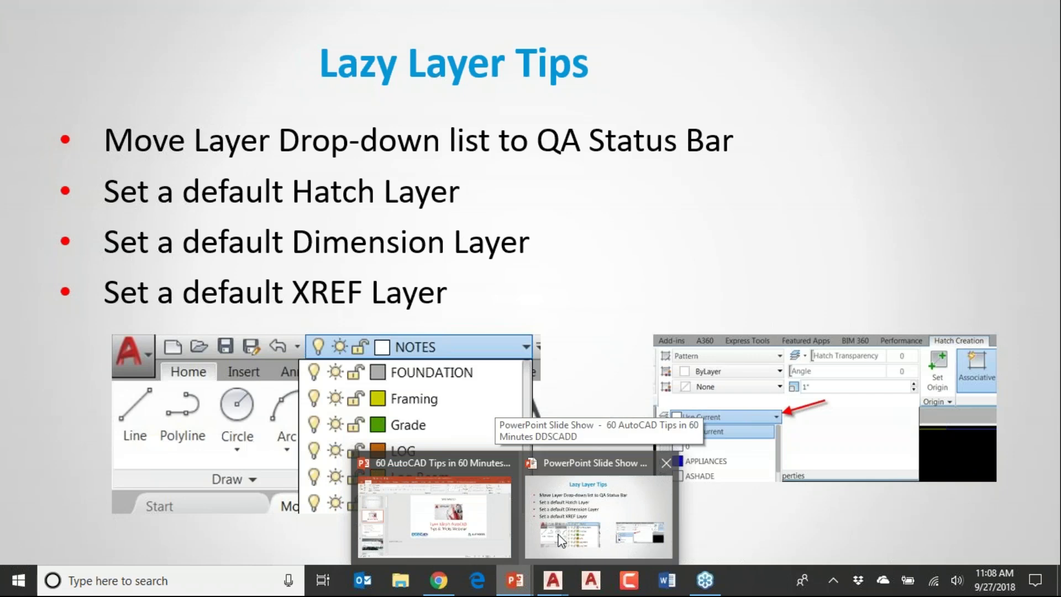
left_click(560, 539)
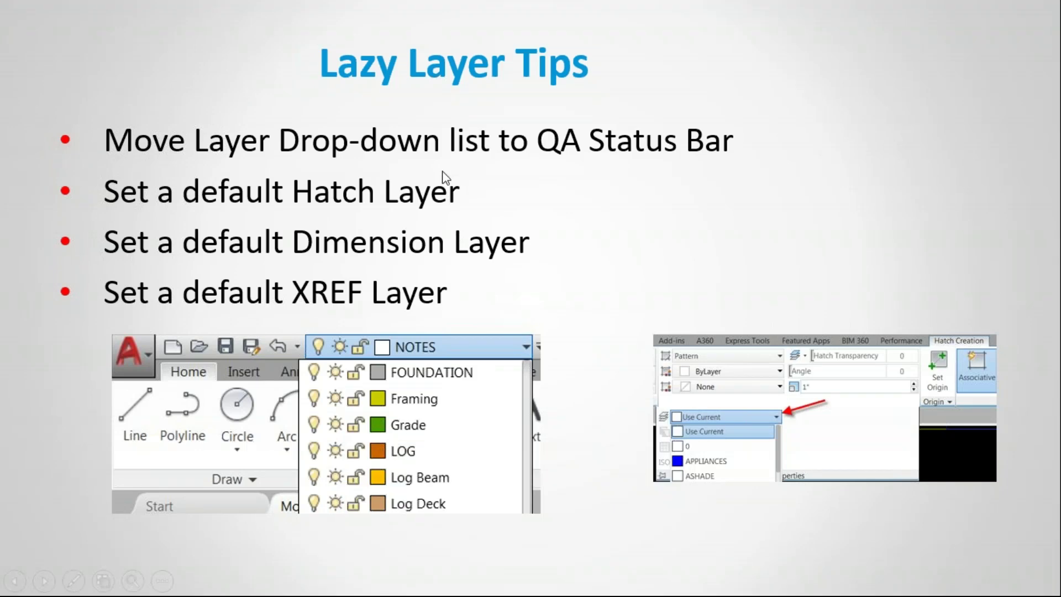
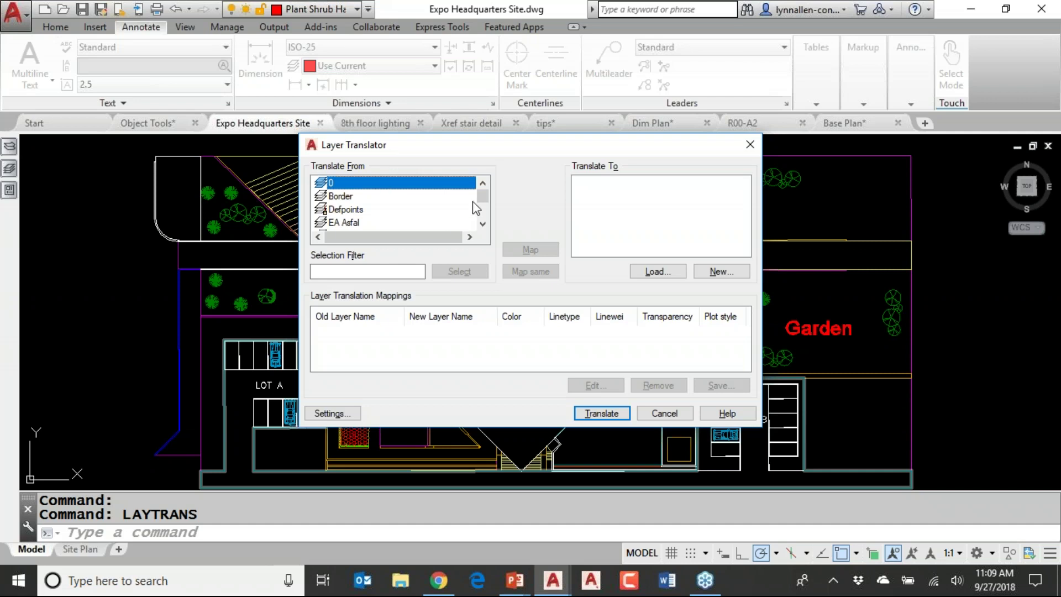
- Load the layers of the Landscape Plan Model drawing into the Layer Translator as translation targets
left_click_drag(481, 200, 482, 194)
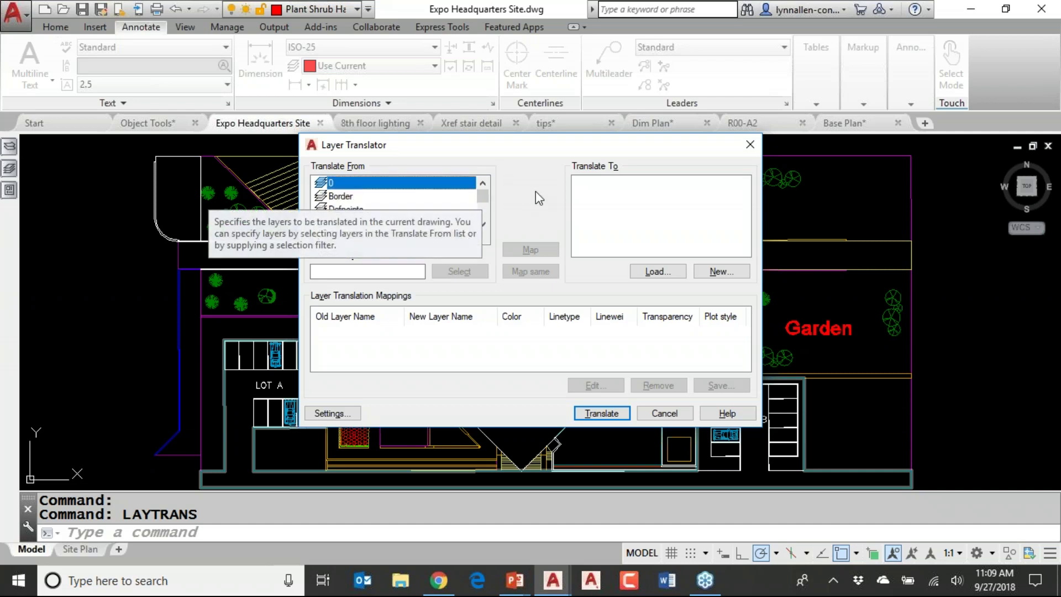
left_click(658, 271)
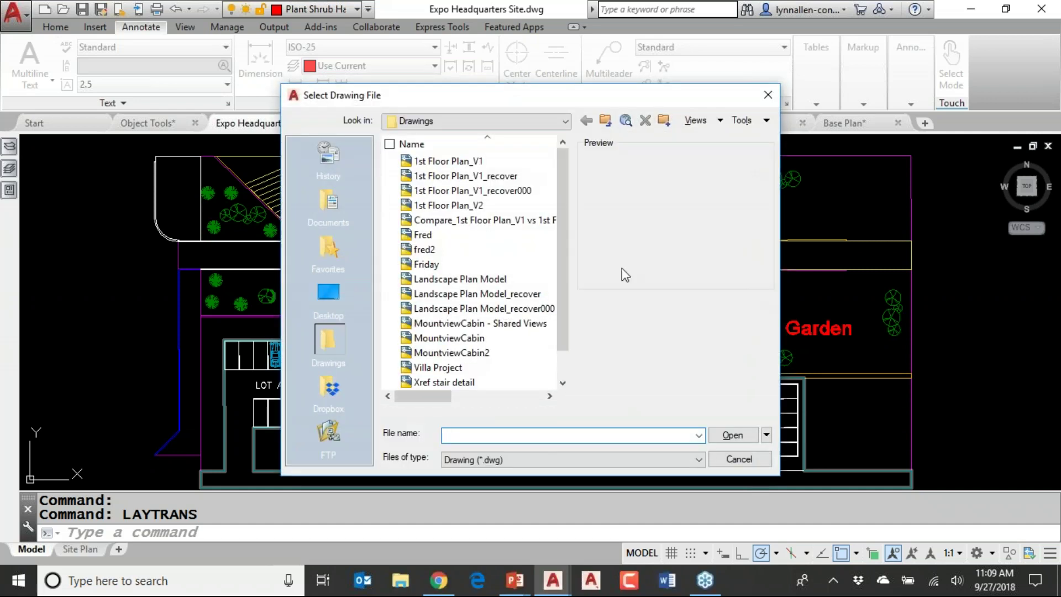
left_click(507, 280)
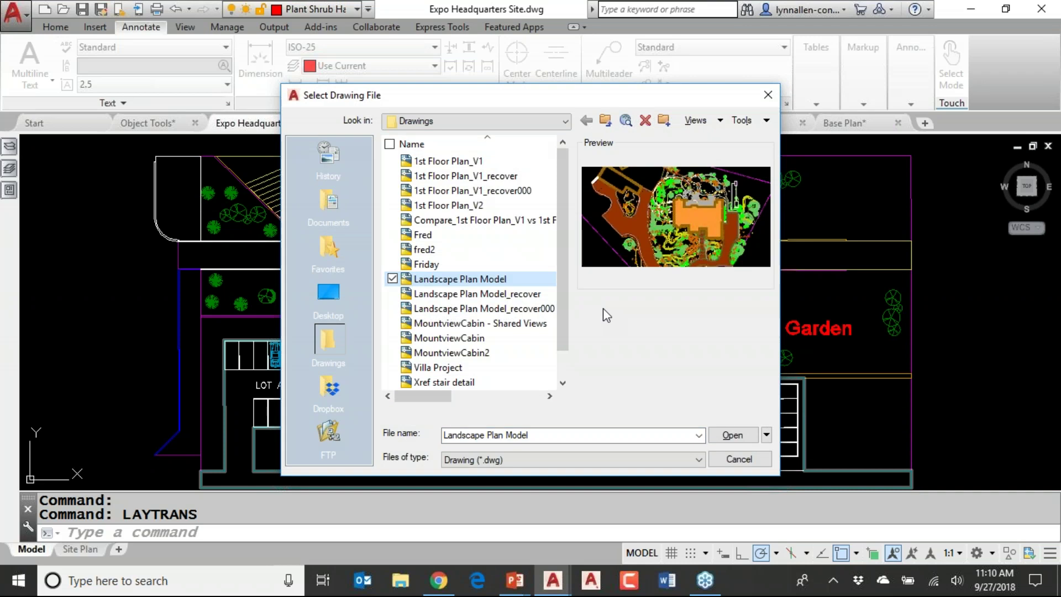
left_click(732, 434)
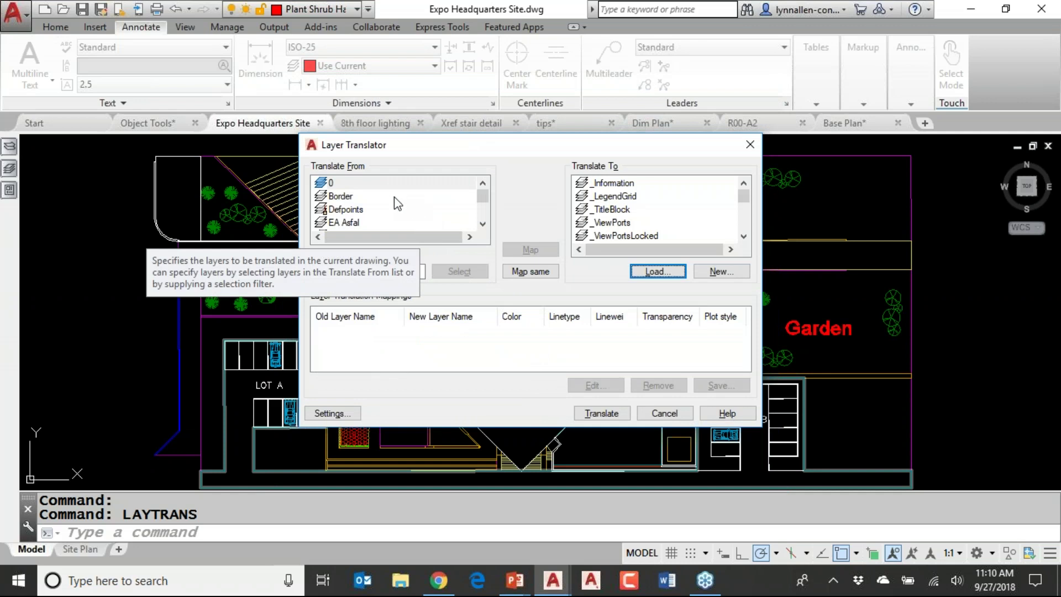
- Map the Border layer to the _TitleBlock layer in the Layer Translator
left_click(364, 200)
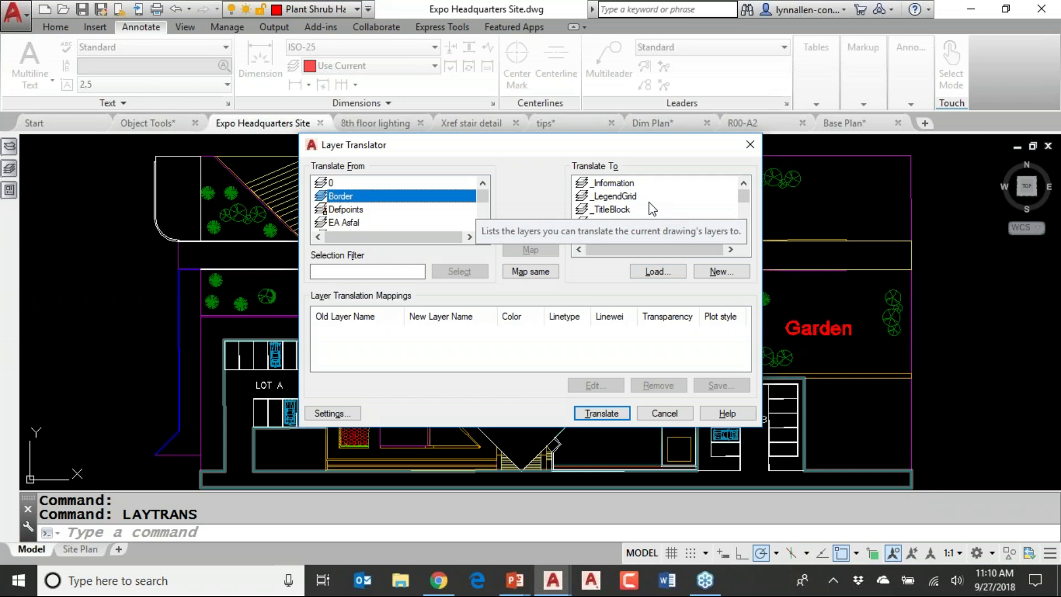
left_click(679, 210)
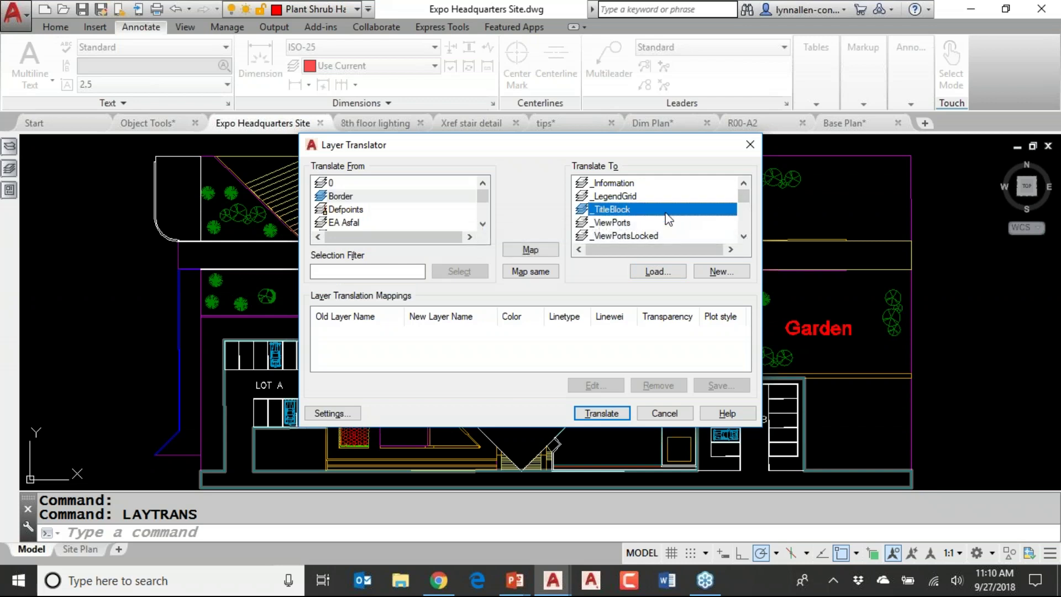
left_click(541, 254)
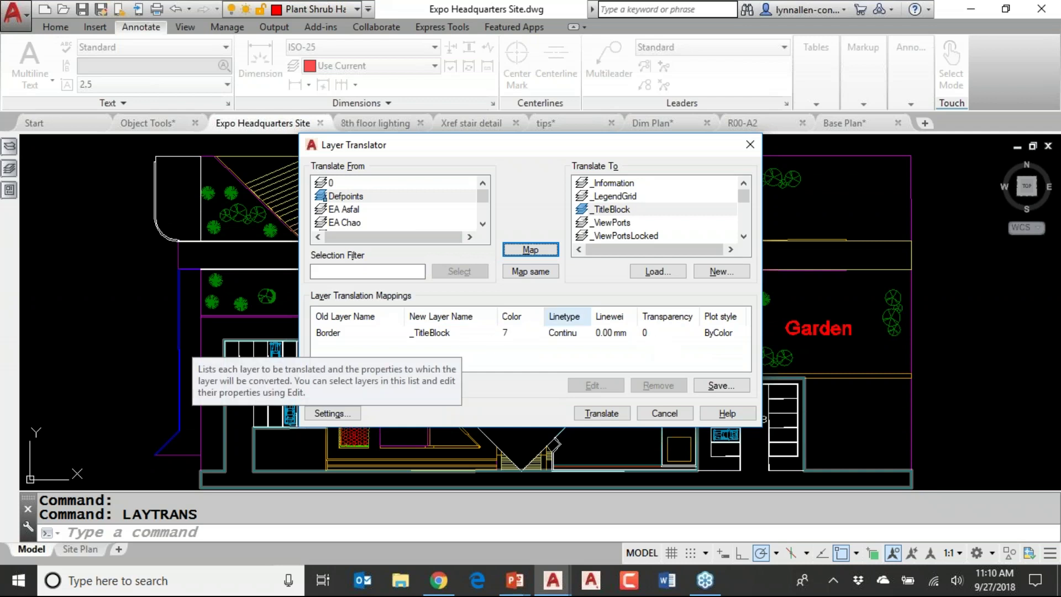
- Map the EA Asfal layer to boulder notes and the EA Grelh layer to Boulders in the Layer Translator
left_click(388, 208)
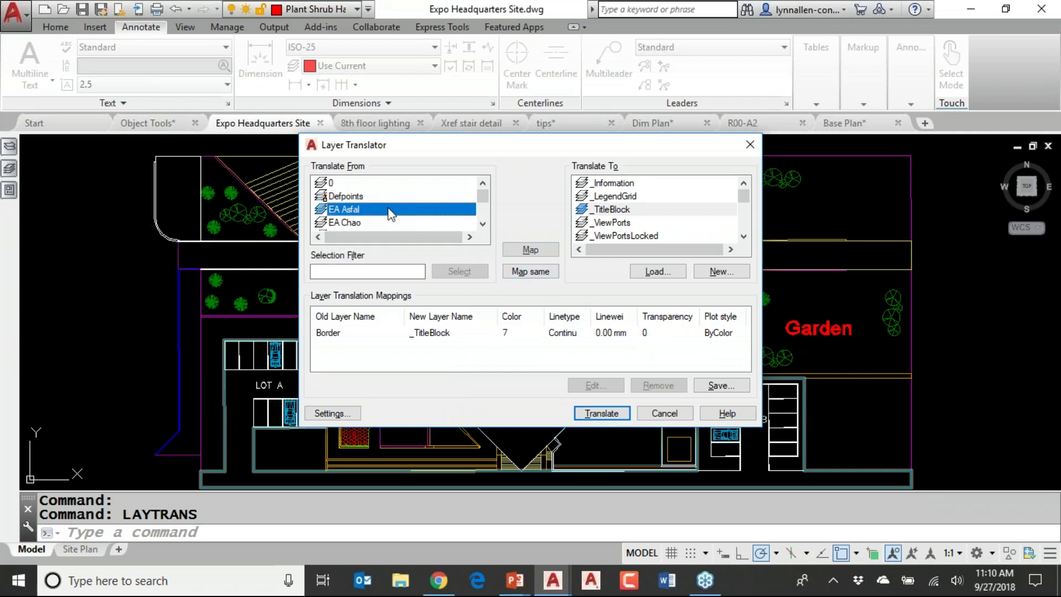
left_click(744, 226)
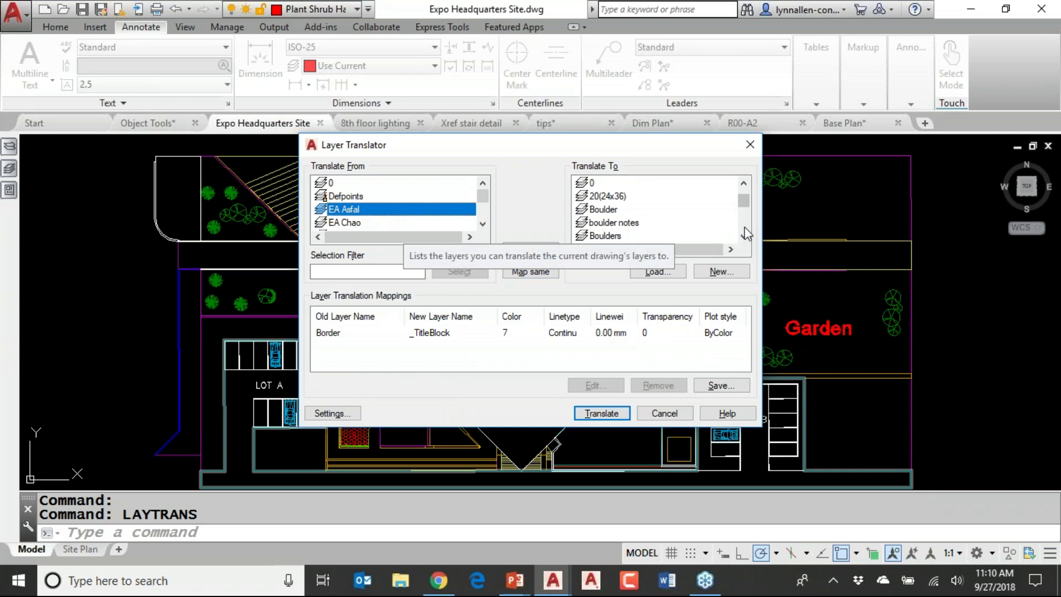
left_click(655, 223)
left_click(546, 251)
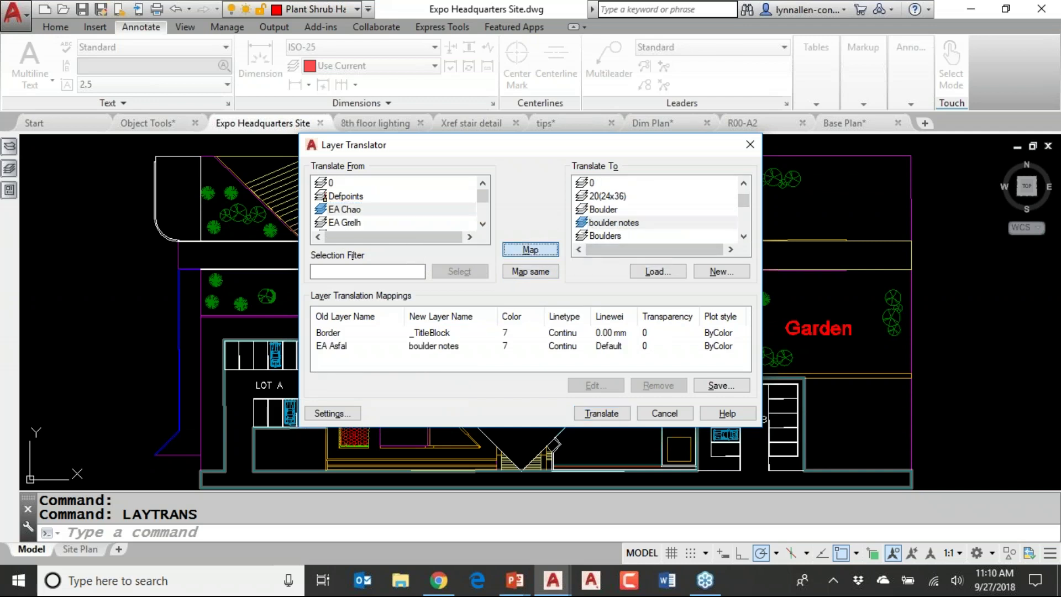
left_click(379, 223)
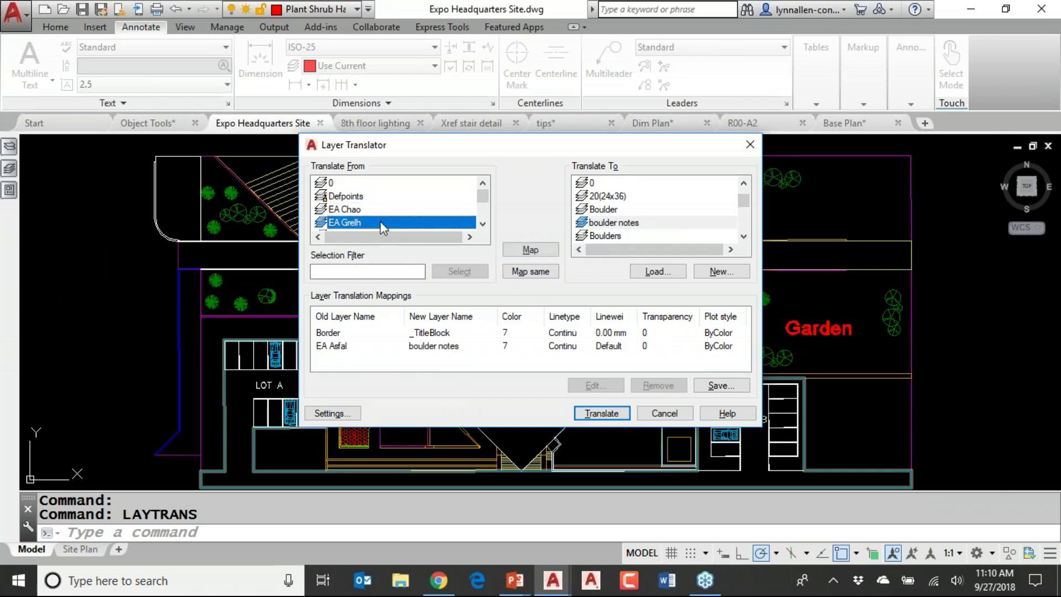
left_click(605, 235)
left_click(532, 250)
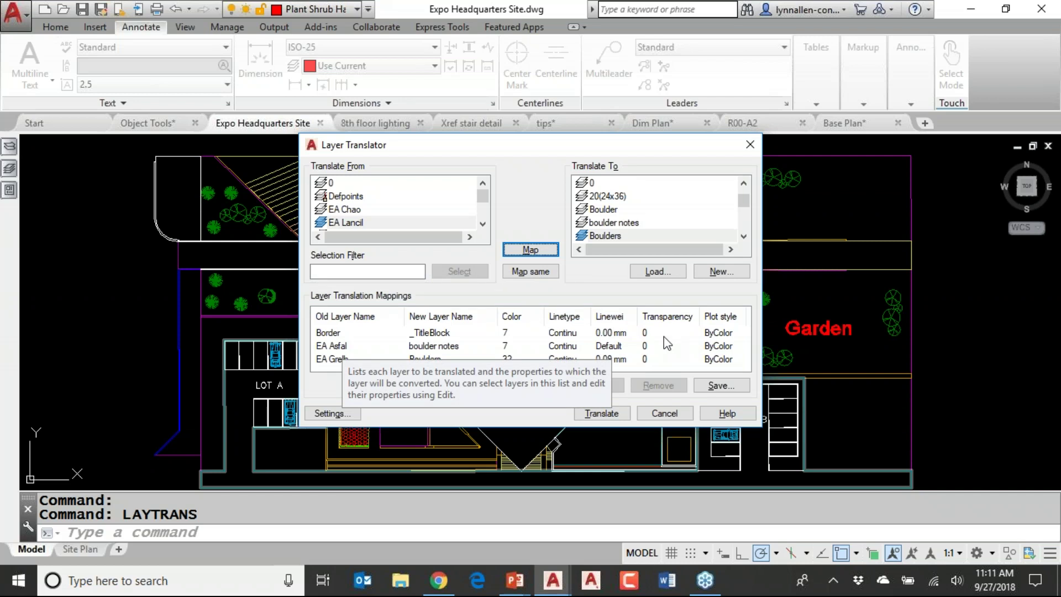
- Check the file types for saving and loading layer mappings, and leave the Layer Translator without translating
left_click(722, 385)
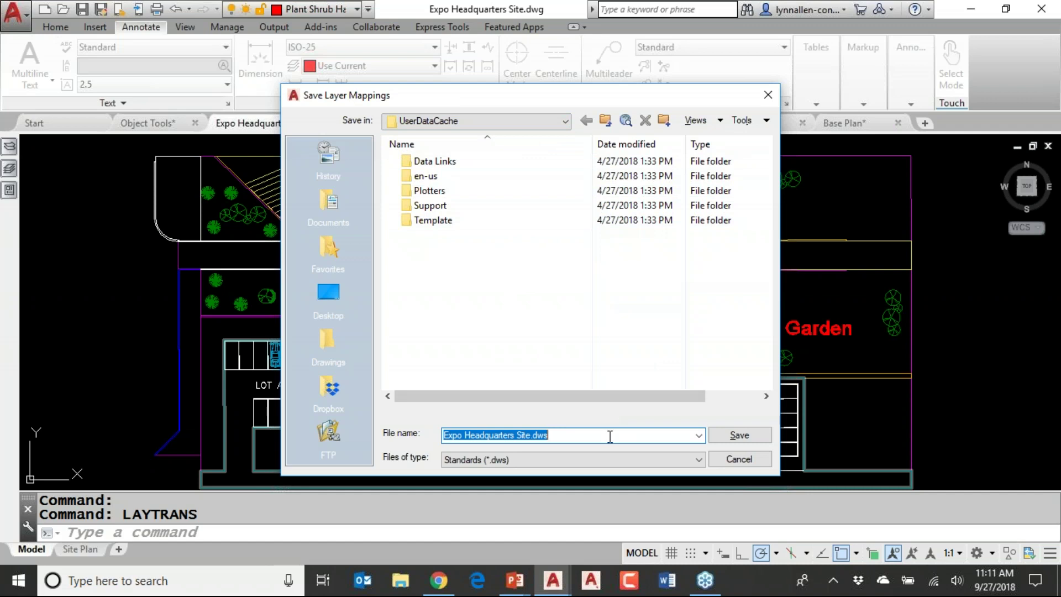
left_click(731, 462)
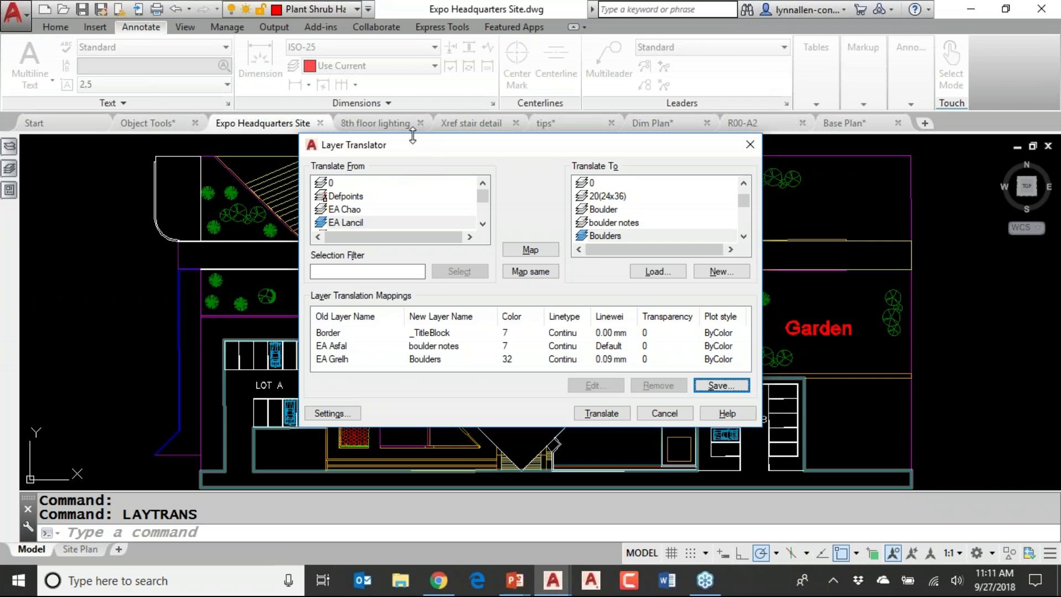
left_click(661, 273)
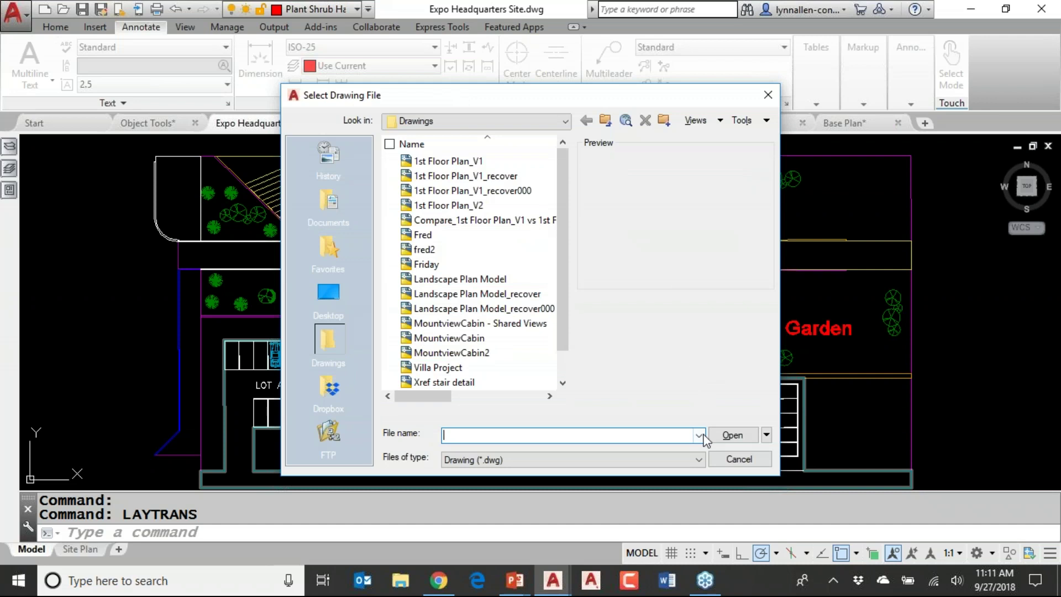
left_click(700, 460)
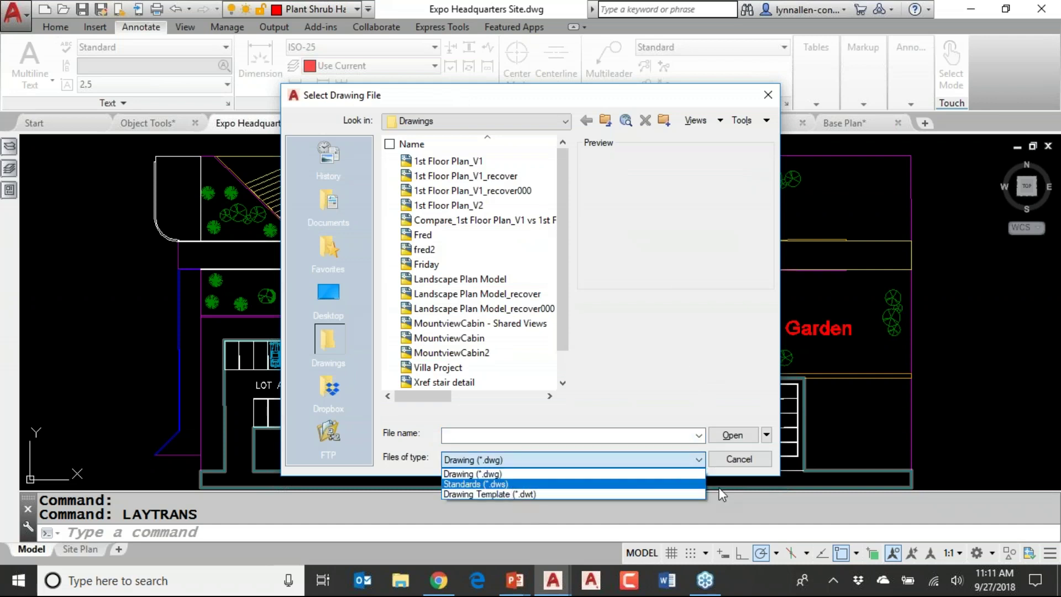
left_click(735, 465)
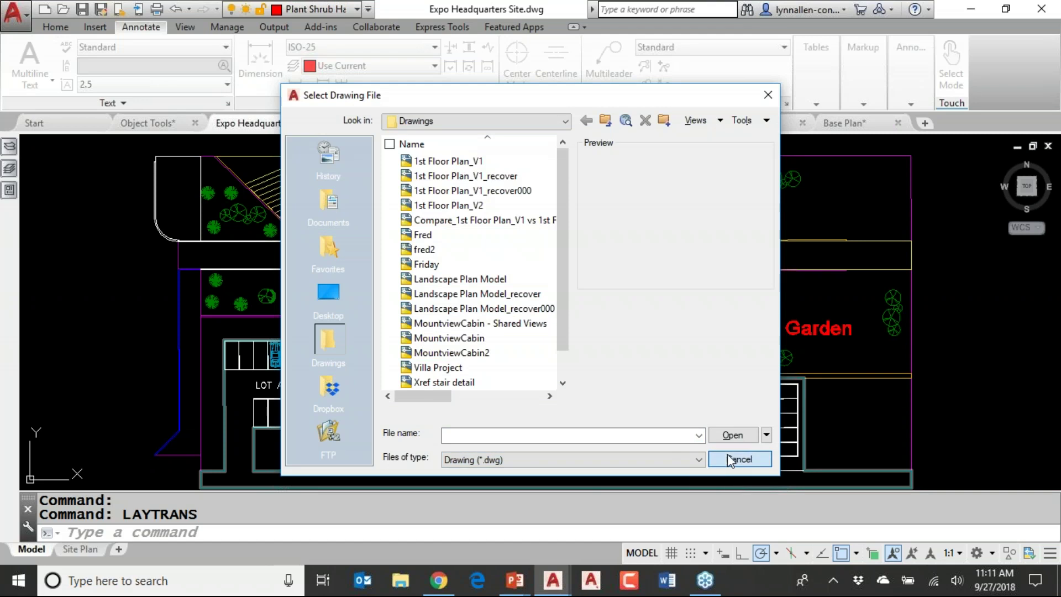
left_click(730, 459)
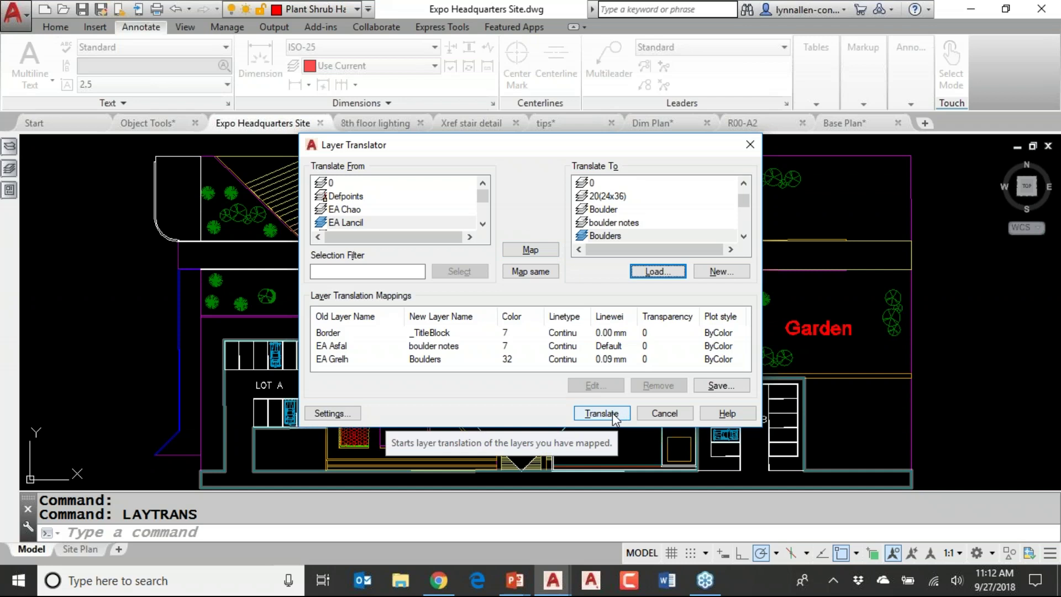
left_click(664, 414)
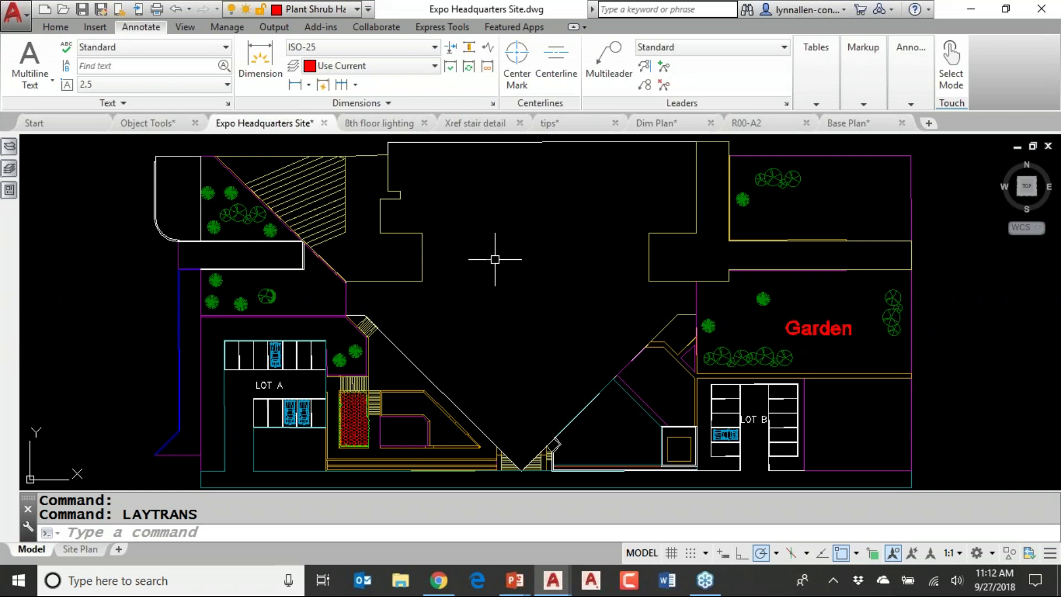
- Use LayerWalk to view the layers EA Asfal, EA Chao, EA Grelh, EA Lancil and EA Muros one at a time
left_click(54, 26)
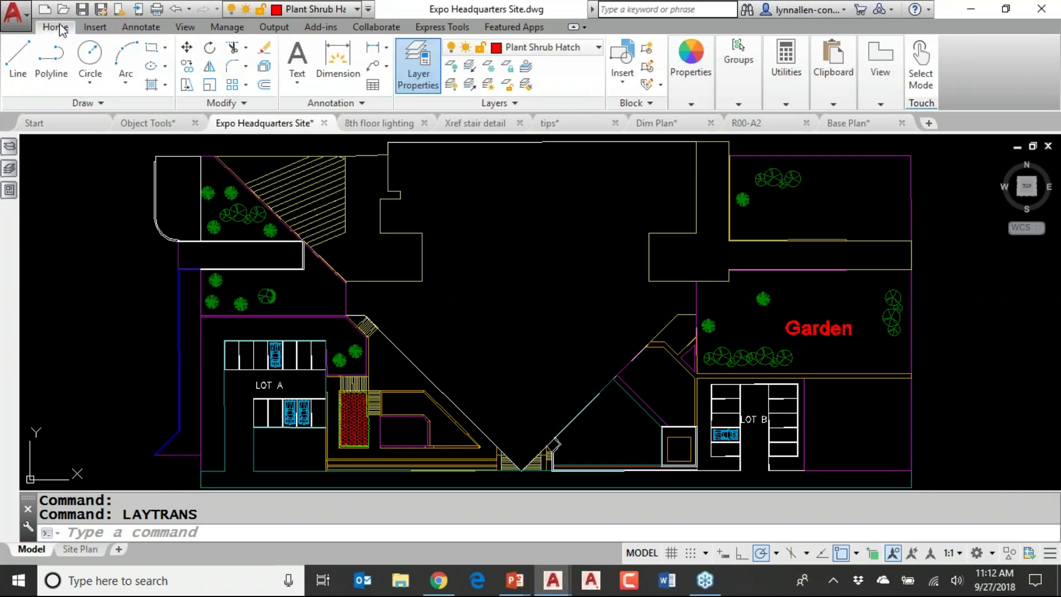
left_click(511, 101)
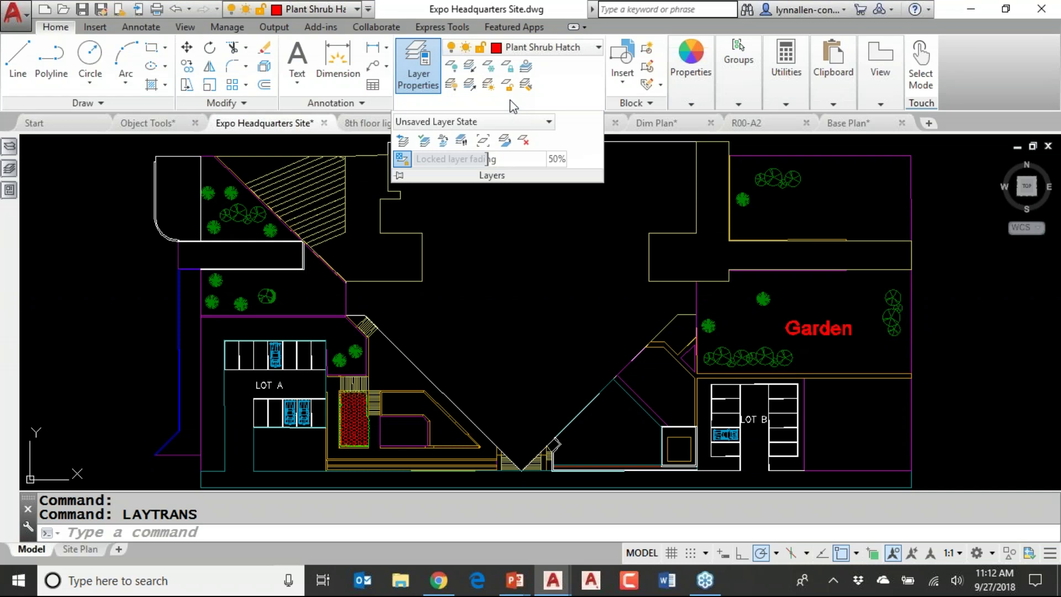
left_click(462, 141)
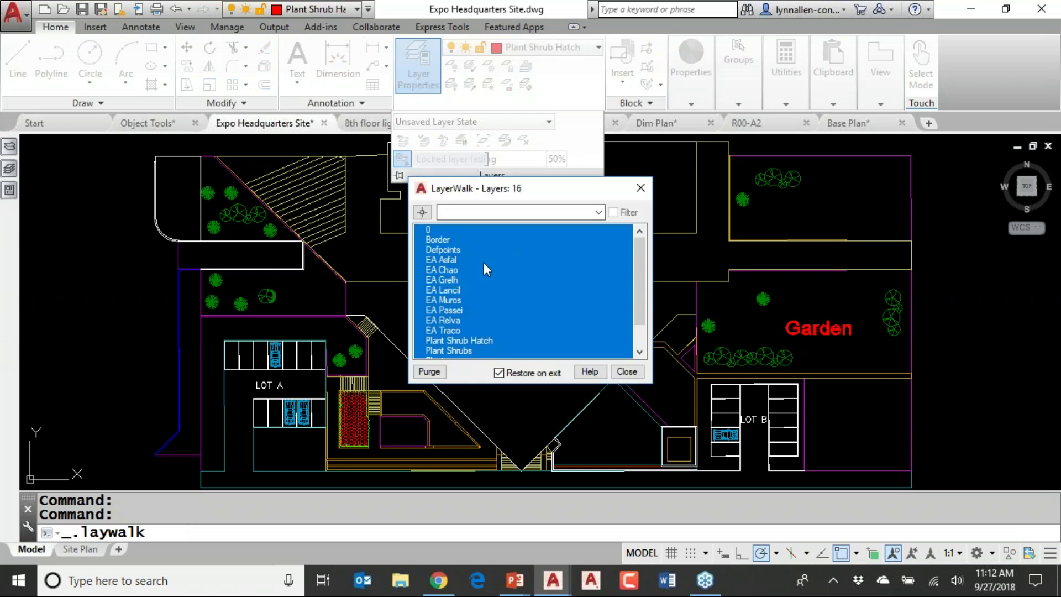
left_click(453, 261)
left_click(454, 270)
left_click(455, 280)
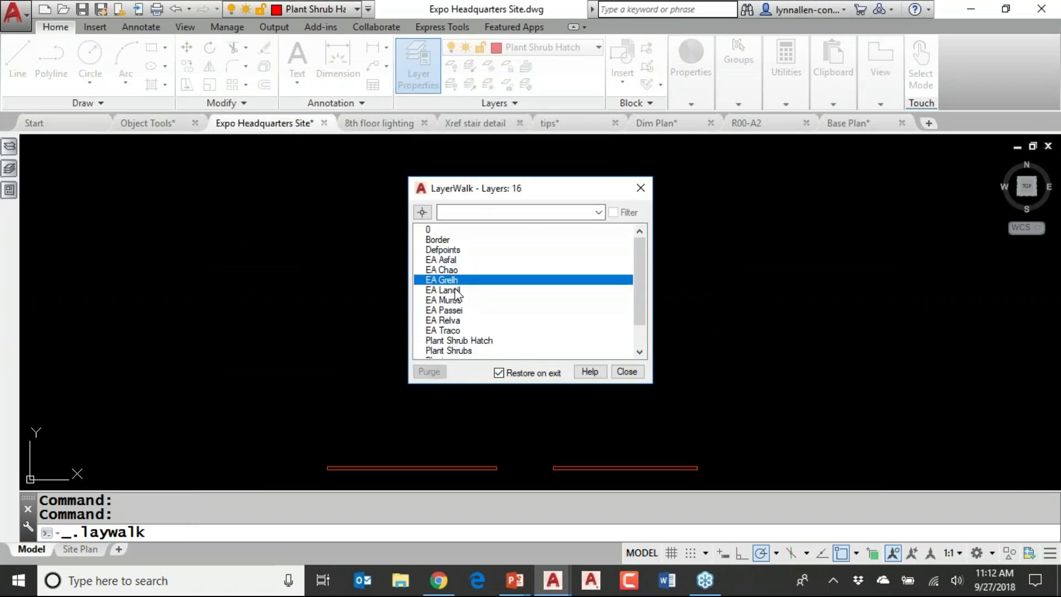
left_click(456, 290)
left_click(456, 300)
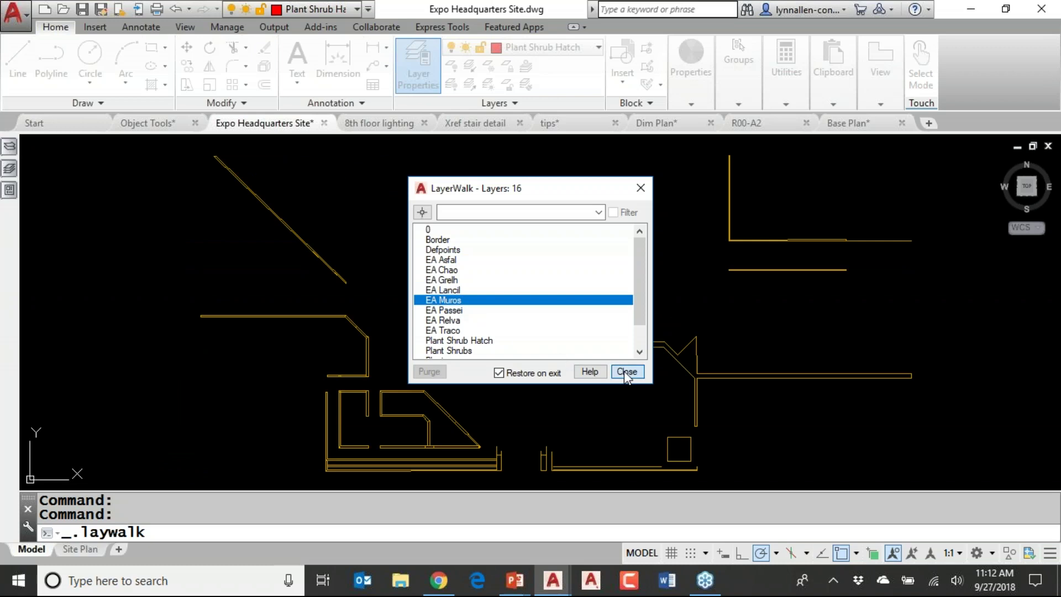
left_click(626, 371)
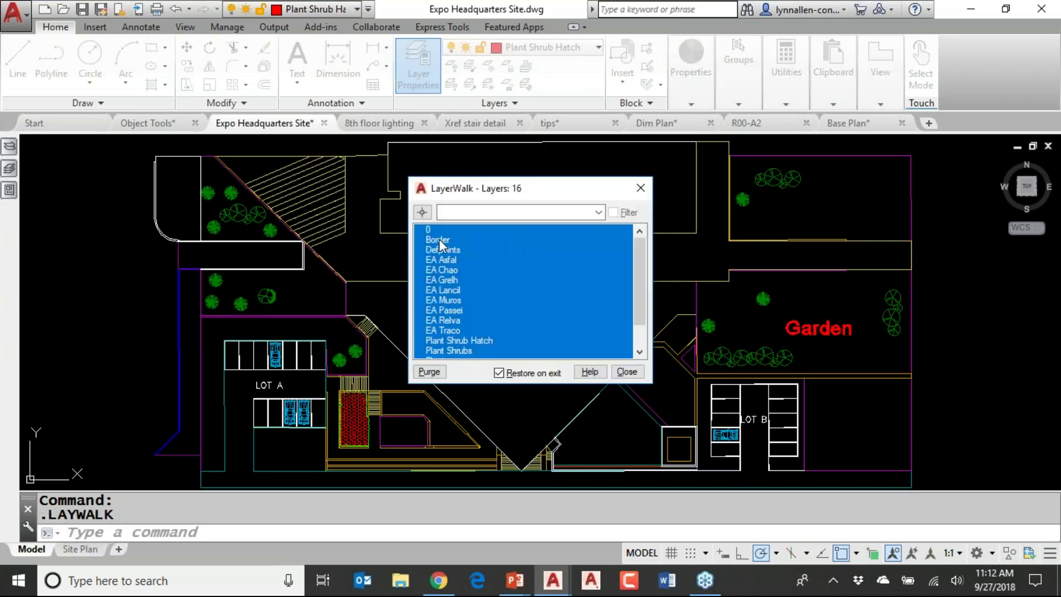
- Identify in LayerWalk the layers of the objects around the stairs above Lot A using a crossing selection, and close it
left_click(422, 211)
left_click(424, 213)
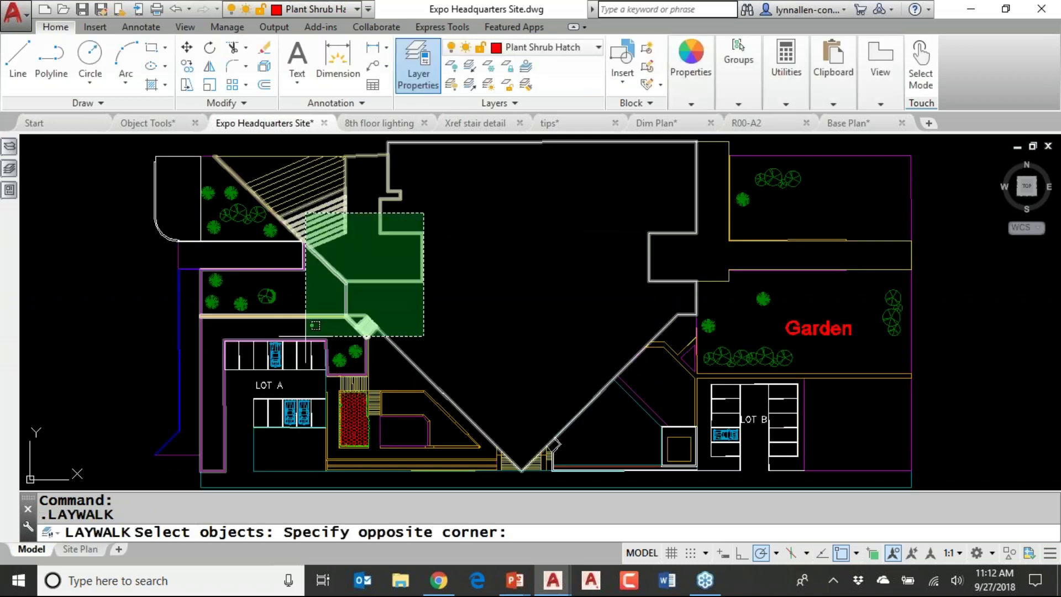
left_click(281, 355)
key("Return")
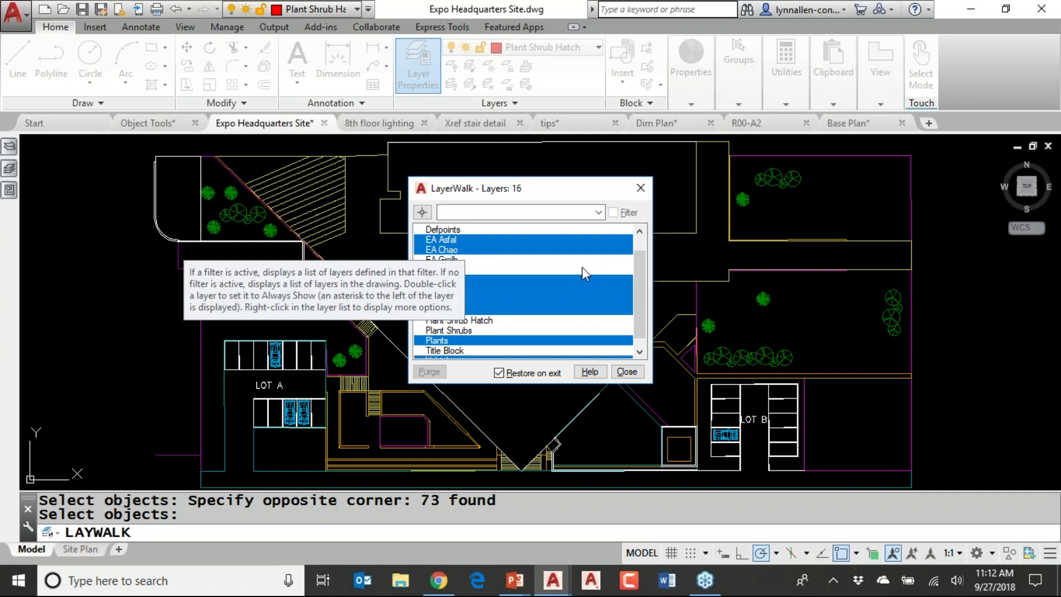
left_click(641, 187)
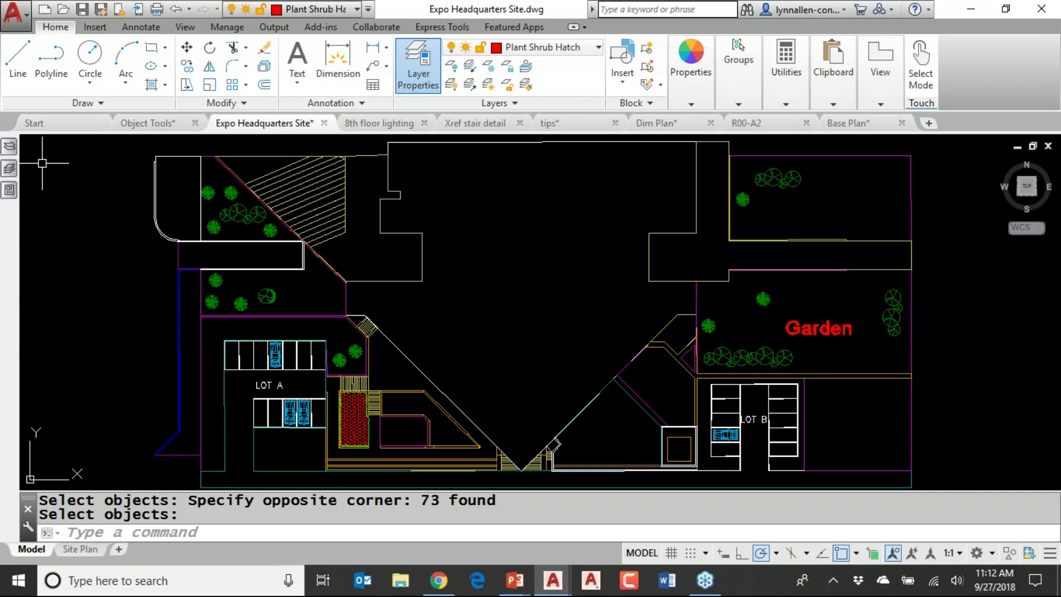
- Make EA Lancil the current layer
mouse_move(10, 172)
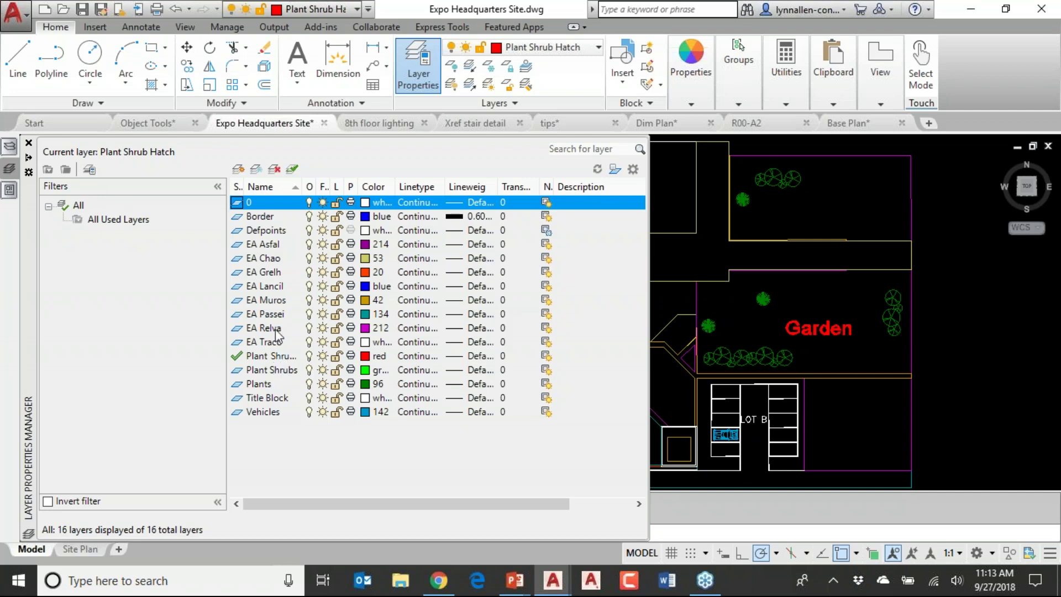
double_click(275, 289)
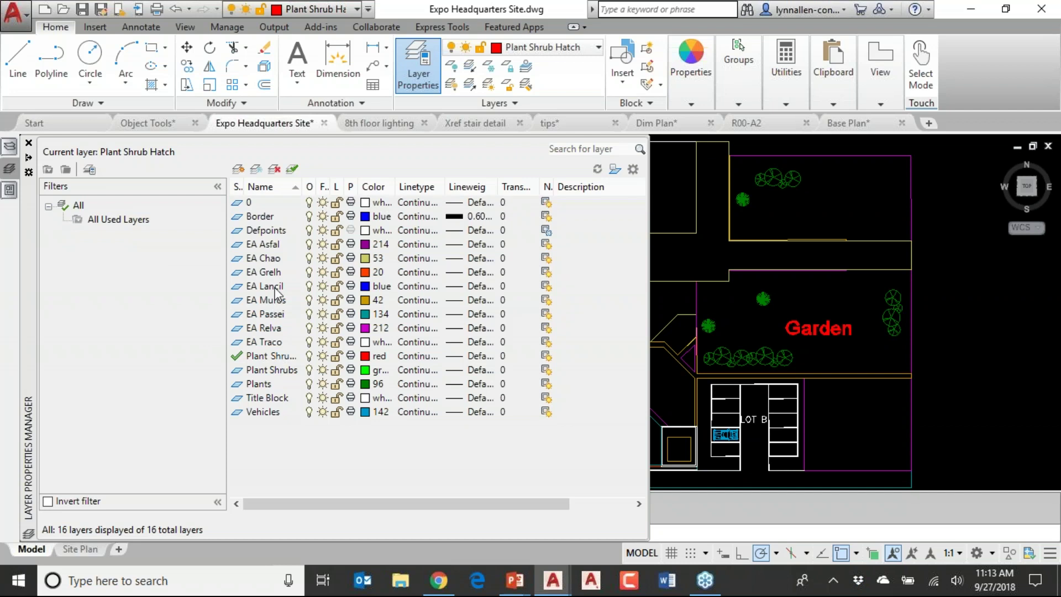
- Merge the Plant Shrub Hatch and Plant Shrubs layers into the Plants layer
left_click(284, 358)
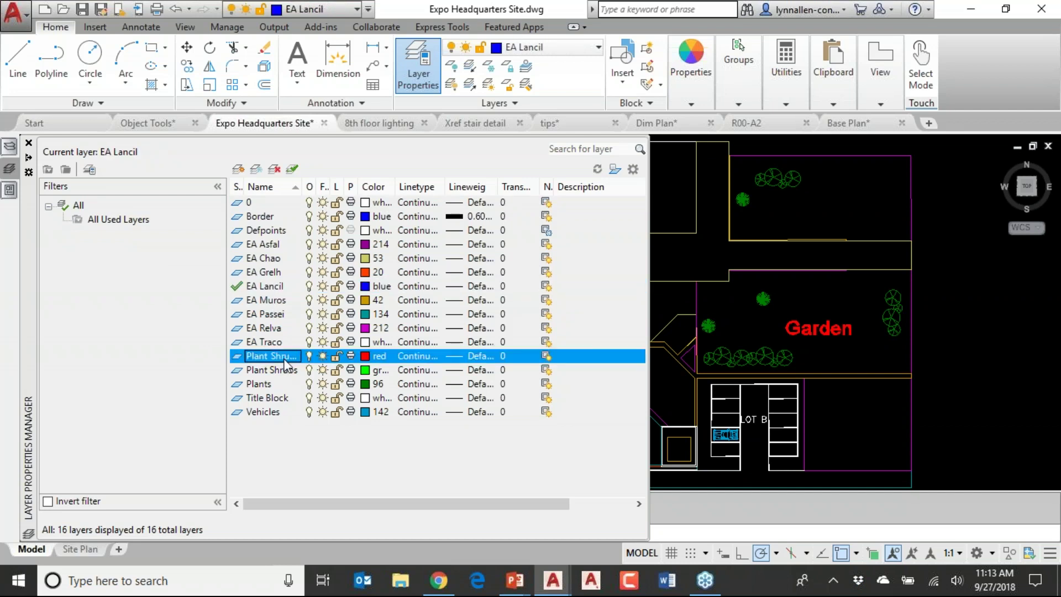
left_click(284, 370, "shift")
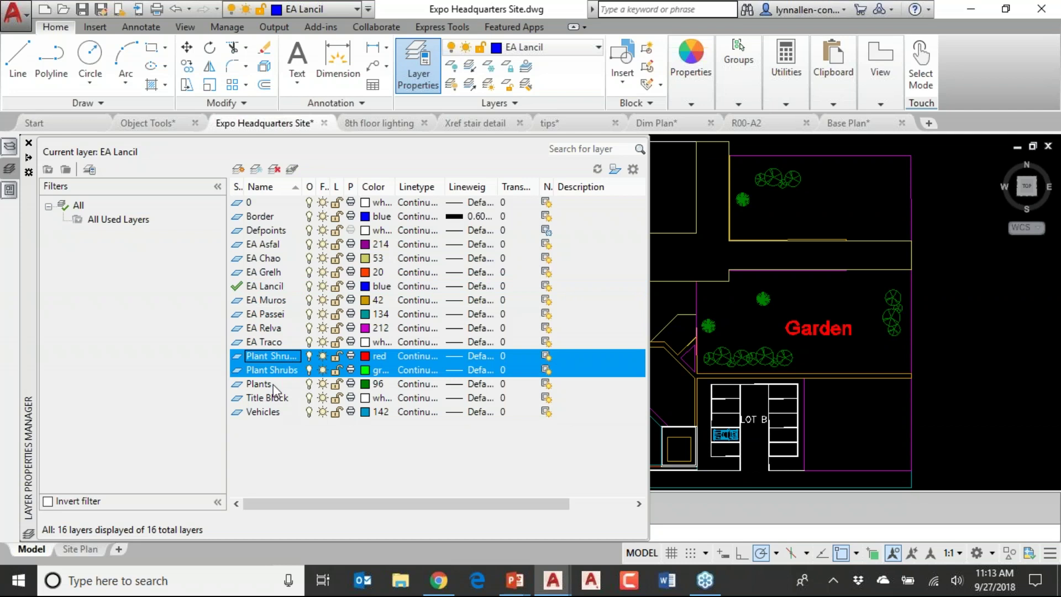
right_click(282, 357)
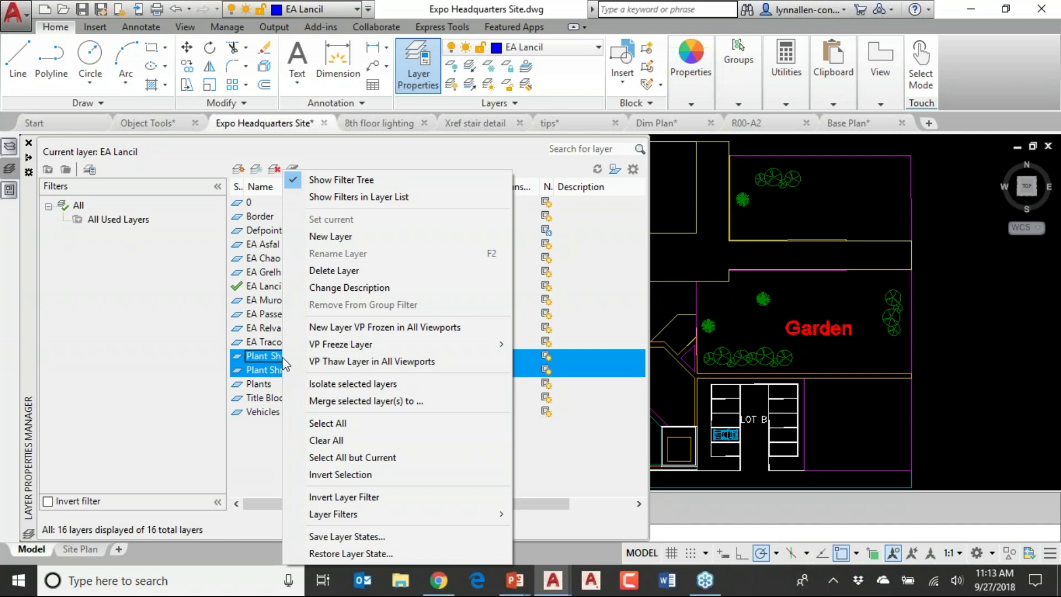
left_click(375, 402)
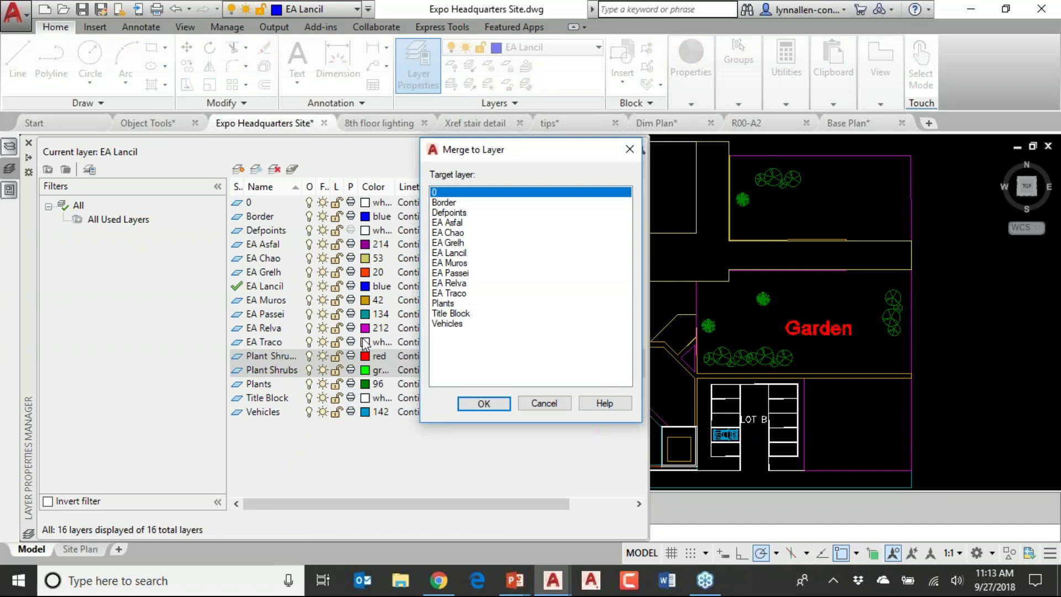
left_click(447, 313)
left_click(449, 304)
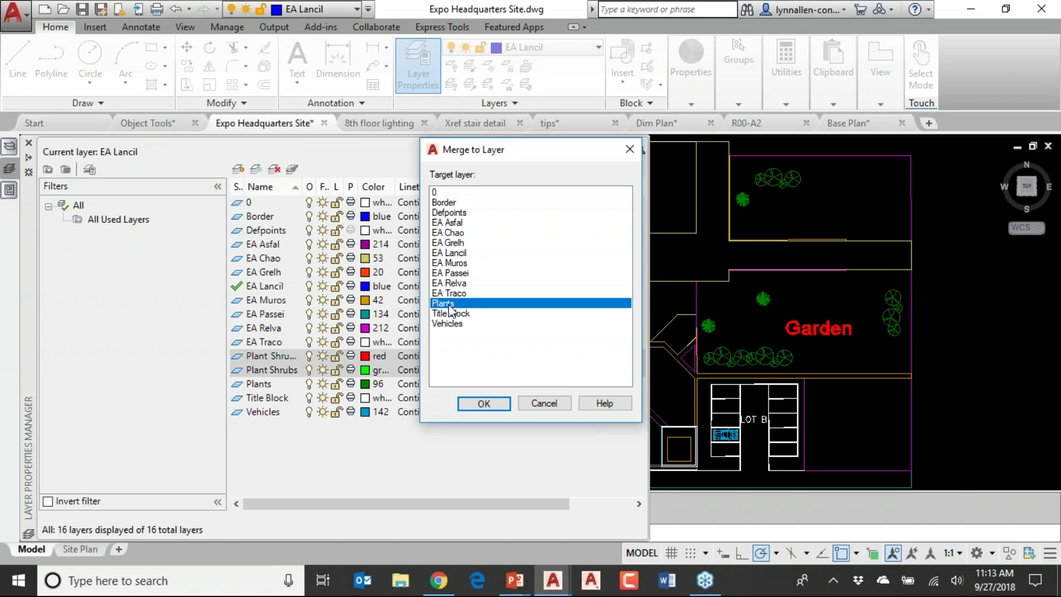
left_click(484, 404)
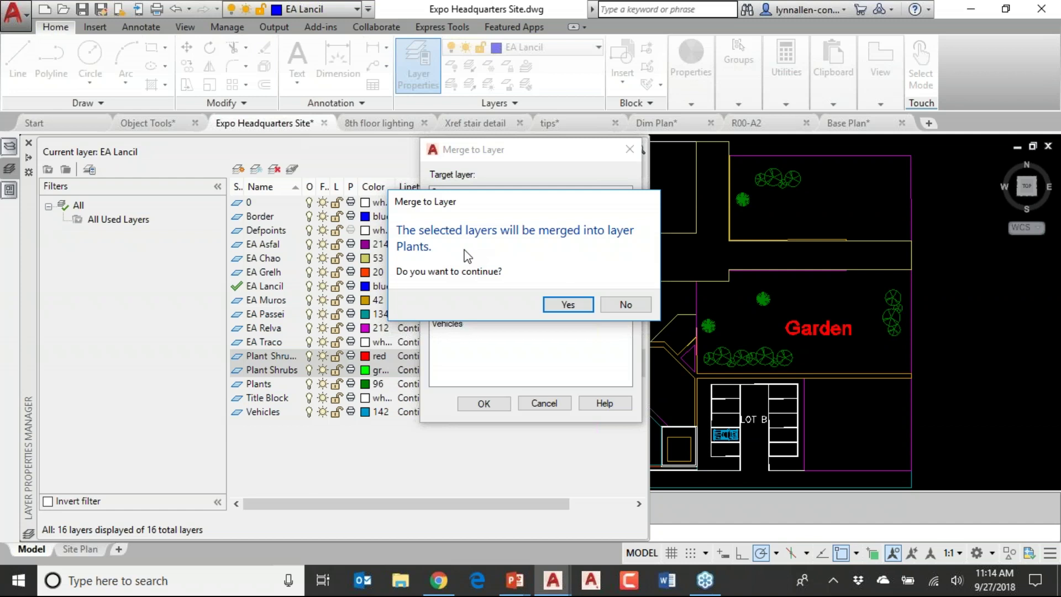
left_click(561, 305)
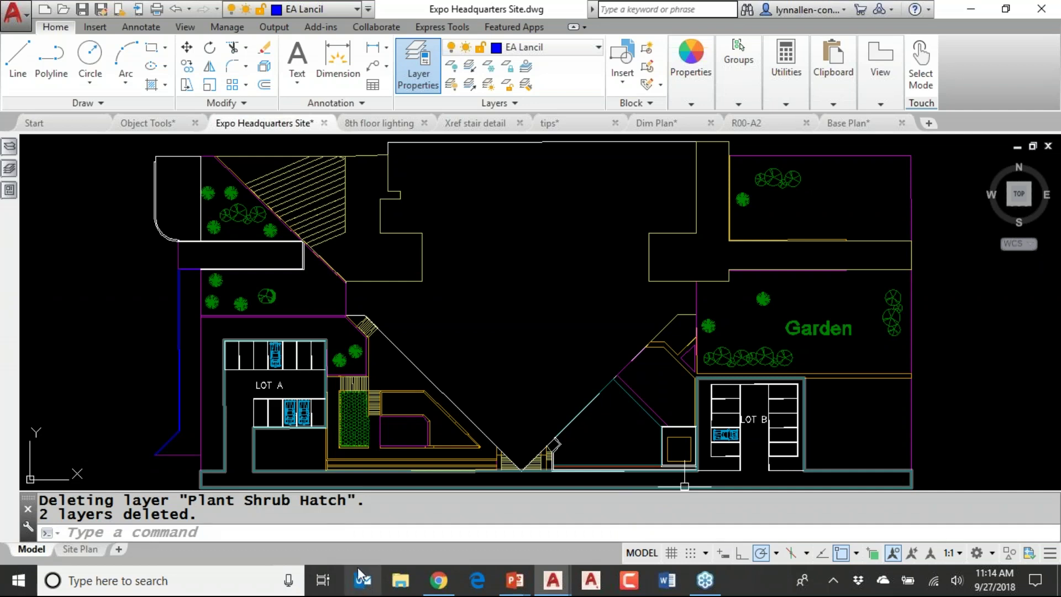
- Examine the Garden text and undo the layer merge
left_click(351, 534)
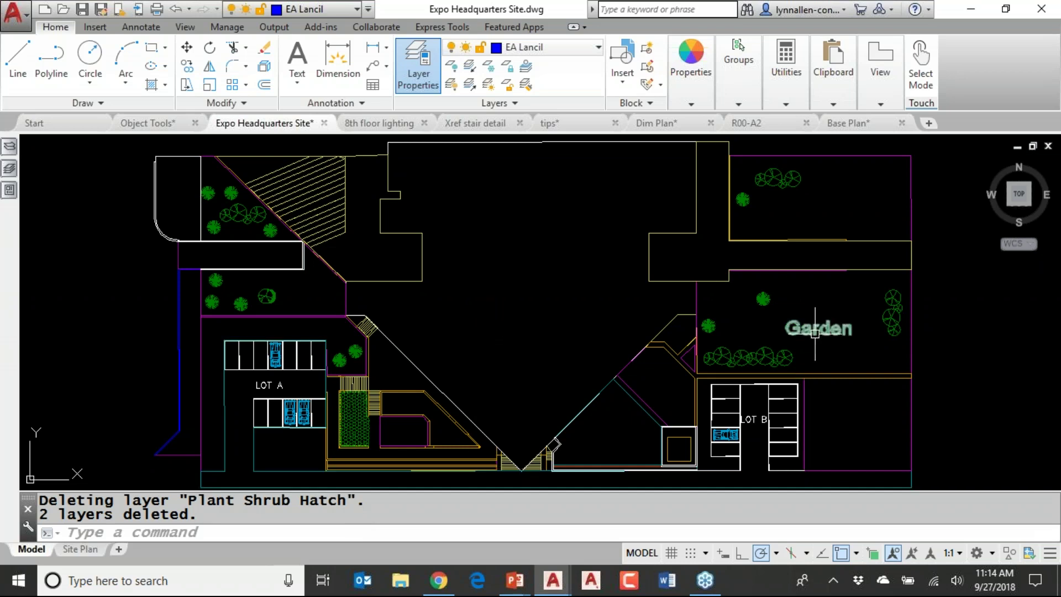
mouse_move(815, 329)
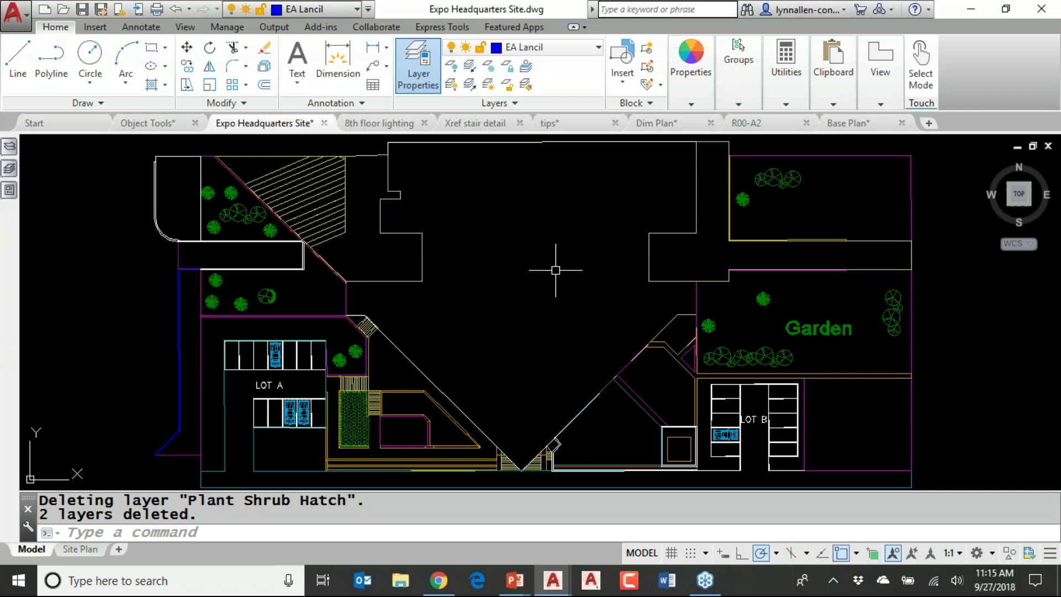
type("u")
key("Return")
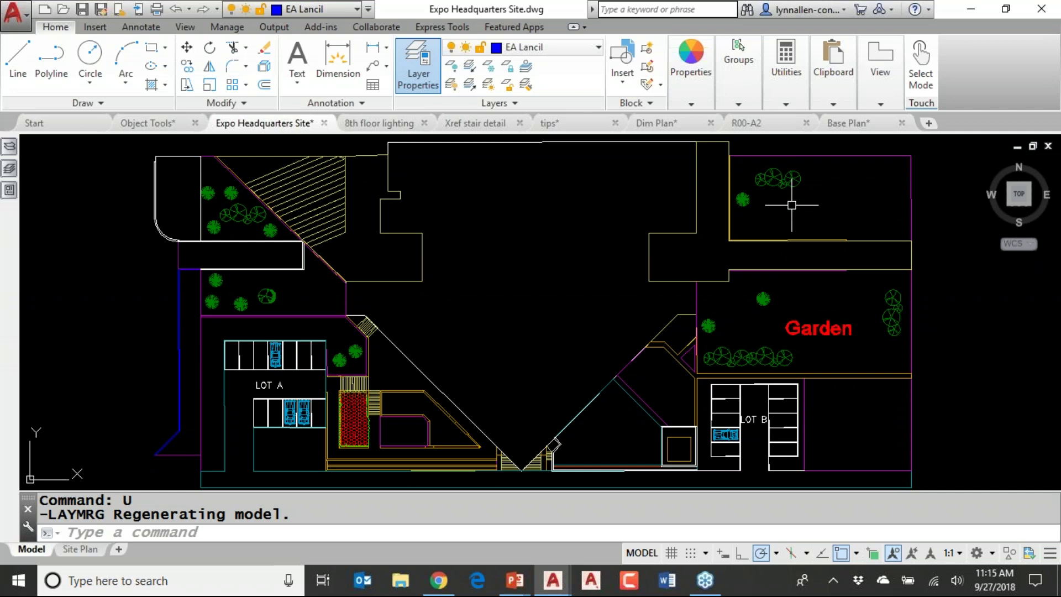
type("copy")
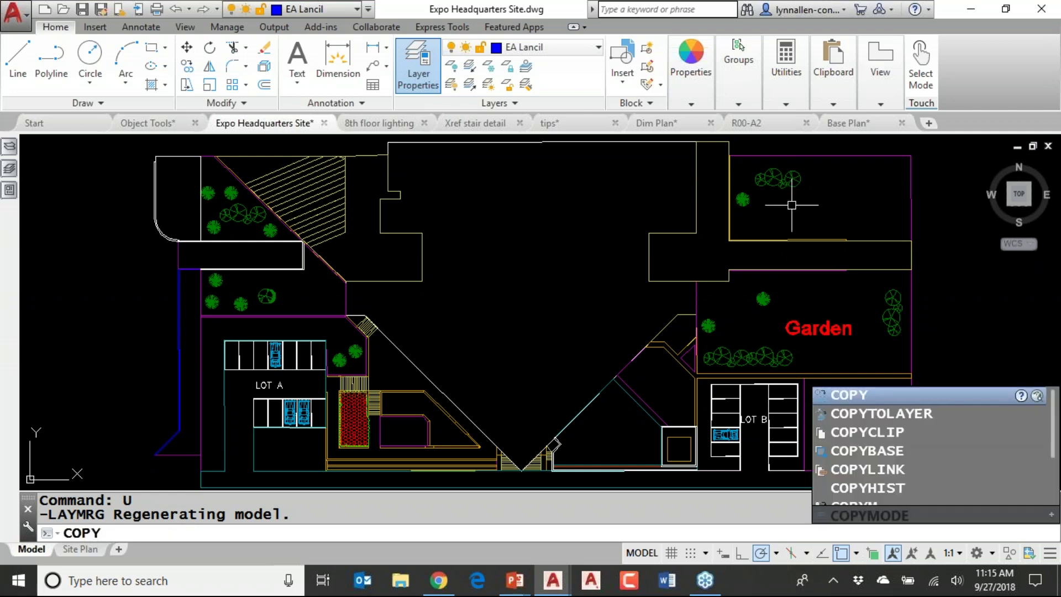
key("BackSpace")
key("BackSpace")
key("BackSpace")
key("BackSpace")
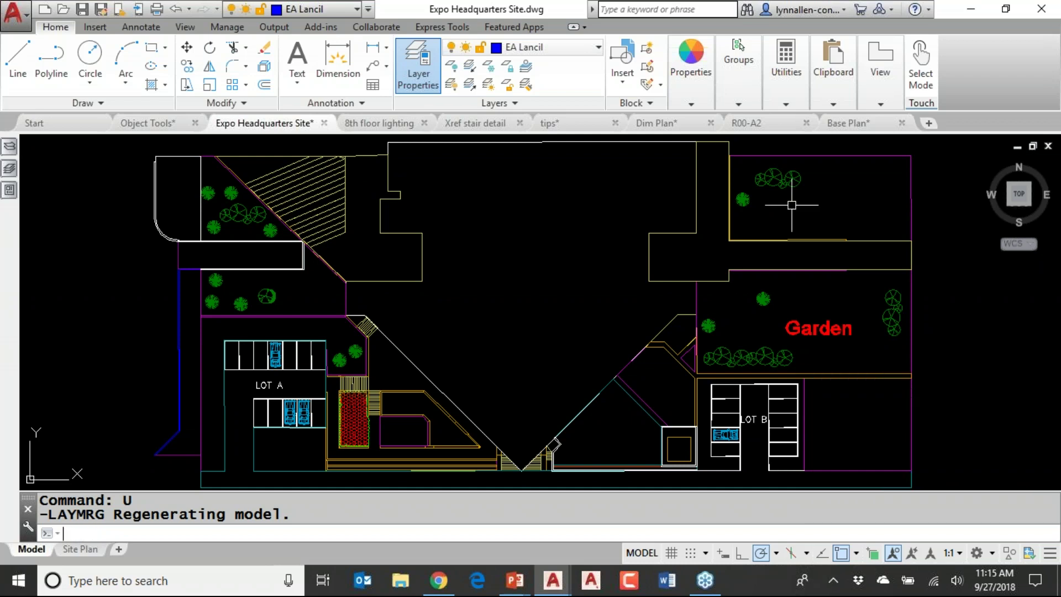
- Copy the red Garden text to the Plants layer by picking a plant as destination, placing the copy in the plot directly above
left_click(513, 102)
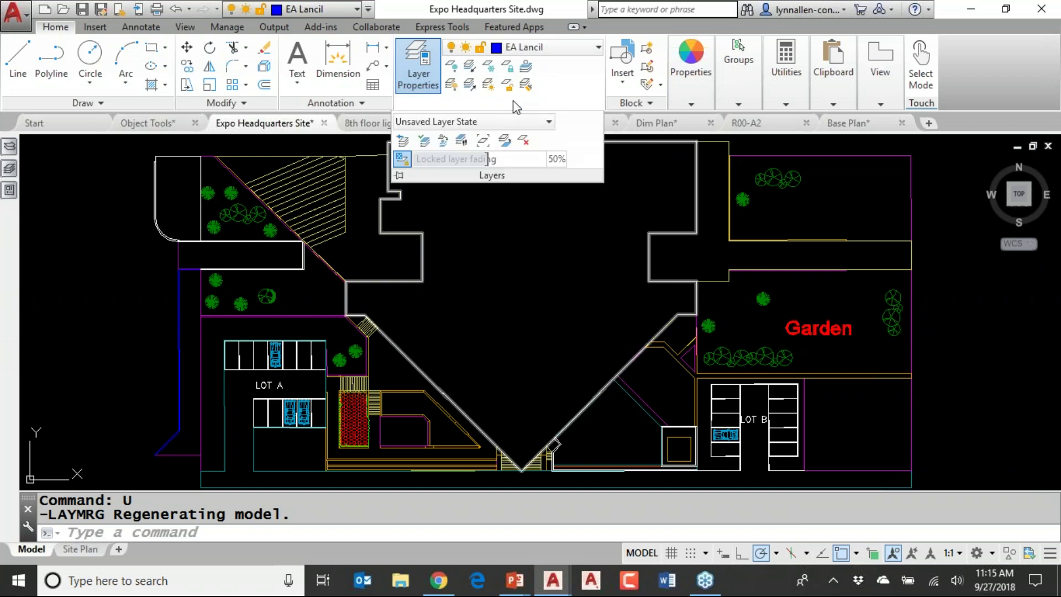
left_click(443, 142)
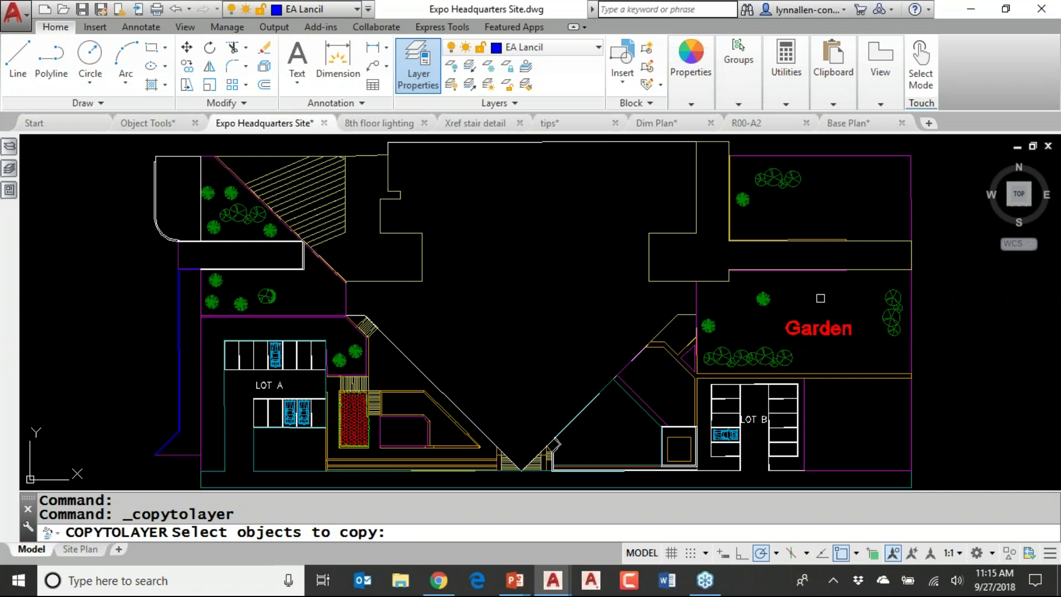
left_click(823, 327)
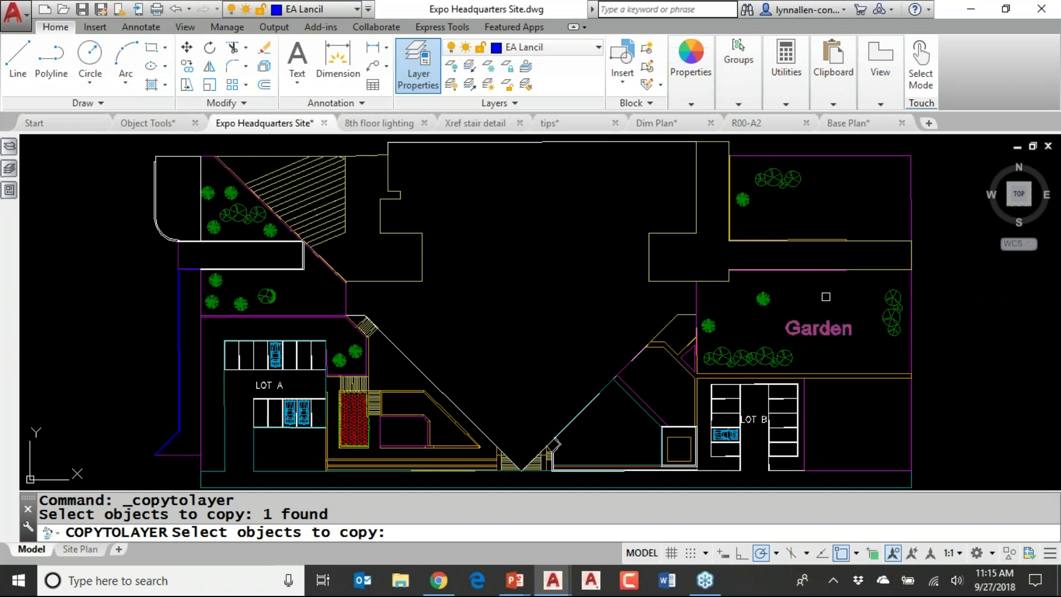
key("Return")
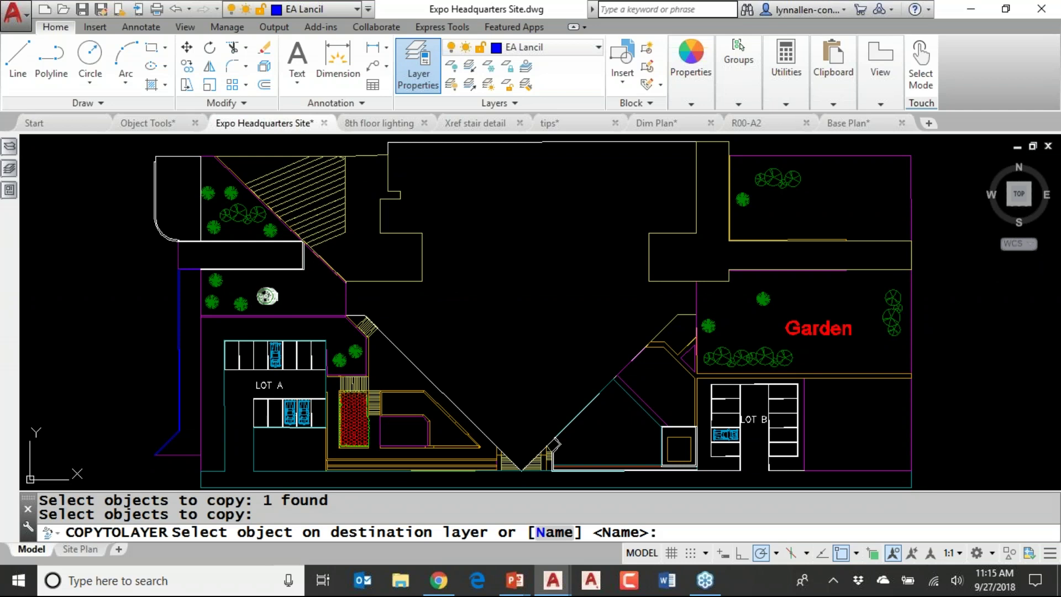
left_click(267, 297)
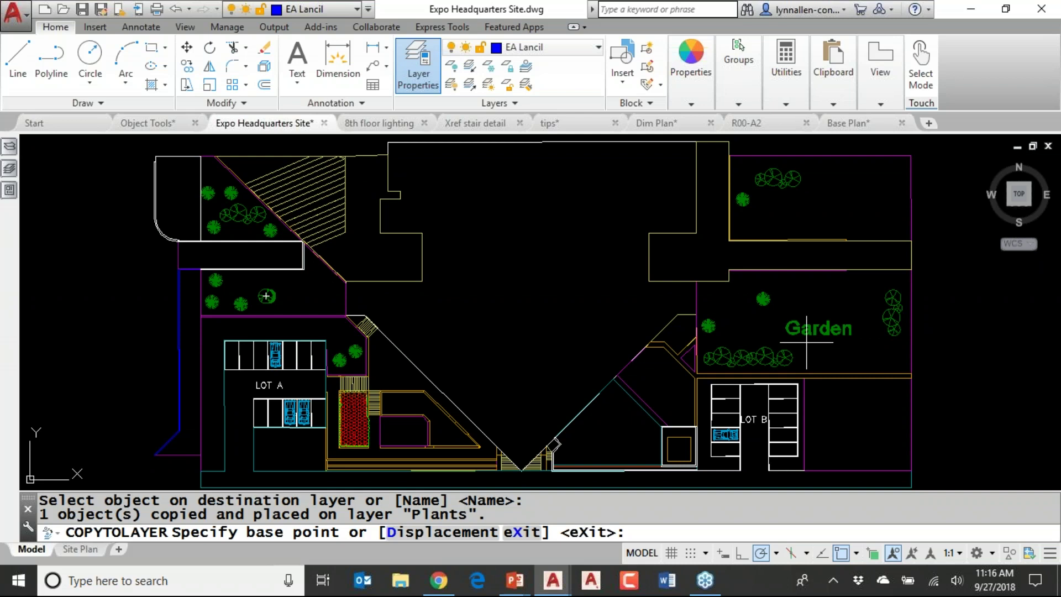
left_click(772, 324)
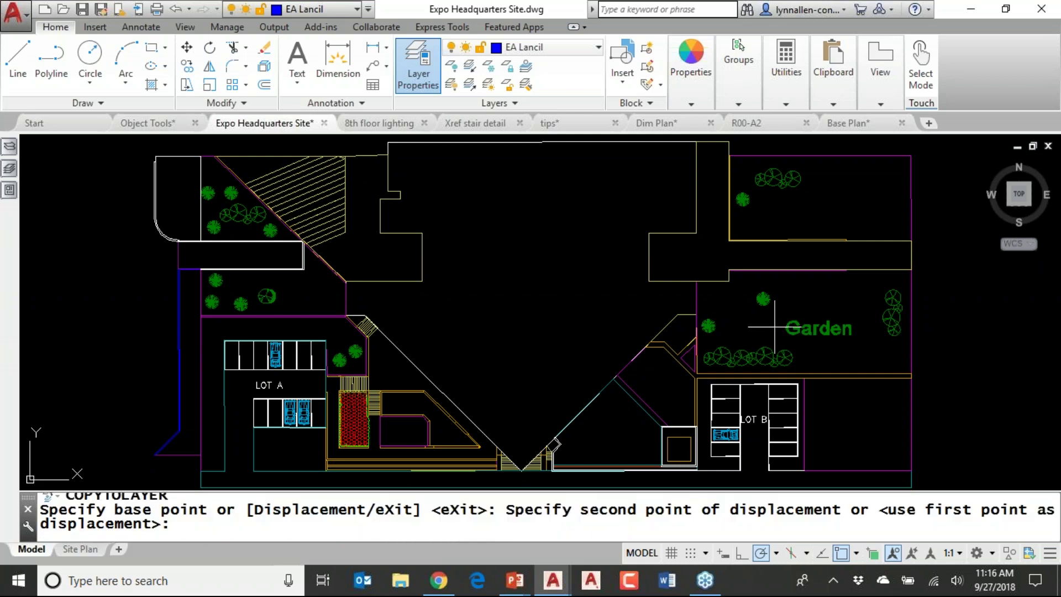
left_click(774, 201)
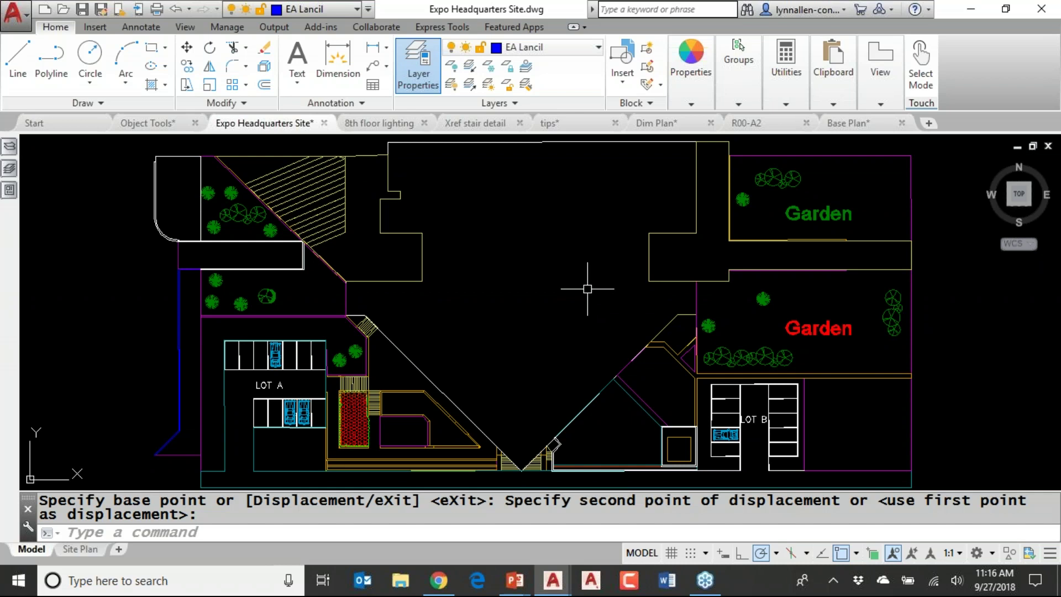
- Switch to the 8th floor lighting drawing and show its floor plan in model space
left_click(379, 123)
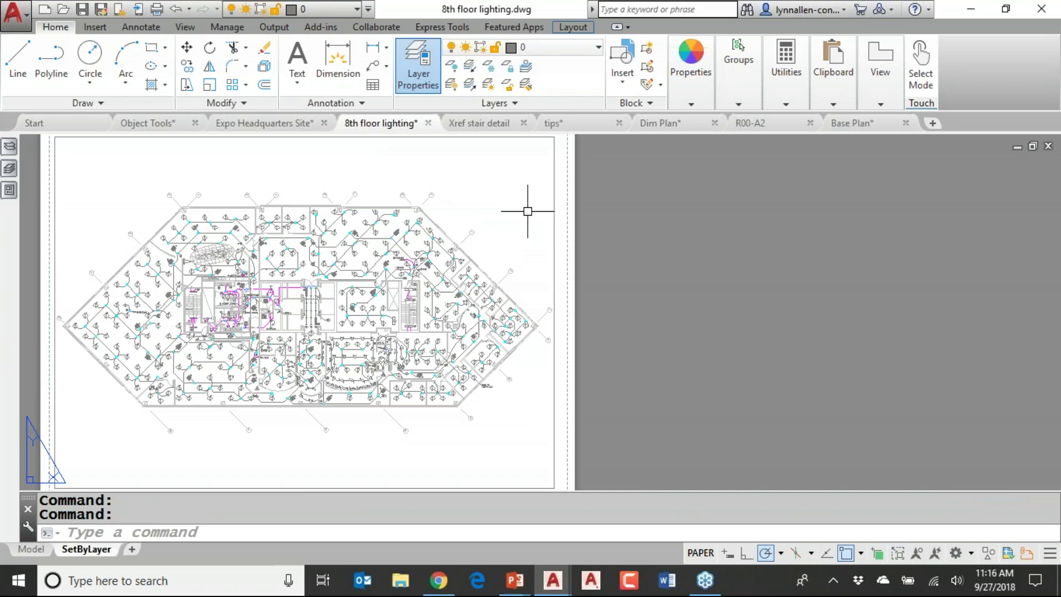
double_click(499, 204)
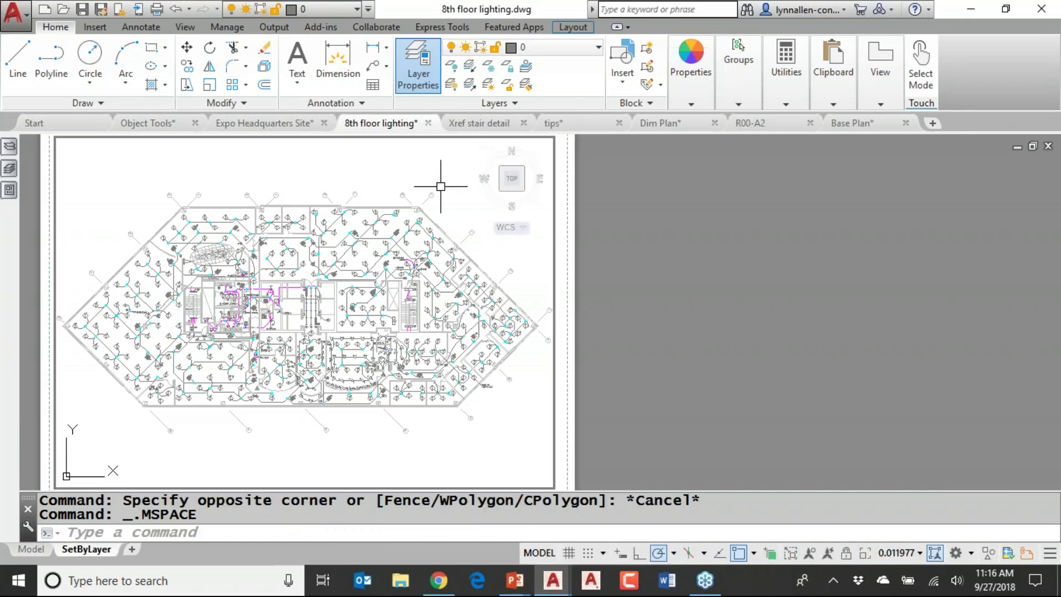
left_click(32, 549)
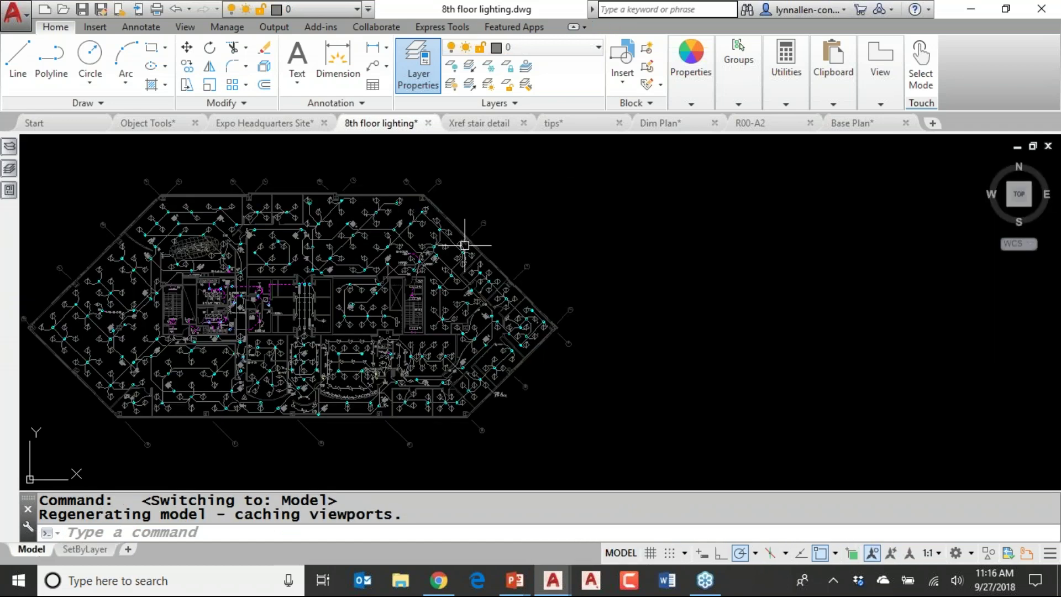
scroll(323, 320, "up", 2)
scroll(324, 319, "down", 2)
middle_click_drag(323, 319, 498, 296)
scroll(499, 295, "up", 2)
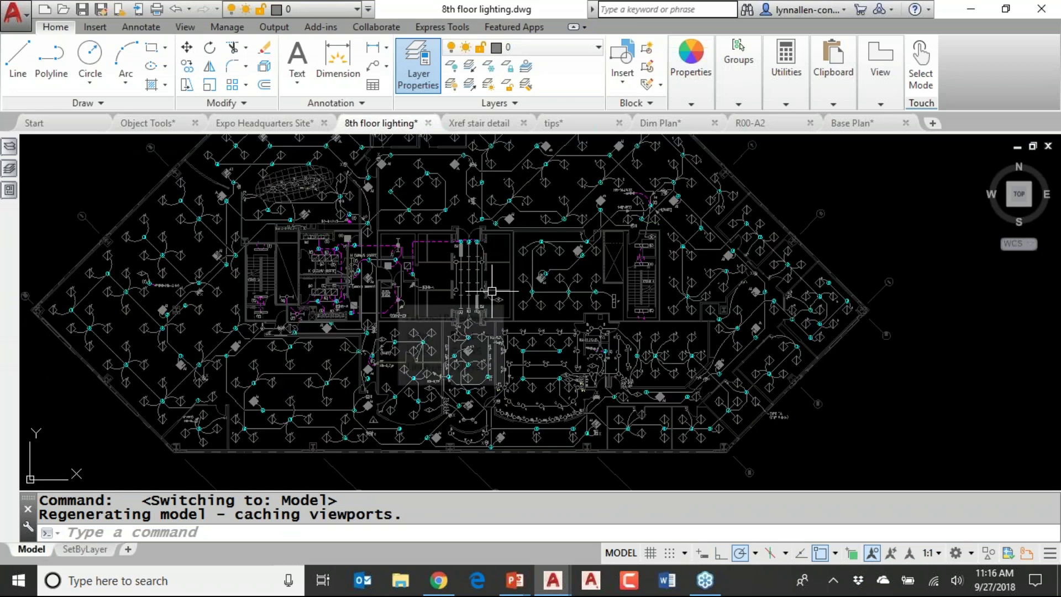
- Check the layer colors in the drawing's layer list
left_click(600, 51)
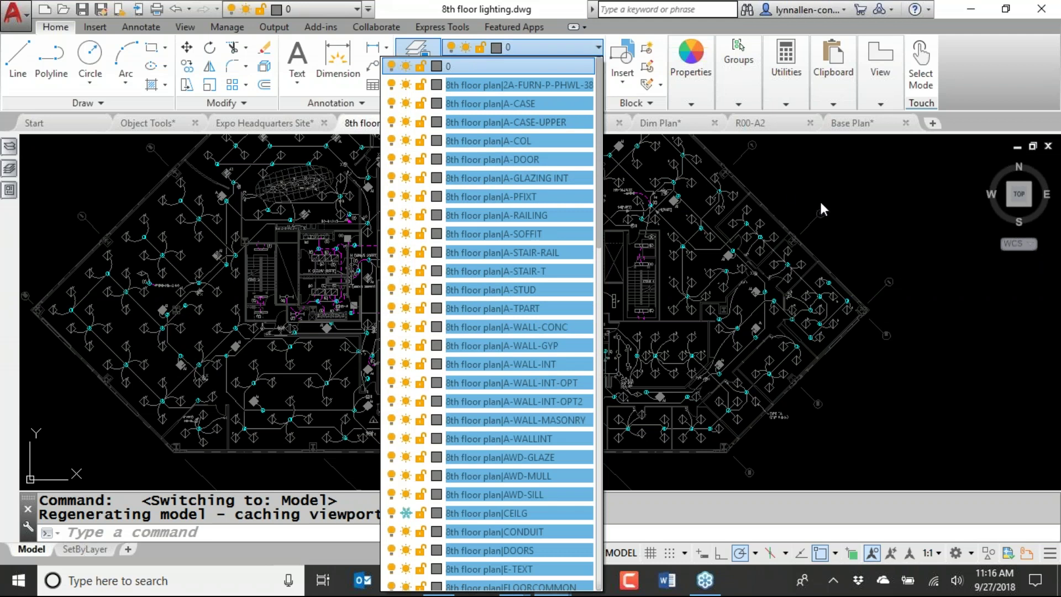
left_click(841, 224)
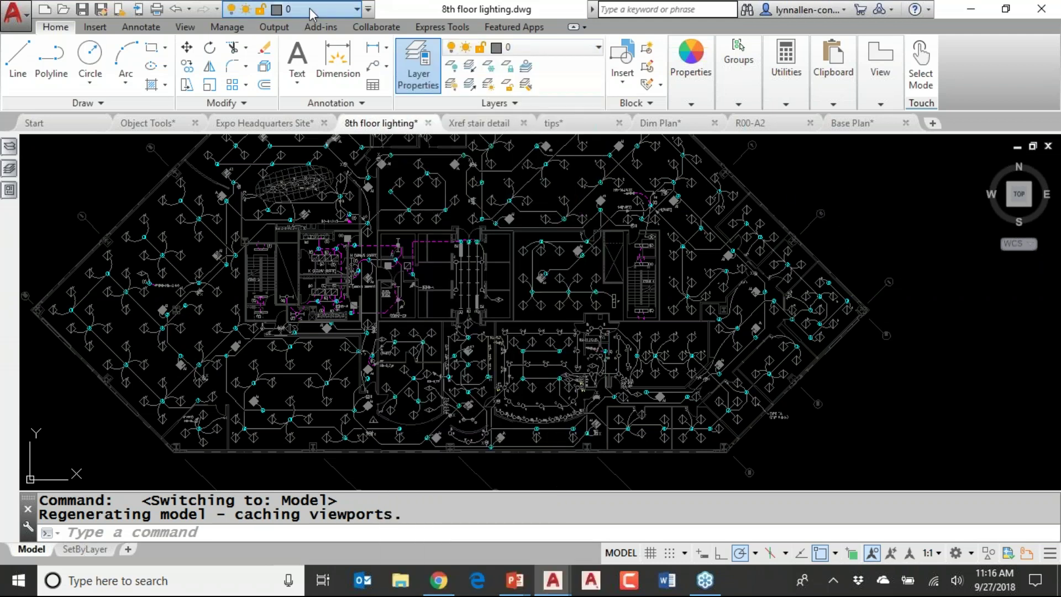
left_click(356, 9)
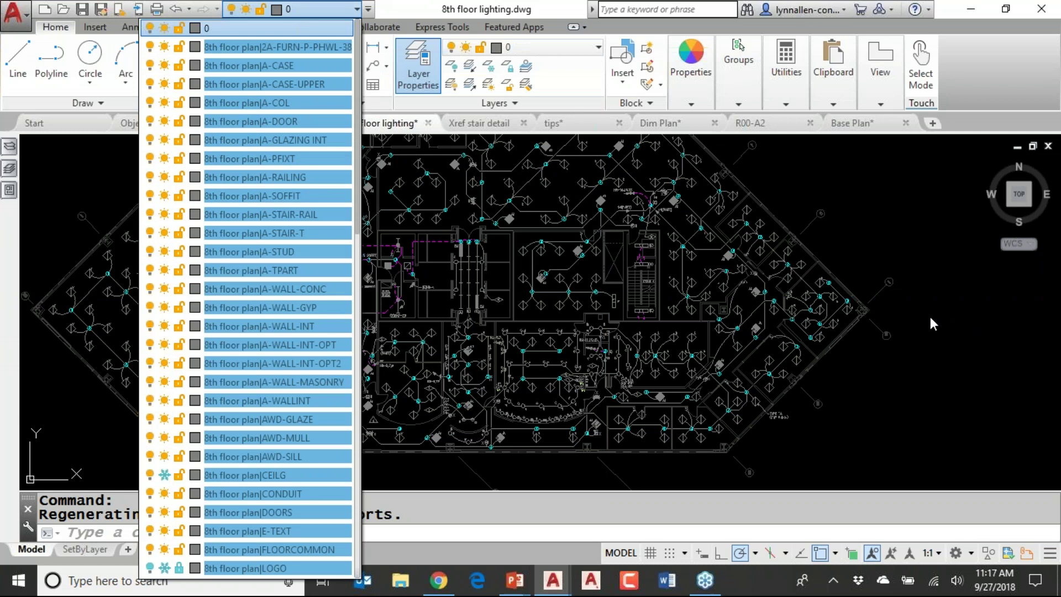
left_click(872, 408)
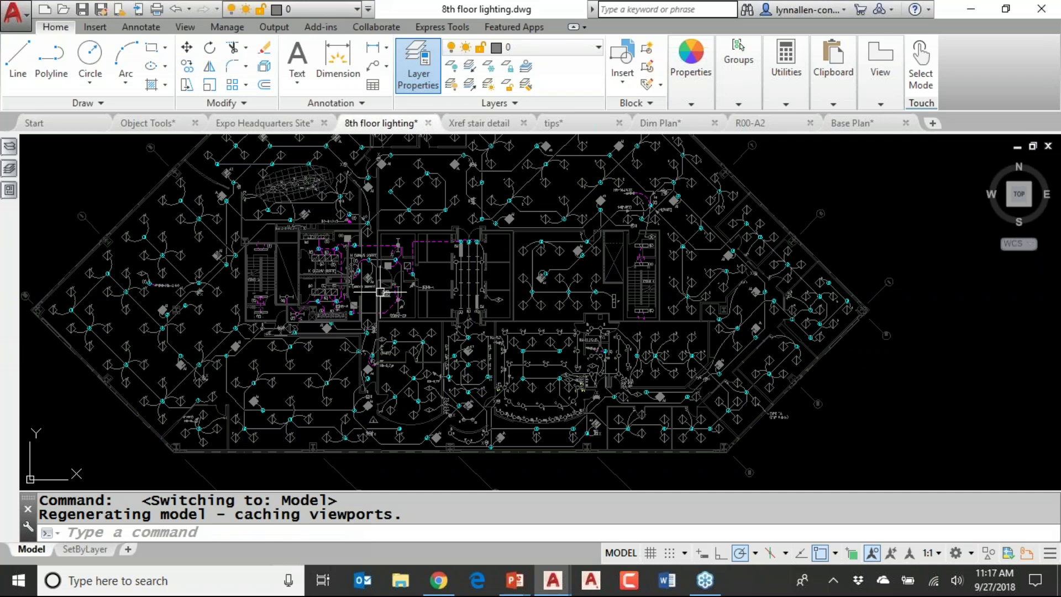
- Inspect the layer of the dashed magenta circuit line near the electrical room, and clear the selection
scroll(380, 292, "up", 4)
scroll(513, 282, "up", 2)
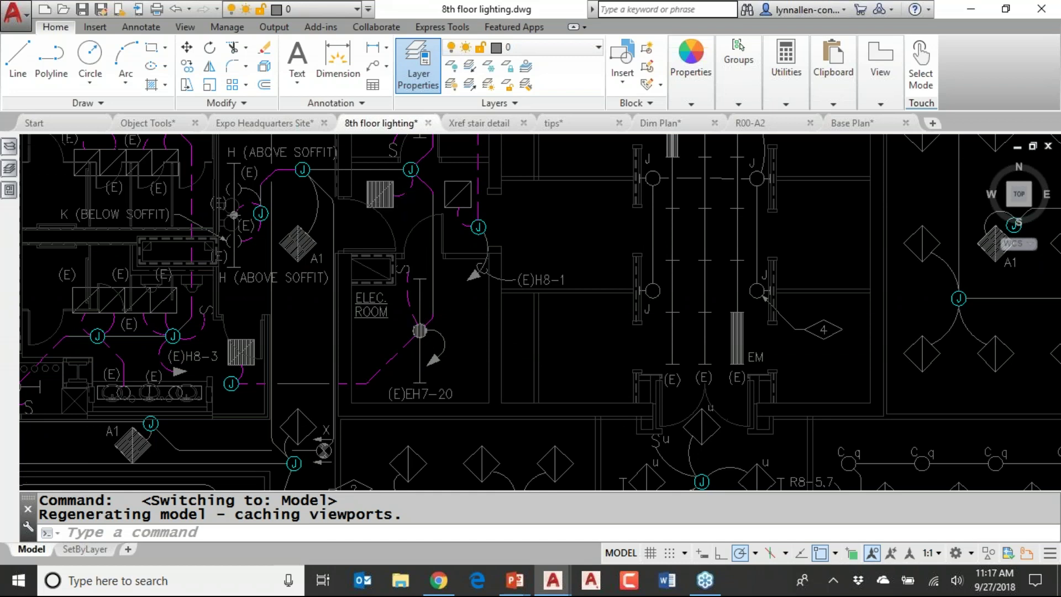
scroll(419, 198, "up", 1)
scroll(407, 165, "up", 2)
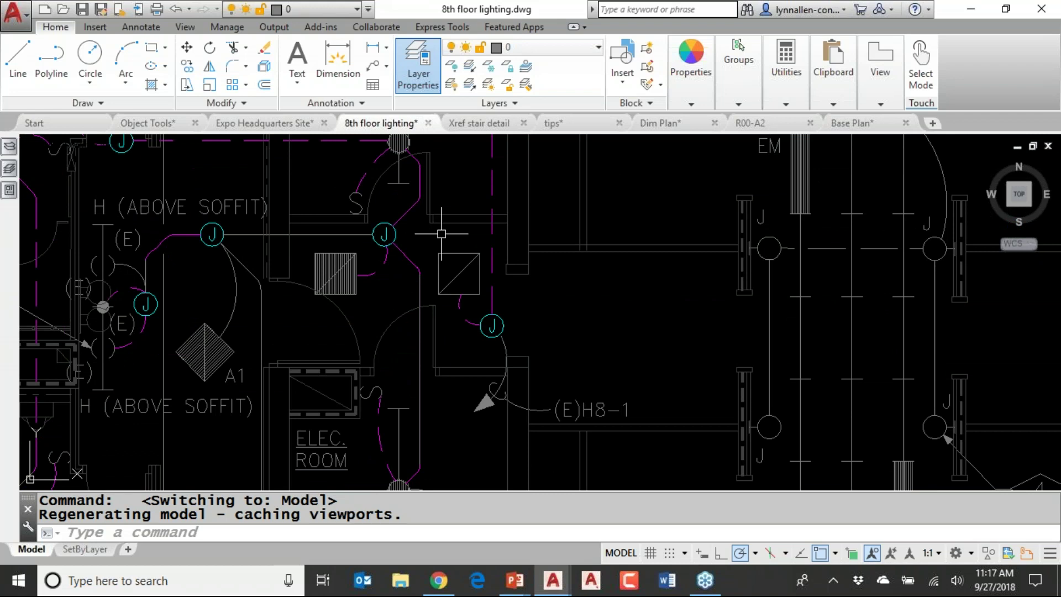
left_click(490, 191)
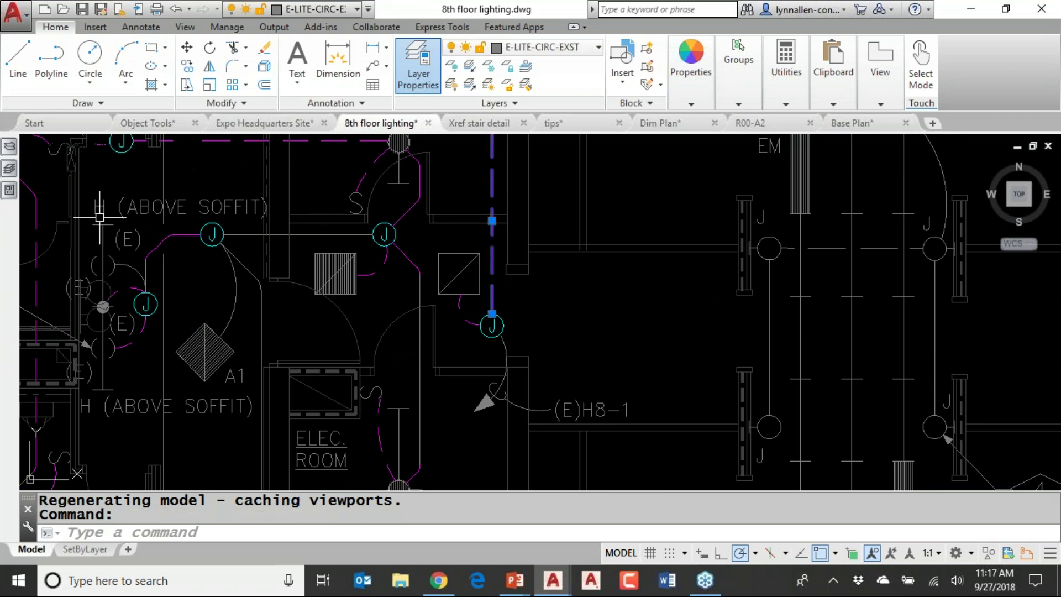
mouse_move(9, 194)
key("Escape")
key("Escape")
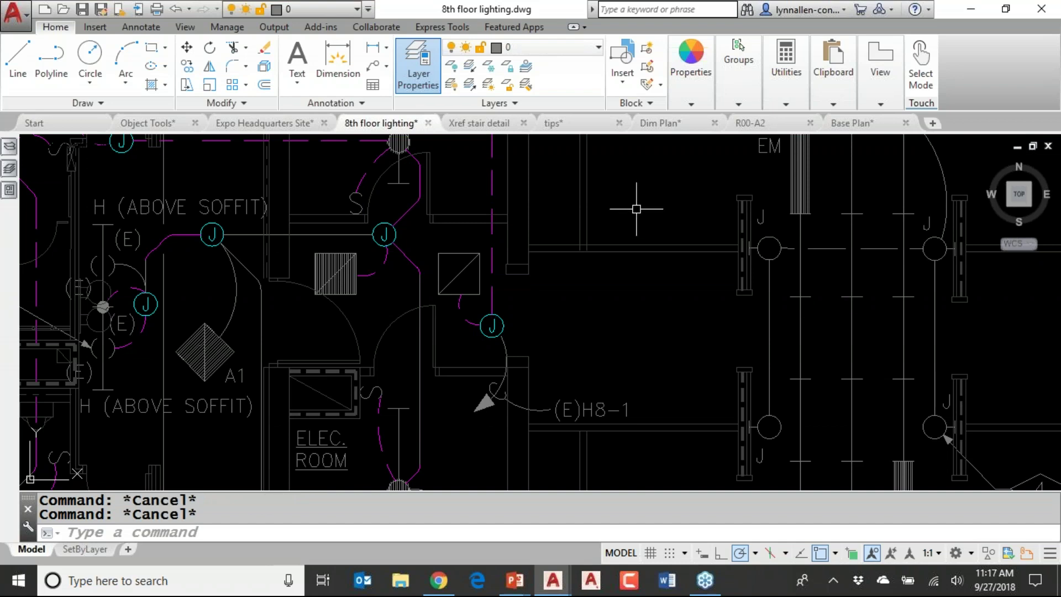
- Examine the color and layer properties of the junction box block north of the electrical room, and deselect it
left_click(395, 234)
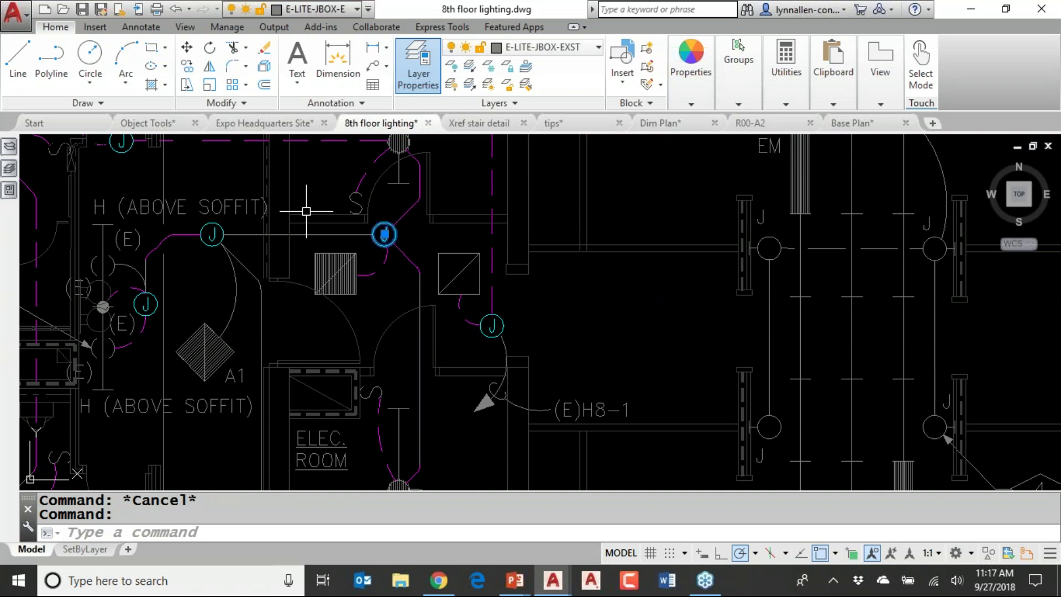
left_click(10, 190)
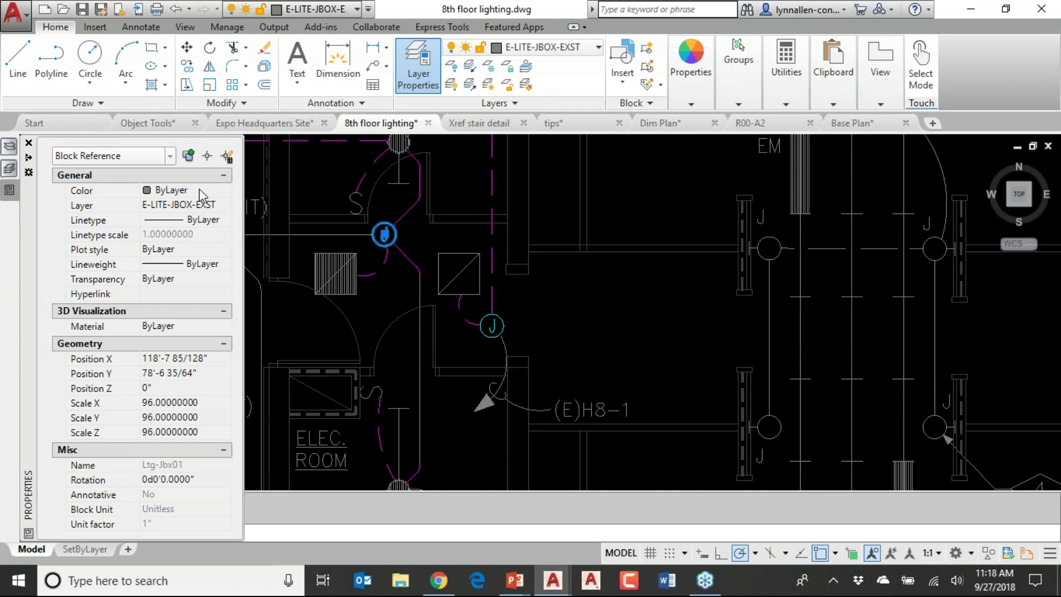
key("ctrl+1")
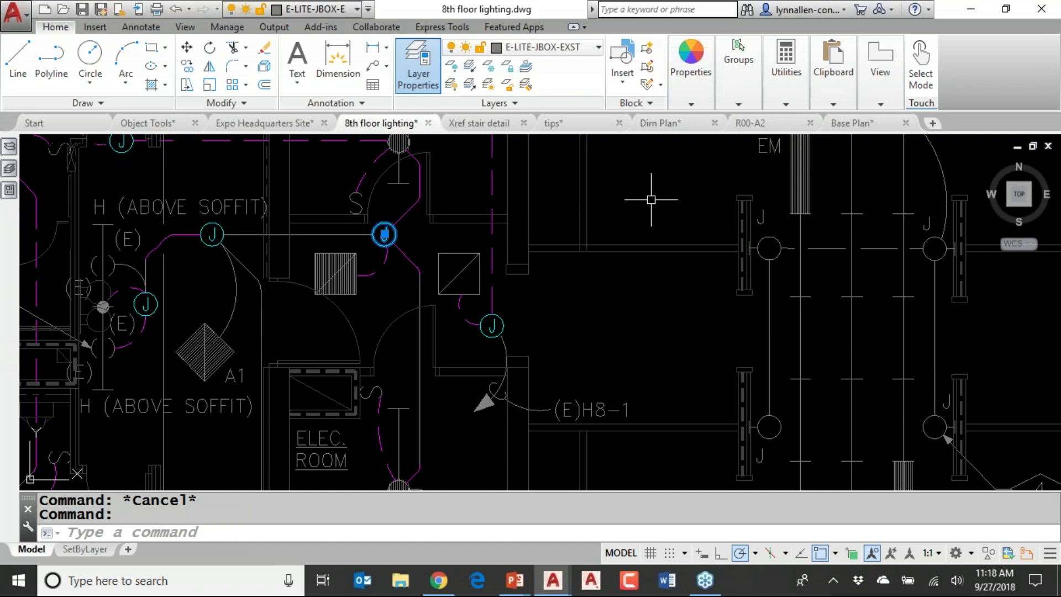
key("Escape")
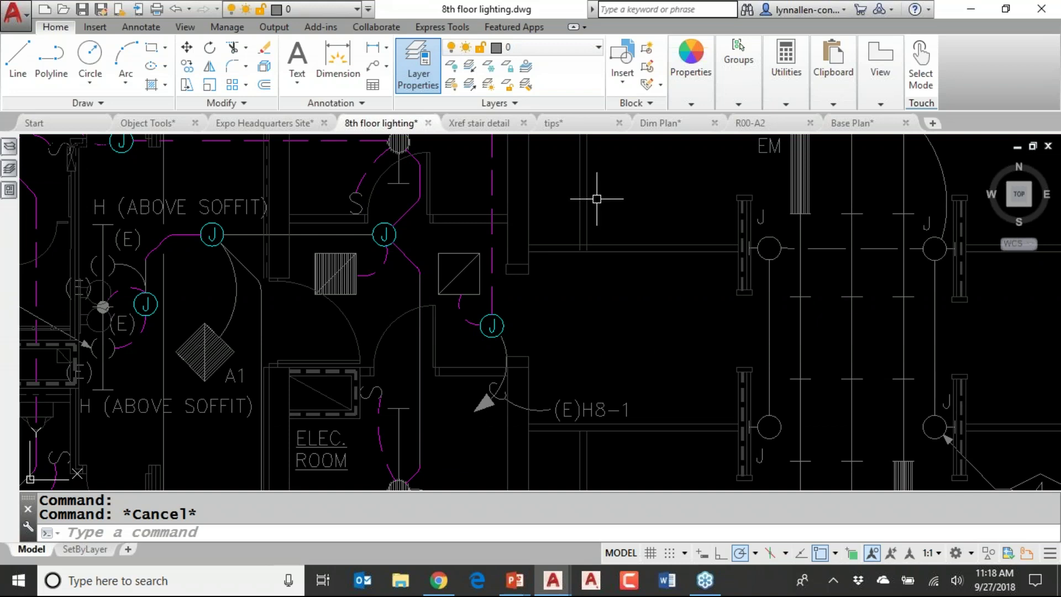
- Run SETBYLAYER on all objects, changing ByBlock to ByLayer and including blocks
scroll(656, 212, "down", 2)
scroll(657, 212, "down", 6)
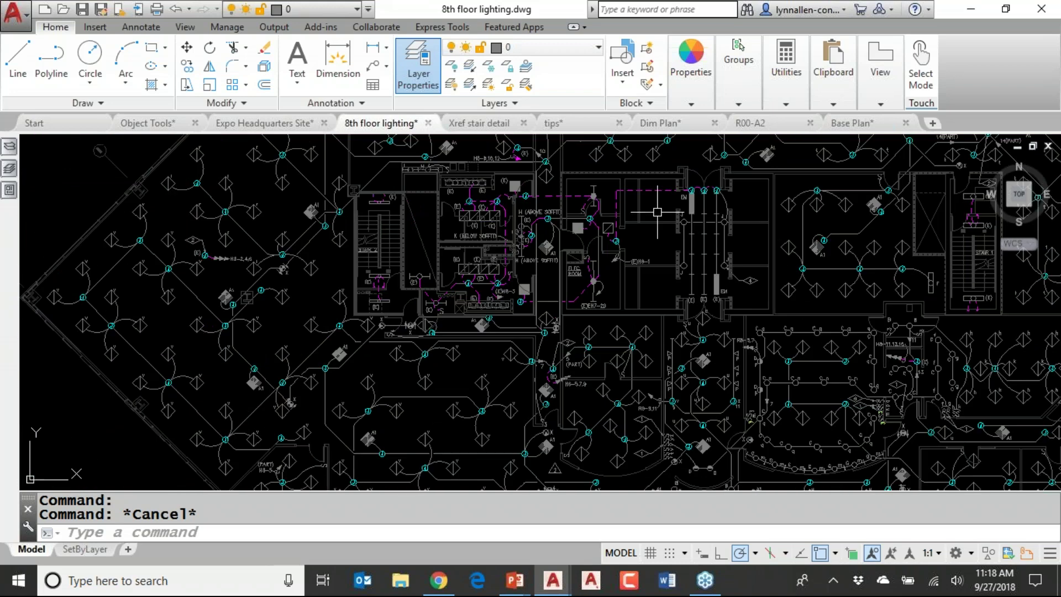
middle_click_drag(657, 212, 468, 277)
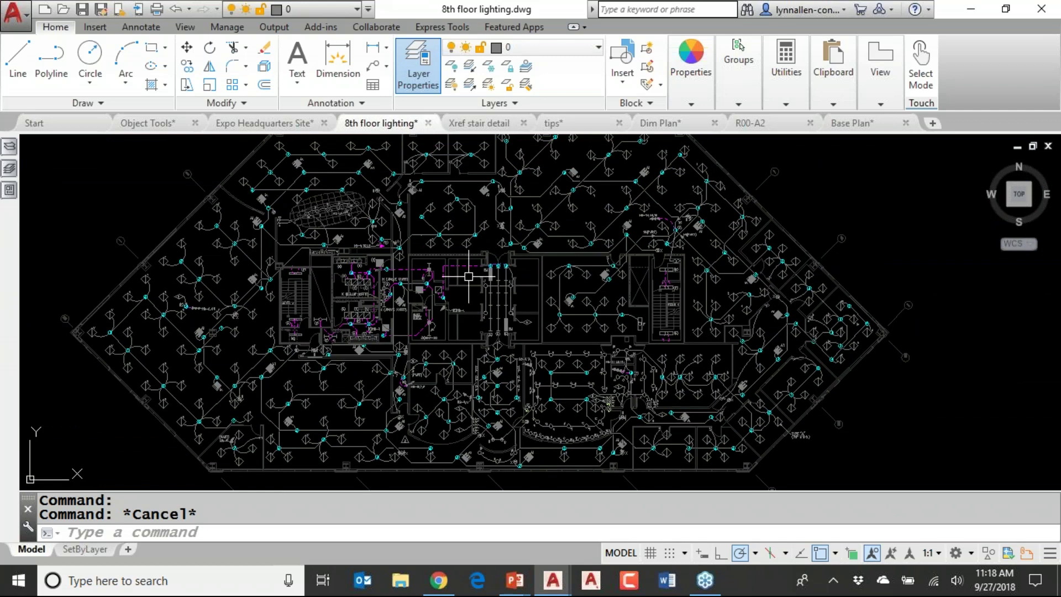
left_click(429, 533)
type("set")
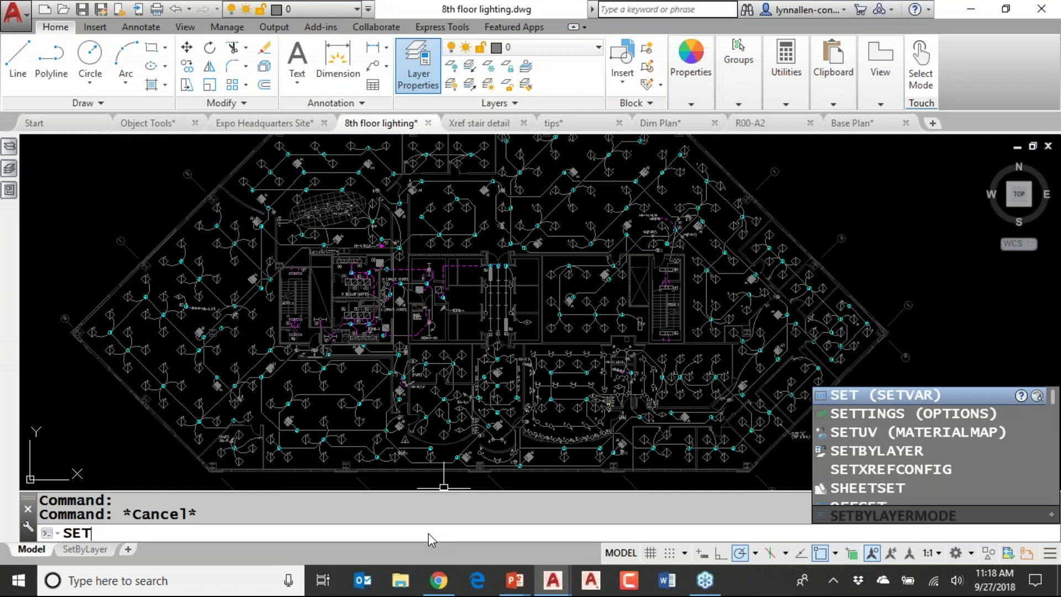
type("by")
key("Return")
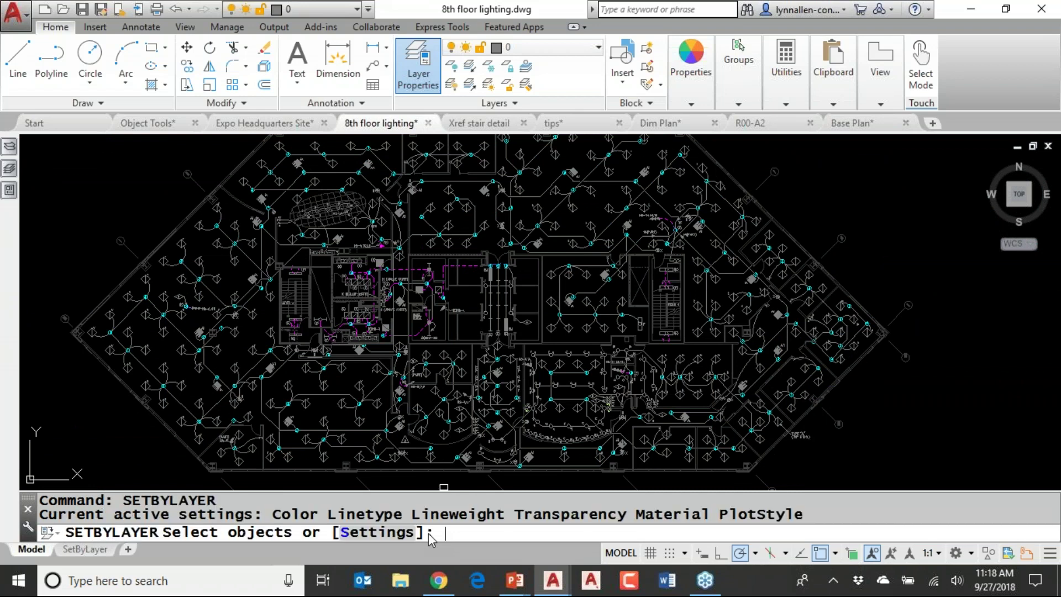
type("all")
key("Return")
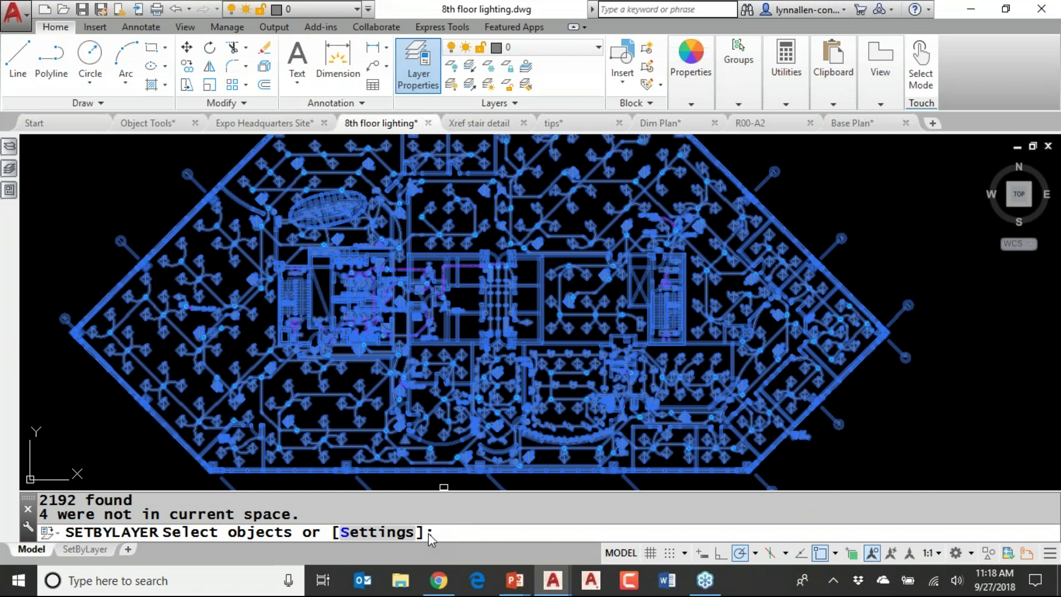
key("Return")
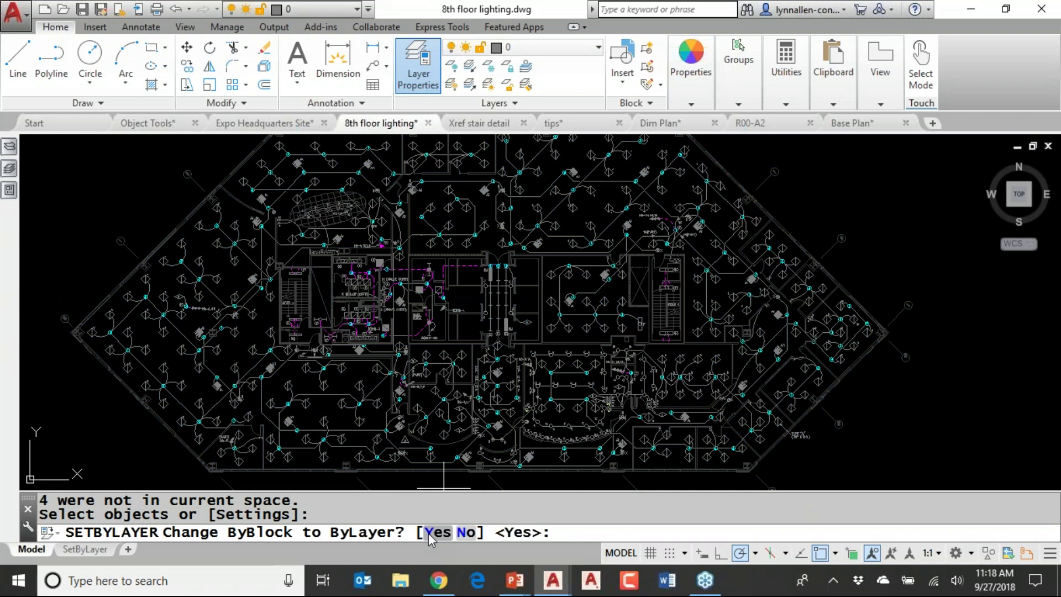
key("Return")
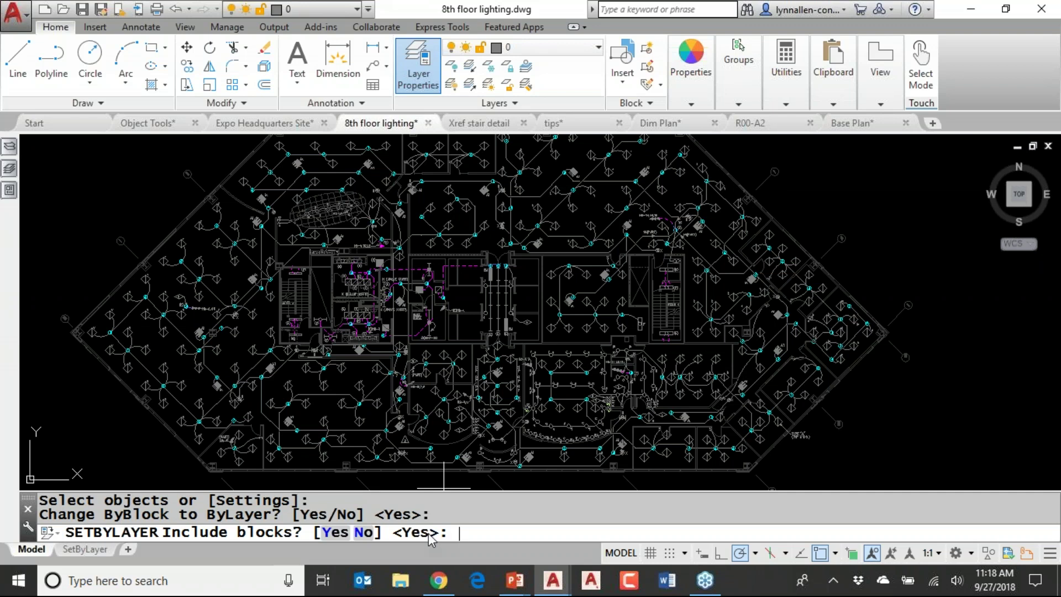
key("Return")
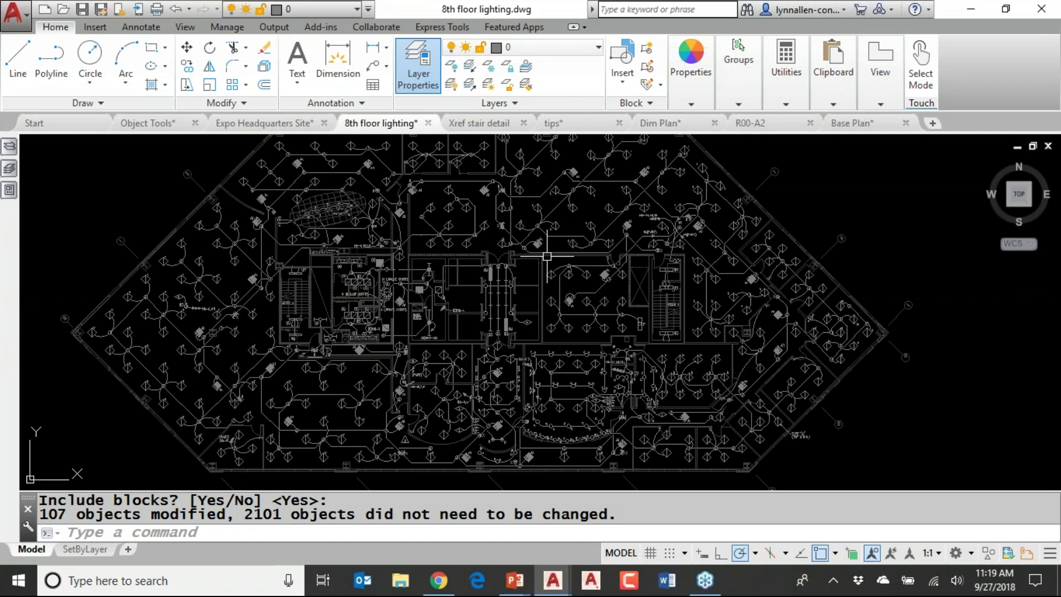
- Switch to the PowerPoint slide show with the More Layer Tips slide
mouse_move(555, 252)
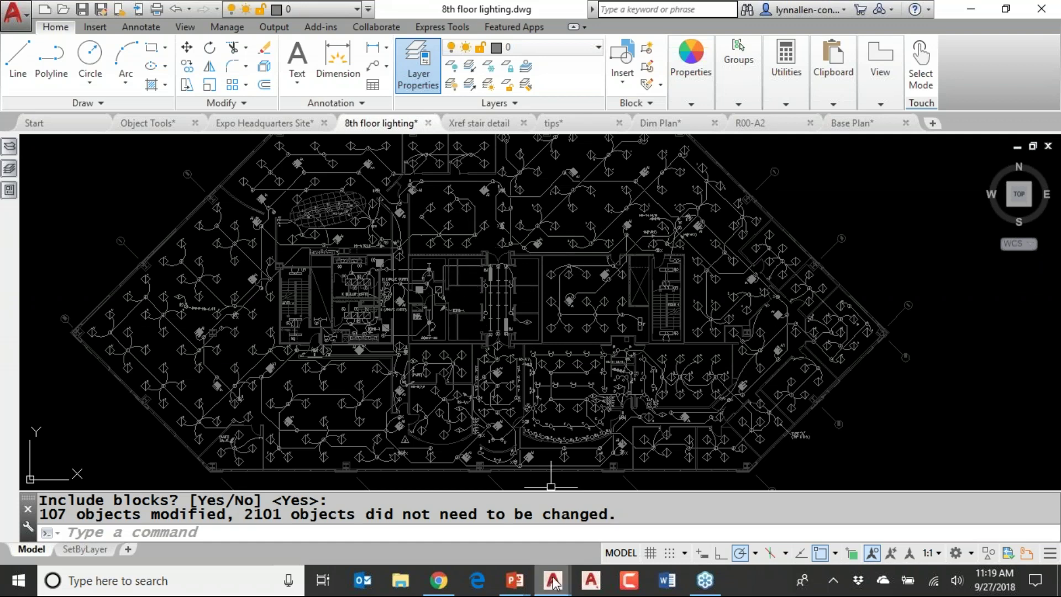
mouse_move(514, 579)
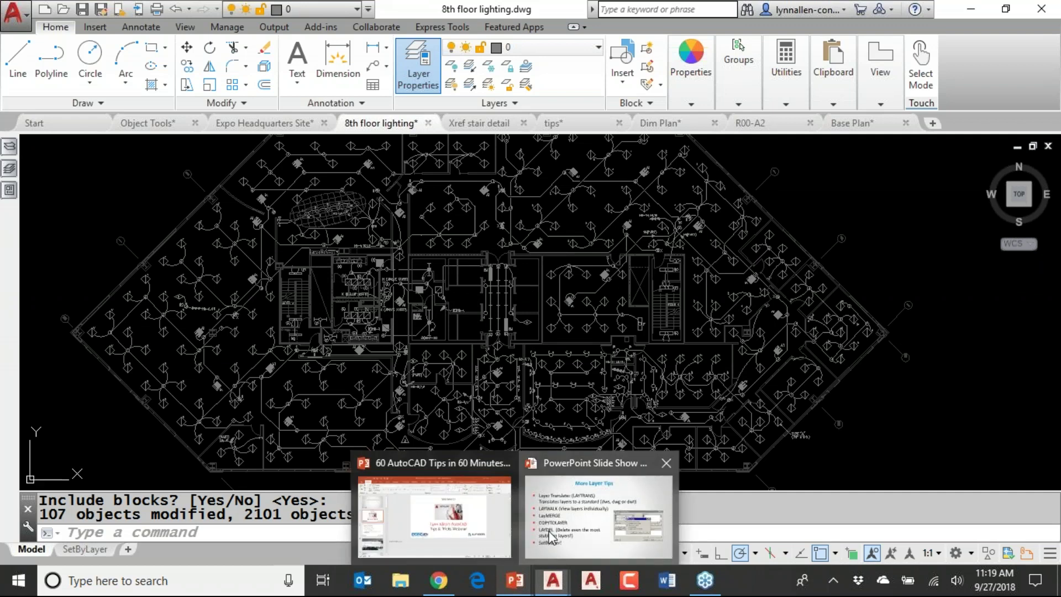
left_click(529, 555)
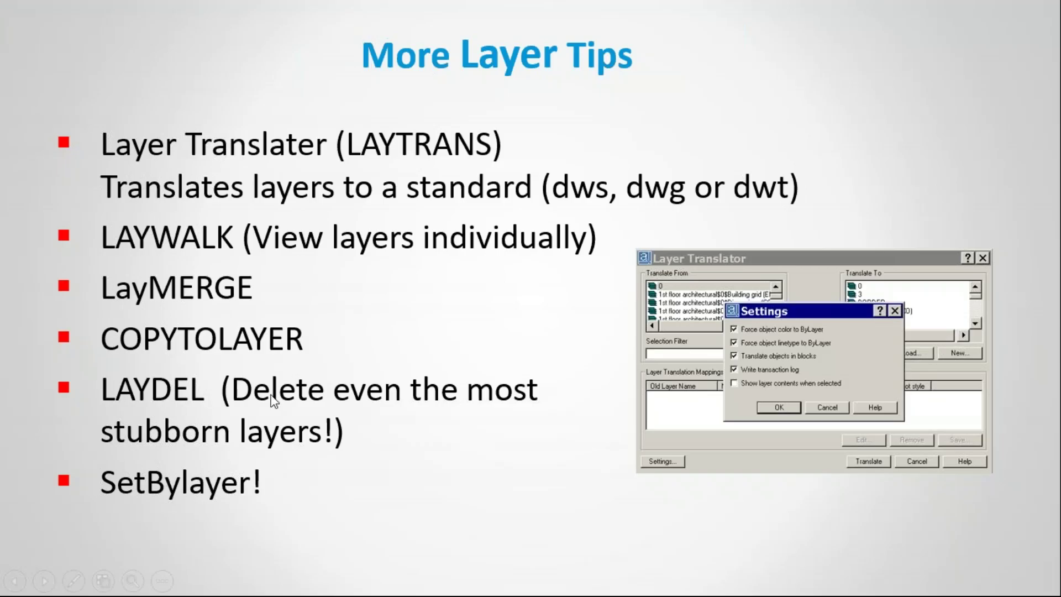
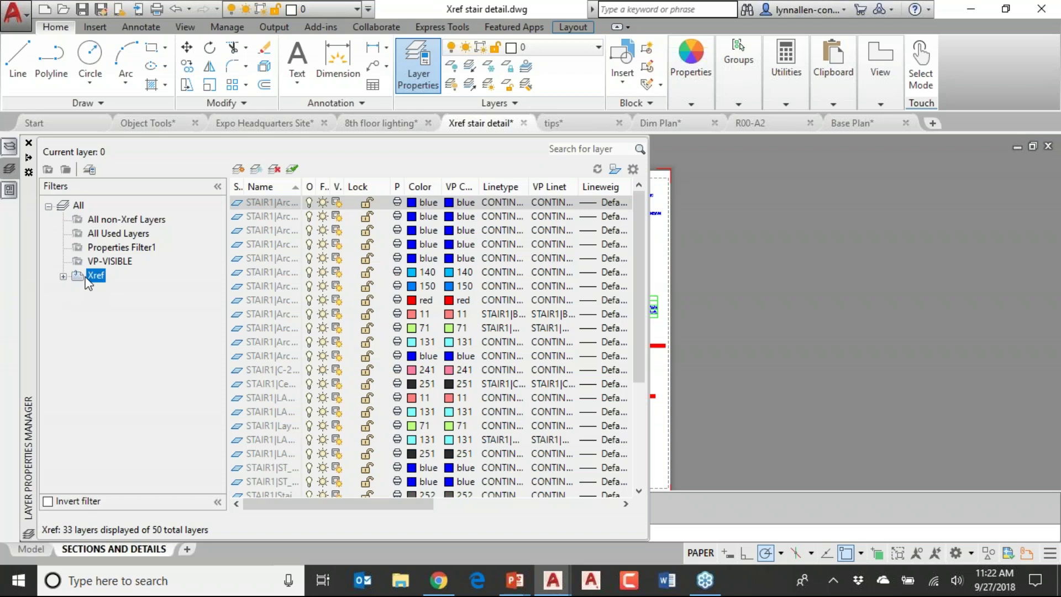
- Select all layers in the Xref filter and set their color to index 103
right_click(380, 203)
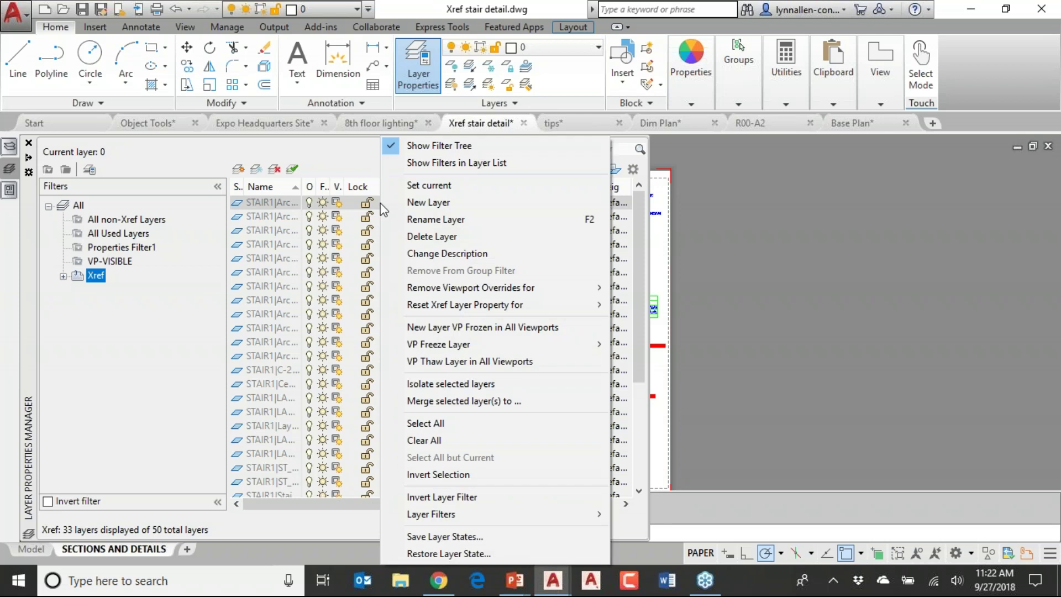
left_click(445, 423)
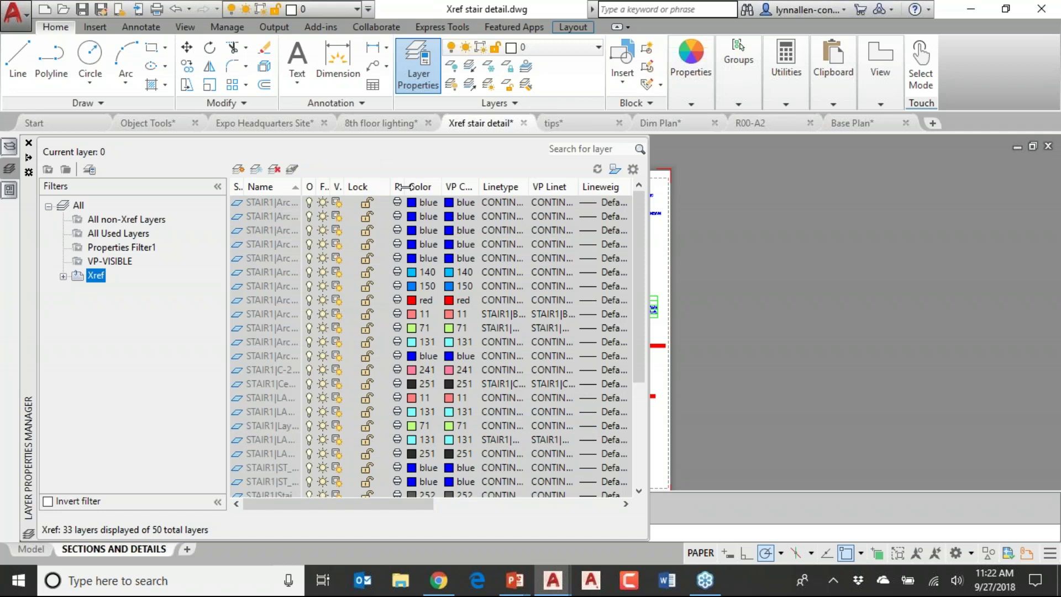
left_click(417, 206)
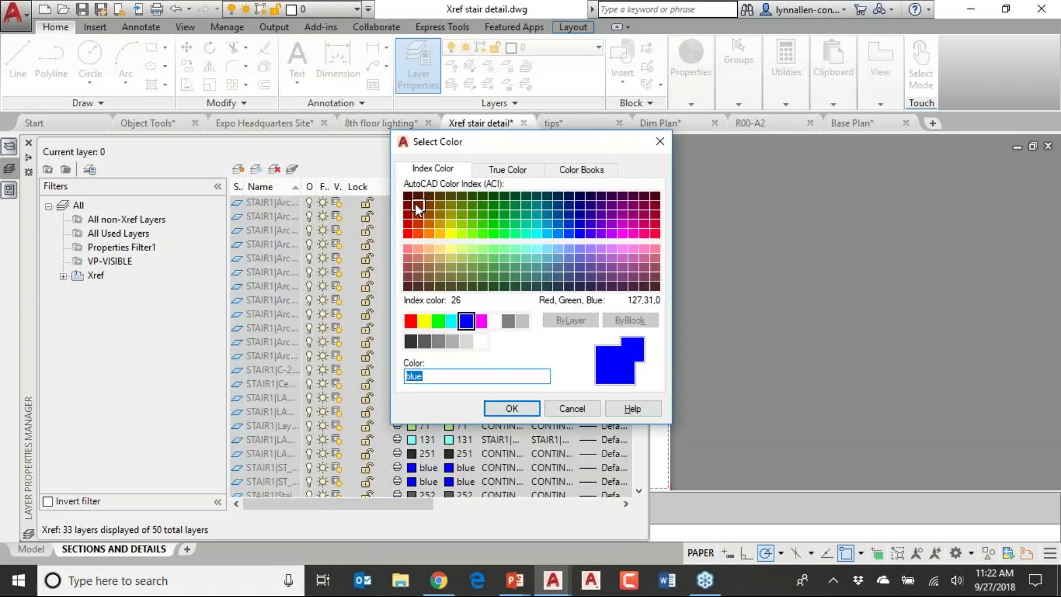
left_click(484, 246)
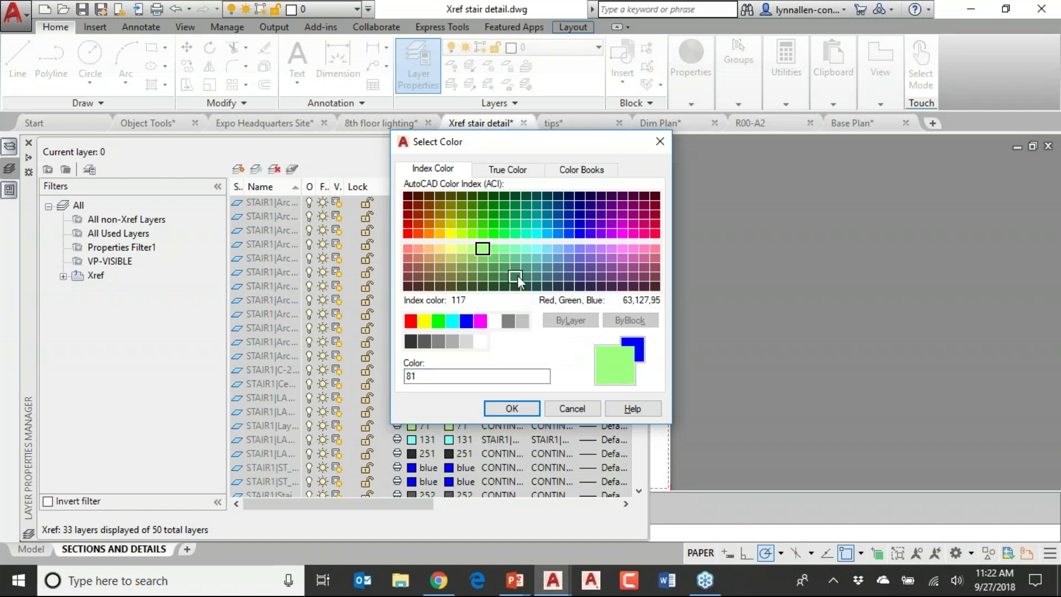
left_click(506, 259)
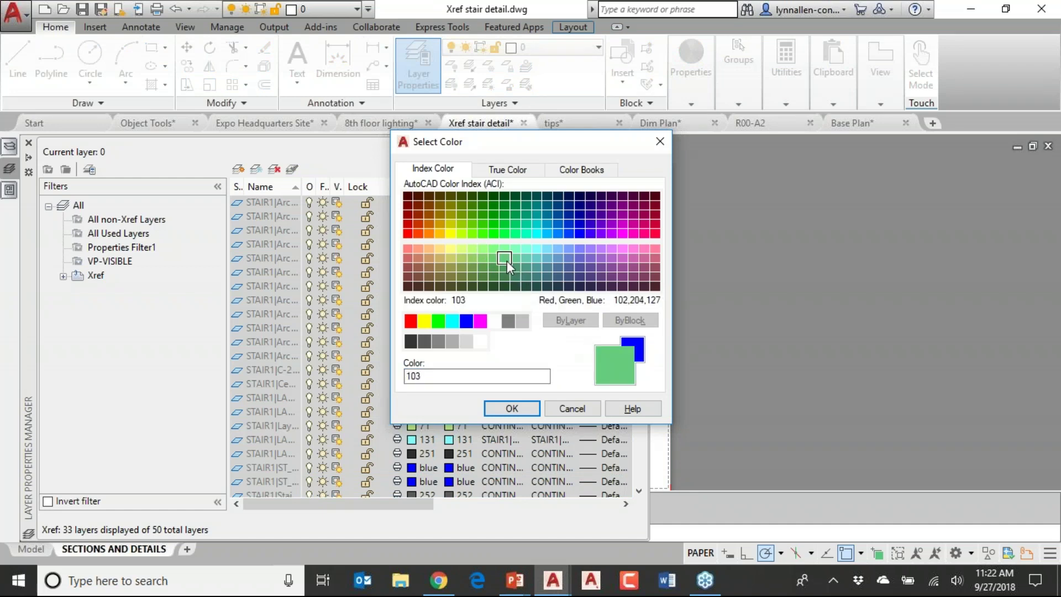
left_click(507, 407)
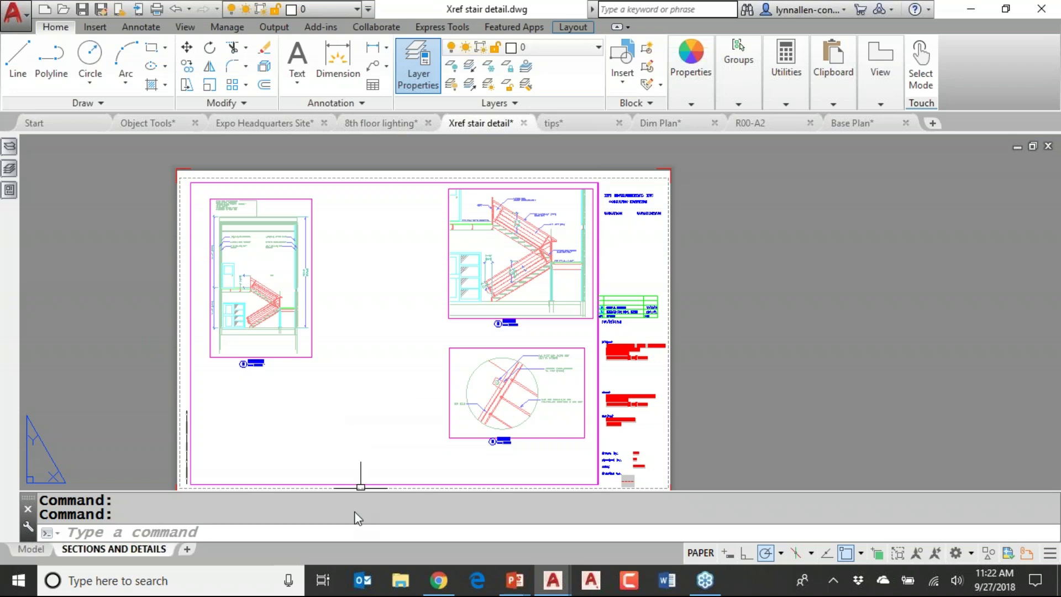
- Set the XREFOVERRIDE system variable to 1 so the stair xref objects follow their layer properties
left_click(354, 534)
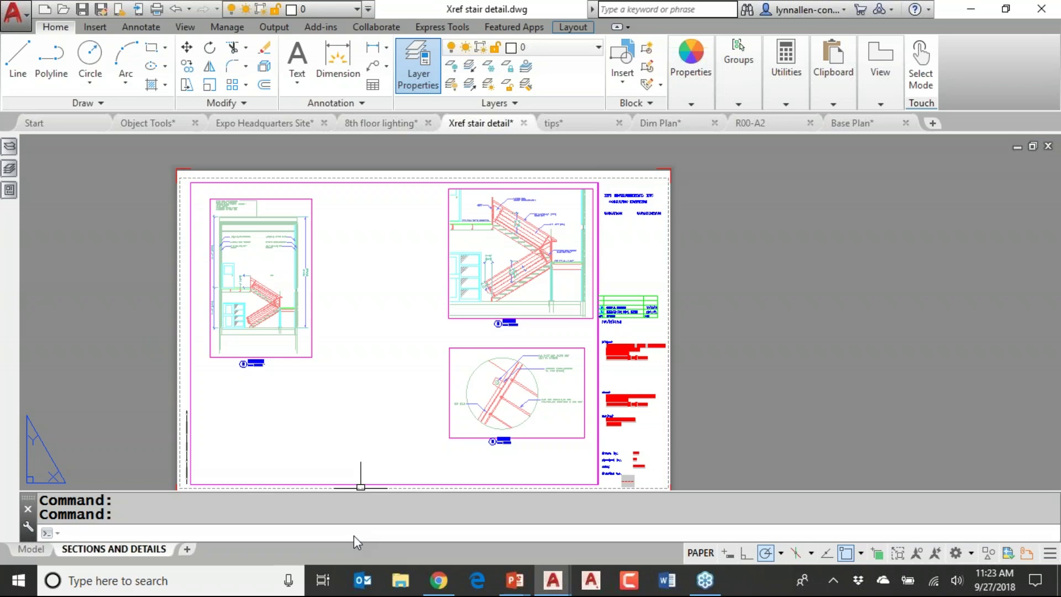
type("xrefo")
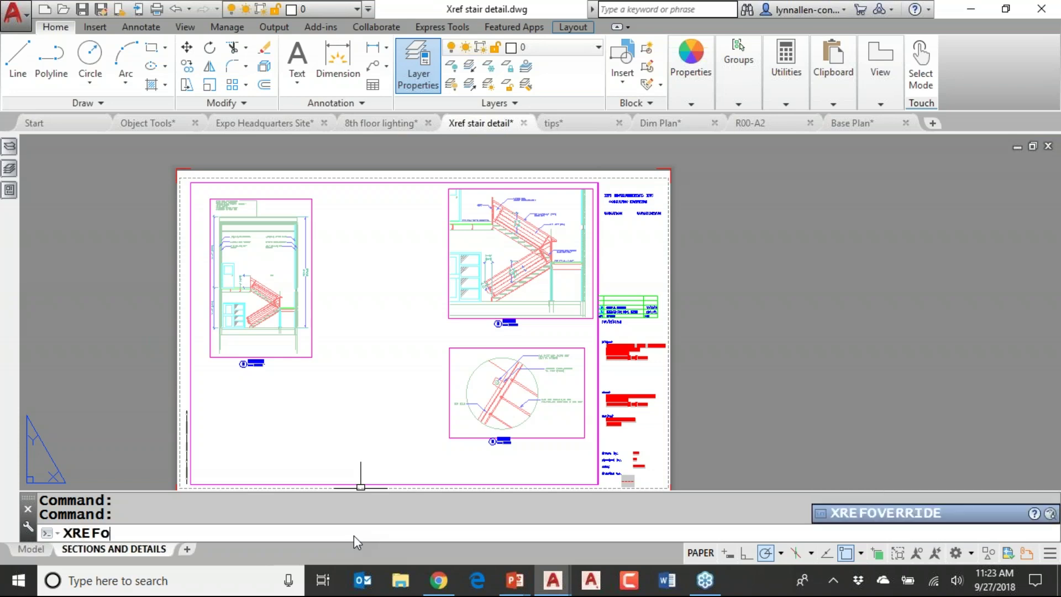
key("Return")
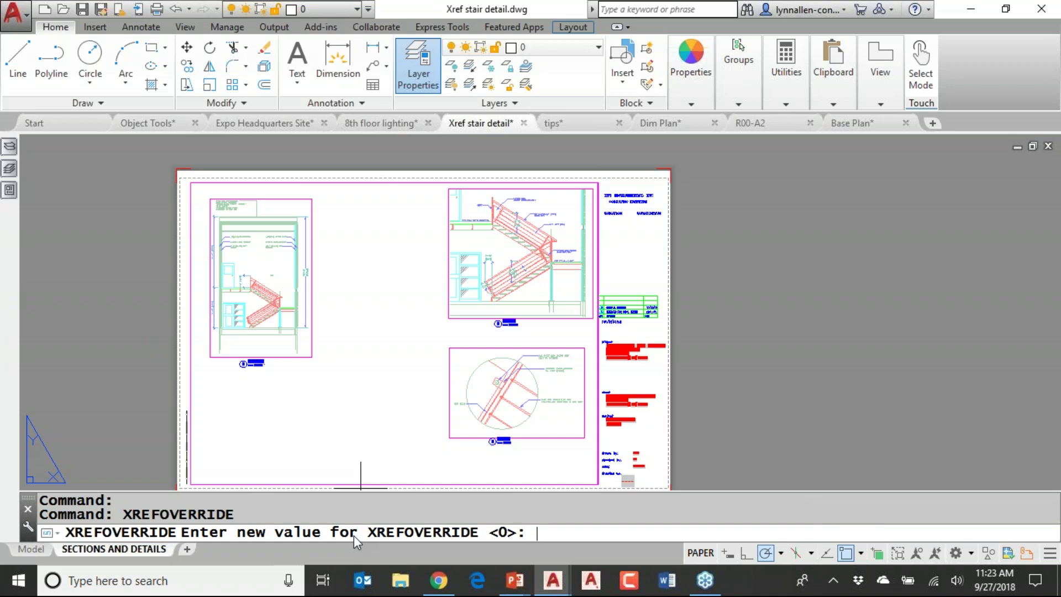
type("1")
key("Return")
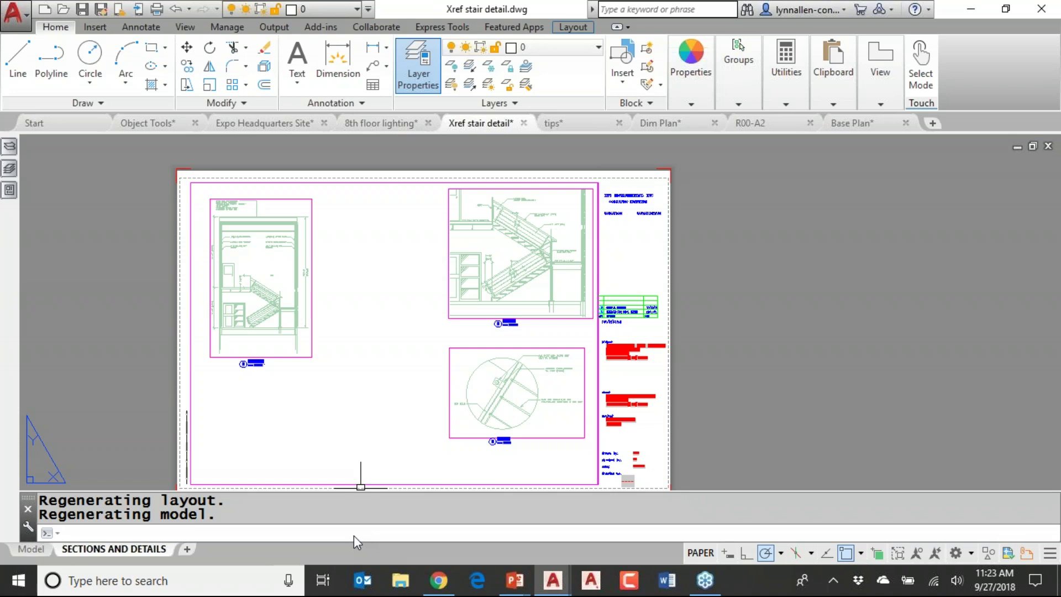
- Set the XREFOVERRIDE system variable back to 0
key("Return")
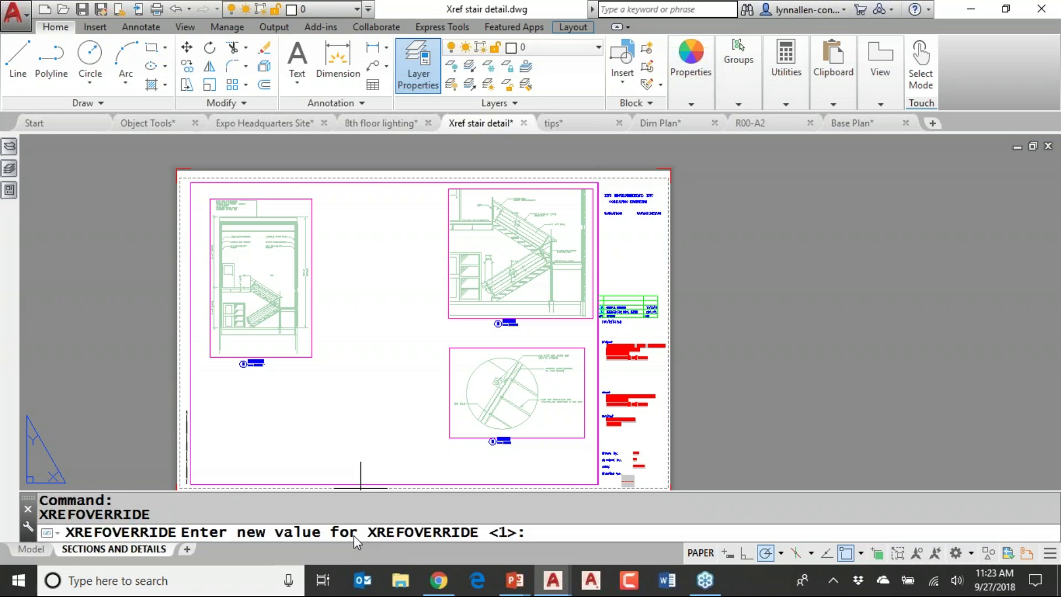
type("0")
key("Return")
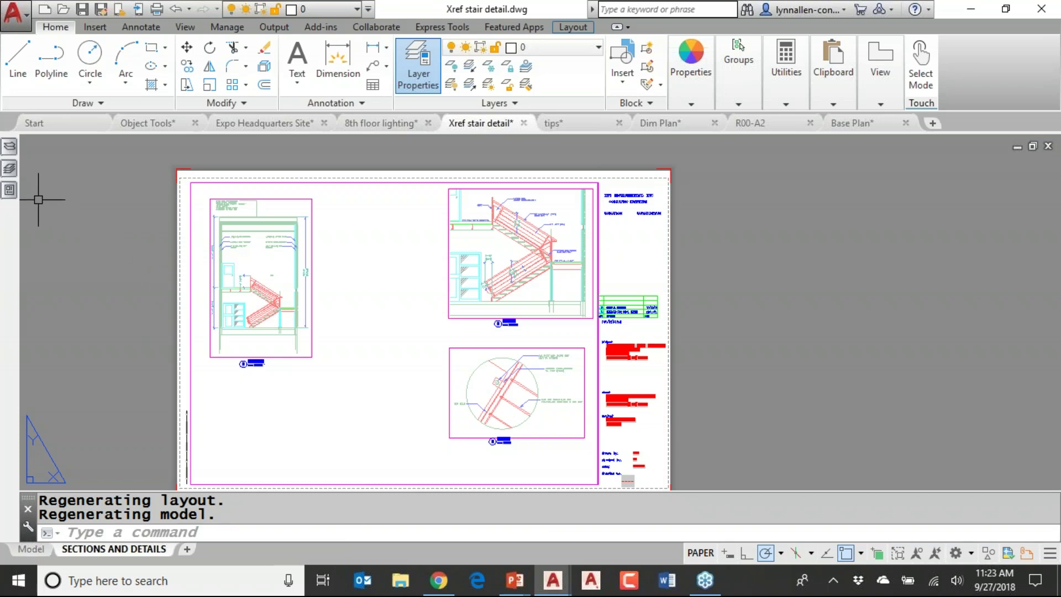
- Enable treating xref object properties as ByLayer in the Layer Settings
mouse_move(9, 146)
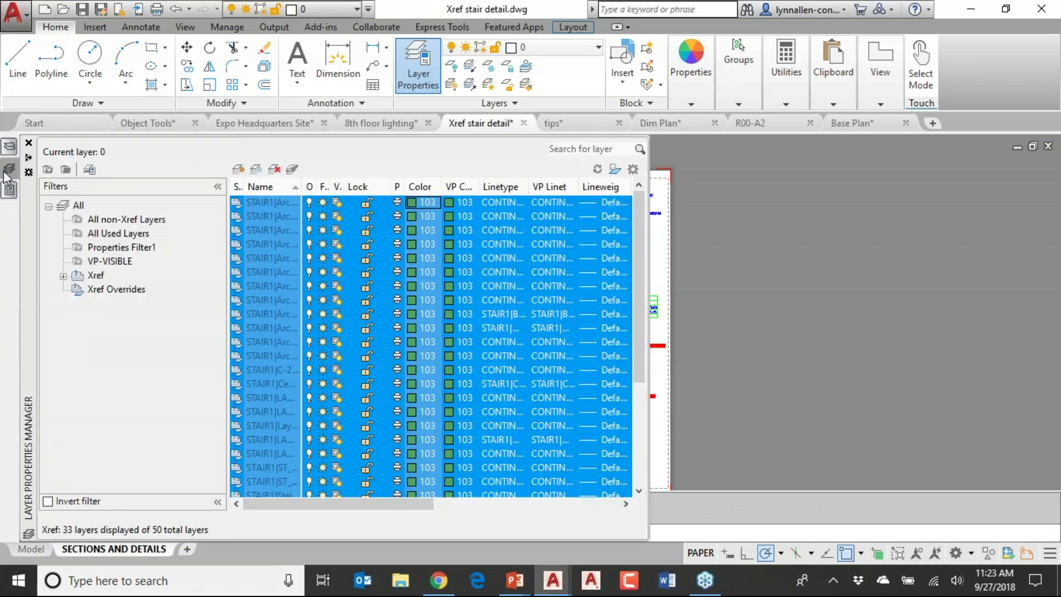
left_click(633, 170)
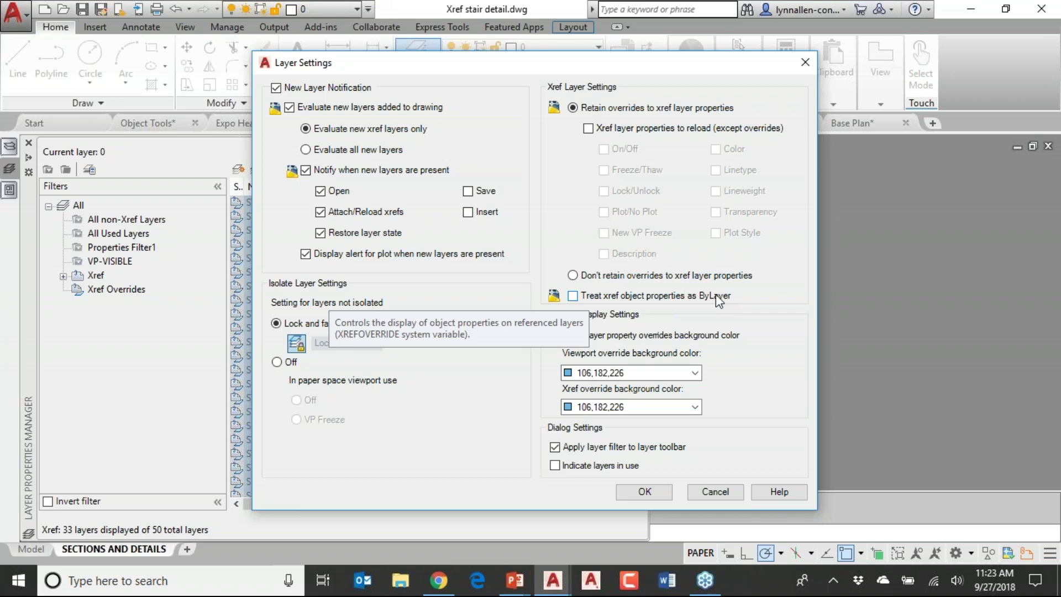
left_click(572, 297)
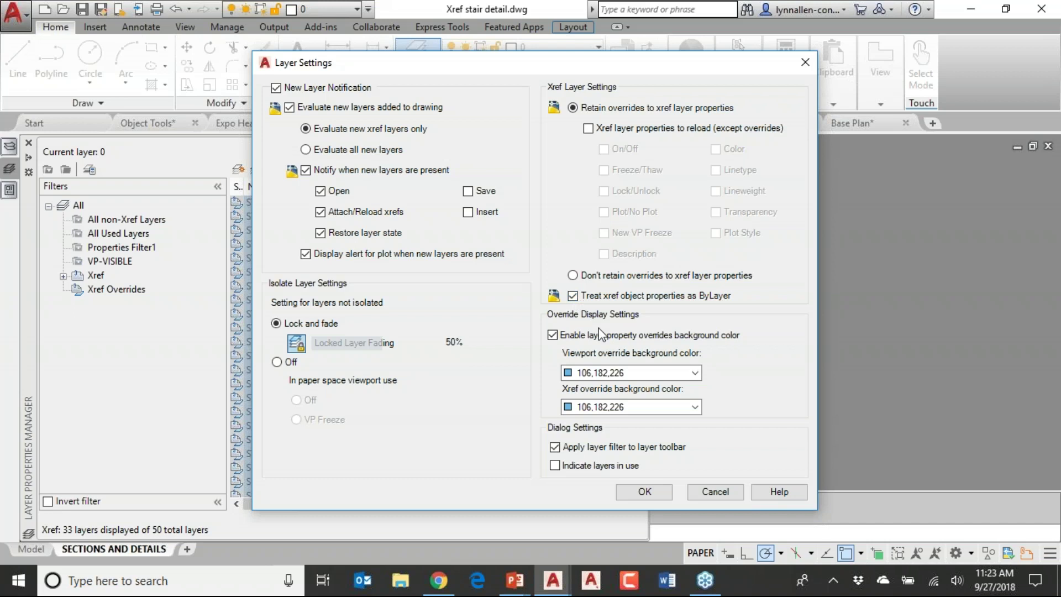
left_click(644, 491)
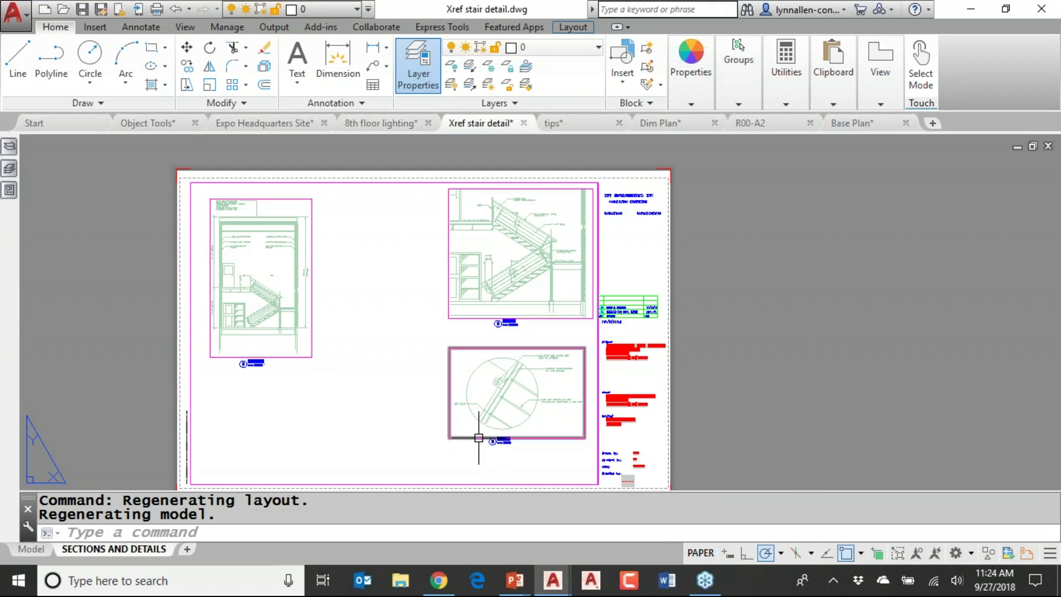
mouse_move(478, 438)
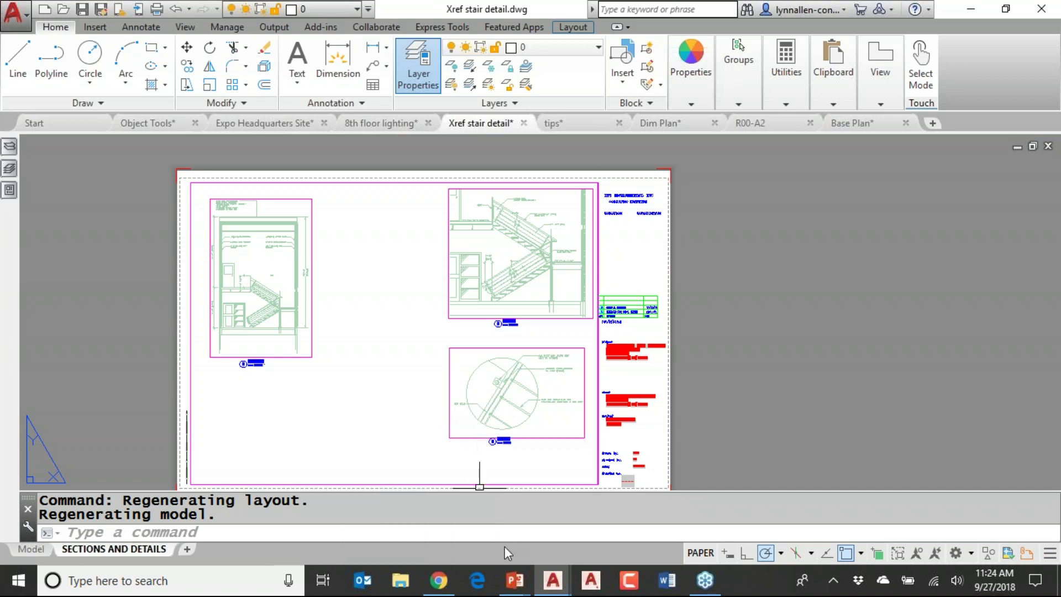
- Switch to the PowerPoint slide show and advance from the Set XREF Object to Bylayer slide to Object Selection Tips
mouse_move(514, 580)
left_click(541, 517)
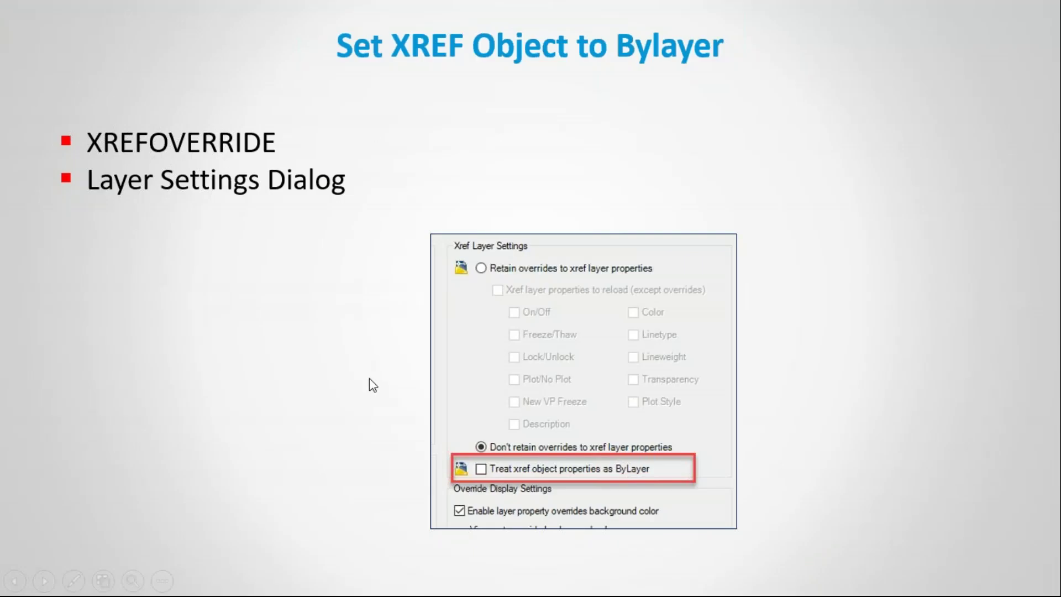
left_click(360, 360)
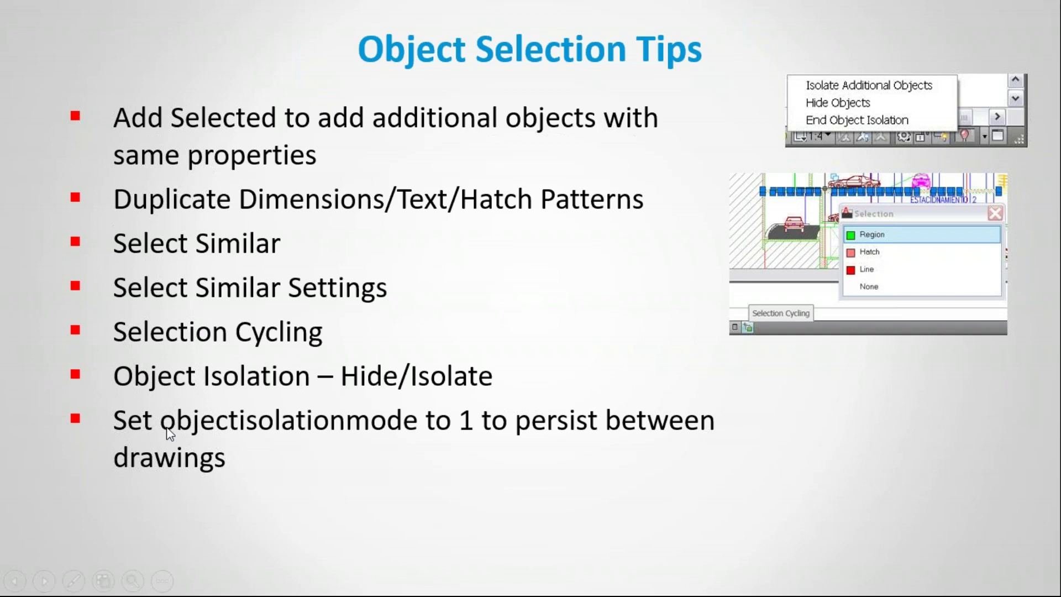
- Switch back to AutoCAD and bring up the Object Tools drawing
key("alt+Tab")
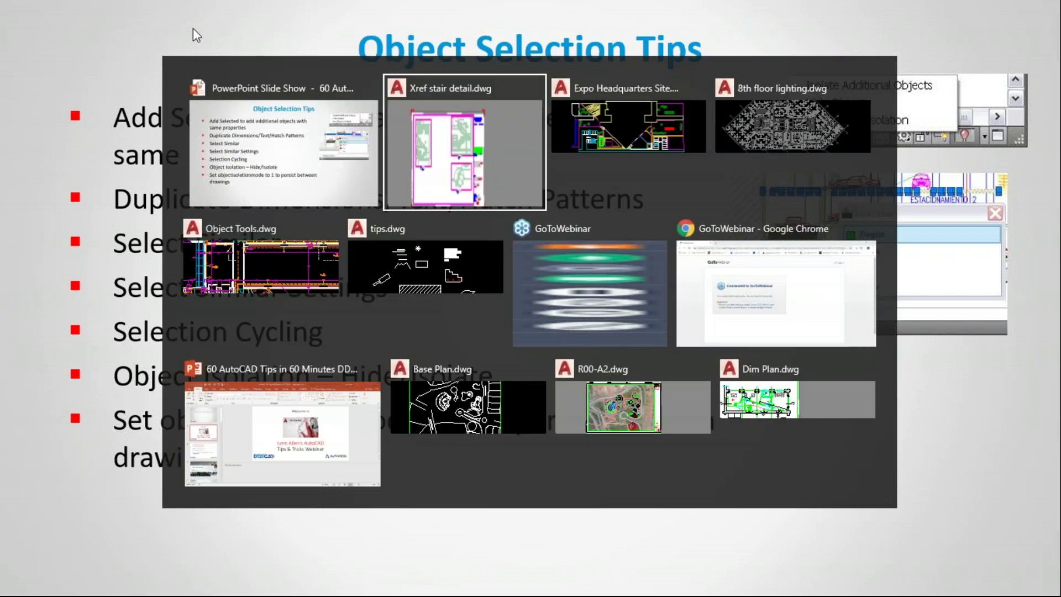
left_click(633, 111)
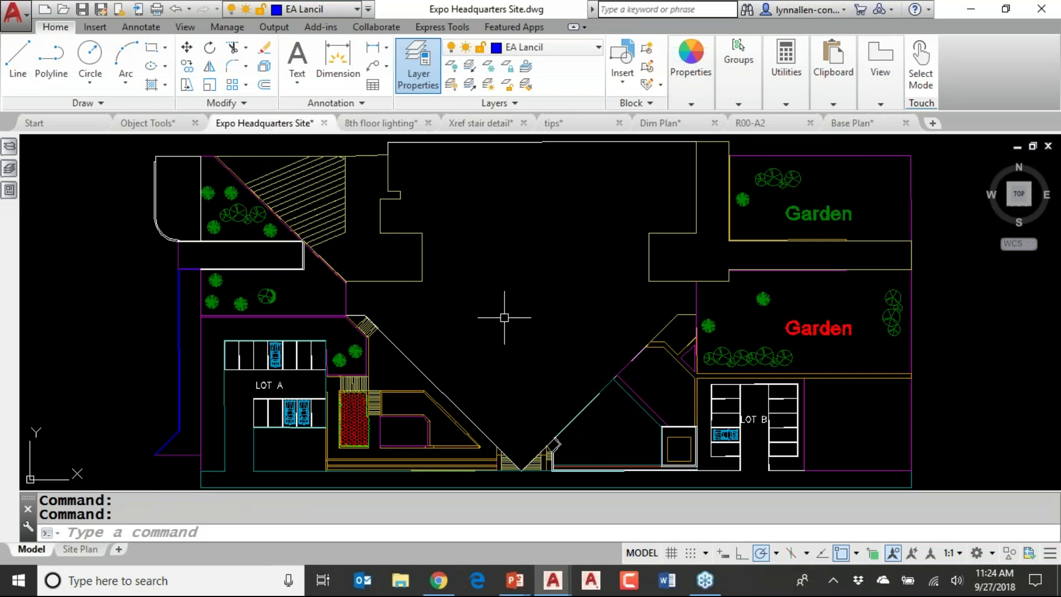
left_click(165, 128)
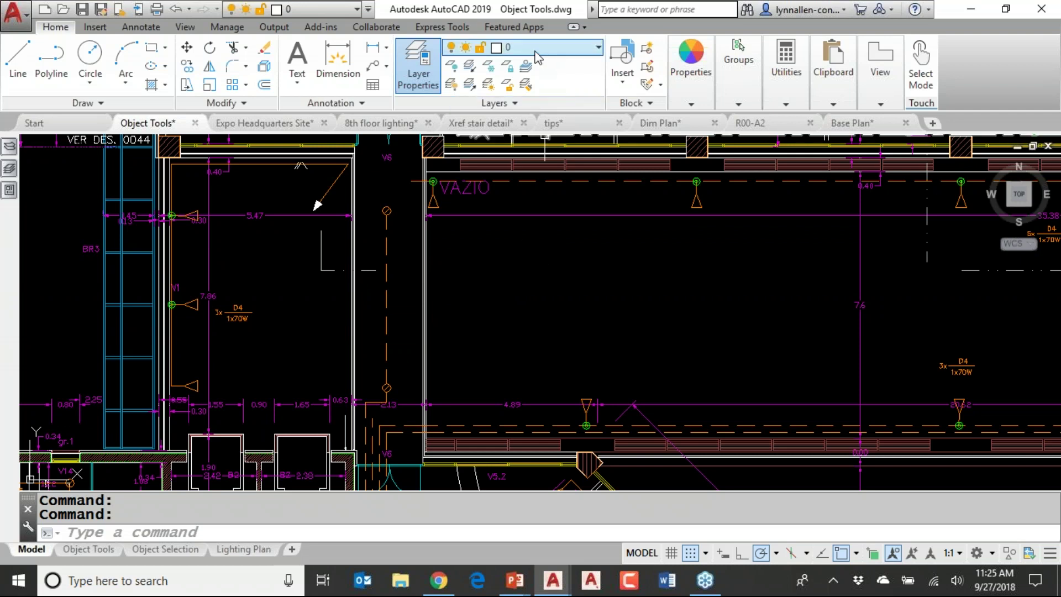
- Use Add Selected on the vertical dashed Illumination polyline to draw a matching L-shaped polyline beside it in the corridor, with snap off
left_click(387, 299)
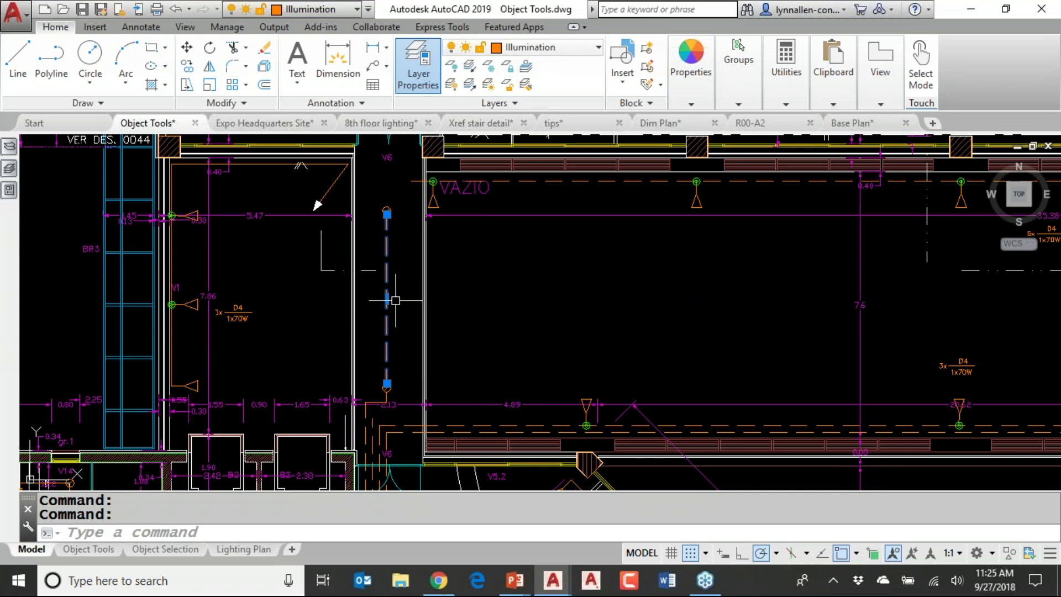
right_click(396, 300)
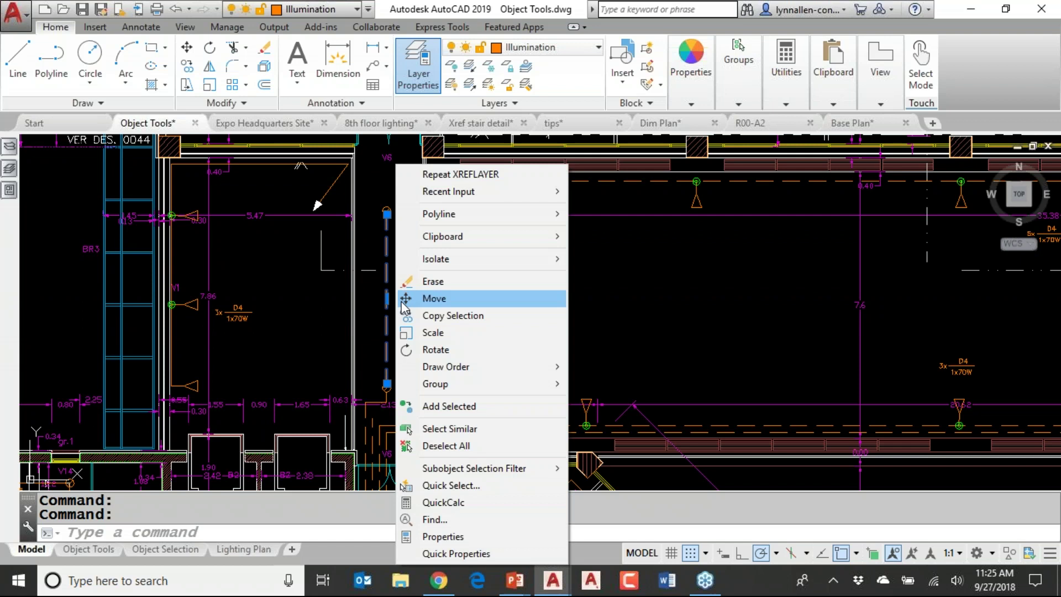
left_click(488, 412)
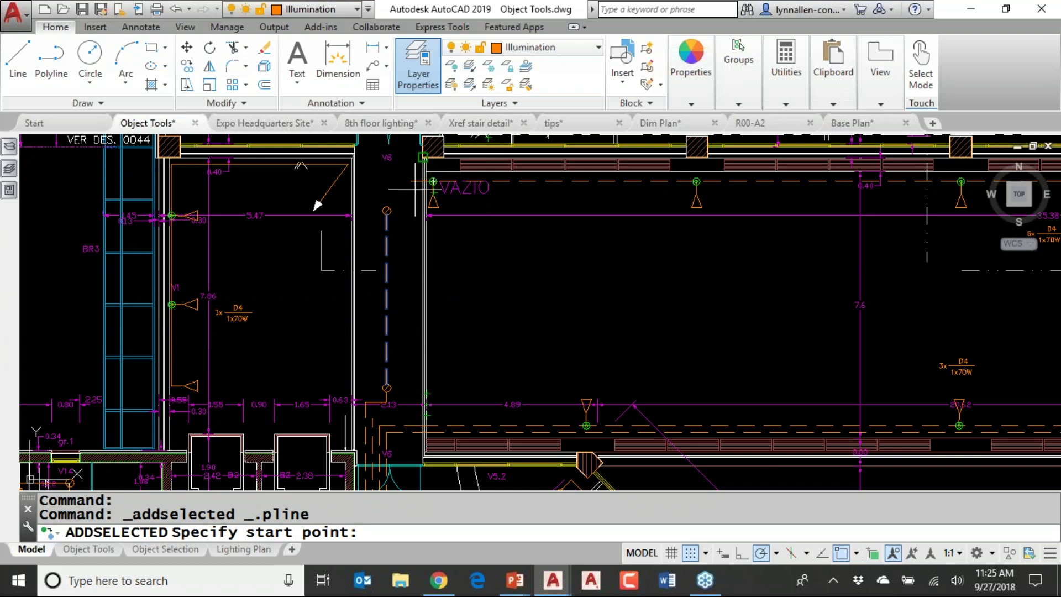
key("F9")
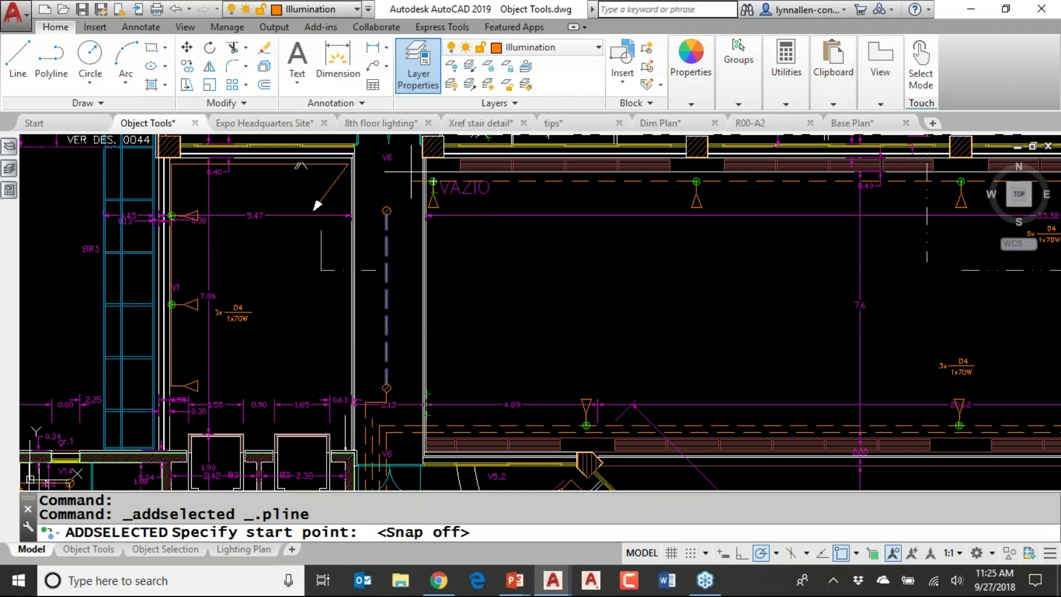
left_click(410, 181)
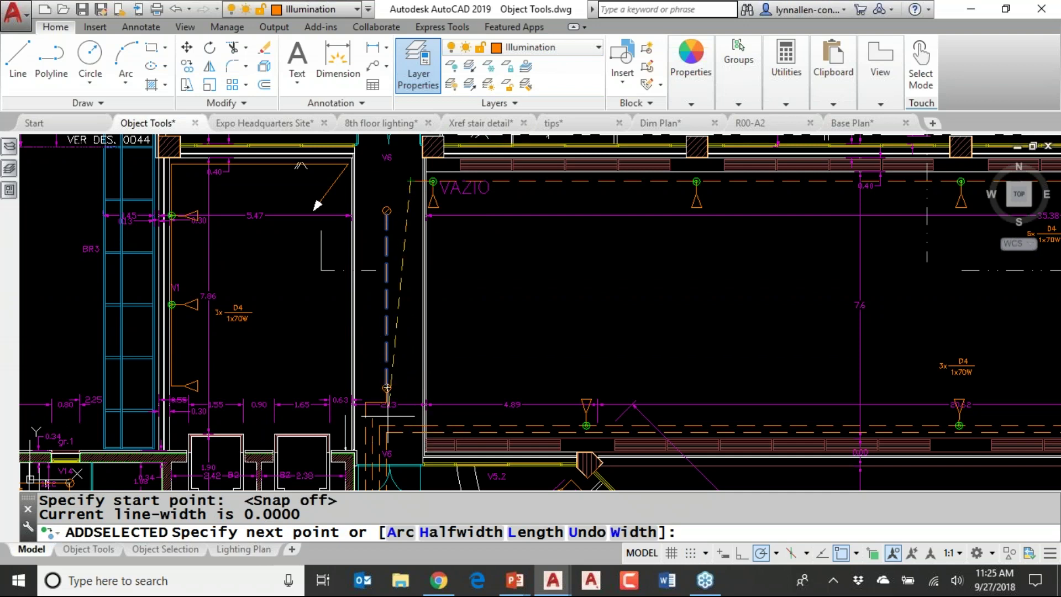
left_click(410, 414)
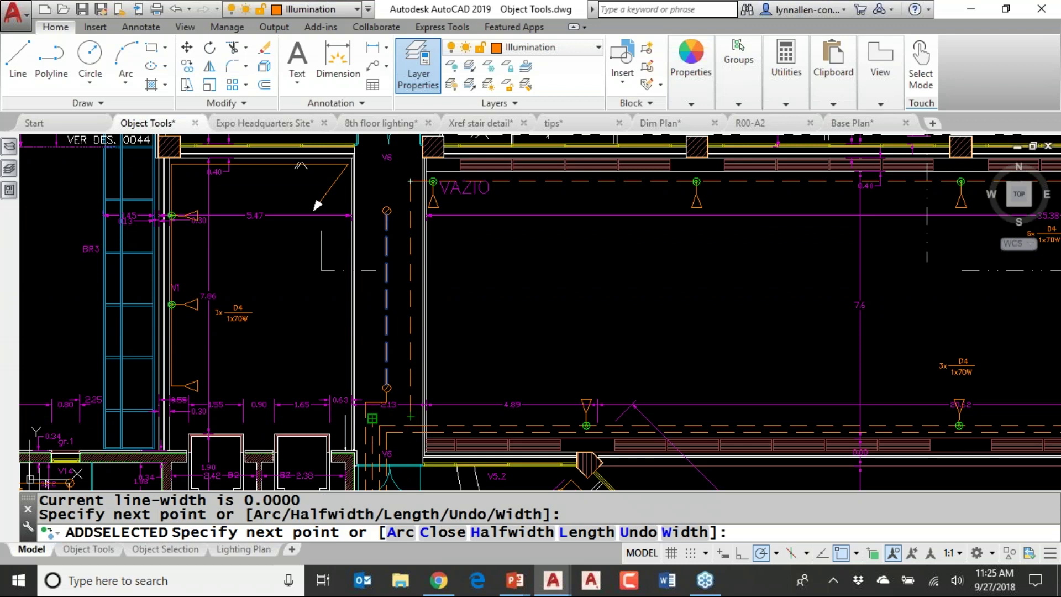
left_click(372, 418)
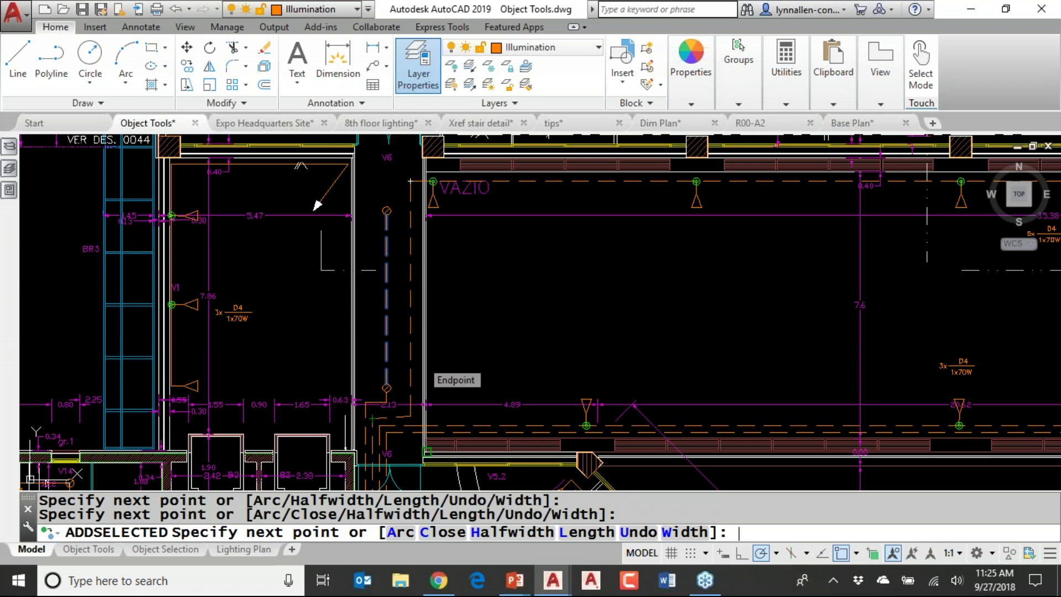
key("Return")
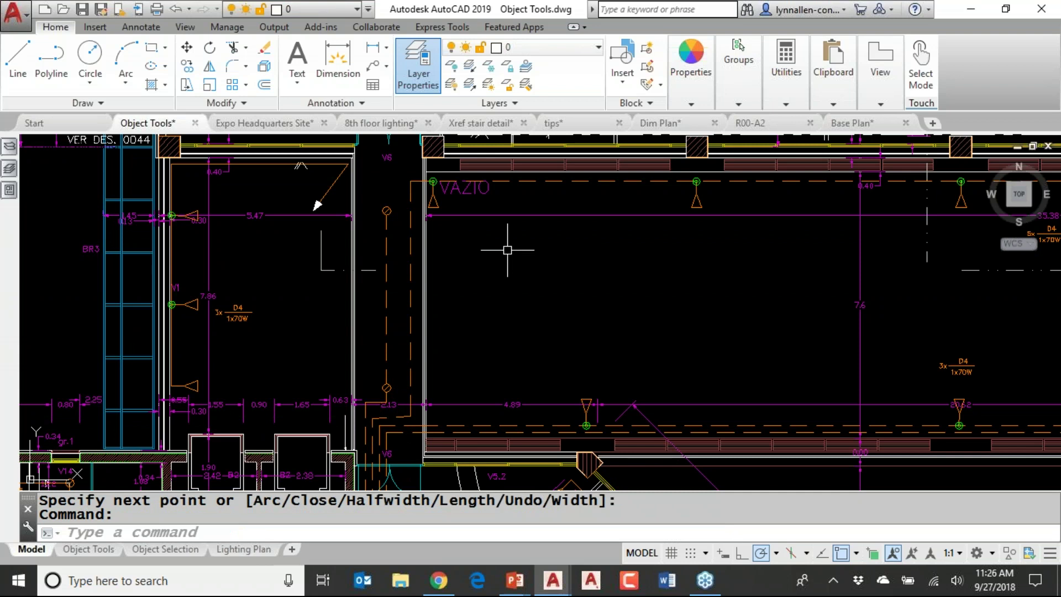
- Use Add Selected on the 5.47 dimension to place a matching horizontal linear dimension across the upper end of the corridor
left_click(297, 215)
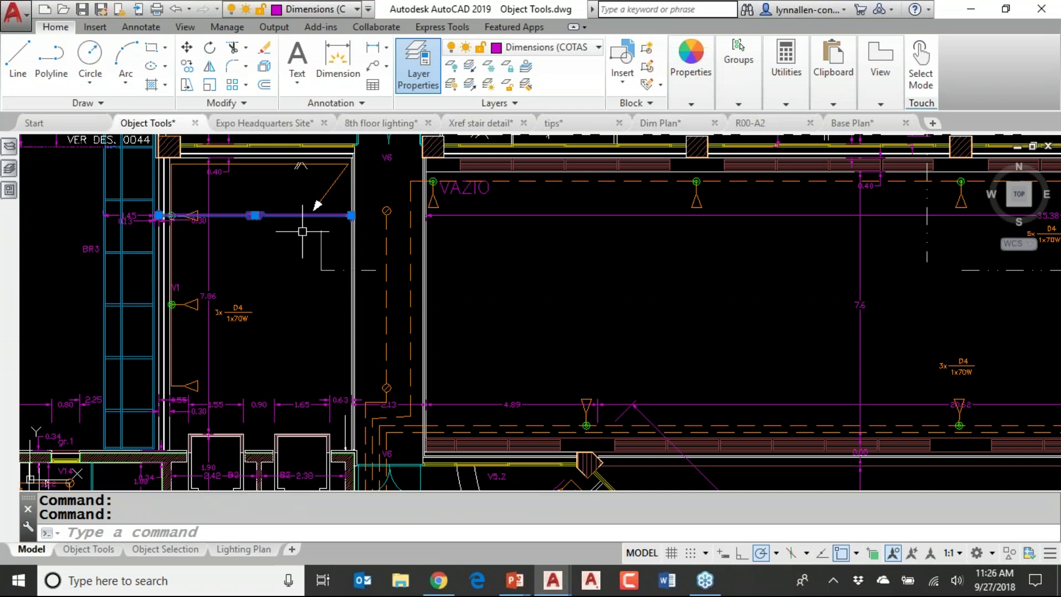
right_click(299, 217)
left_click(365, 407)
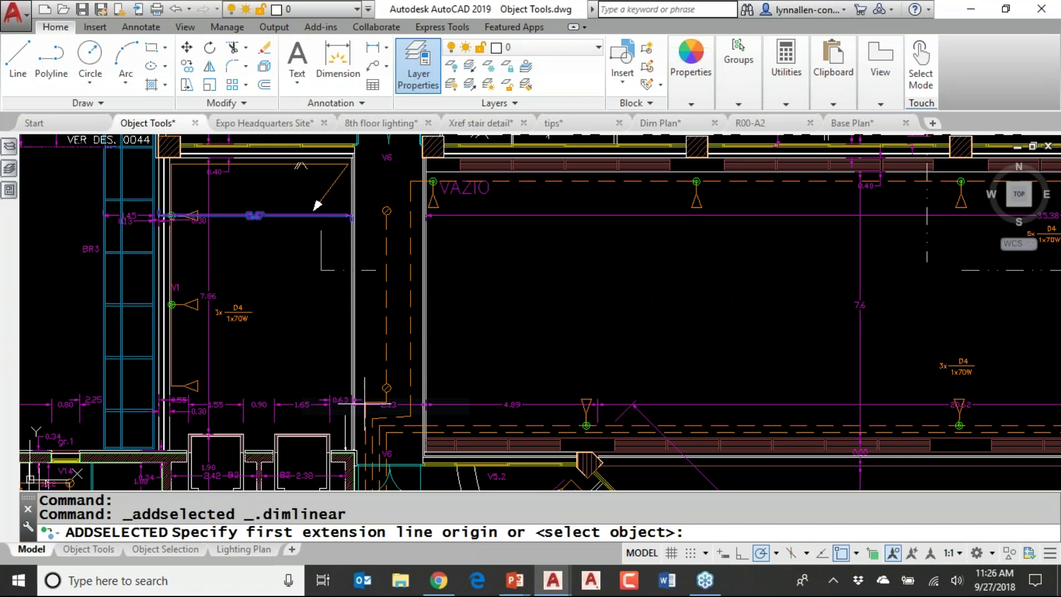
left_click(355, 157)
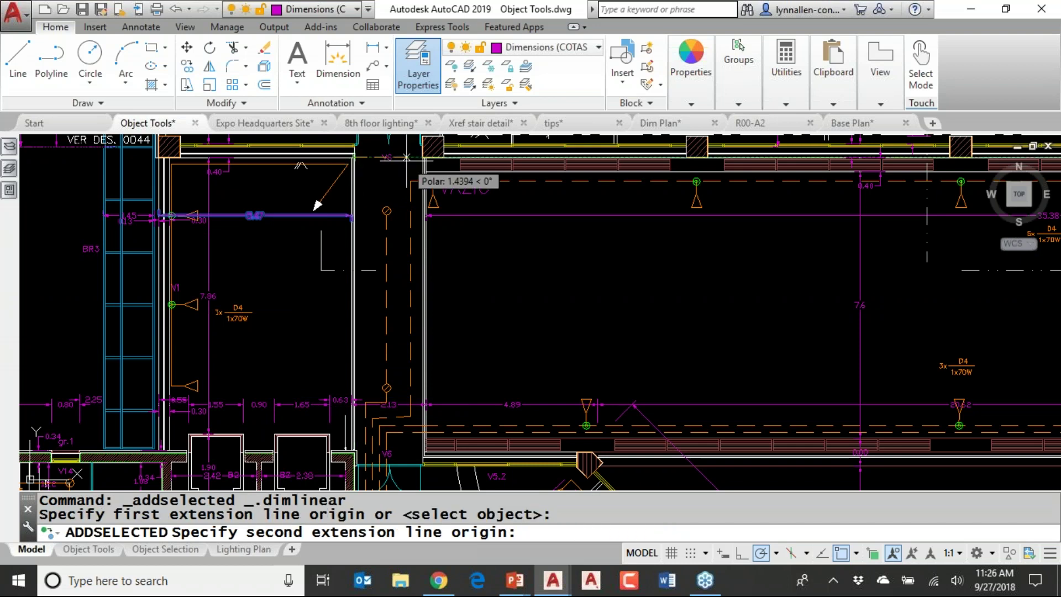
left_click(414, 158)
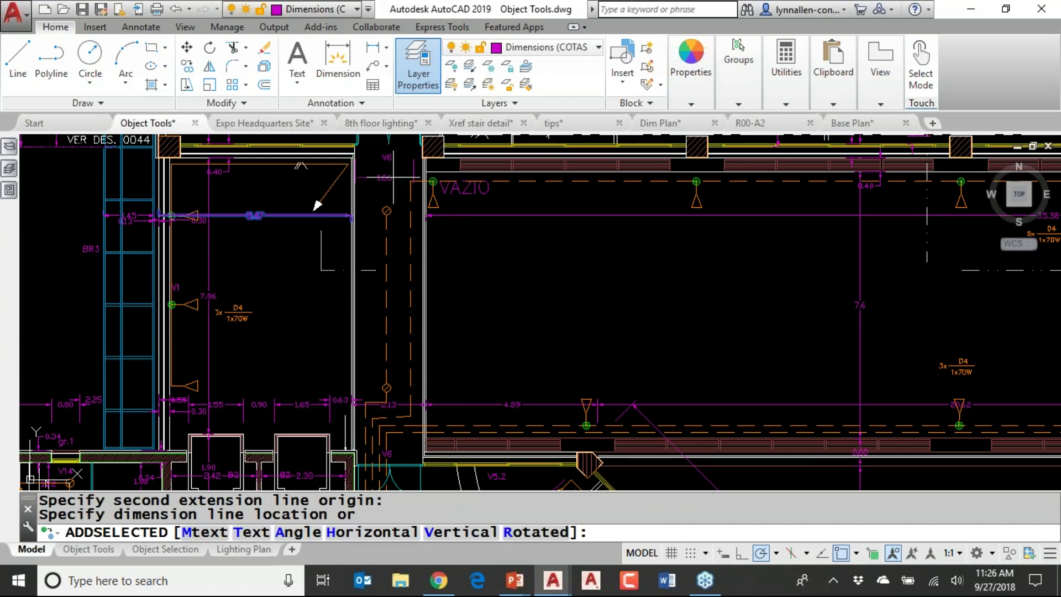
left_click(420, 177)
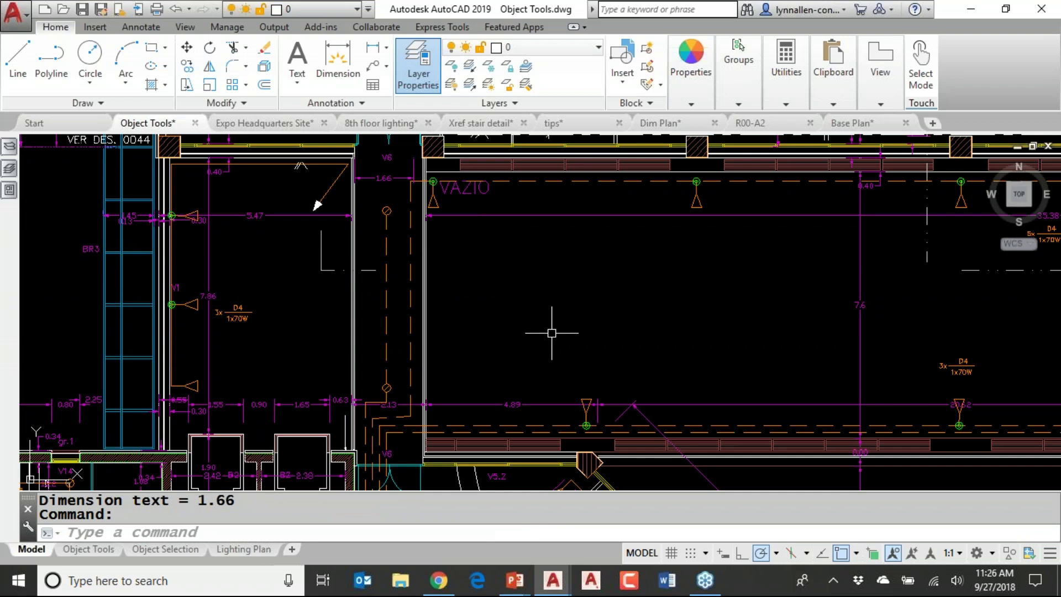
- Use Add Selected on the VAZIO text to place matching text reading HELLO THERE below it in the large room, at 0° rotation
left_click(469, 191)
right_click(469, 191)
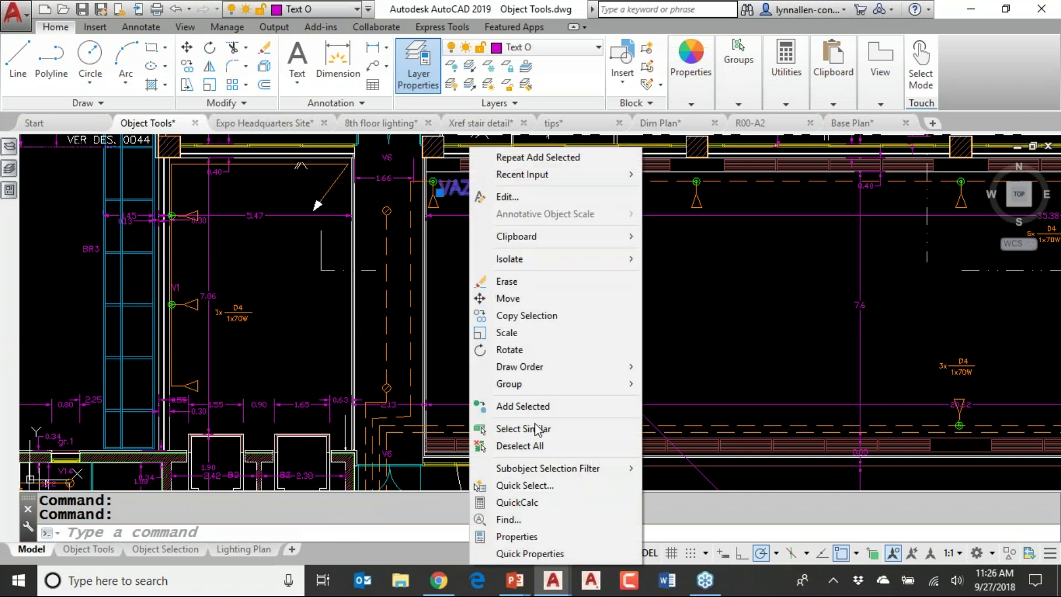
left_click(525, 406)
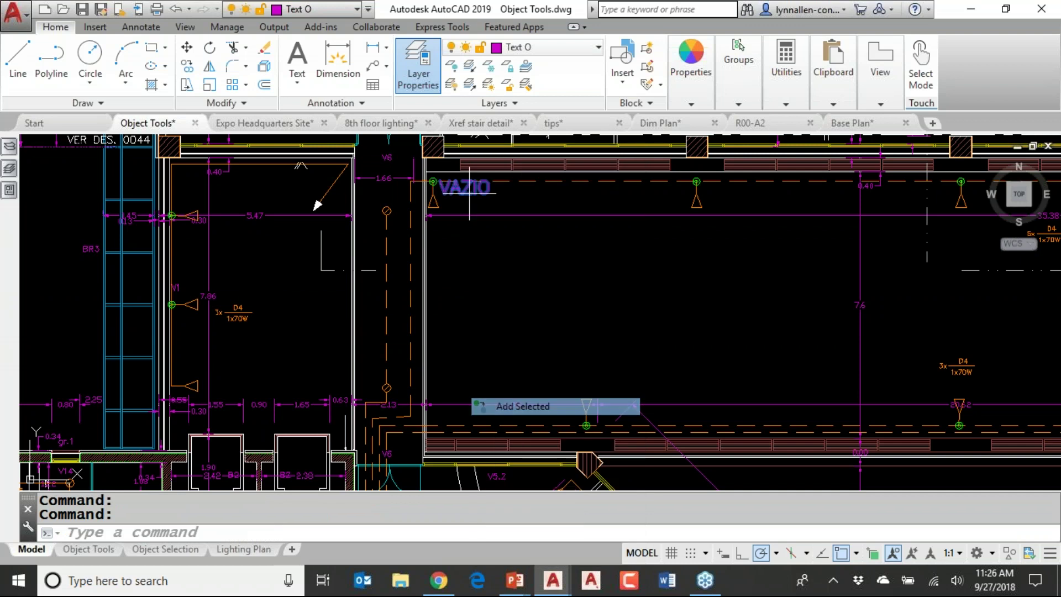
left_click(509, 297)
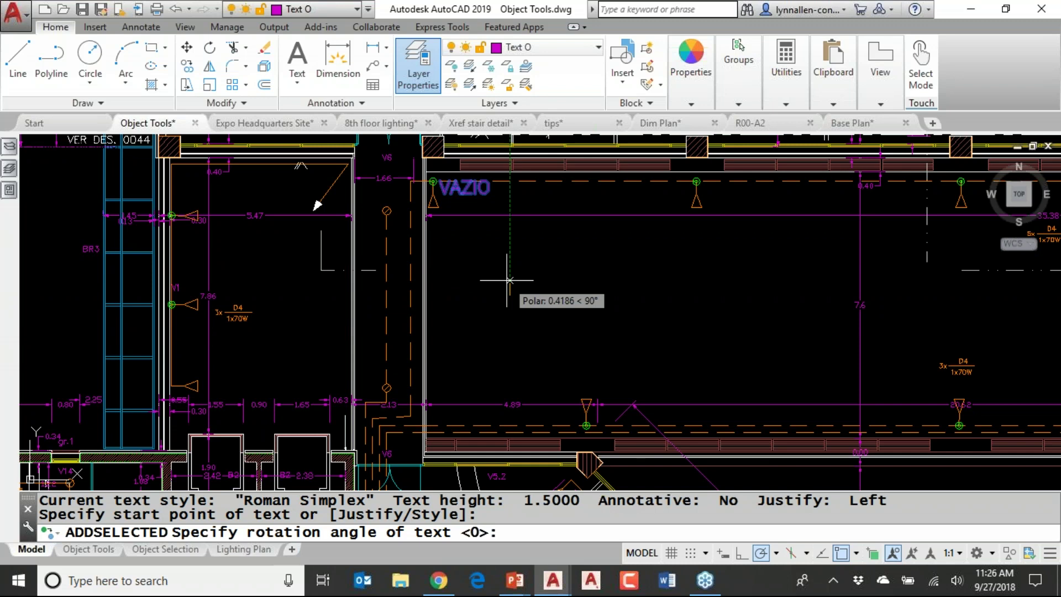
key("Return")
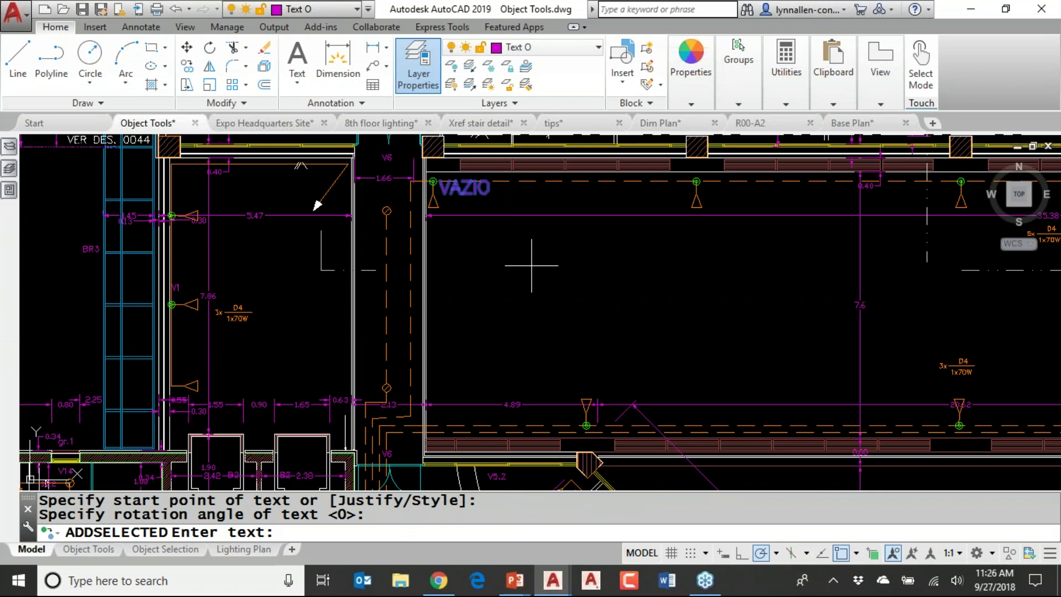
type("HELLO THERE")
key("Return")
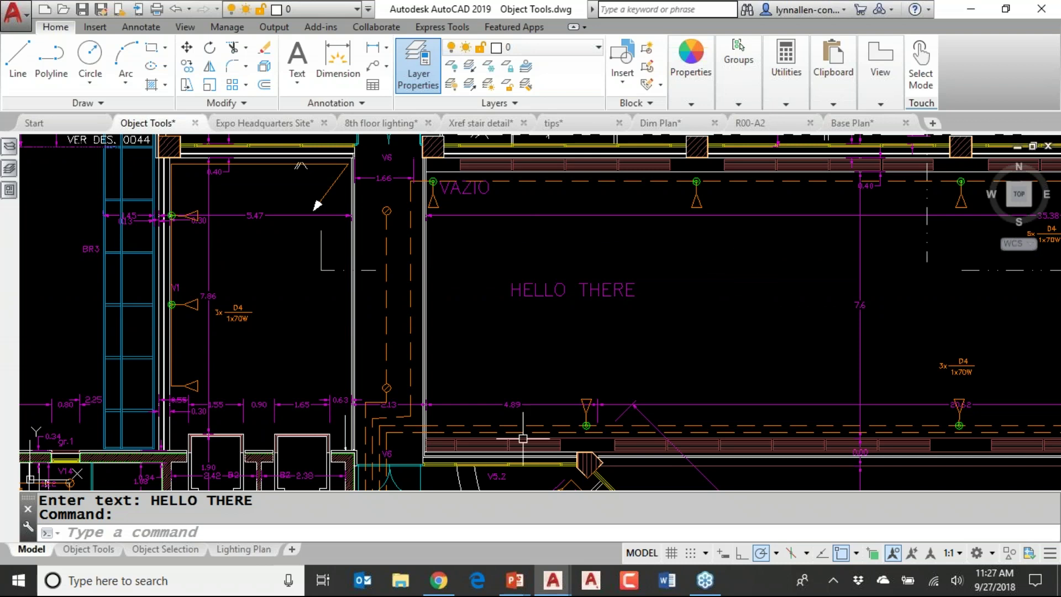
- Run DIMREASSOC on all objects to restore the measured values of dimensions with overridden text
left_click(329, 536)
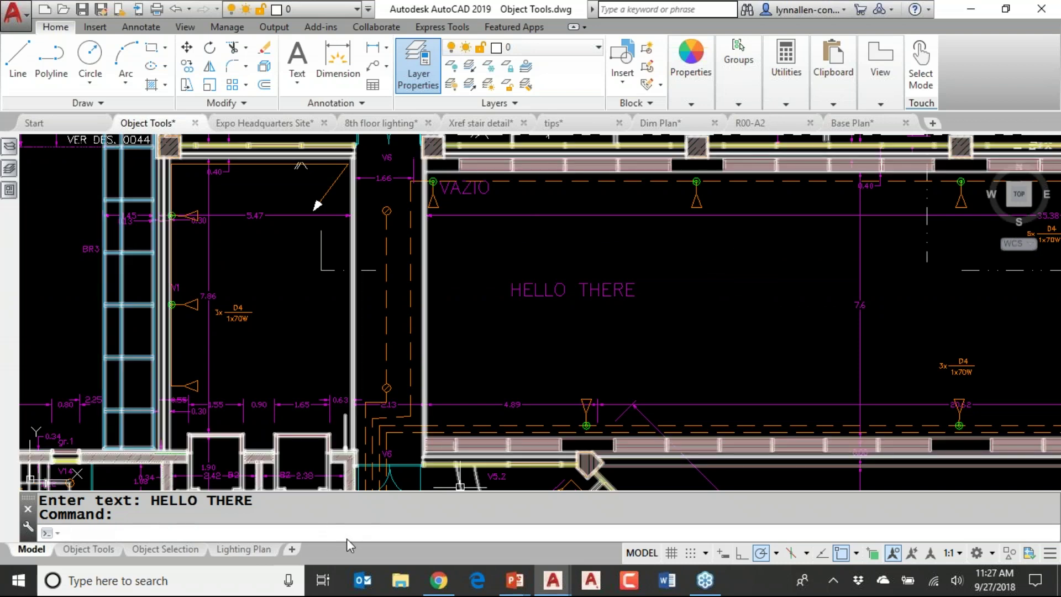
type("DIMREASSOC")
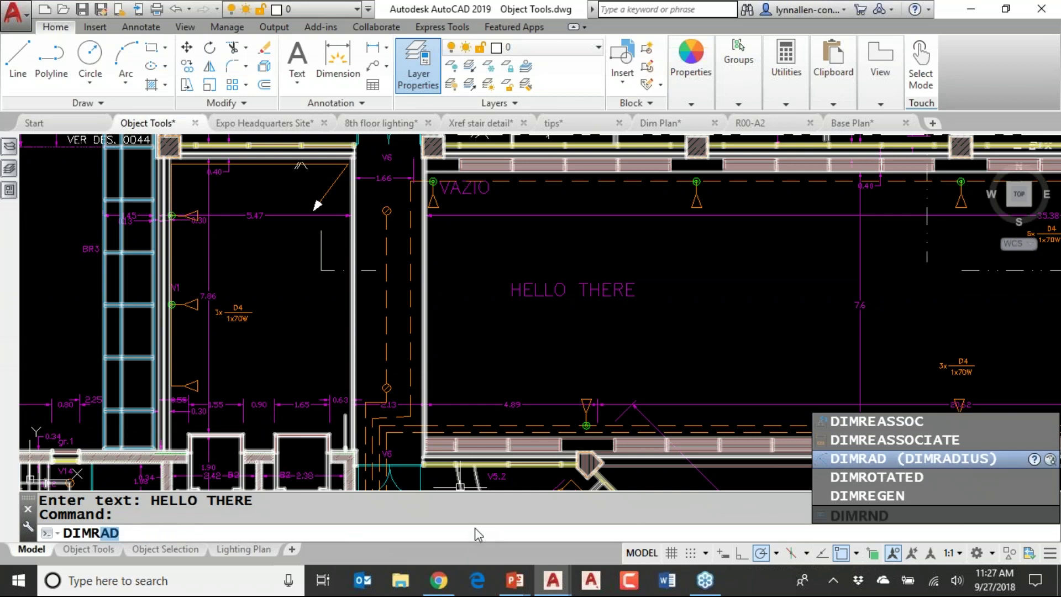
left_click(897, 423)
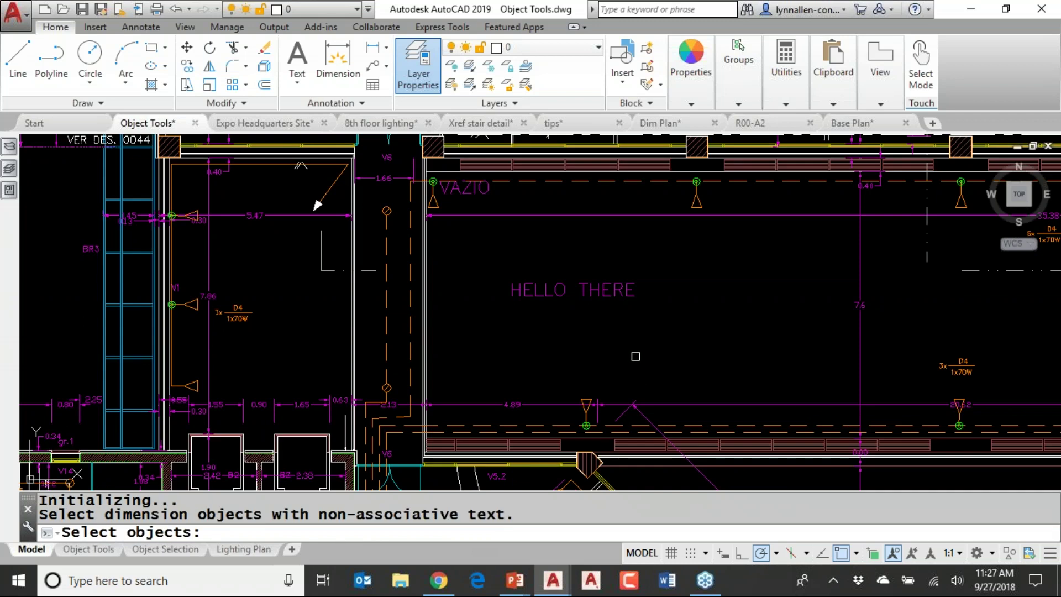
type("ALL")
key("Return")
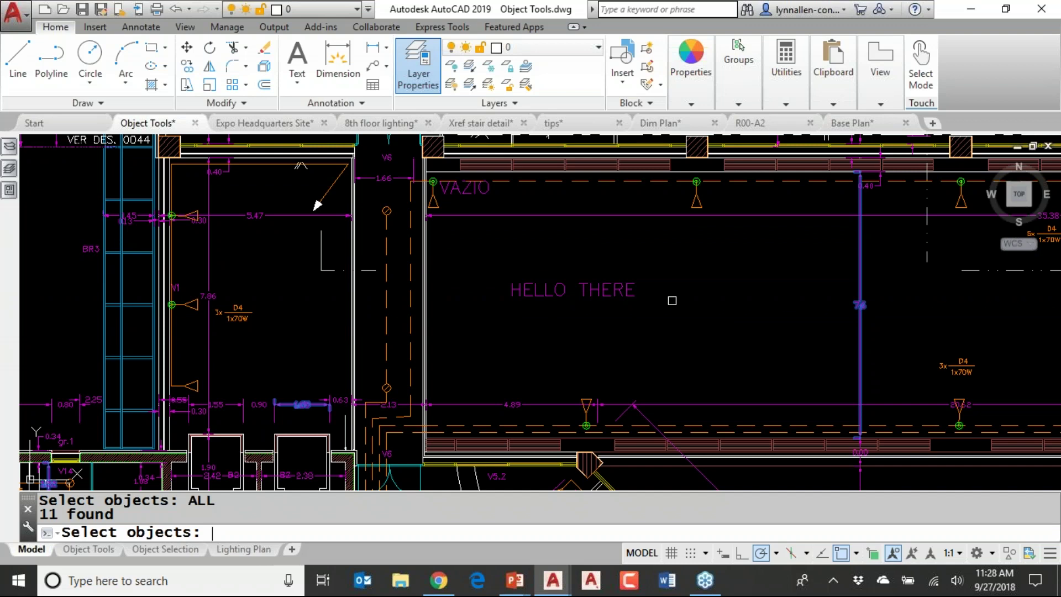
key("Return")
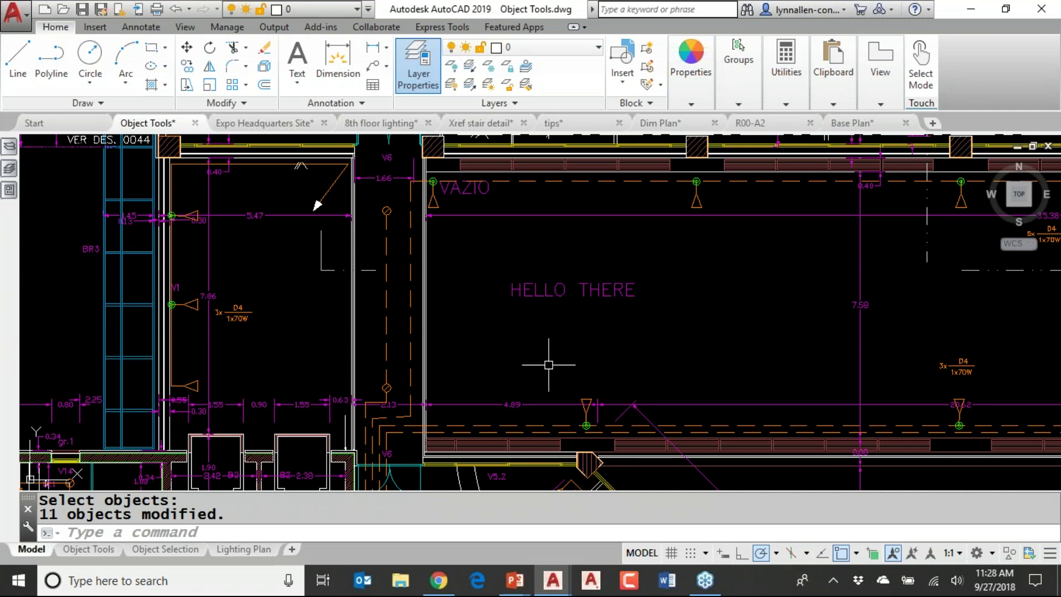
- Use Select Similar on the diagonal 7.50 dimension beside the BR2 structure to select all matching dimensions
middle_click_drag(476, 407, 559, 249)
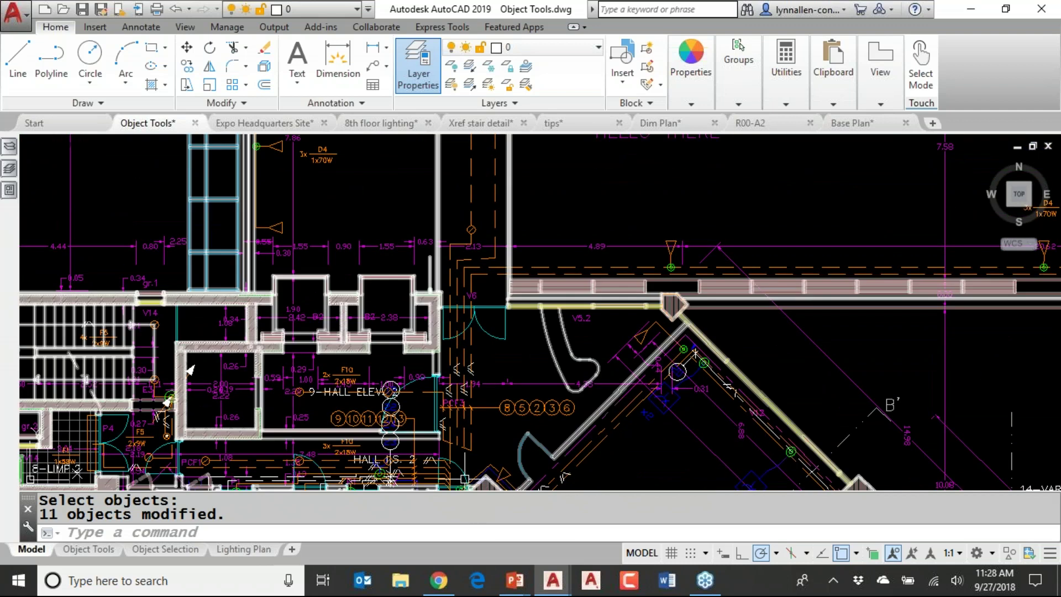
middle_click_drag(456, 450, 551, 206)
mouse_move(440, 381)
middle_mouse_down()
mouse_move(532, 242)
mouse_move(559, 229)
middle_mouse_up()
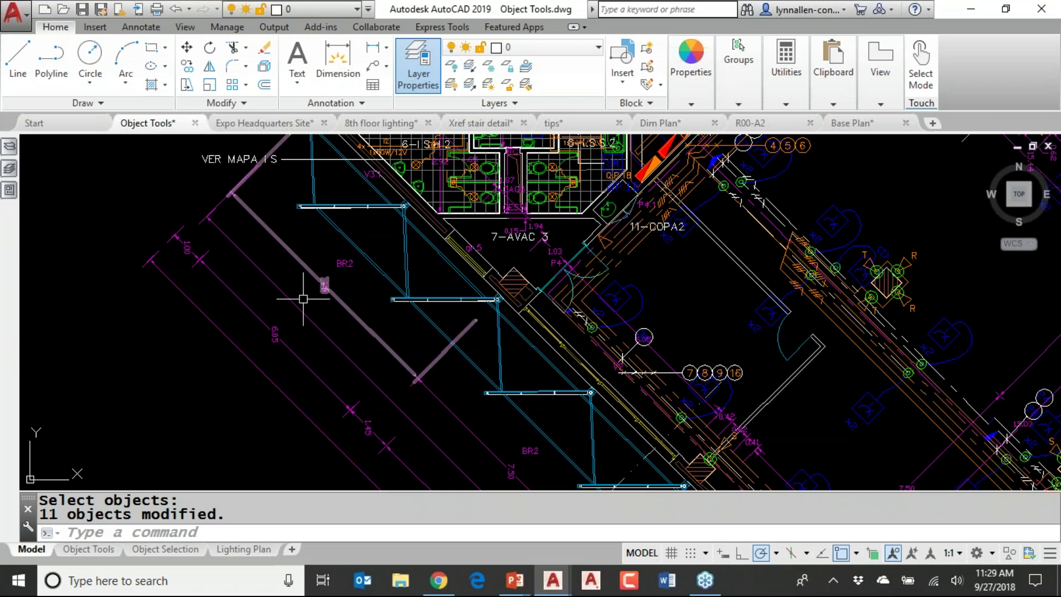
left_click(350, 309)
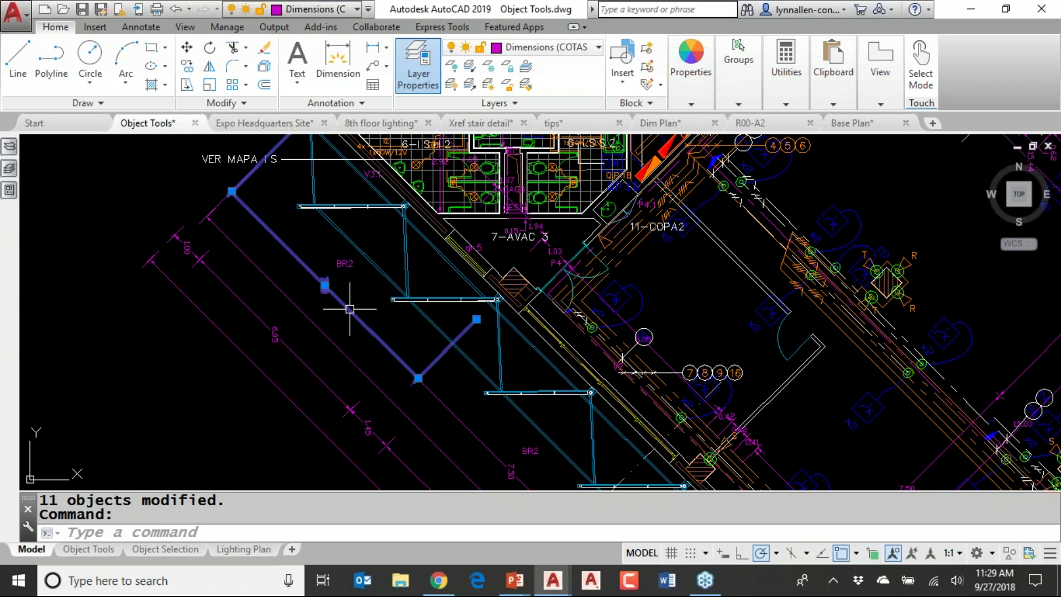
right_click(350, 309)
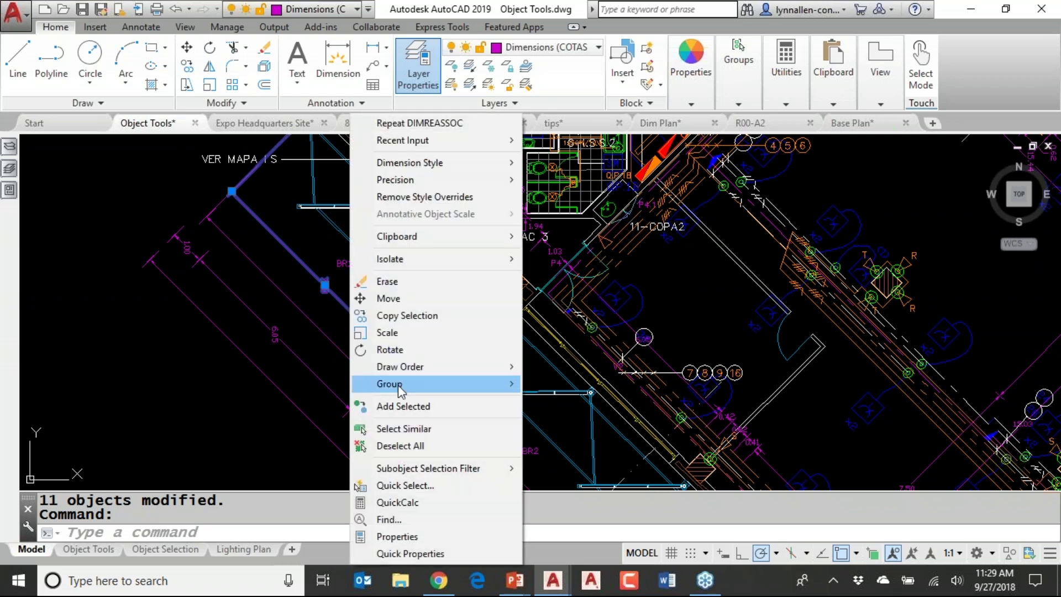
left_click(416, 429)
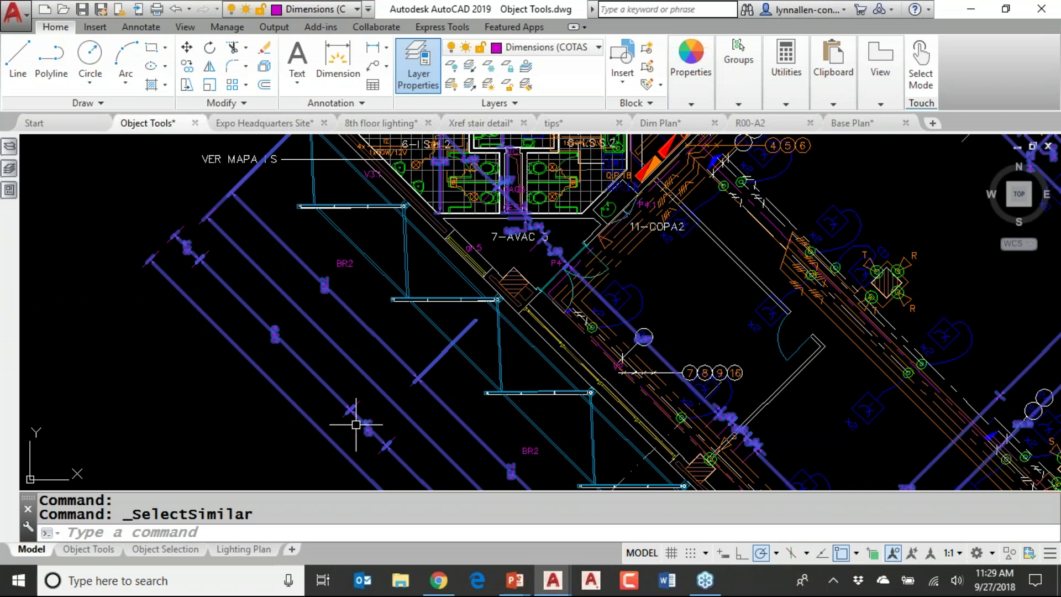
mouse_move(358, 423)
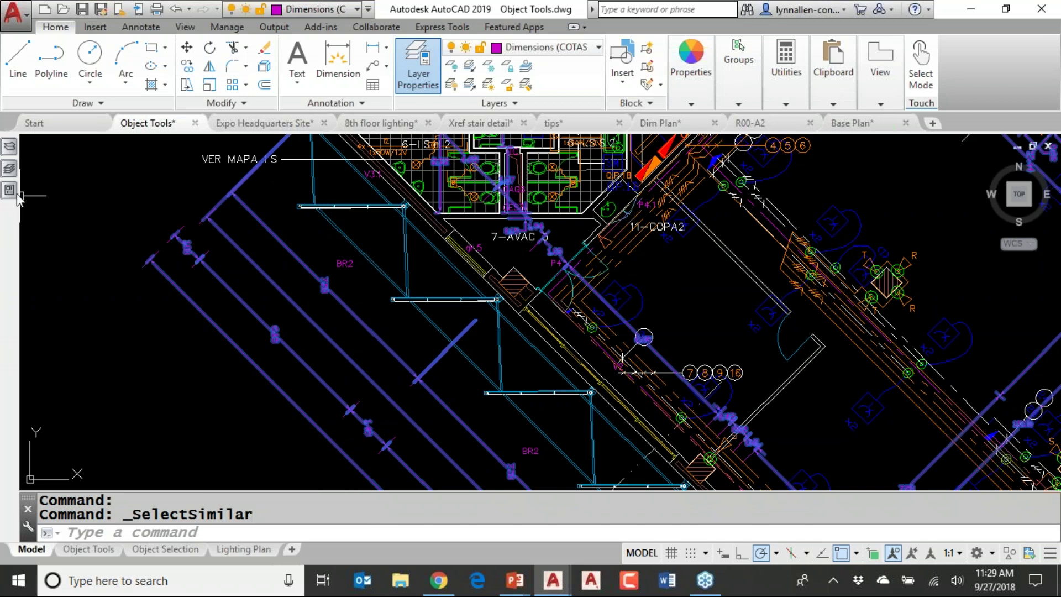
- Set the text rotation of all selected rotated dimensions to 0 and clear the selection
key("ctrl+1")
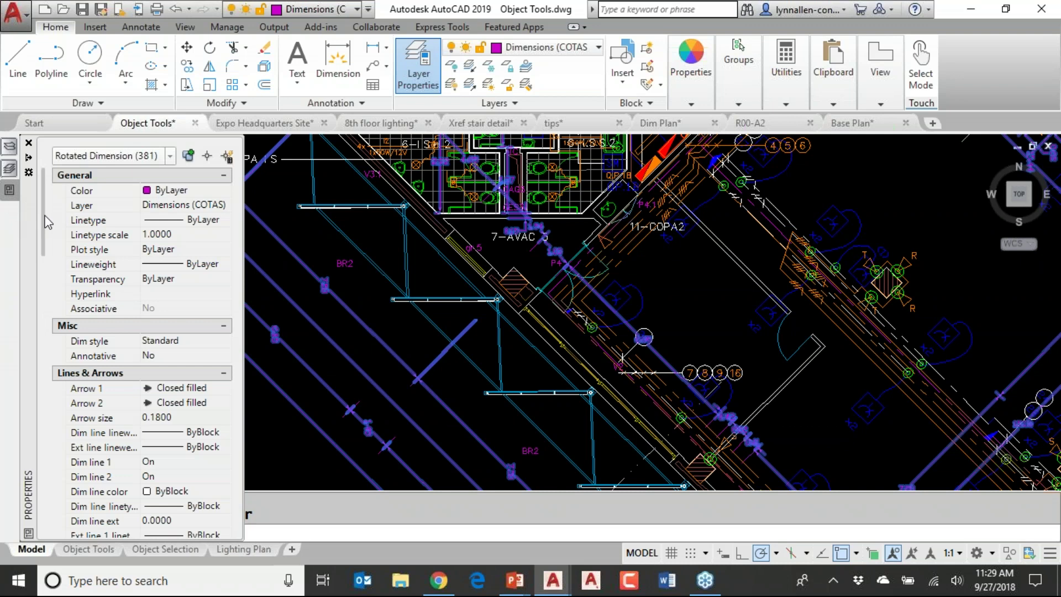
scroll(44, 234, "down", 2)
left_click_drag(43, 244, 47, 330)
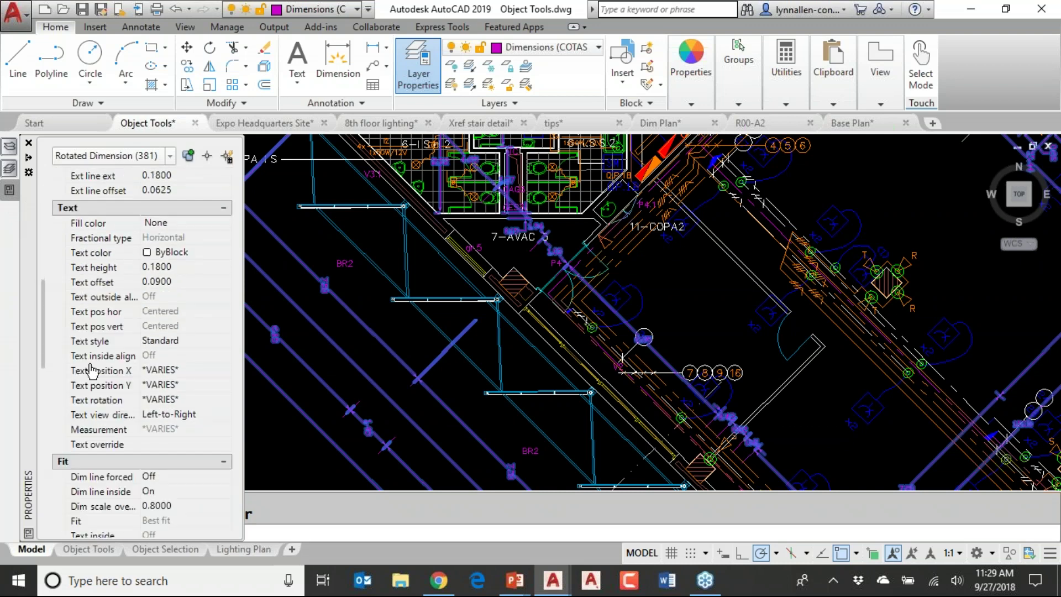
left_click(204, 400)
type("0")
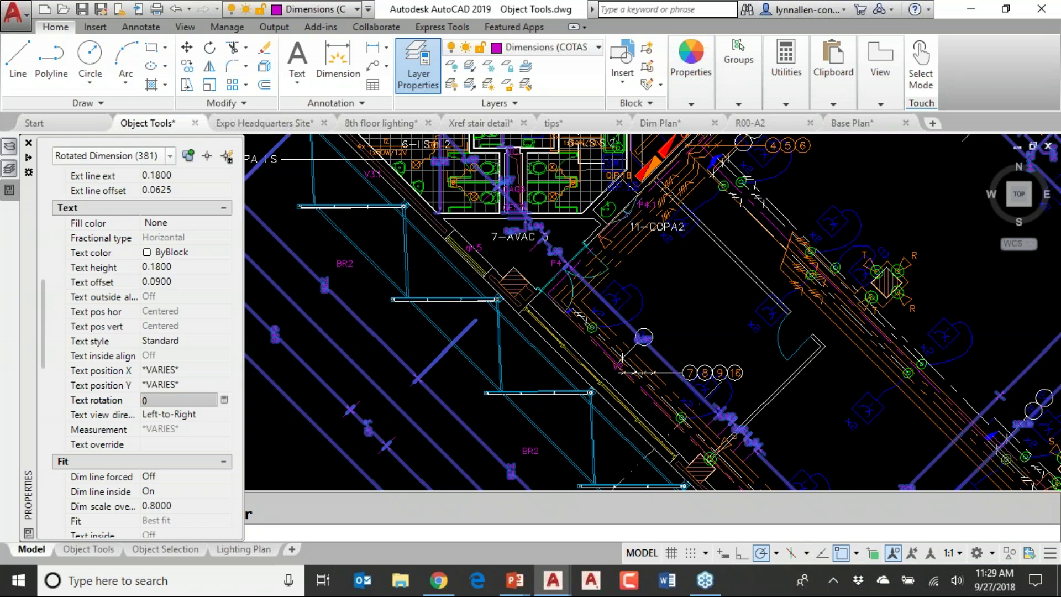
key("Return")
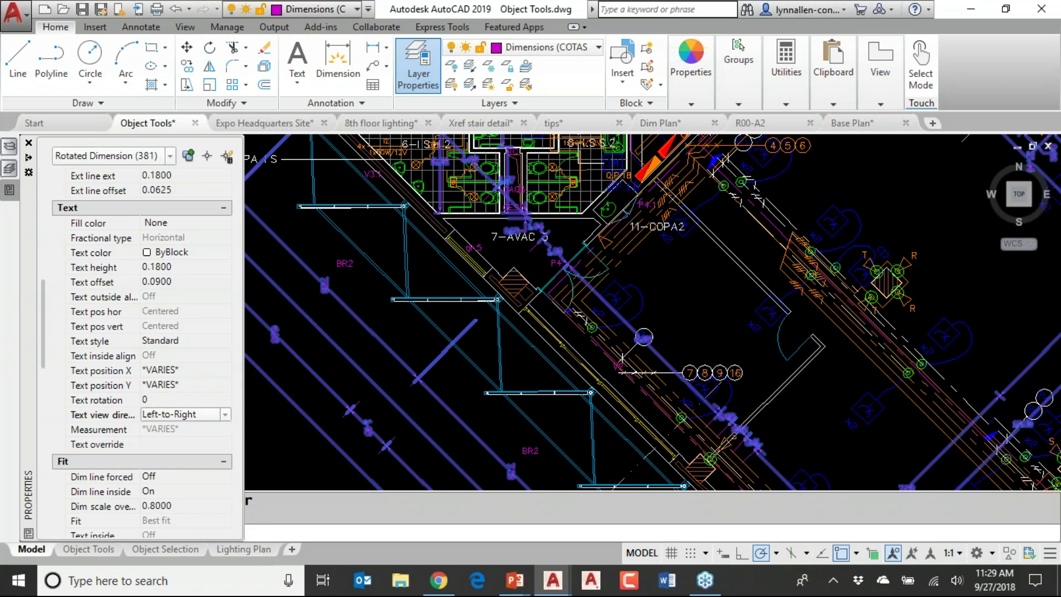
key("ctrl+1")
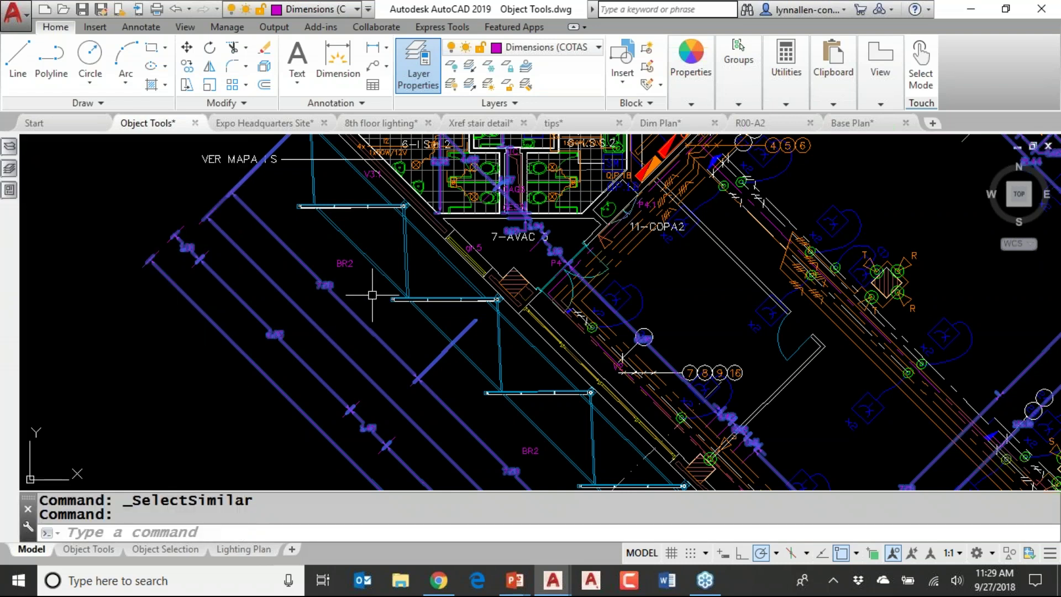
key("Escape")
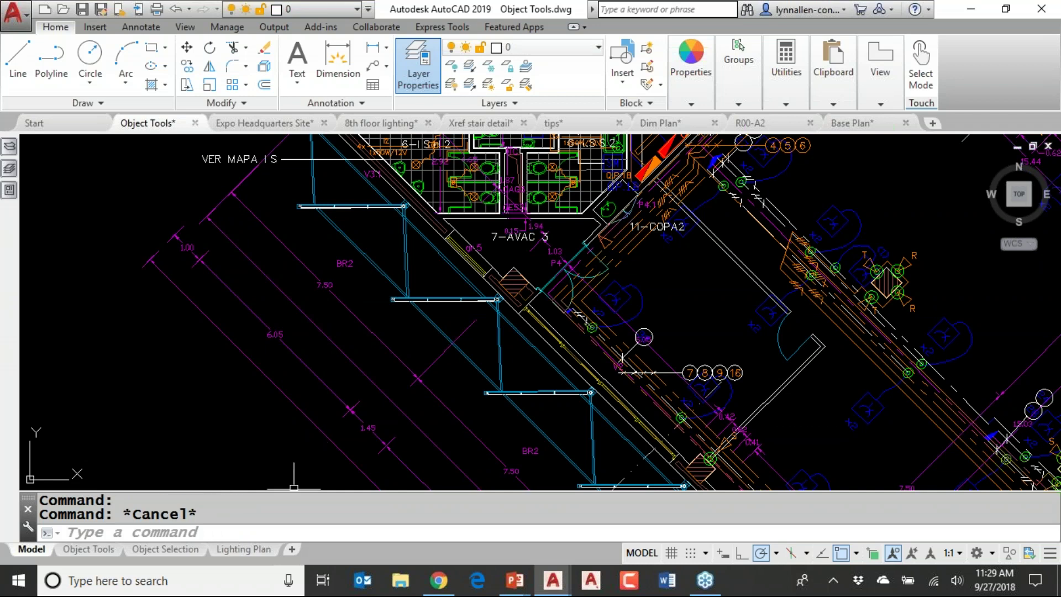
- Review the SELECTSIMILAR settings, toggling Layer and Name off and back on, and accept them as the matching criteria
left_click(266, 533)
type("SELEC")
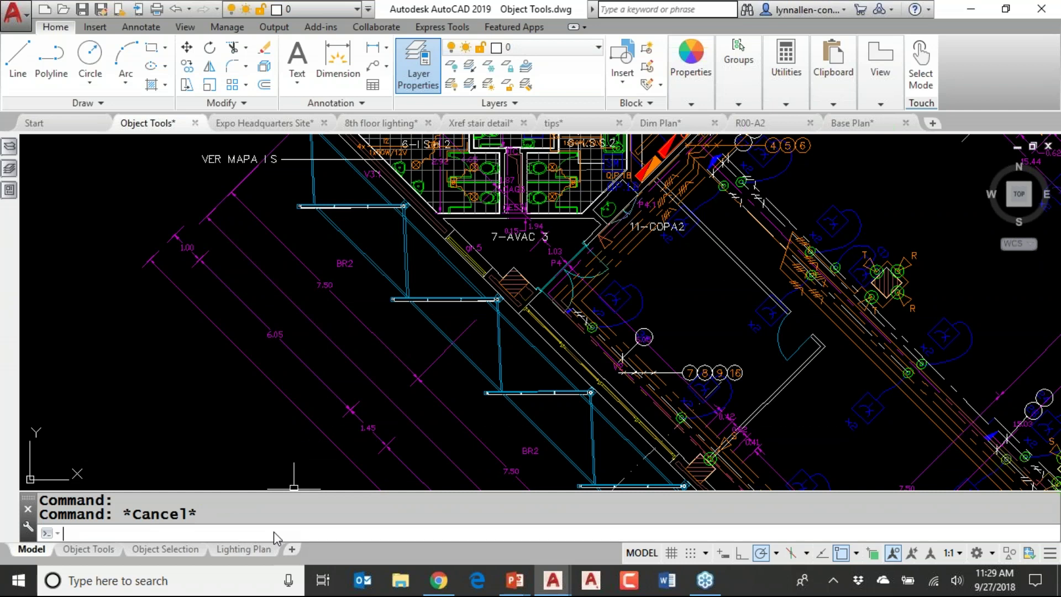
type("TSI")
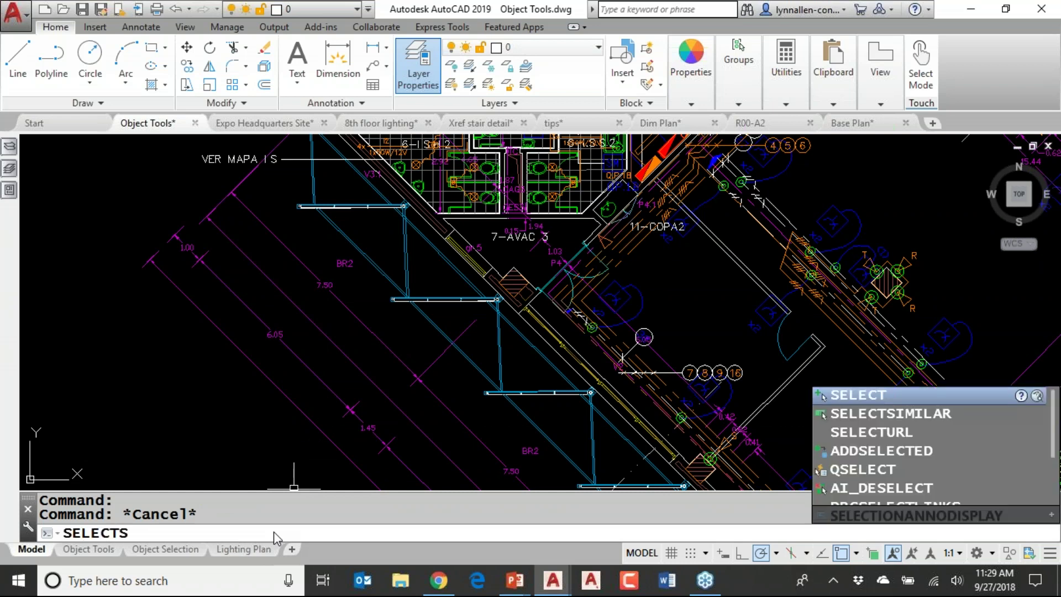
key("Return")
type("SE")
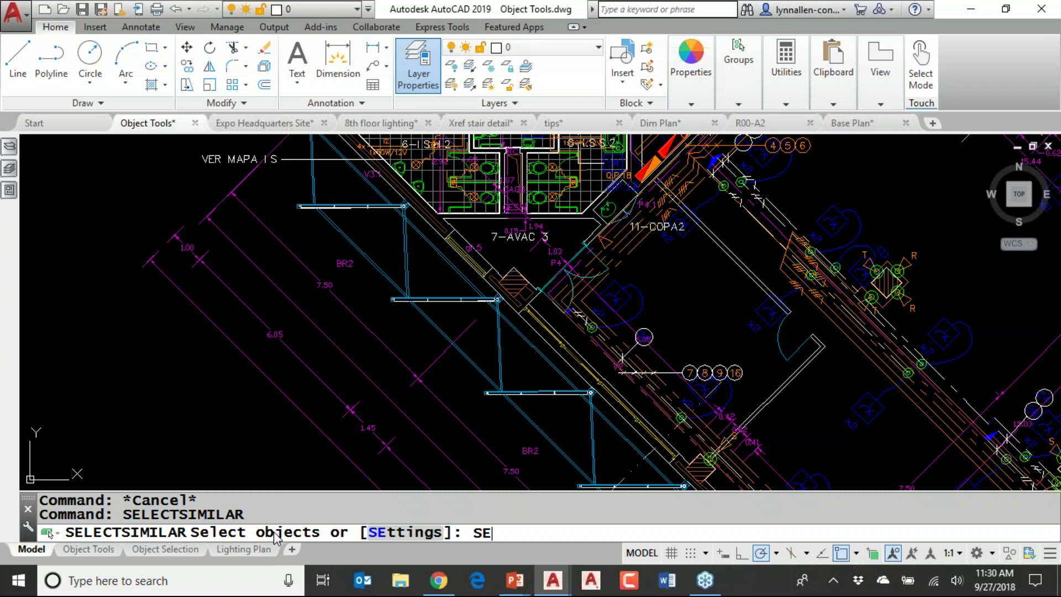
key("Return")
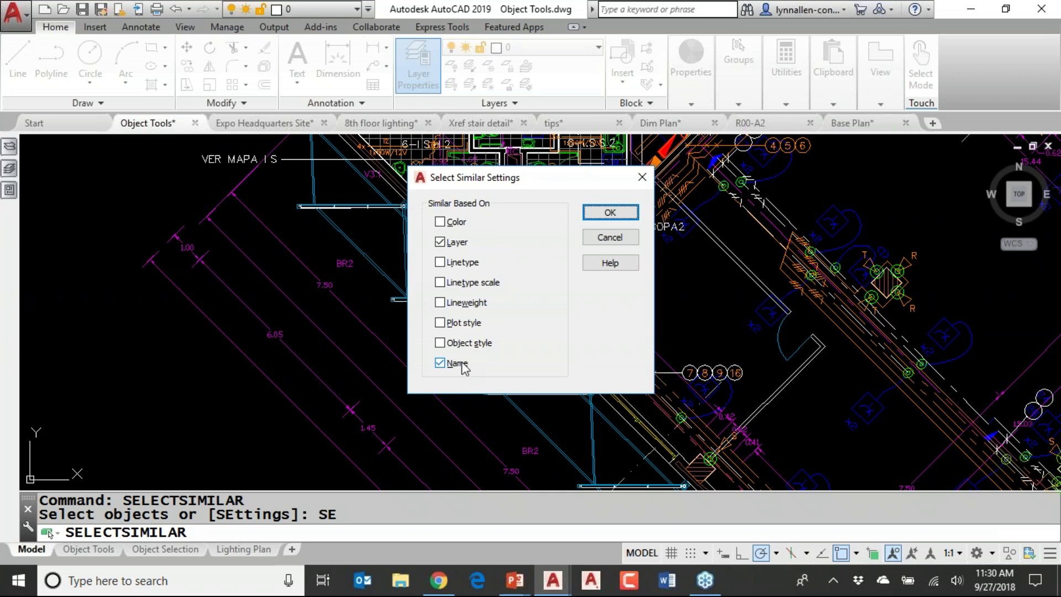
left_click(449, 244)
left_click(440, 242)
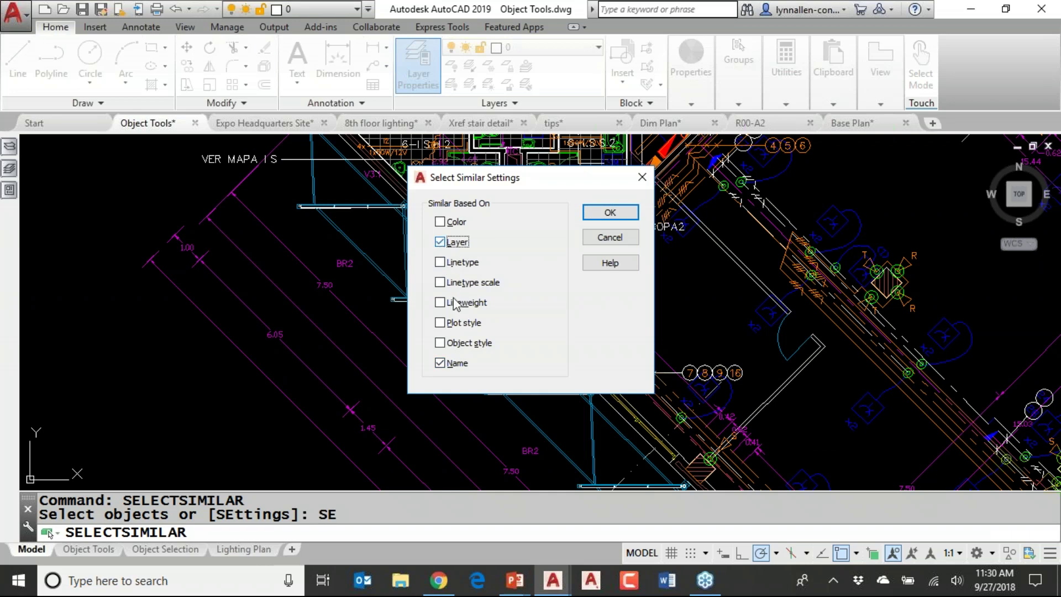
left_click(440, 363)
left_click(440, 364)
left_click(621, 217)
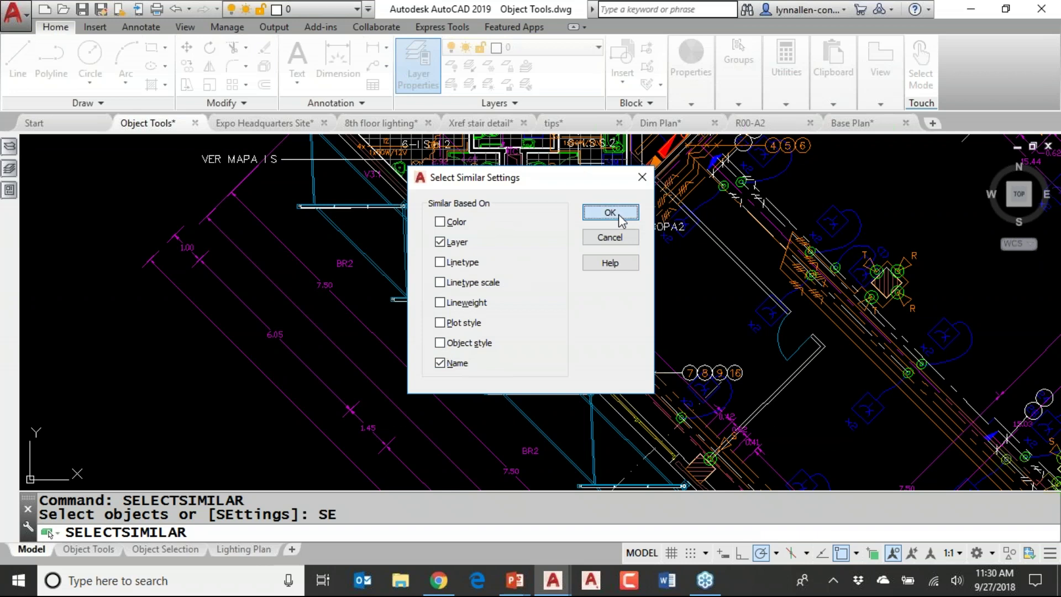
- Turn on selection cycling and cancel the running SELECTSIMILAR command, with the area around room 8-LIMP.2 in view
scroll(695, 292, "up", 5)
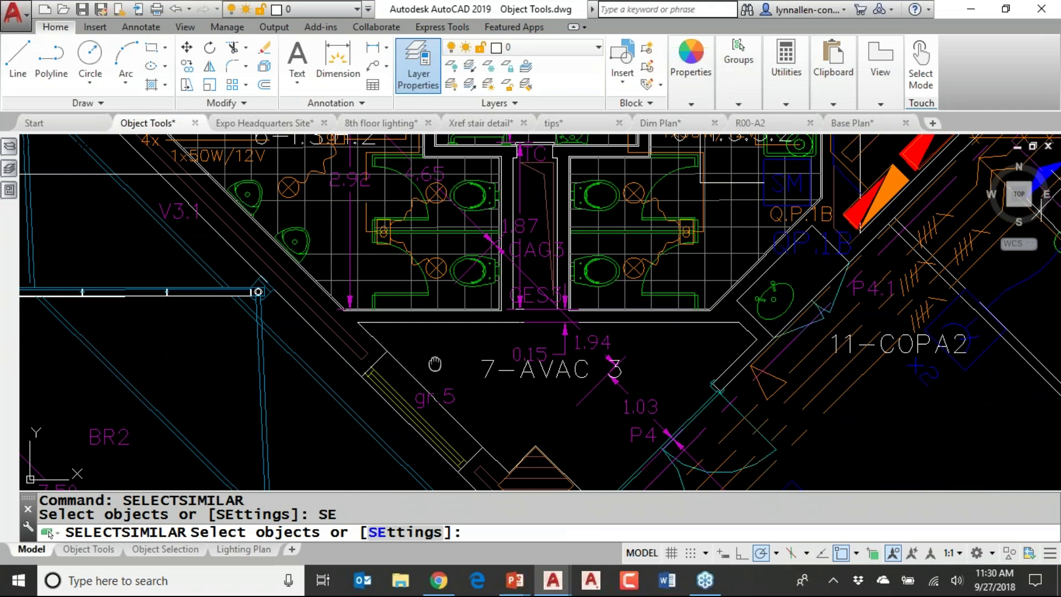
middle_click_drag(435, 365, 447, 392)
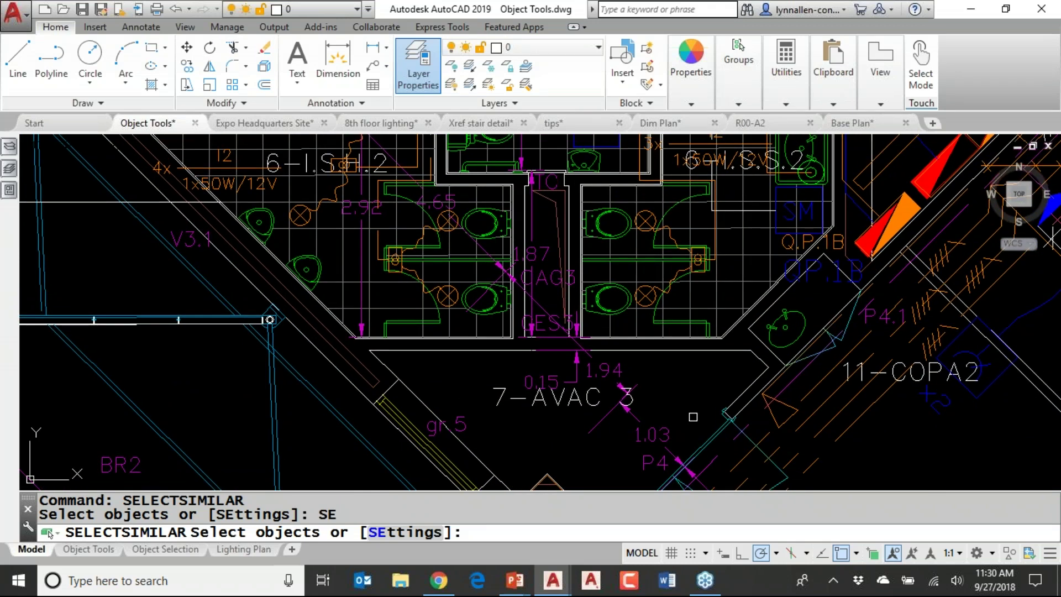
left_click(872, 553)
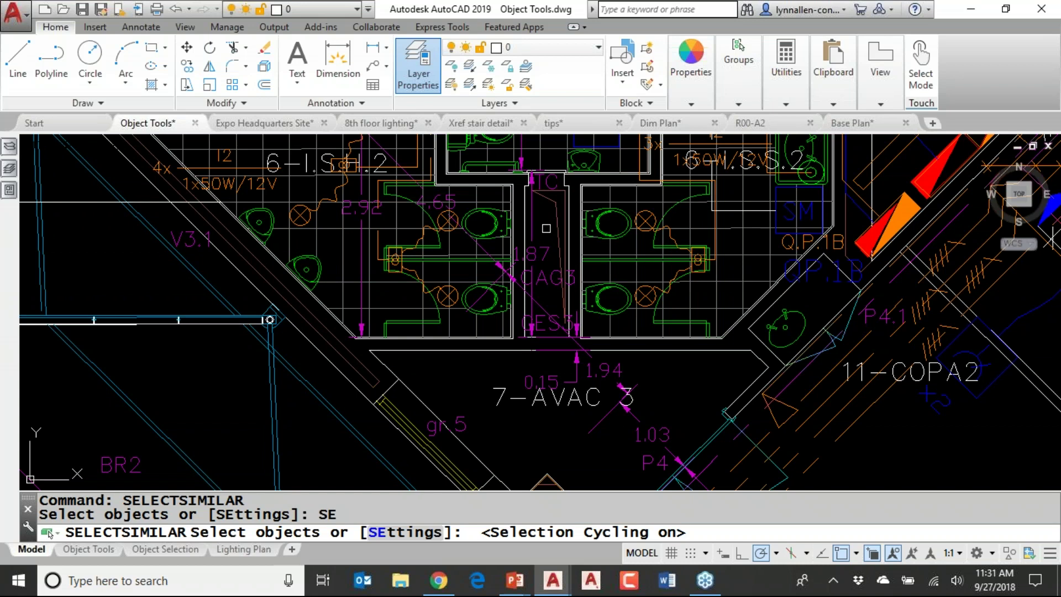
middle_click_drag(545, 229, 511, 299)
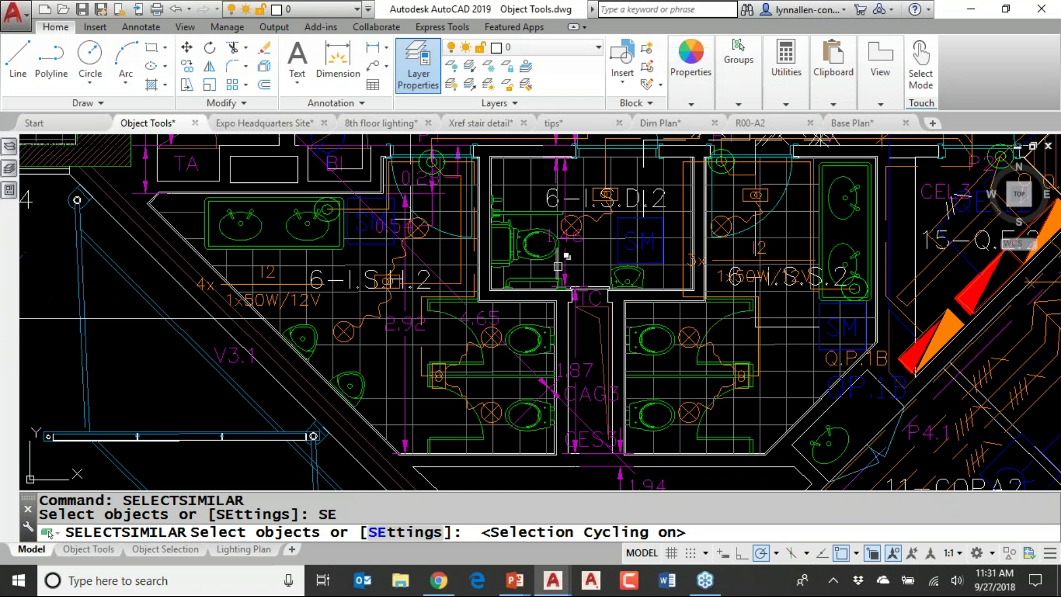
middle_click_drag(445, 254, 880, 483)
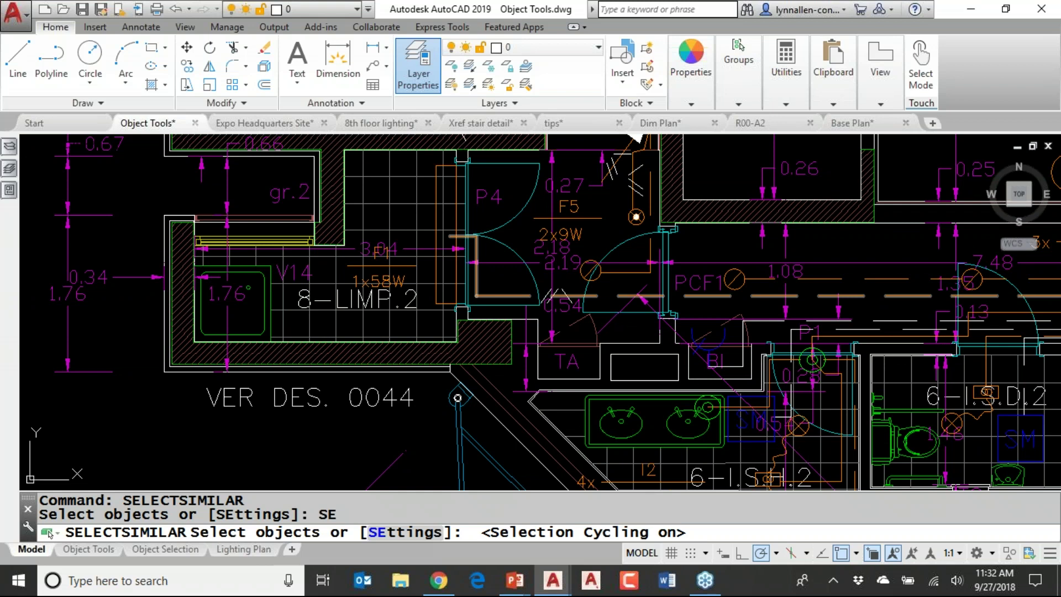
key("Escape")
key("Escape")
- Start Erase and use selection cycling to pick the block reference among the overlapping objects beside door P4
type("E")
key("Return")
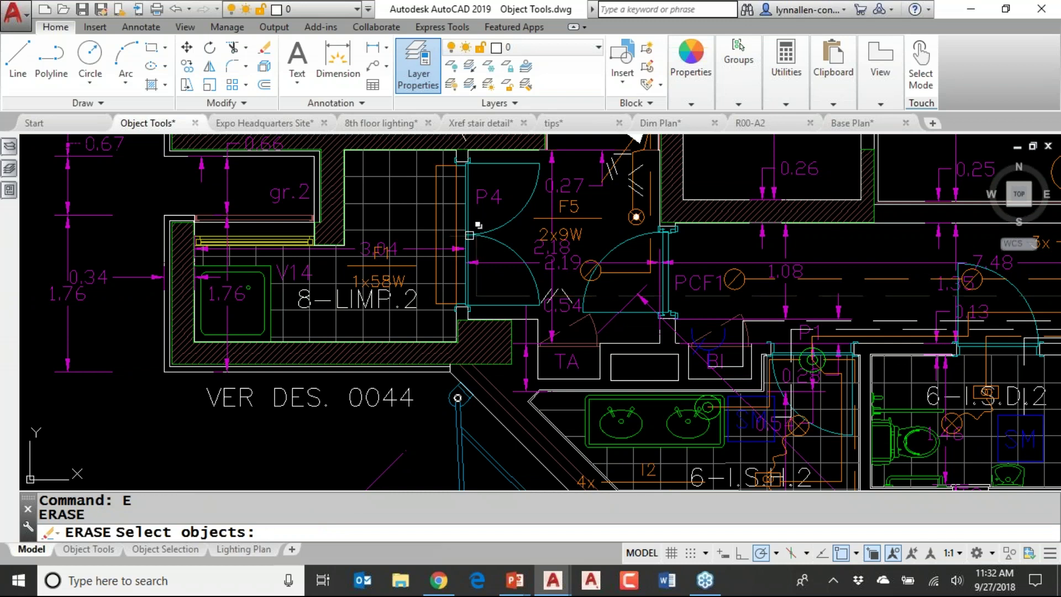
left_click(469, 235)
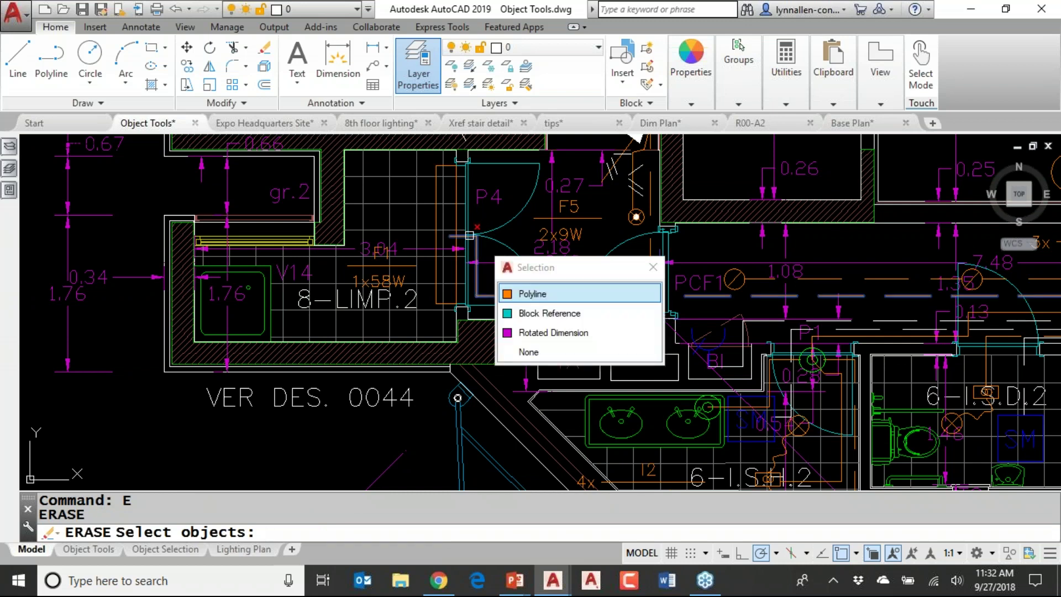
left_click(554, 313)
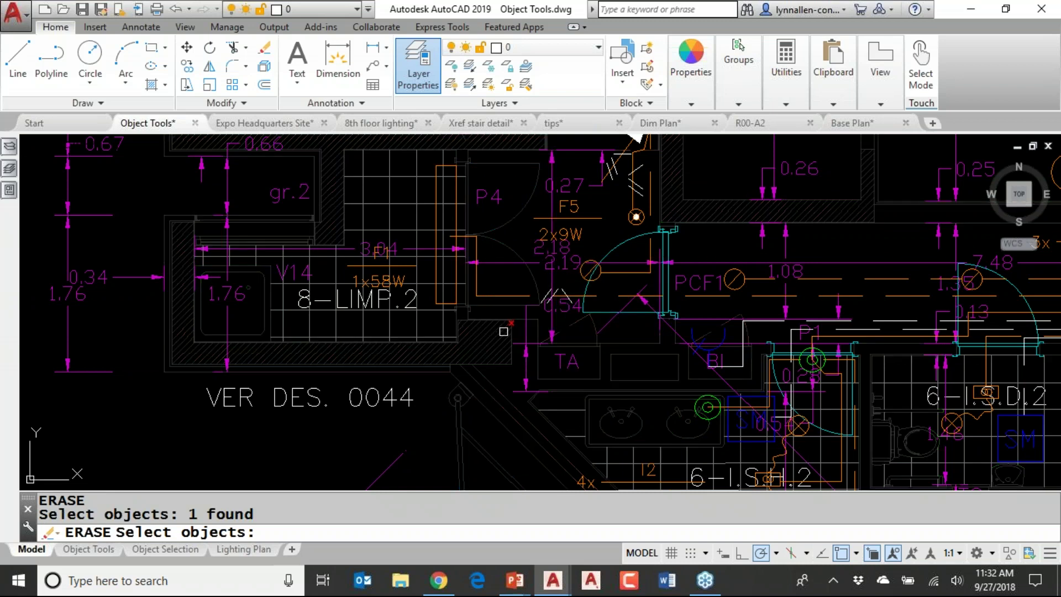
- Undo the block reference selection, cancel Erase and turn off selection cycling
type("U")
key("Return")
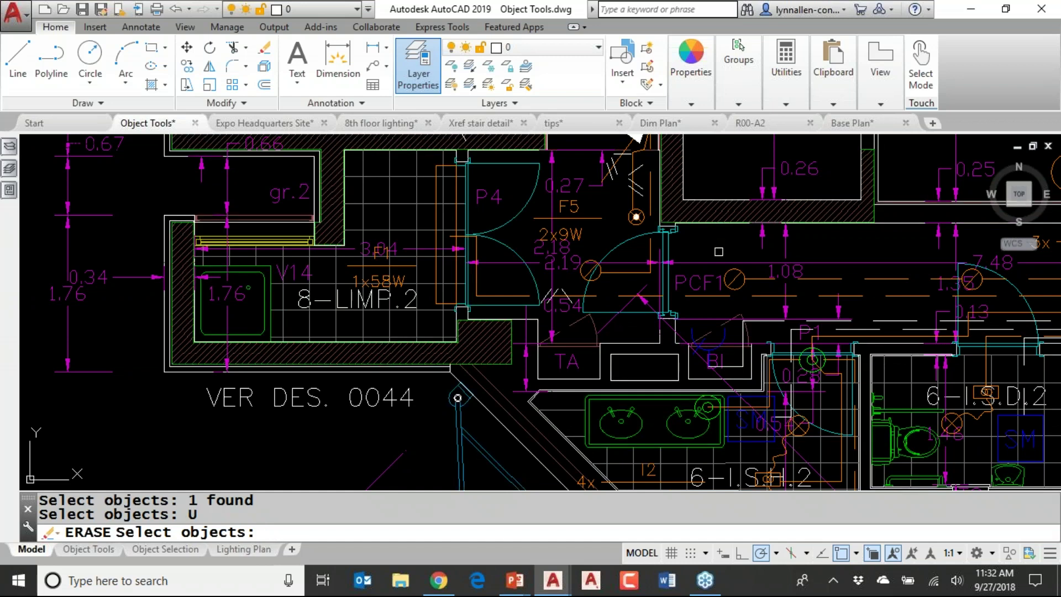
key("Escape")
key("Escape")
key("Escape")
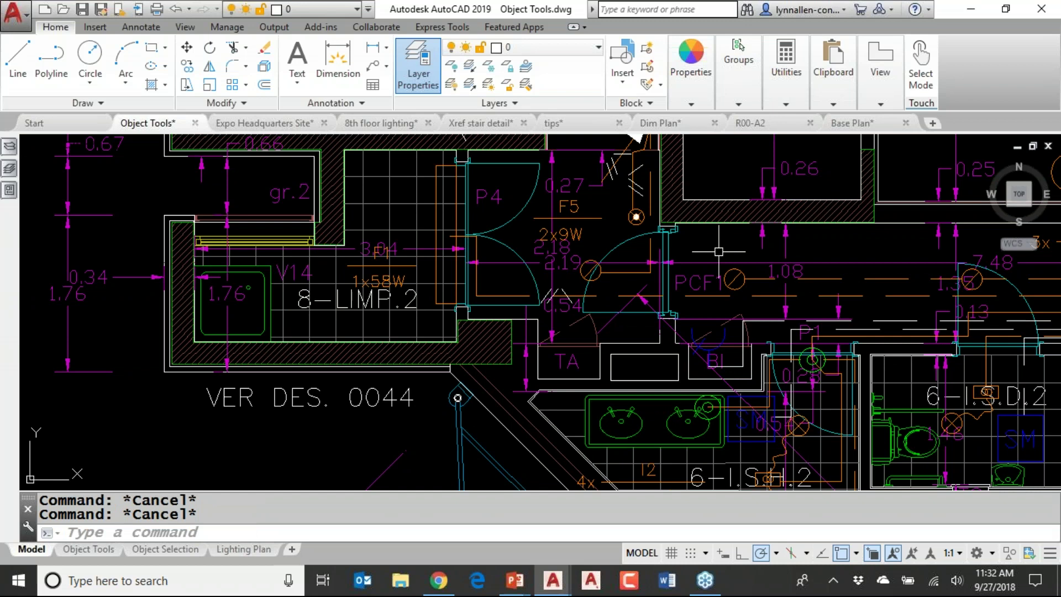
key("ctrl+w")
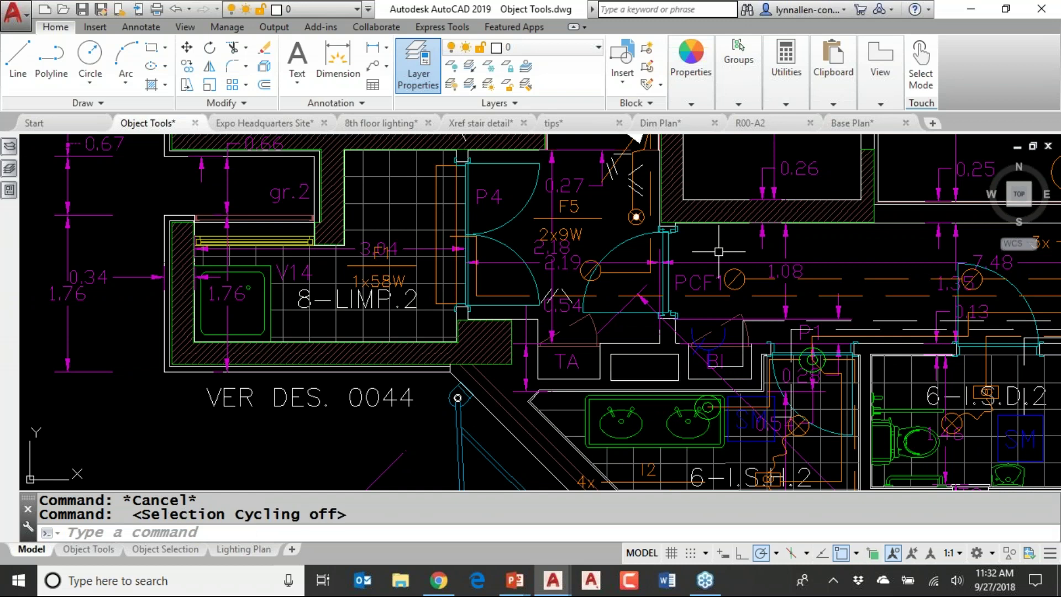
- Isolate the staircase objects left of door PCF1 together with the surrounding floor plan reference
scroll(718, 251, "up", 6)
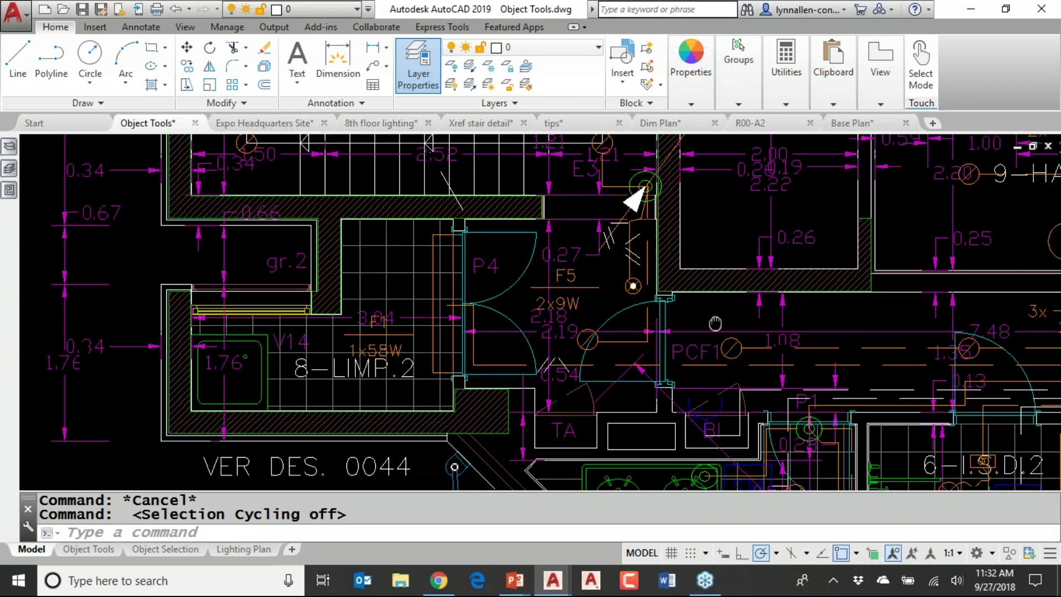
scroll(581, 285, "down", 6)
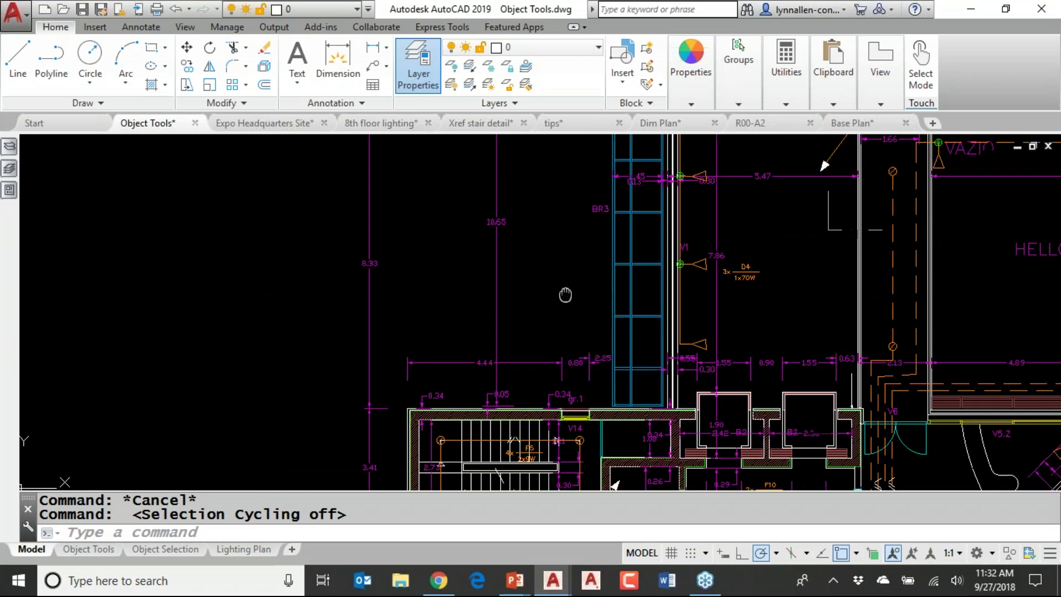
middle_click_drag(442, 280, 561, 375)
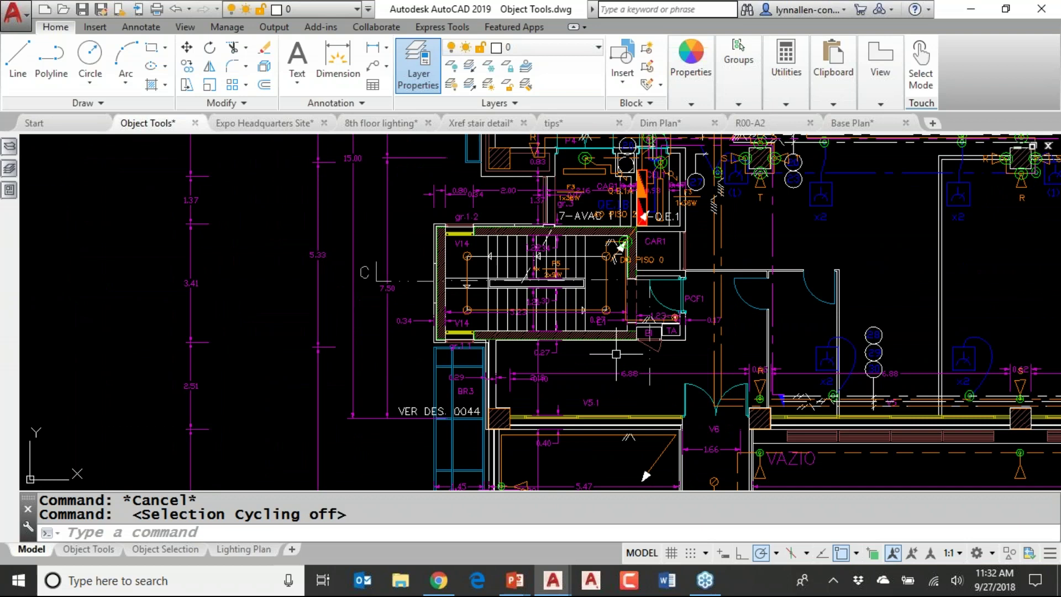
scroll(588, 408, "up", 2)
middle_click_drag(597, 346, 631, 376)
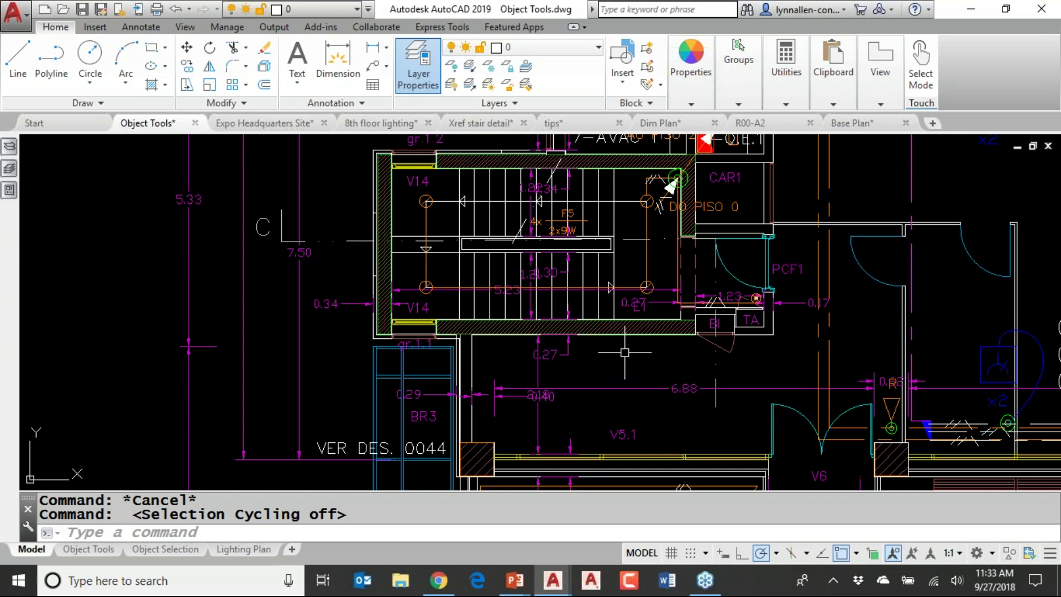
middle_click_drag(631, 355, 633, 377)
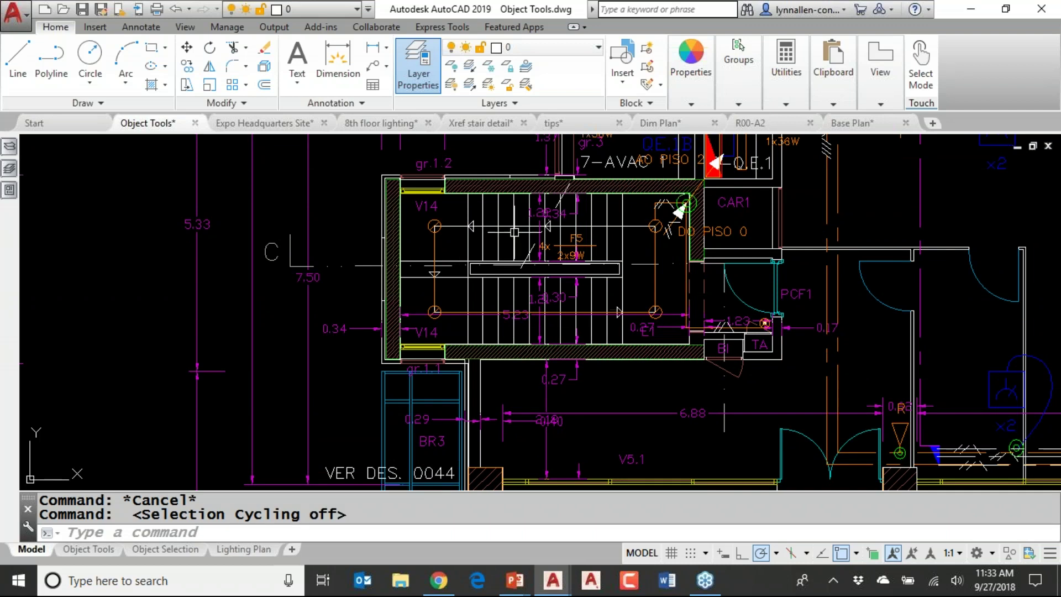
left_click(343, 153)
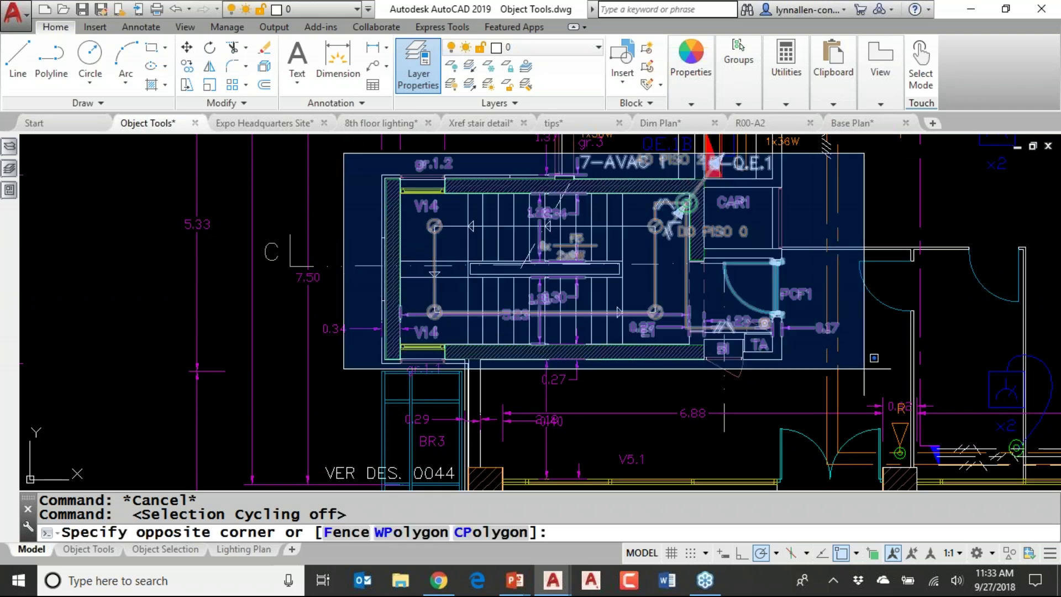
left_click(846, 399)
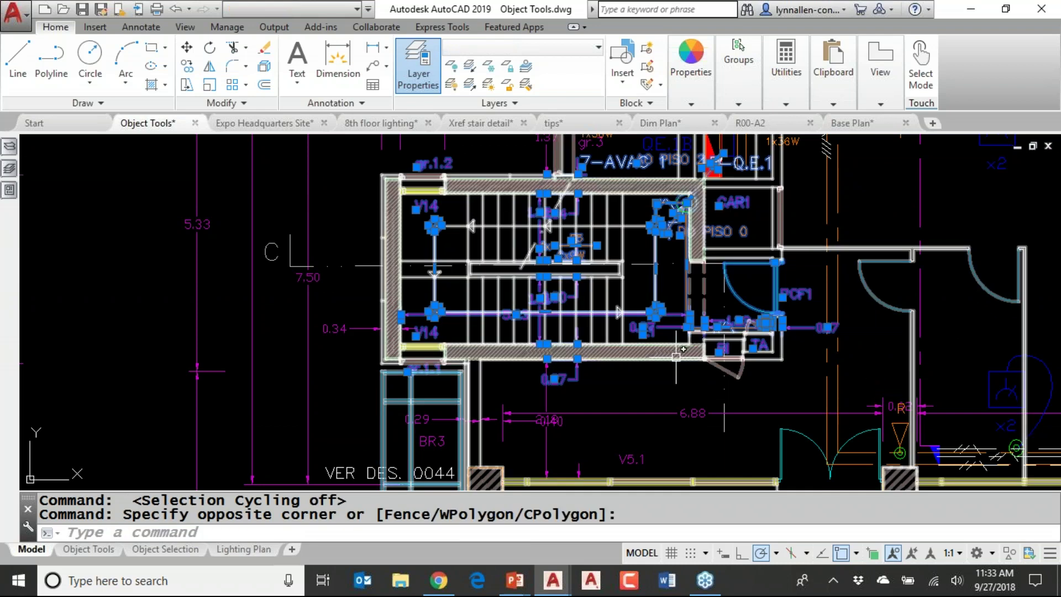
left_click(675, 371)
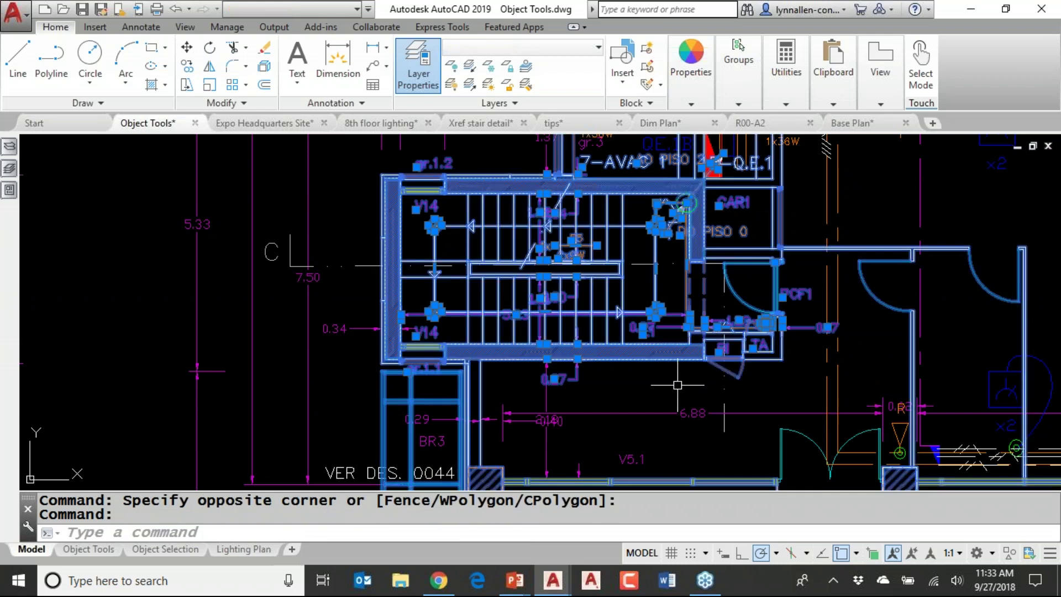
right_click(678, 385)
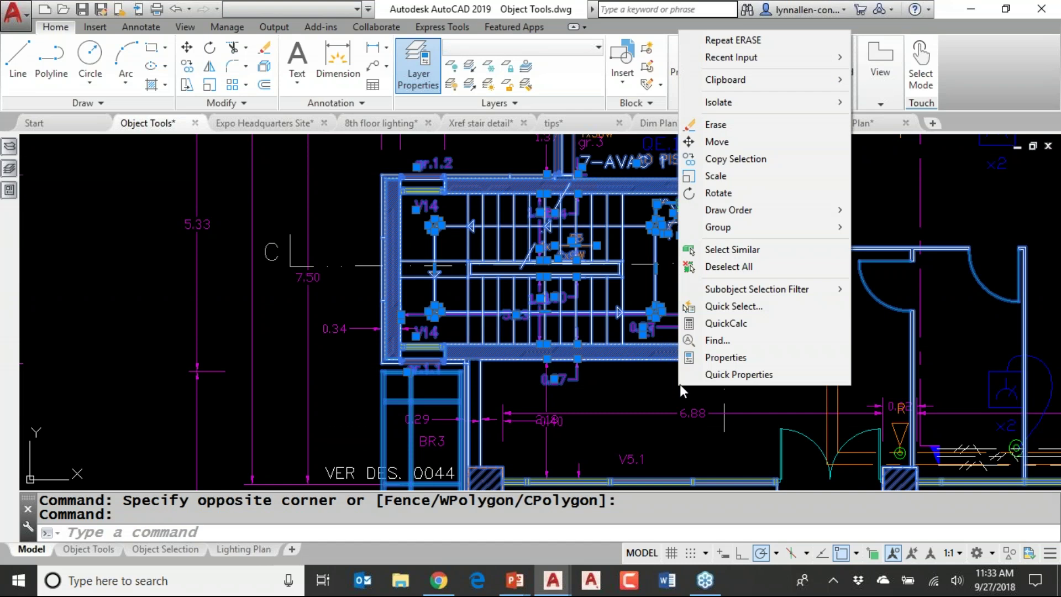
mouse_move(741, 107)
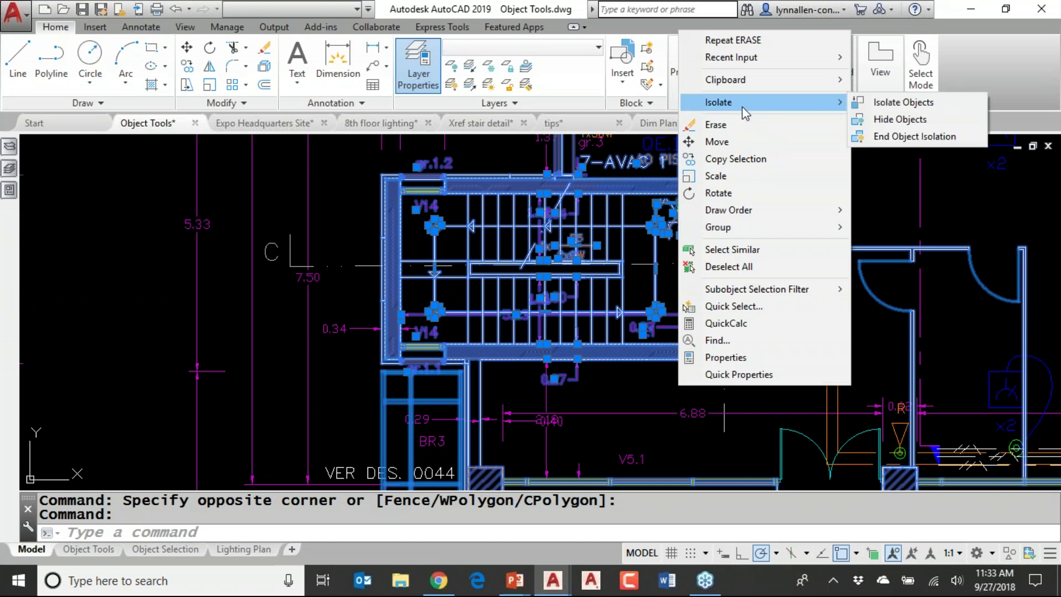
left_click(896, 100)
mouse_move(896, 100)
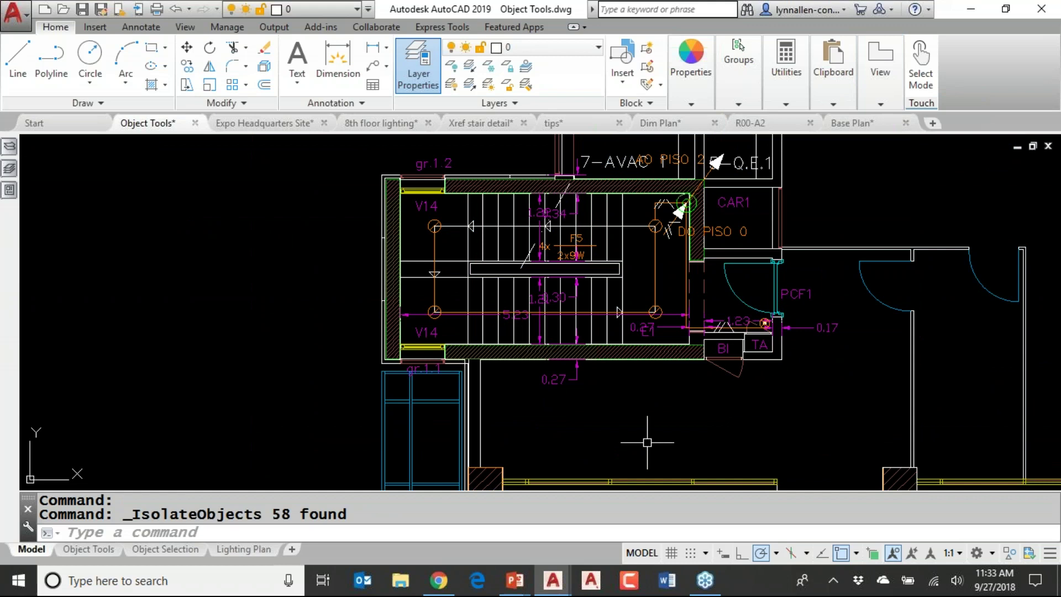
- Hide three of the overlapping vertical dimensions in the middle of the isolated staircase
scroll(535, 416, "up", 2)
mouse_move(674, 374)
middle_mouse_down()
mouse_move(682, 383)
mouse_move(666, 478)
middle_mouse_up()
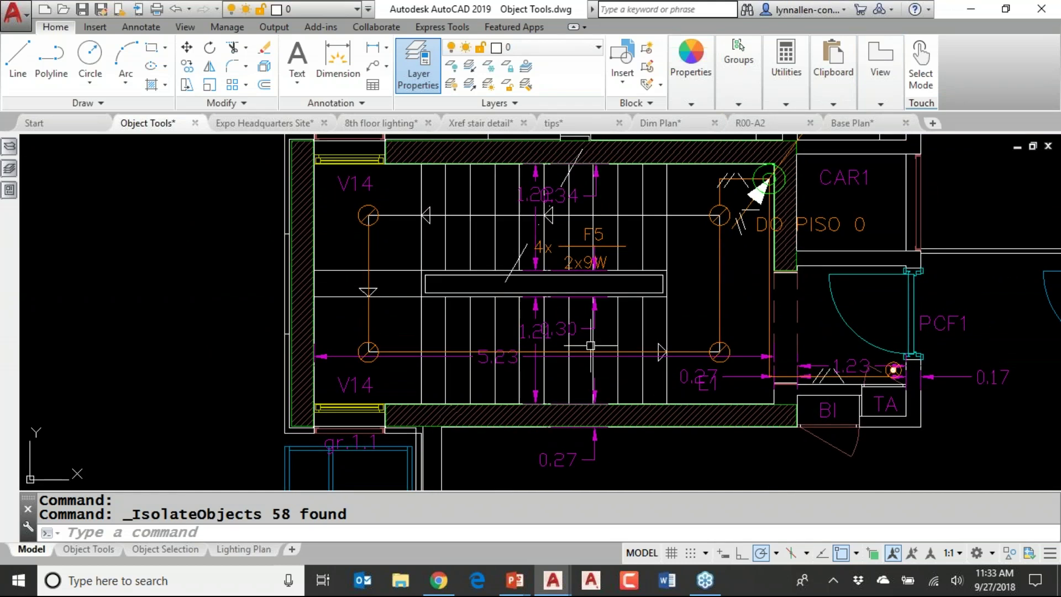
left_click(572, 327)
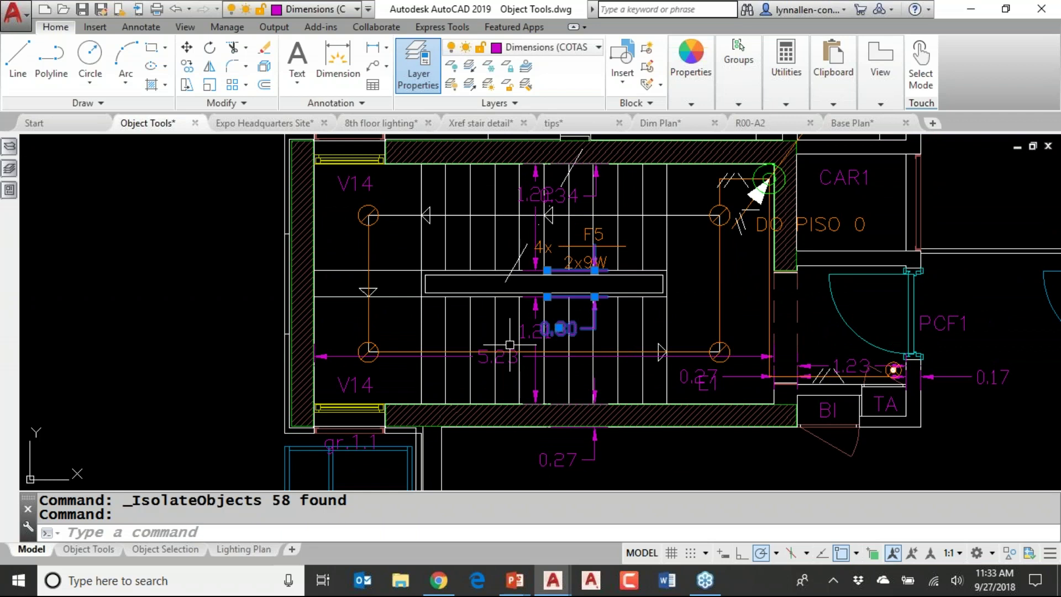
left_click(526, 332)
left_click(559, 205)
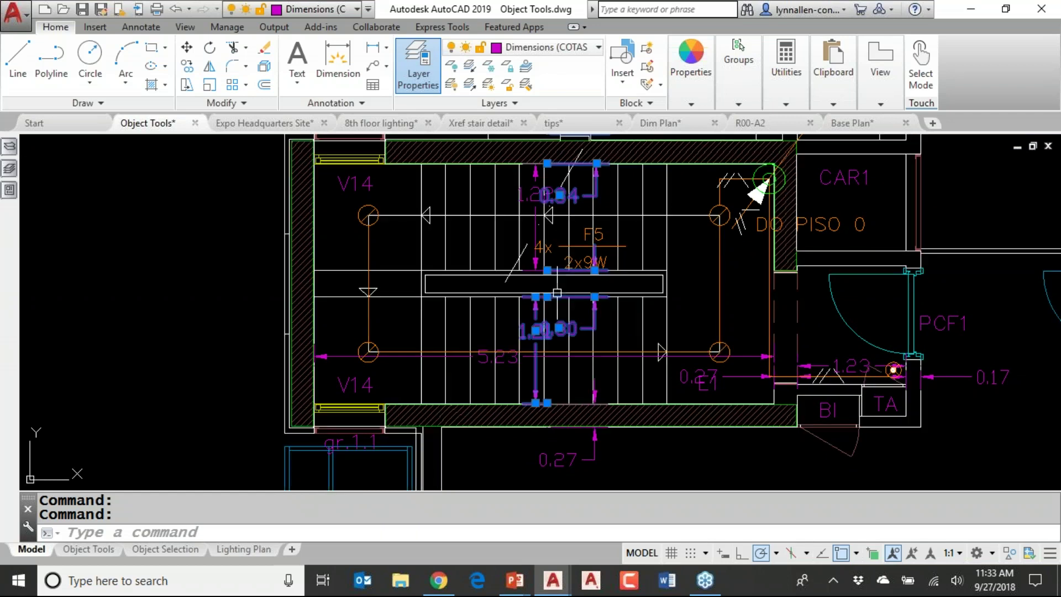
right_click(687, 243)
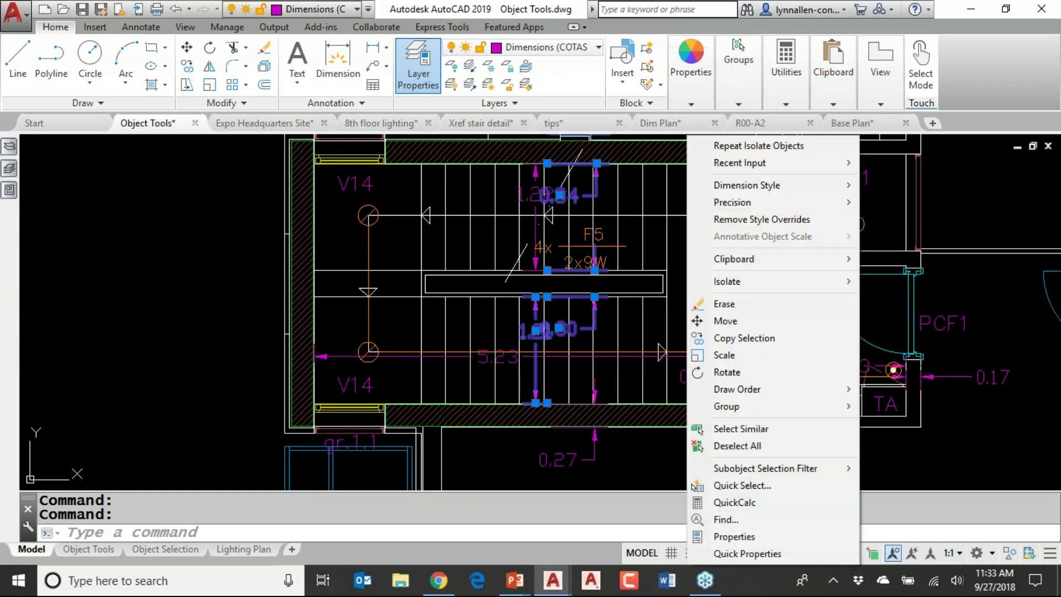
mouse_move(717, 287)
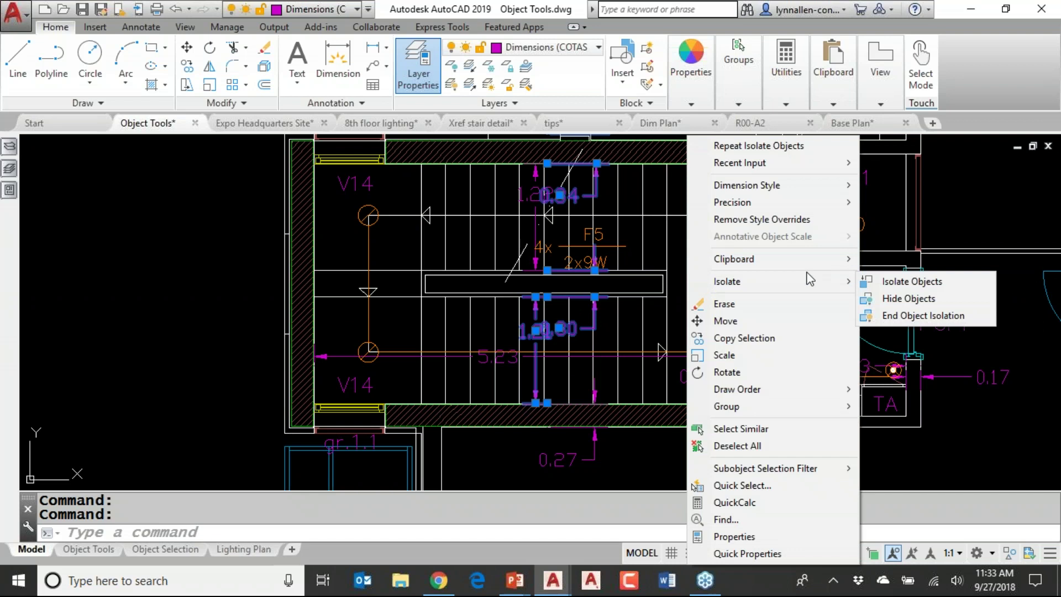
left_click(917, 301)
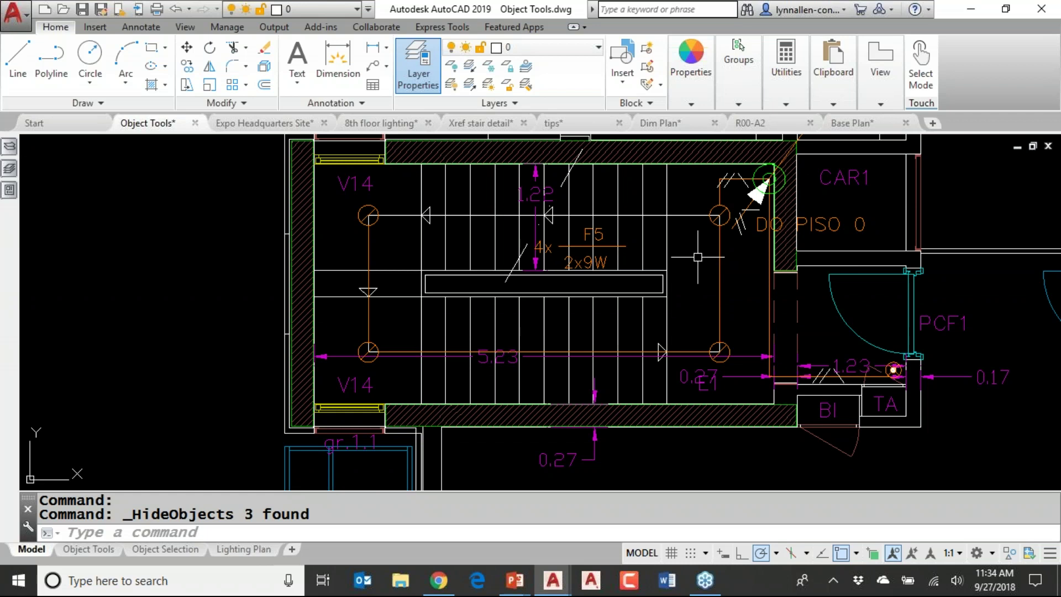
- End object isolation to bring back all isolated and hidden objects in the drawing
scroll(697, 256, "down", 2)
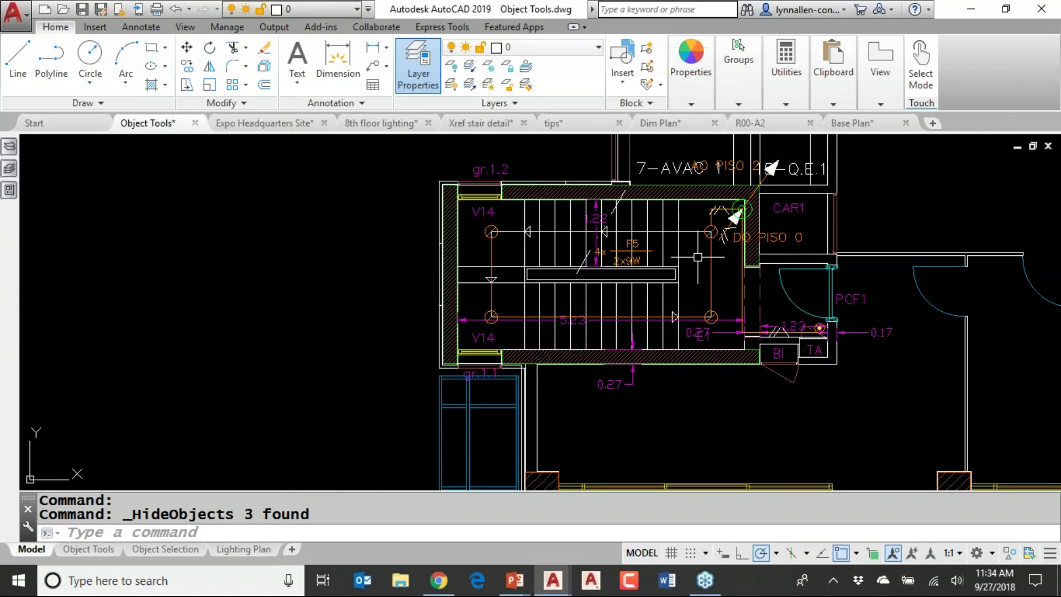
mouse_move(698, 257)
middle_mouse_down()
mouse_move(462, 271)
mouse_move(443, 210)
mouse_move(442, 224)
middle_mouse_up()
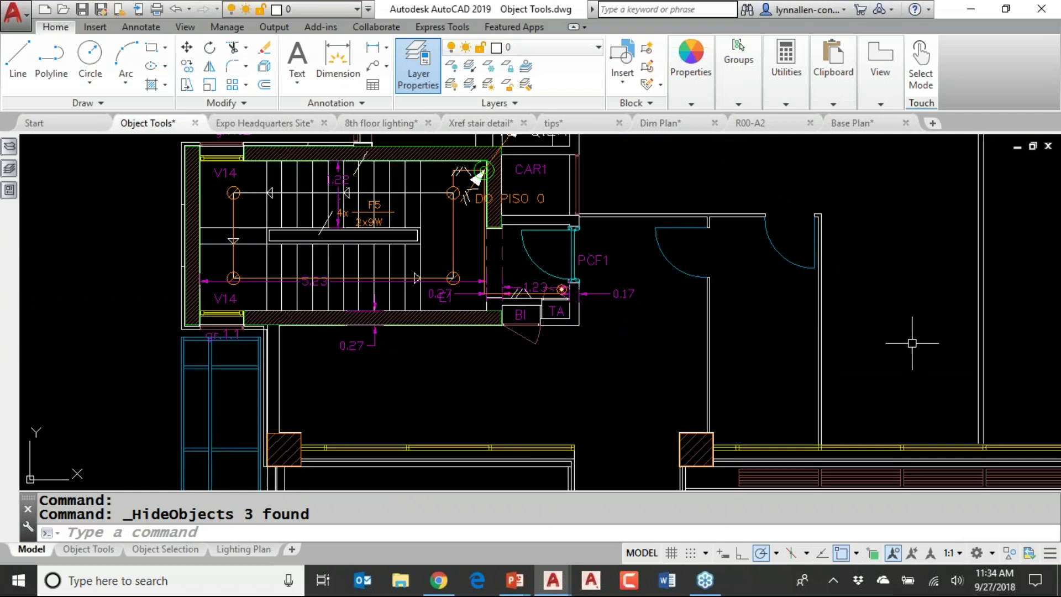
key("ctrl+a")
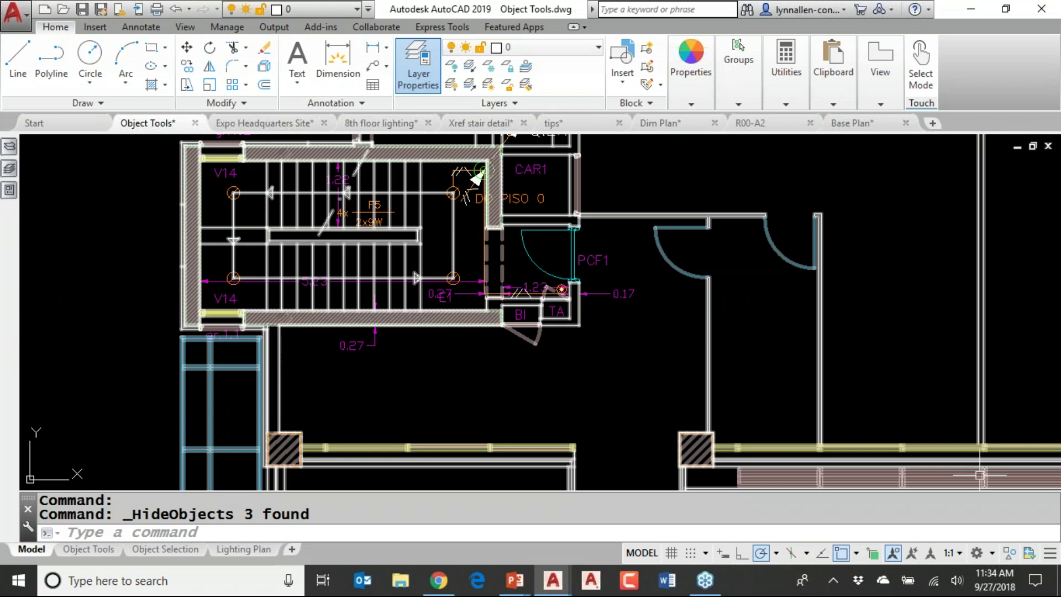
left_click(1011, 554)
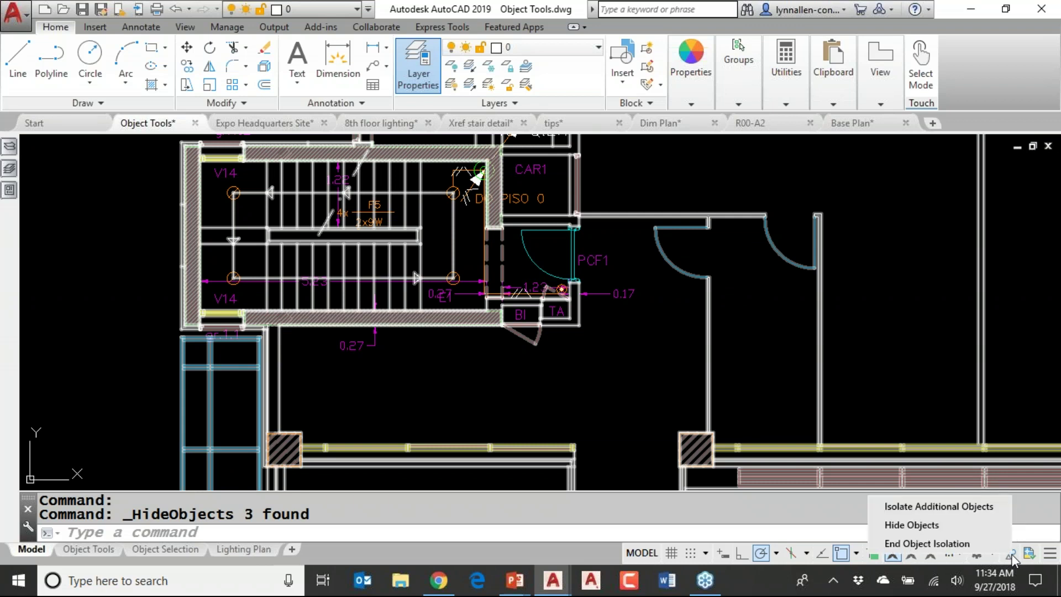
left_click(964, 544)
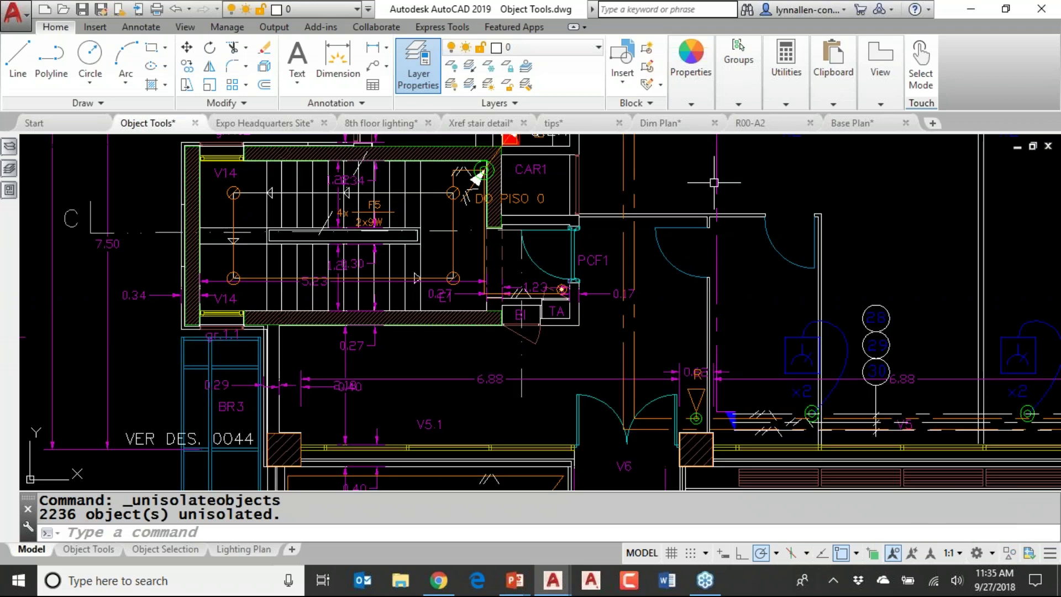
- Review the object isolation options, dismiss them and switch to the PowerPoint slide show on Object Selection Tips
right_click(674, 176)
mouse_move(719, 255)
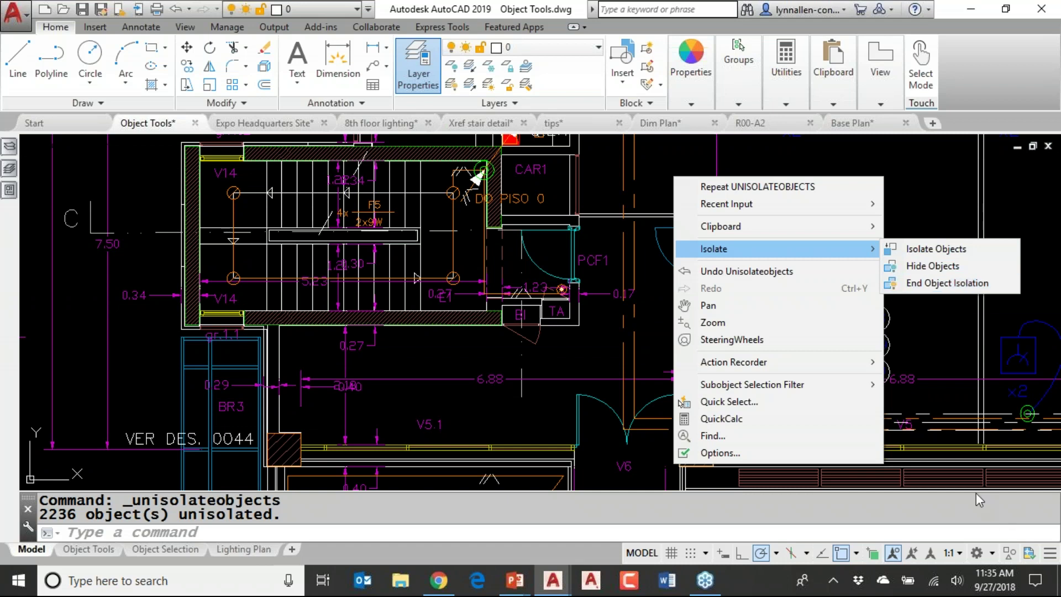
left_click(914, 169)
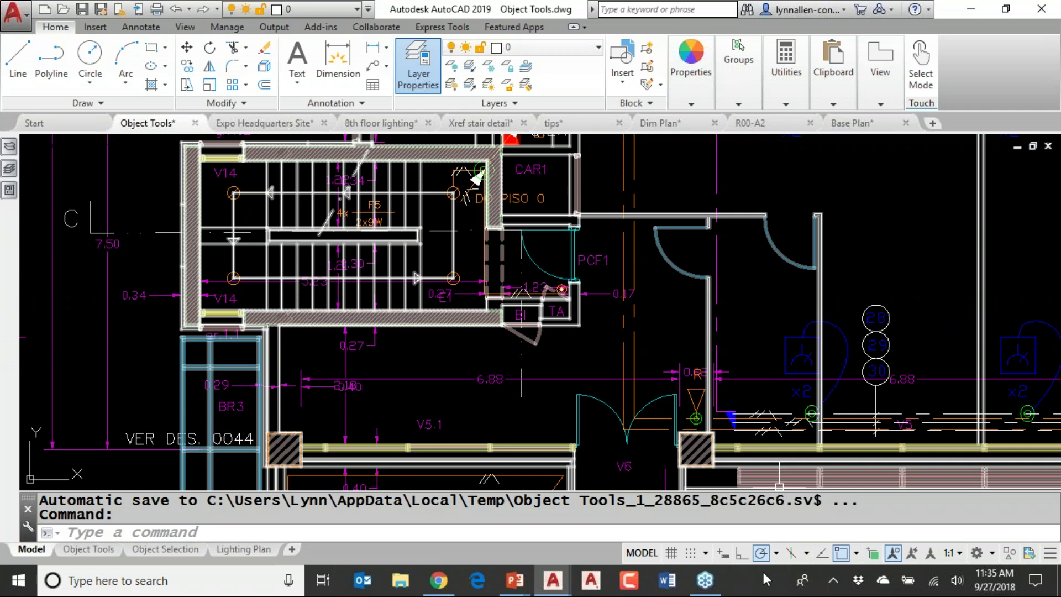
mouse_move(515, 580)
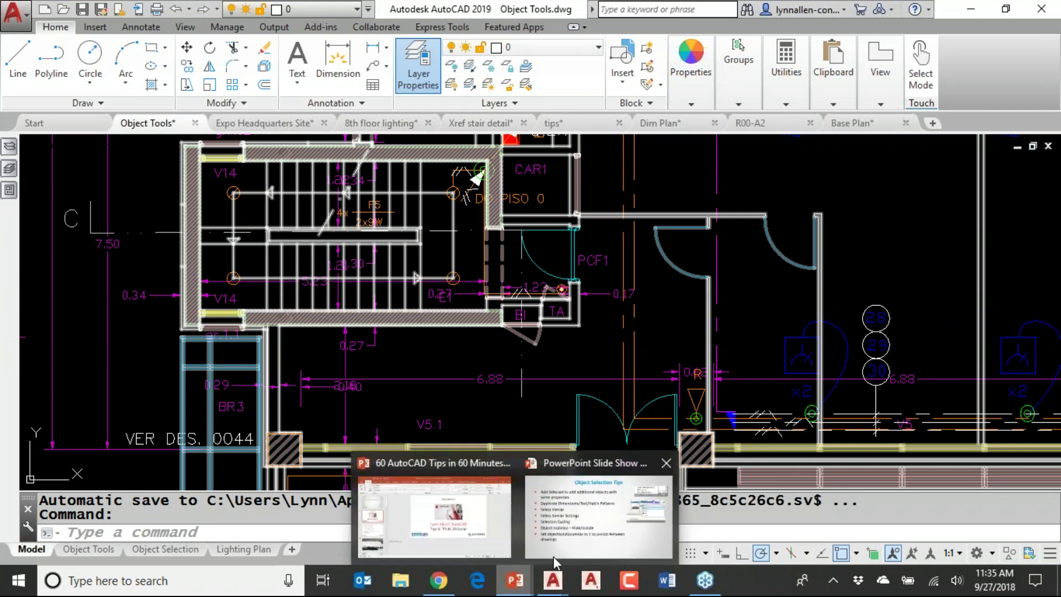
left_click(570, 544)
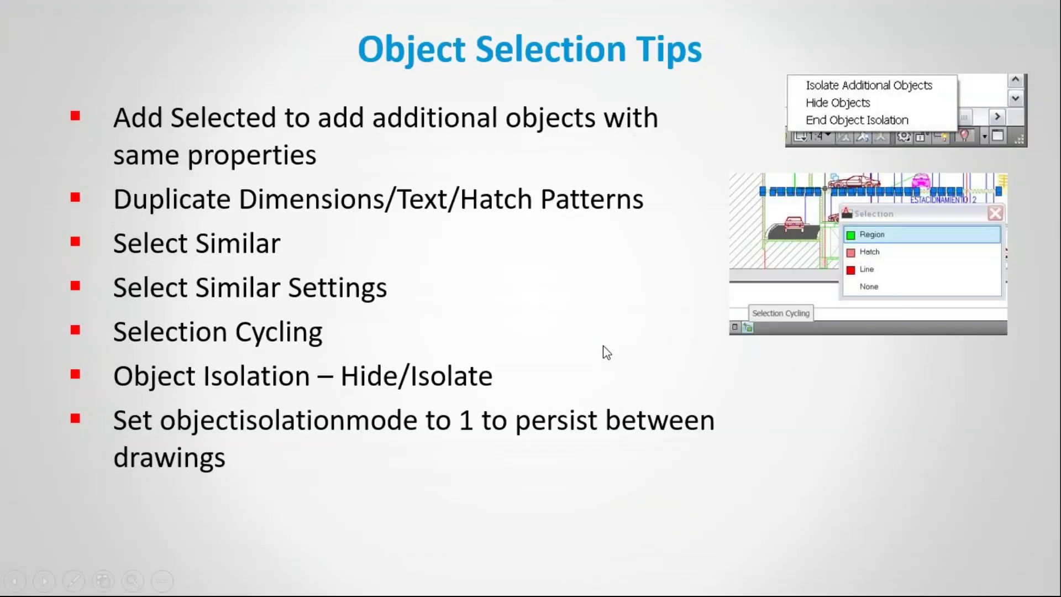
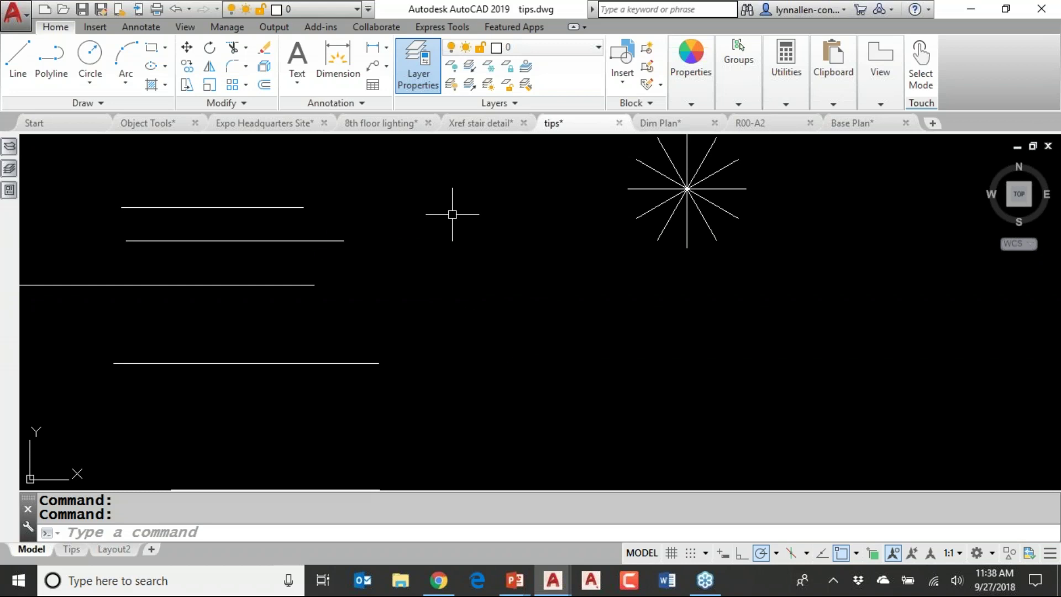
- With Ortho on, use CHANGE to extend the three upper horizontal lines to a common right end, left of the starburst
key("F8")
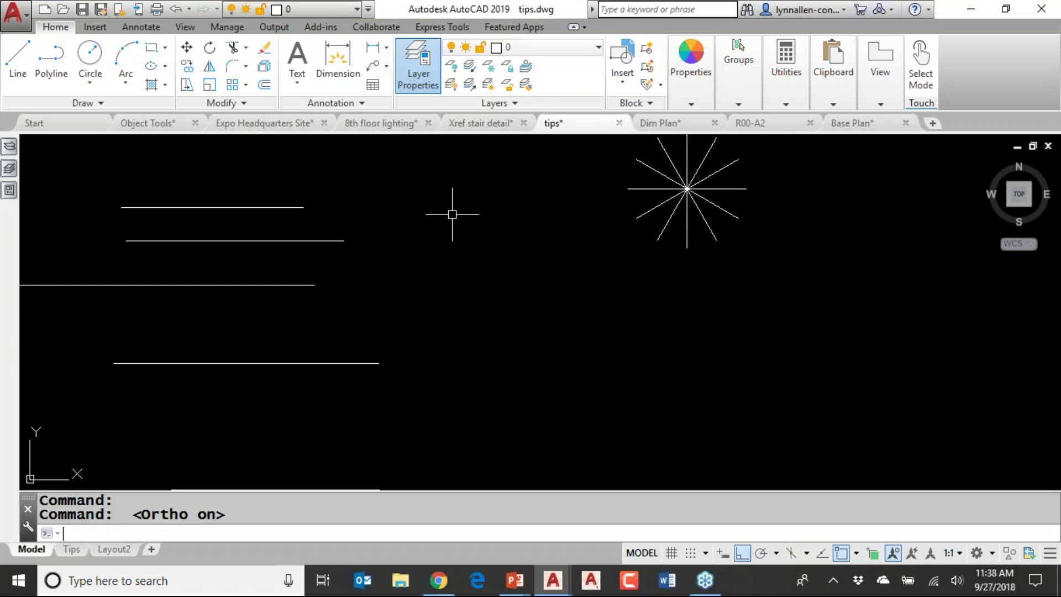
type("CHANGE")
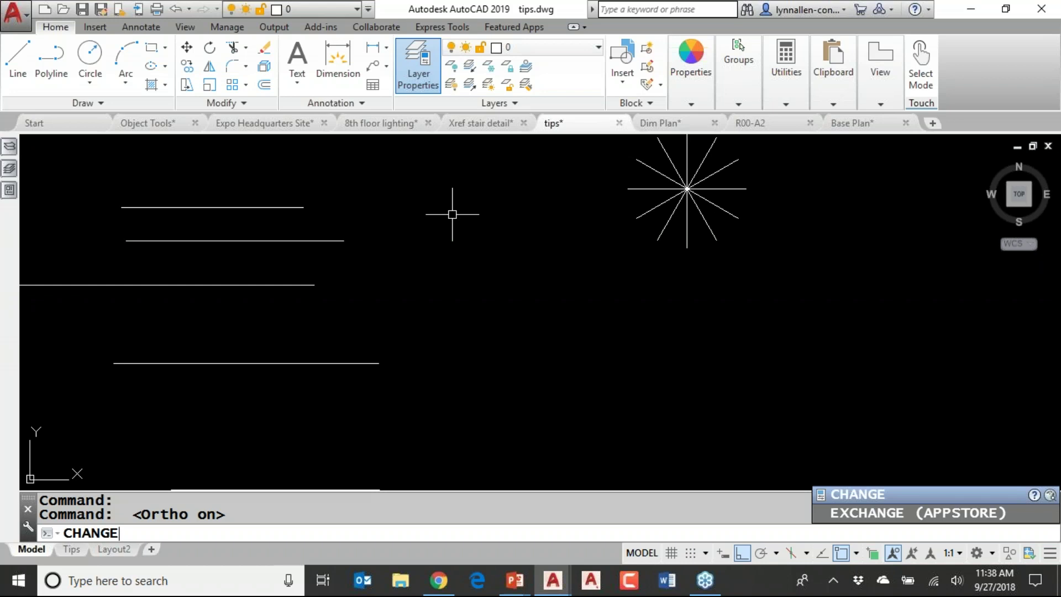
key("Return")
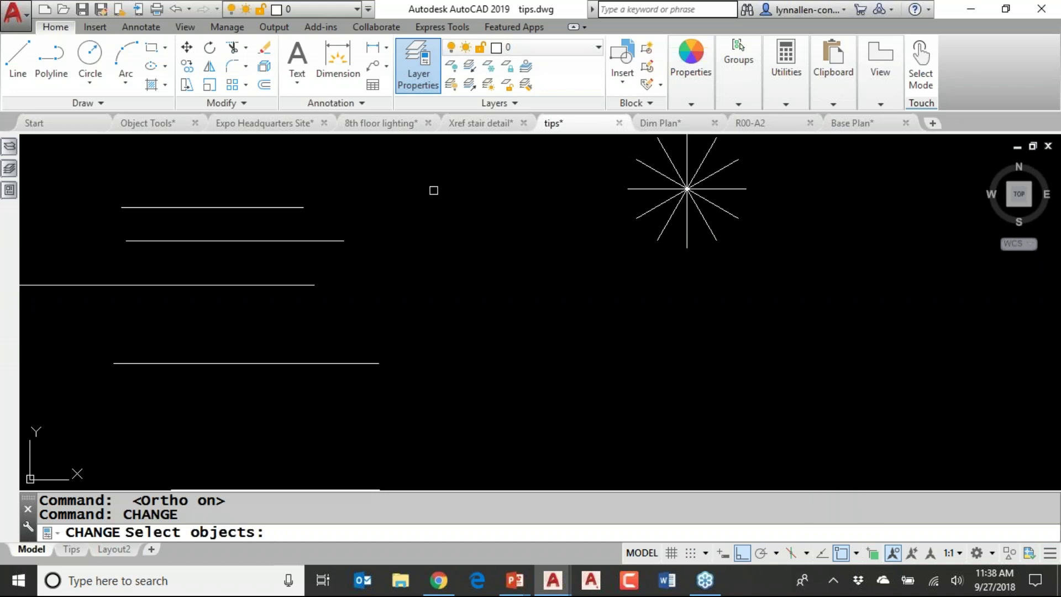
left_click(435, 164)
left_click(308, 297)
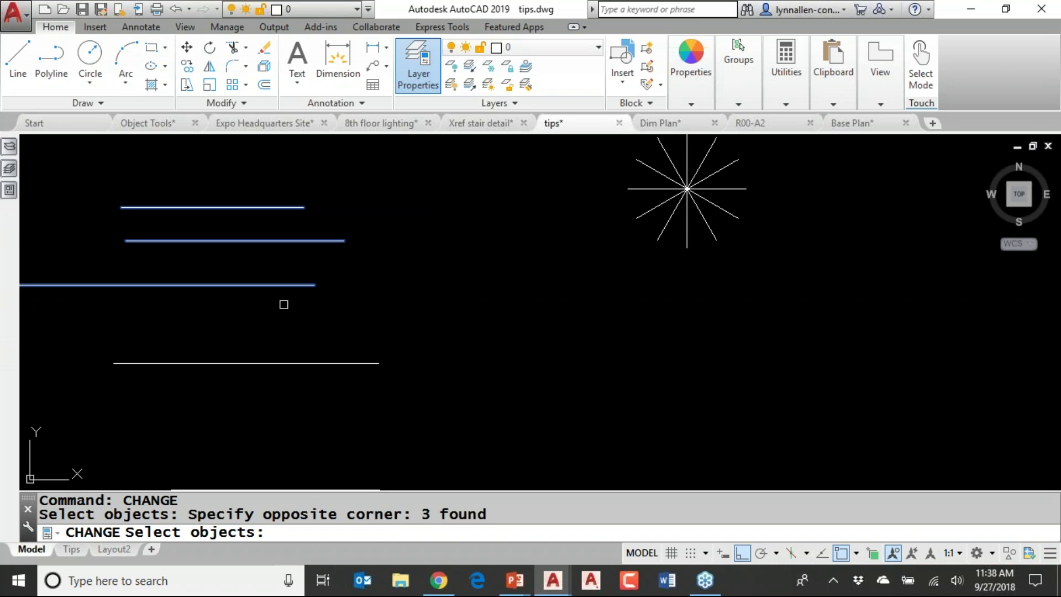
key("Return")
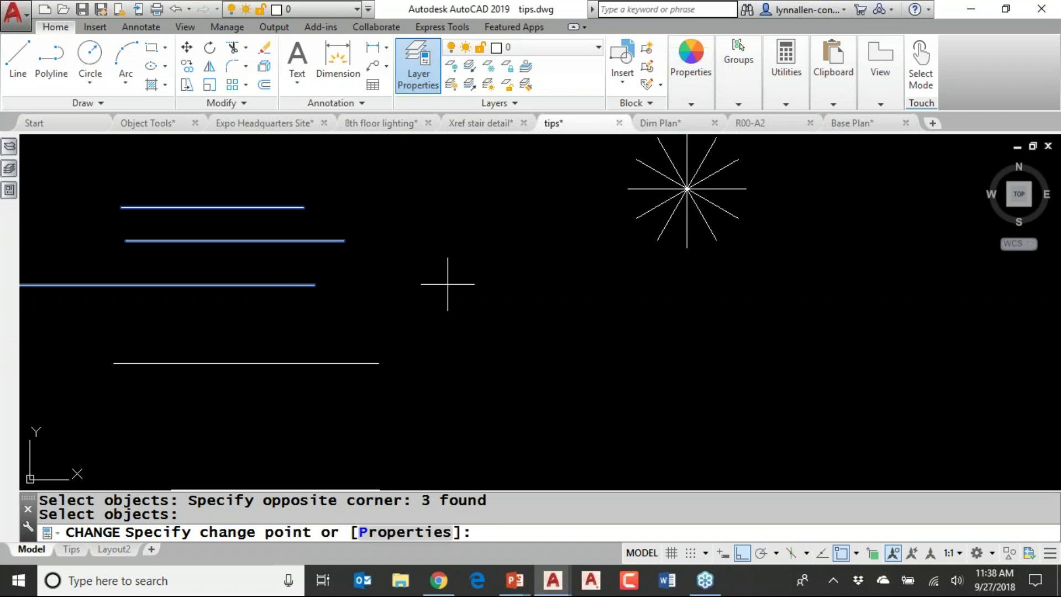
left_click(516, 244)
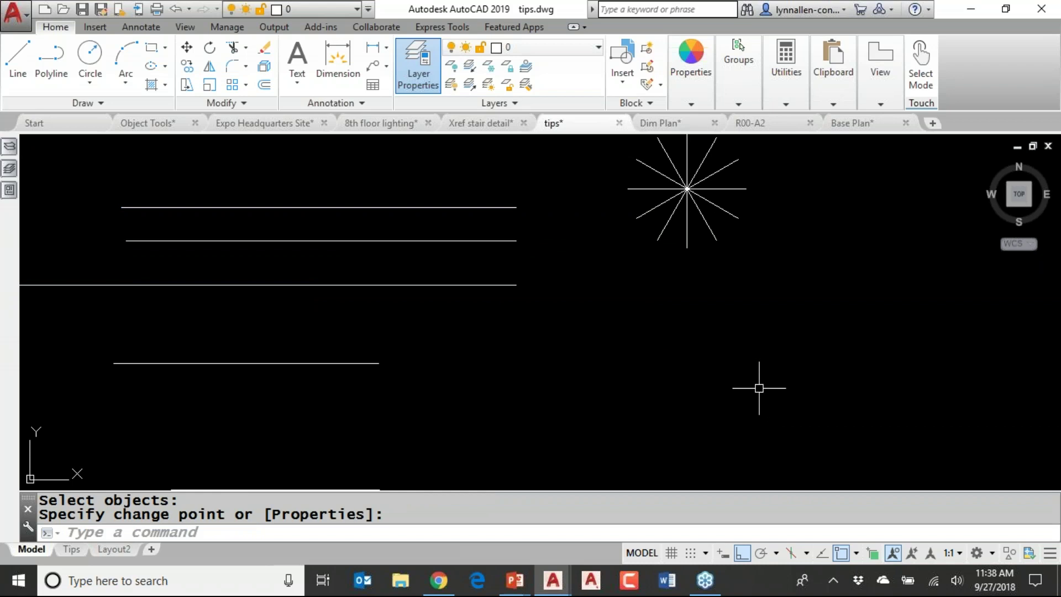
- With object snap off, use CHANGE on the previous selection to shorten the three upper lines to a common right end
key("Return")
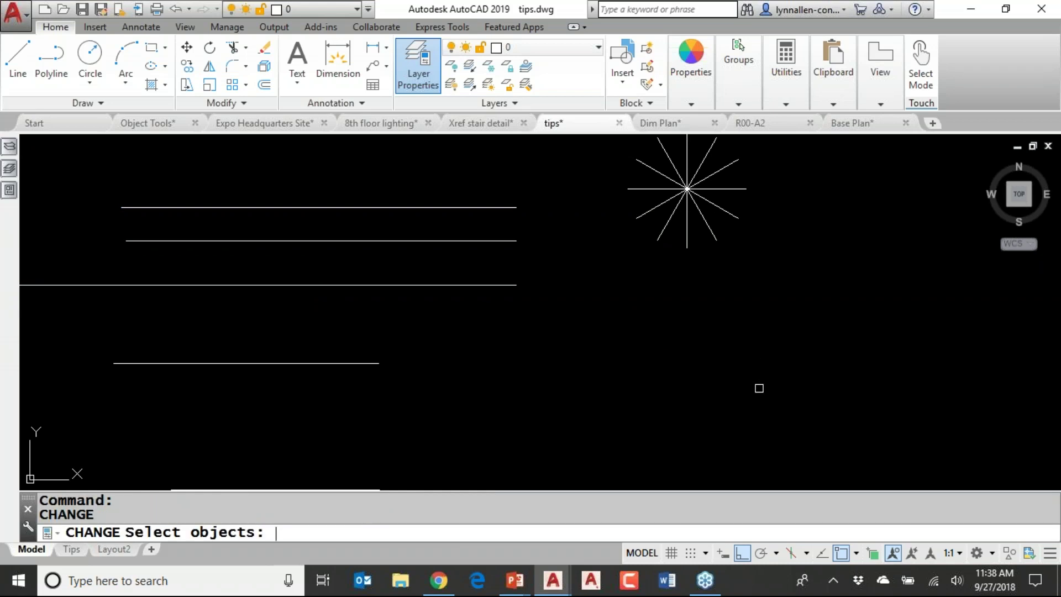
key("F3")
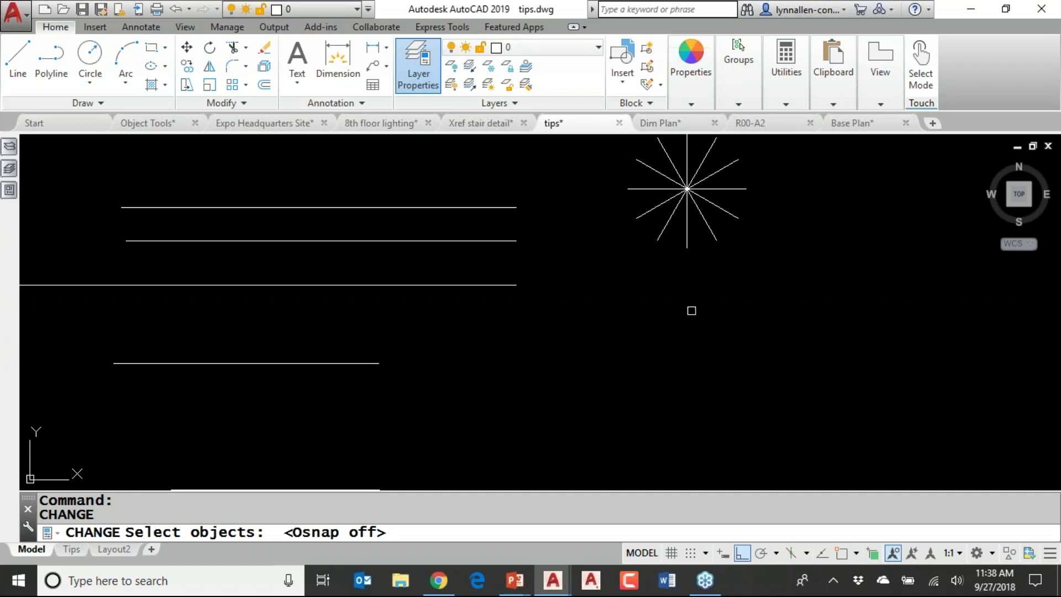
type("P")
key("Return")
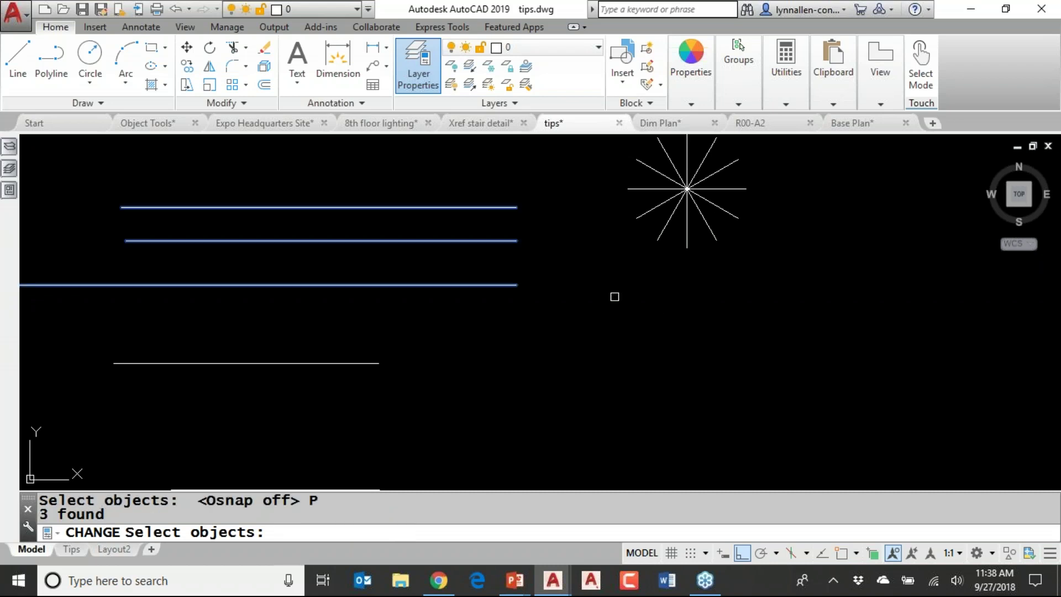
key("Return")
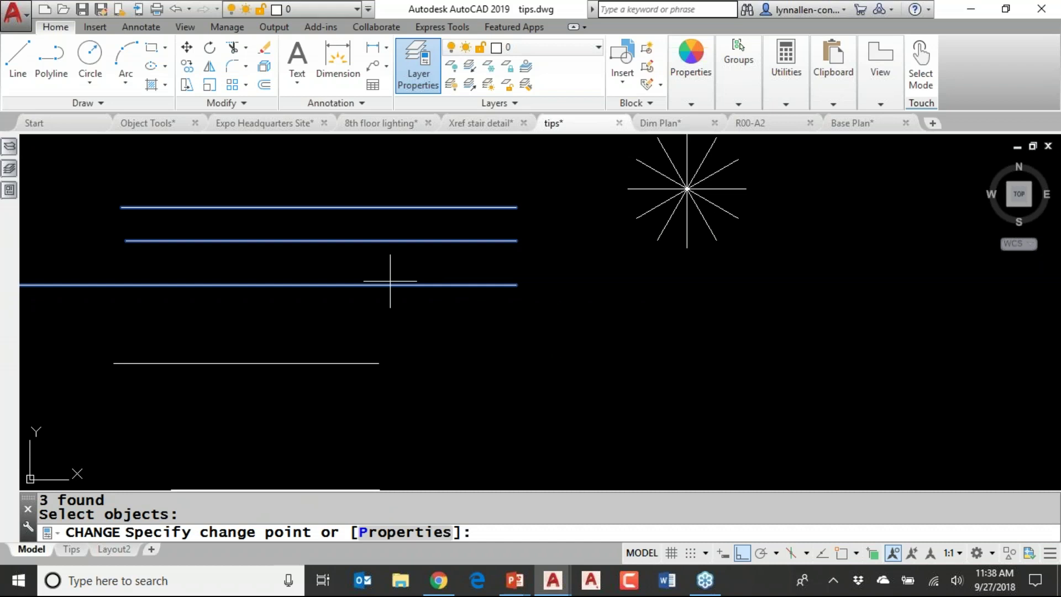
left_click(358, 285)
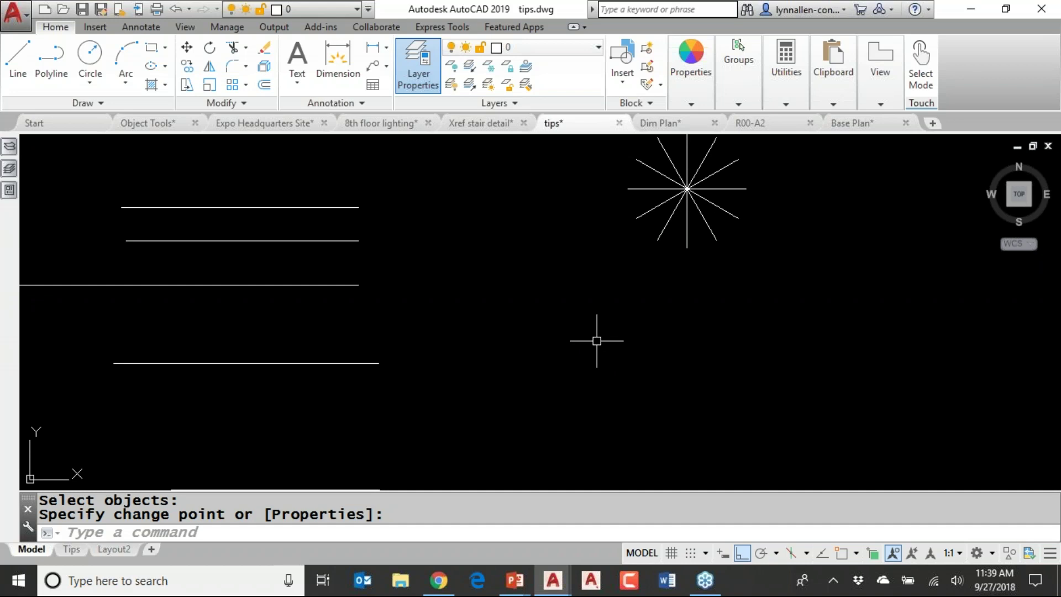
- With Ortho off, use CHANGE to converge the three upper lines on a single point to their right, and undo that change
key("F8")
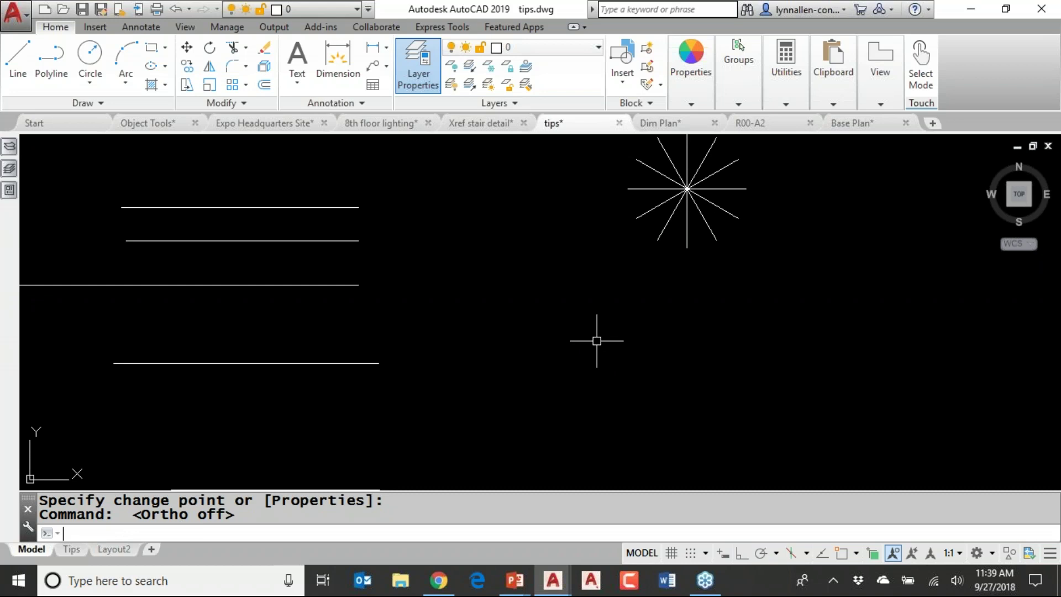
type("CH")
key("Return")
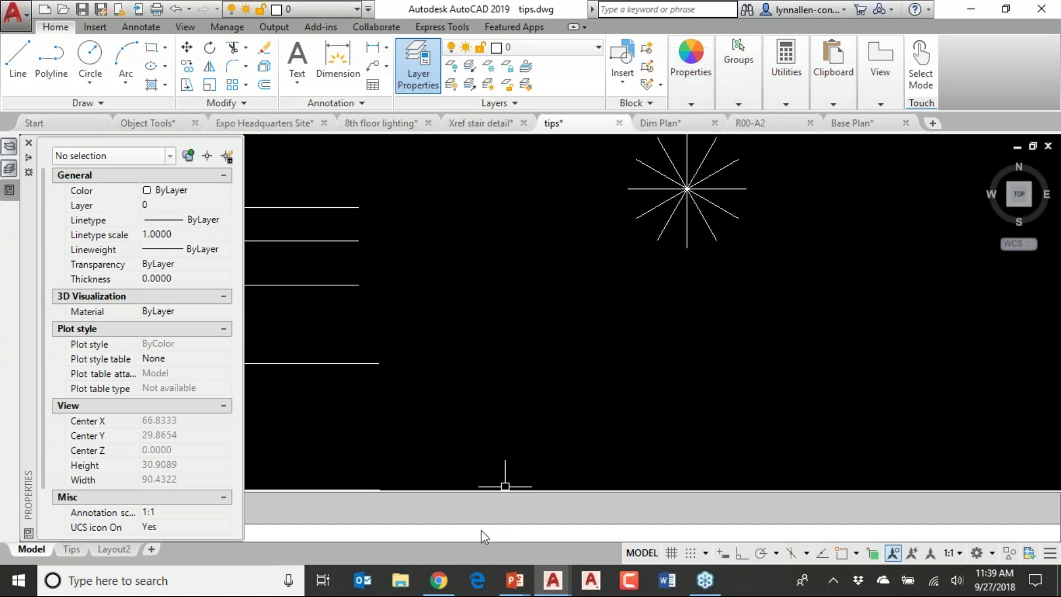
key("ctrl+1")
type("CHANGE")
key("Return")
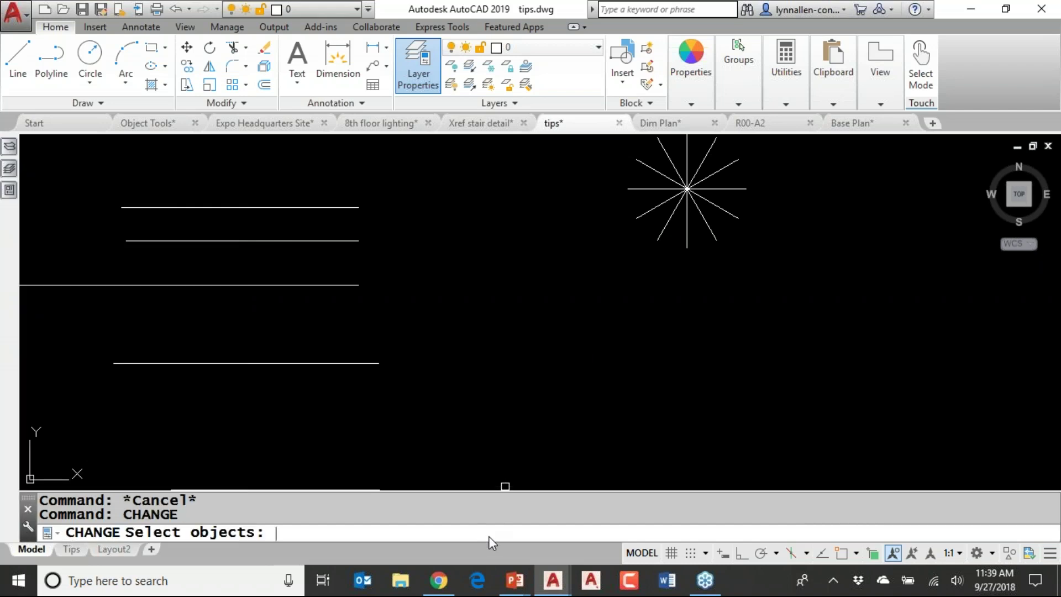
type("P")
key("Return")
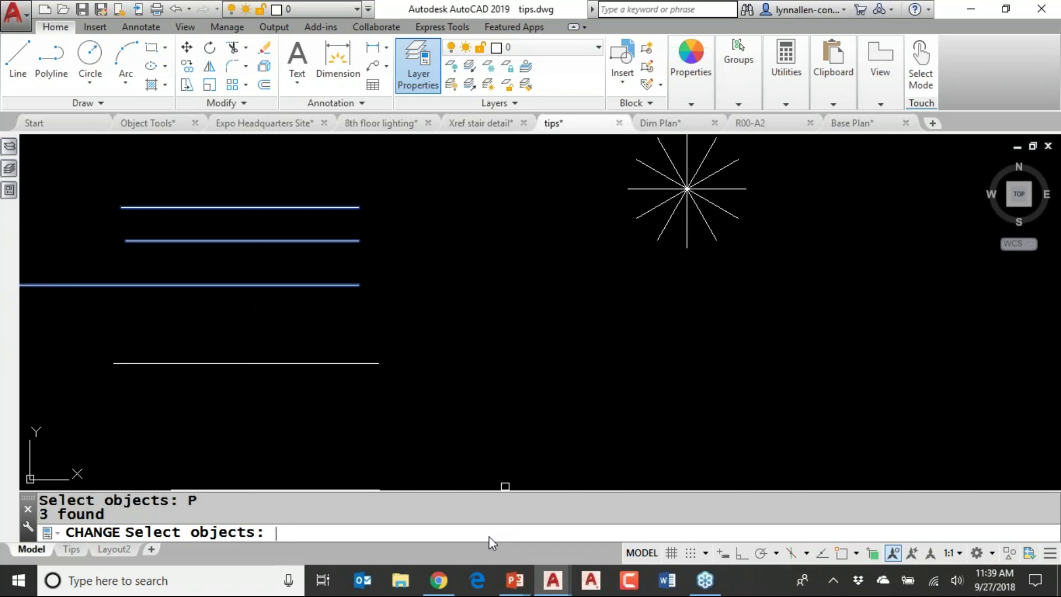
key("Return")
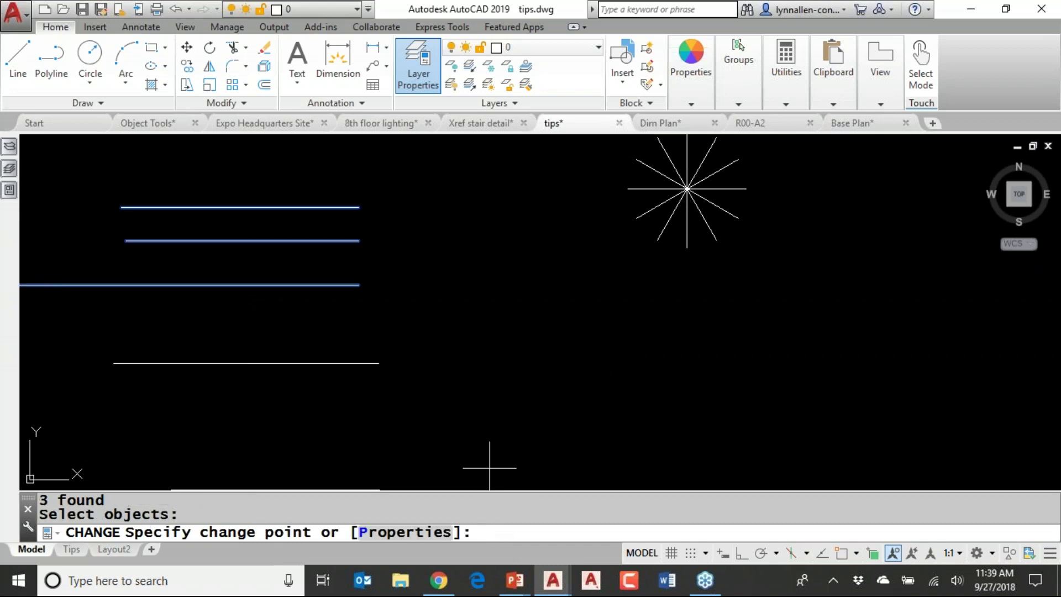
left_click(518, 242)
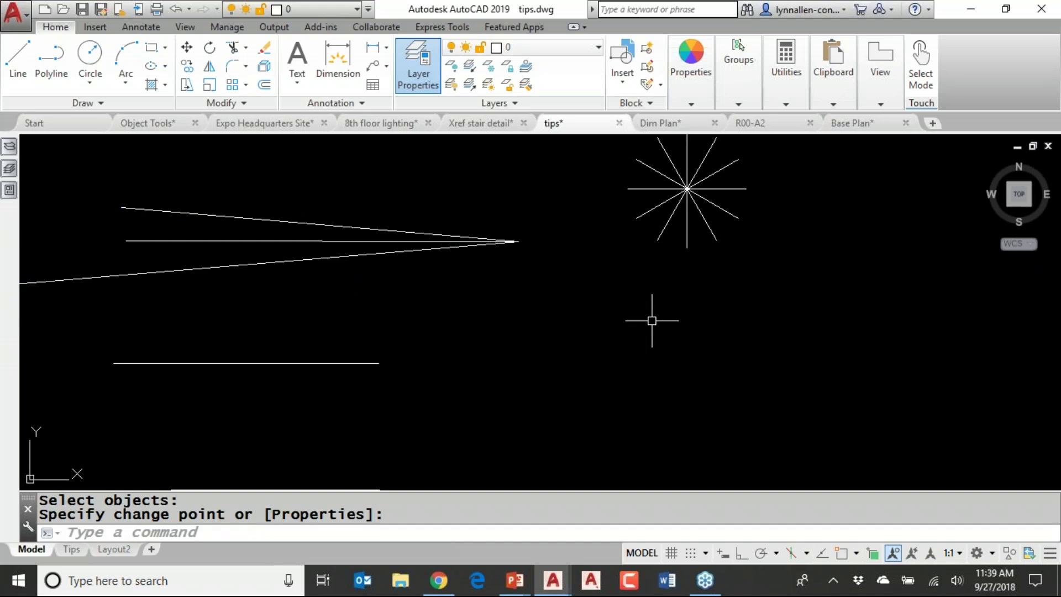
type("U")
key("Return")
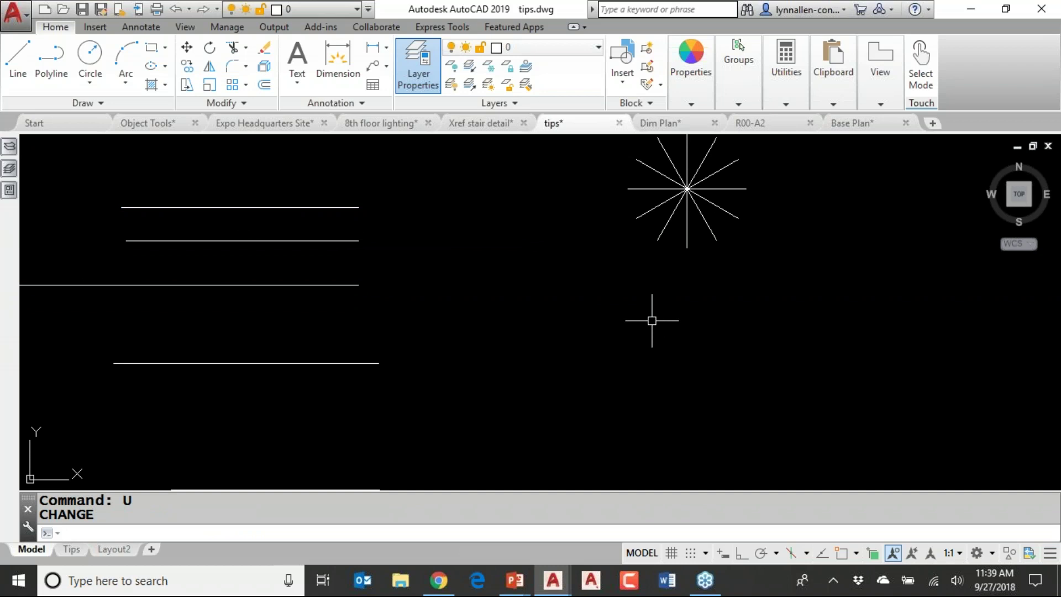
- Draw an arc by center, start and end below and left of the starburst, switching its direction to clockwise
type("A")
key("Return")
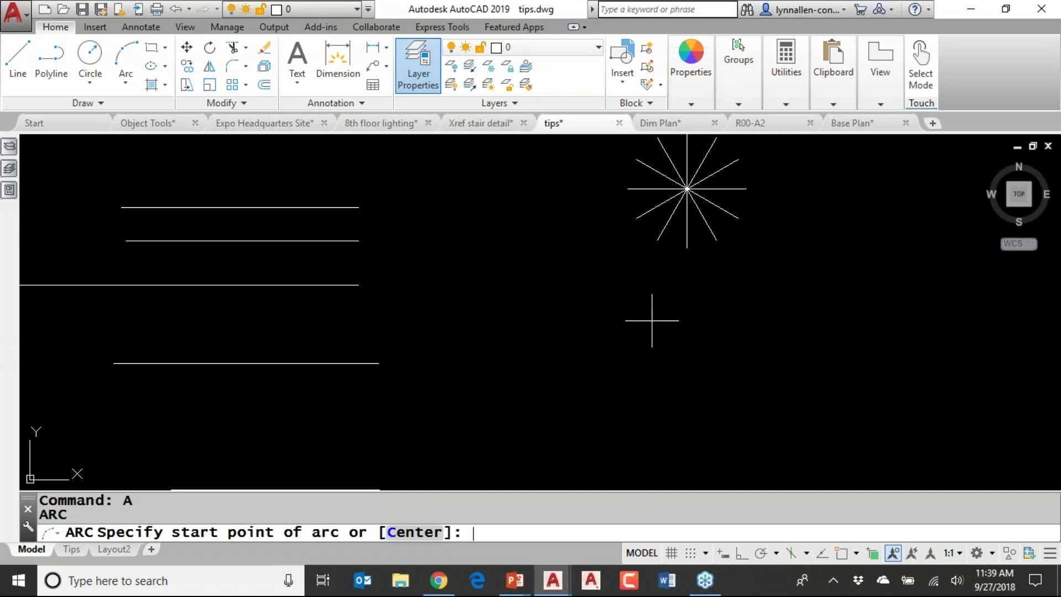
type("C")
key("Return")
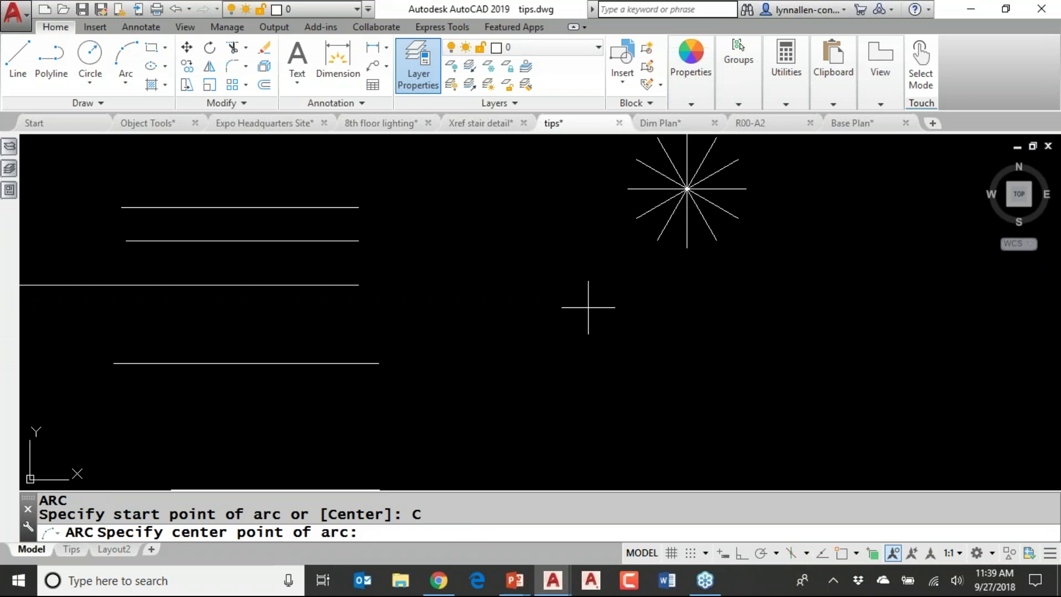
left_click(588, 308)
left_click(587, 372)
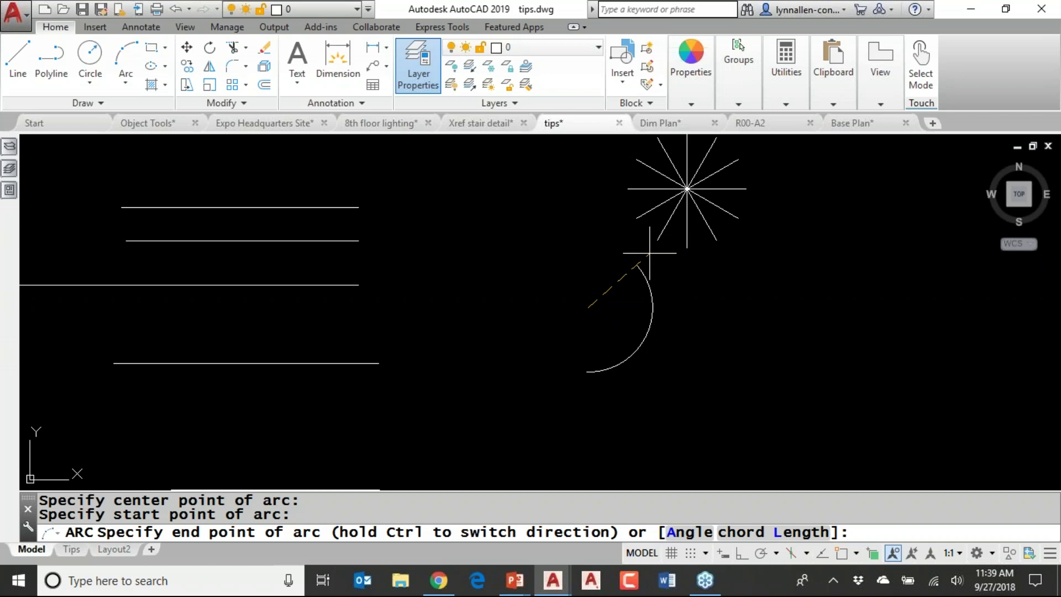
key("ctrl")
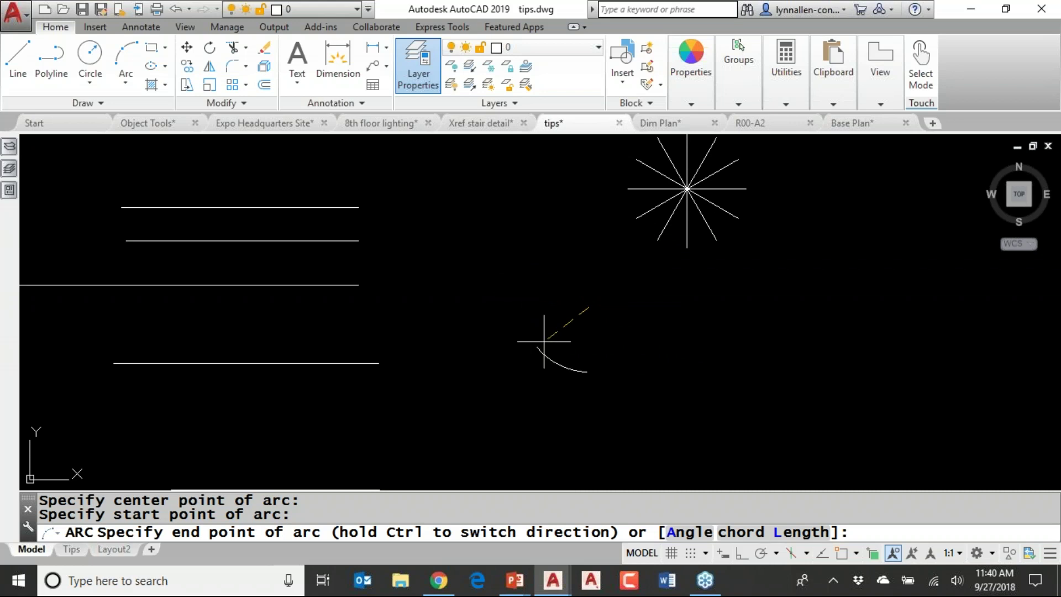
left_click(562, 285)
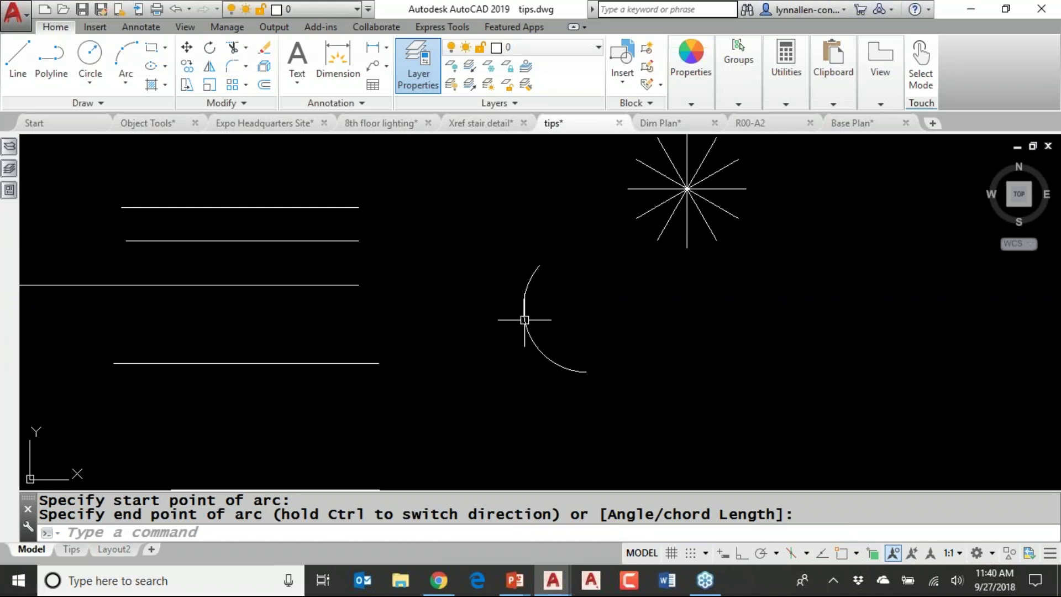
- Stretch the three peak vertices of the zigzag polyline upward together using multiple grips, and undo the grip edit
scroll(463, 339, "down", 2)
middle_click_drag(462, 338, 515, 83)
left_click(479, 271)
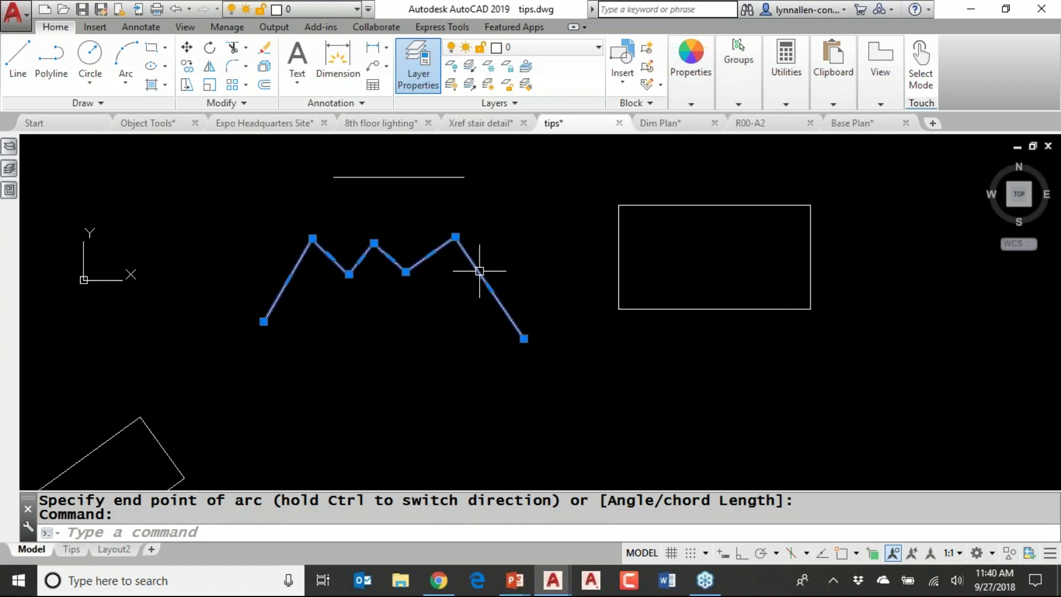
middle_click_drag(563, 239, 664, 348)
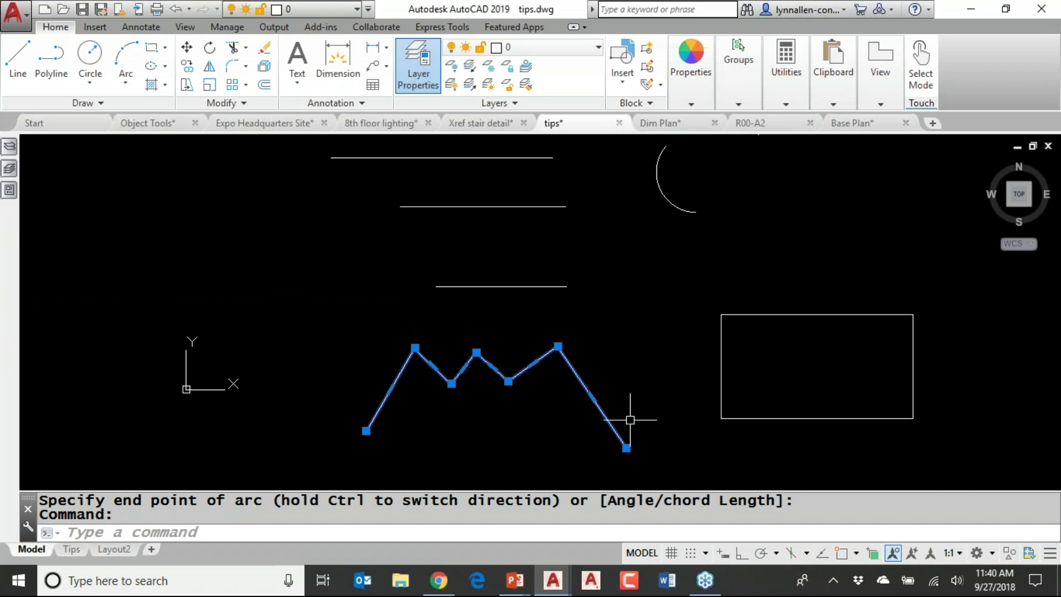
left_click(414, 348, "shift")
left_click(476, 352, "shift")
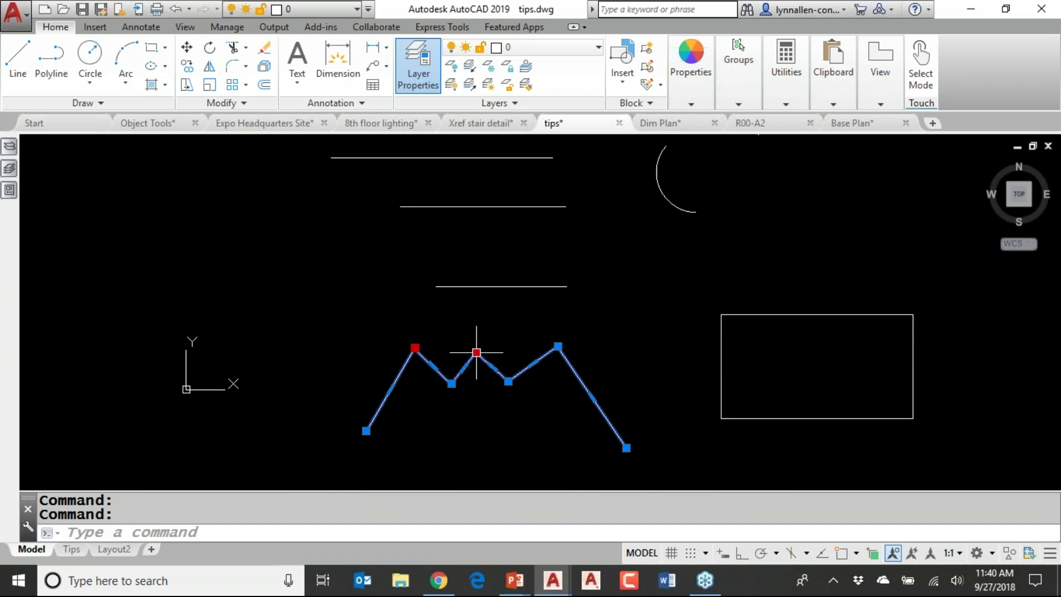
left_click(558, 346, "shift")
left_click(558, 346)
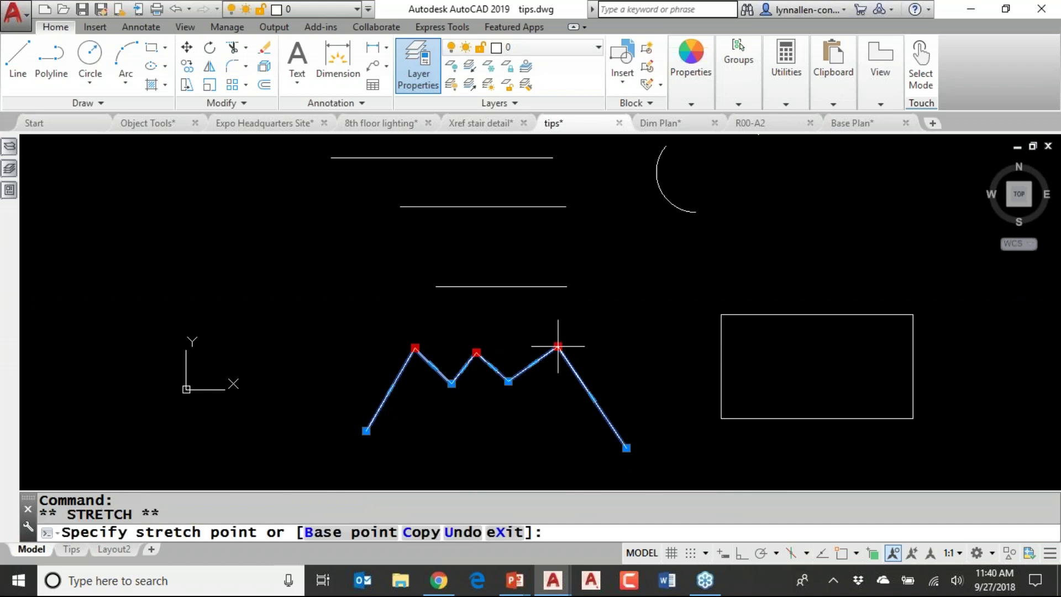
left_click(553, 305)
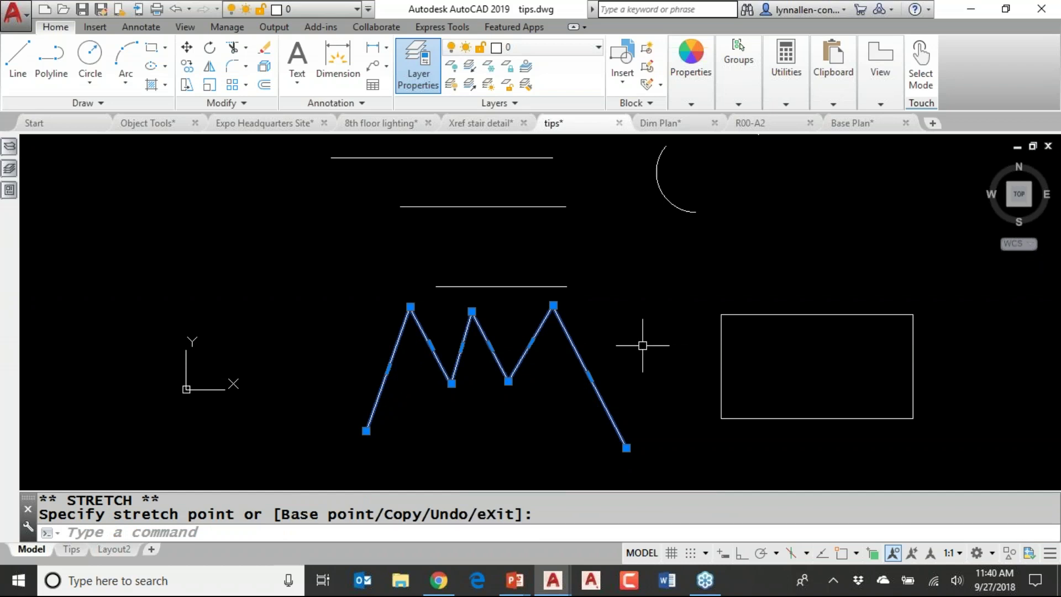
type("u")
key("Return")
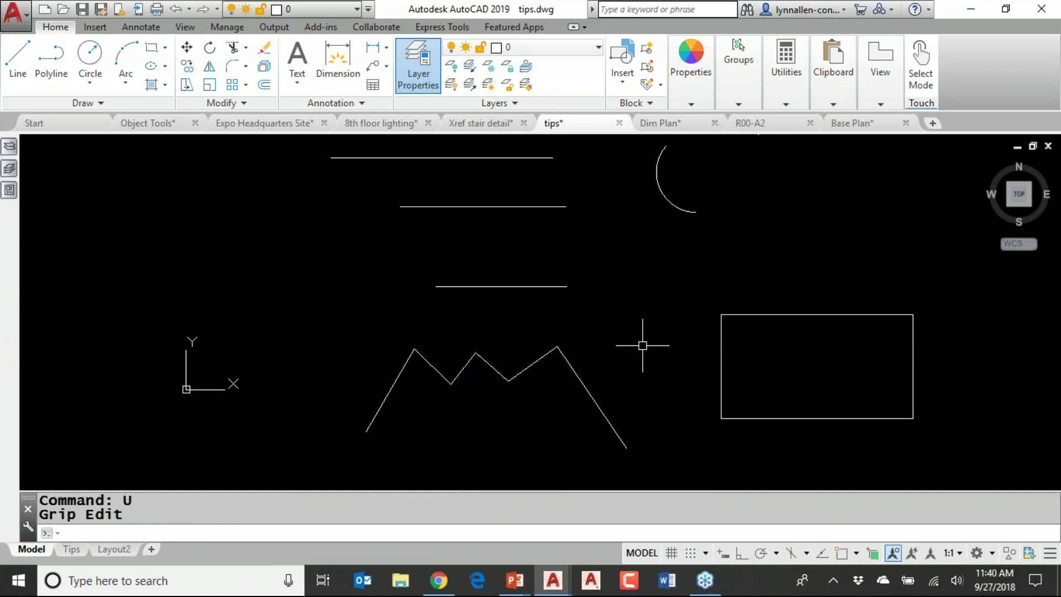
- With Ortho on, shorten the third horizontal line from the top by stretching its right endpoint grip leftward
middle_click_drag(639, 345, 633, 477)
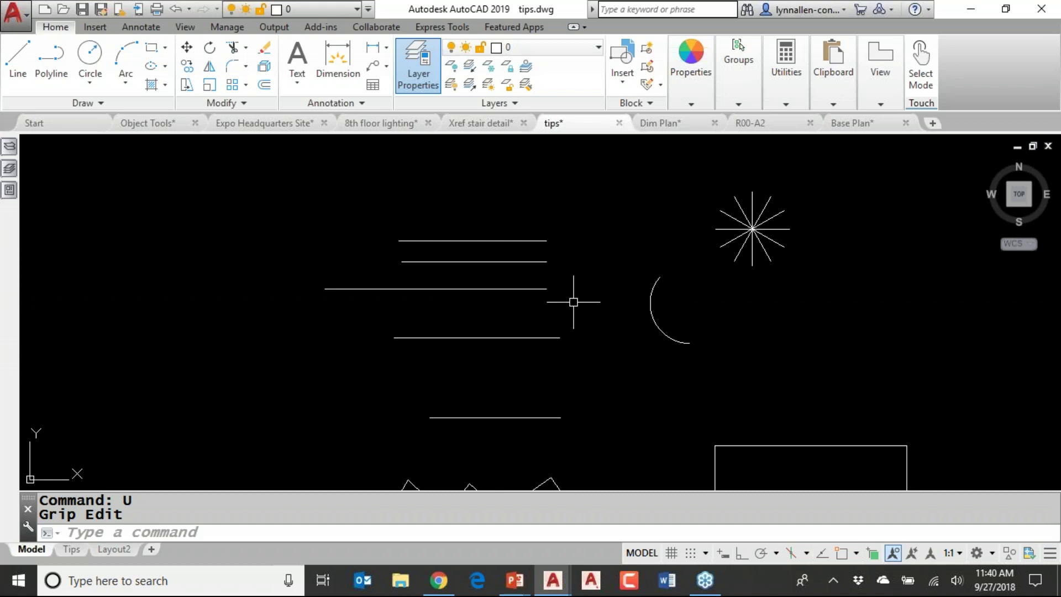
left_click(539, 289)
left_click(546, 288)
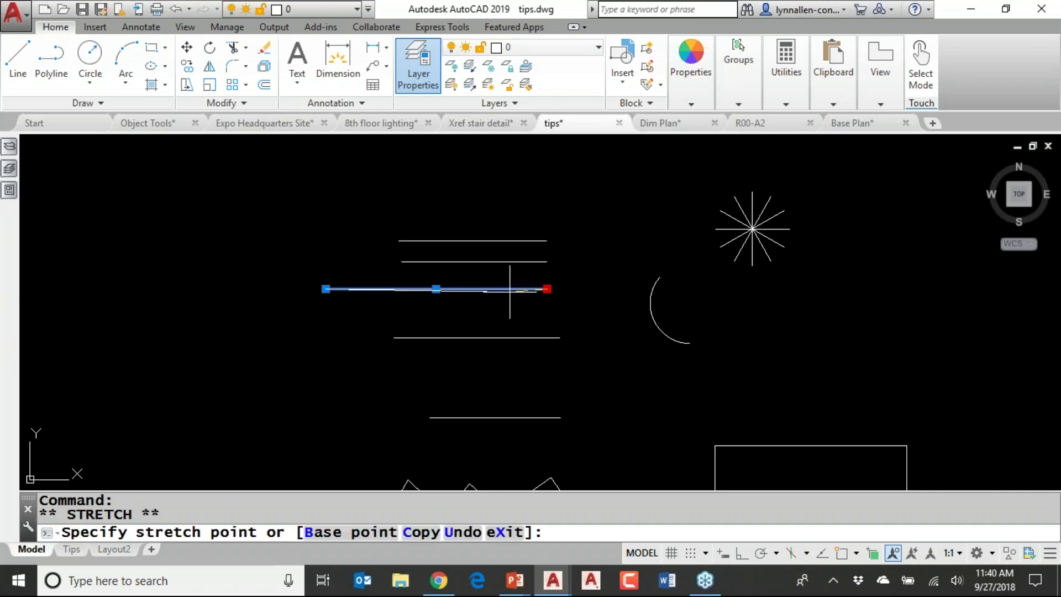
key("F8")
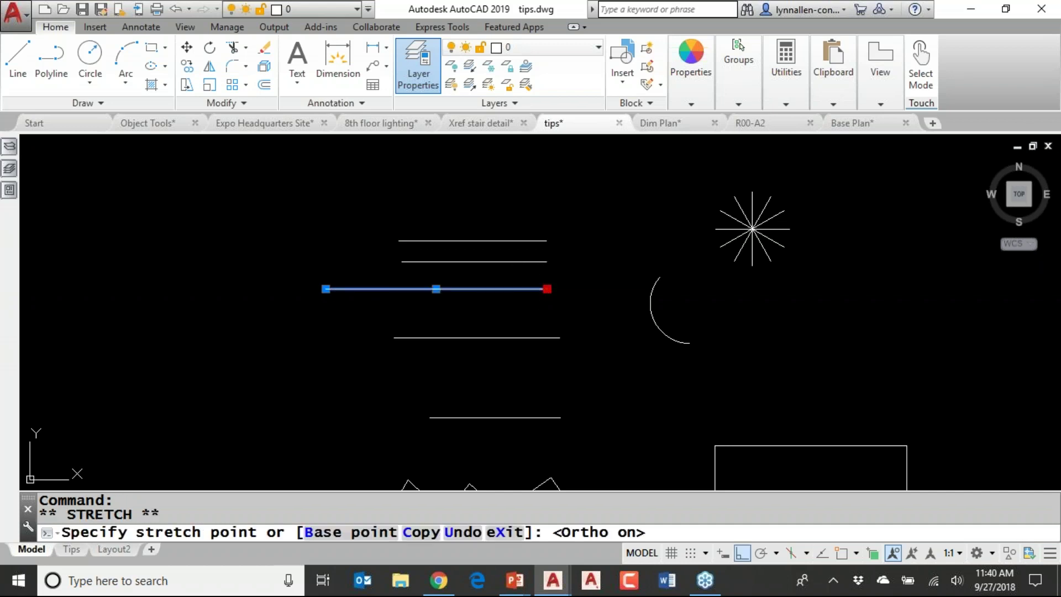
left_click(514, 288)
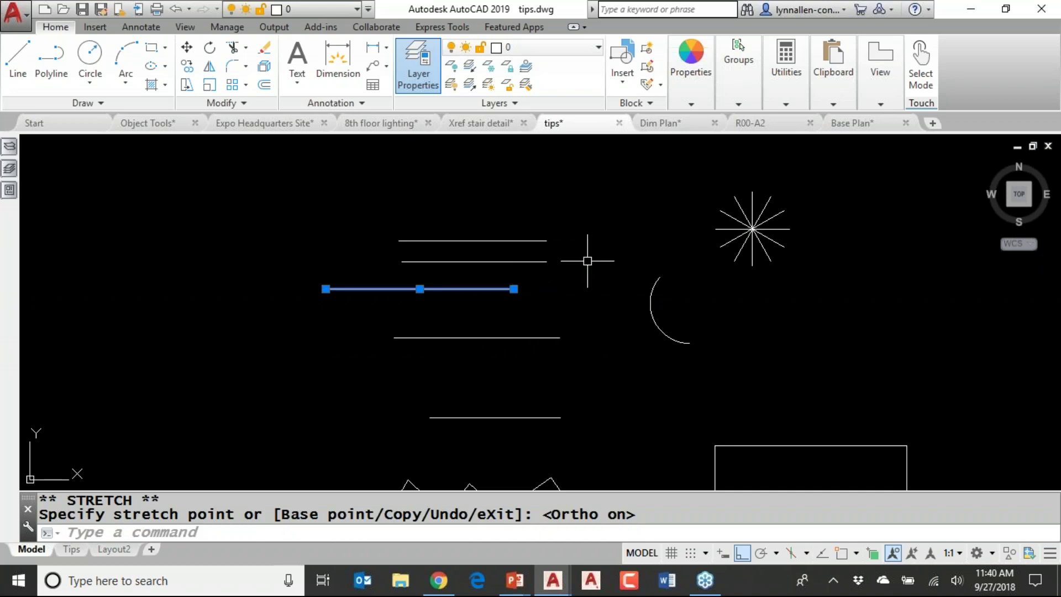
key("Escape")
key("Escape")
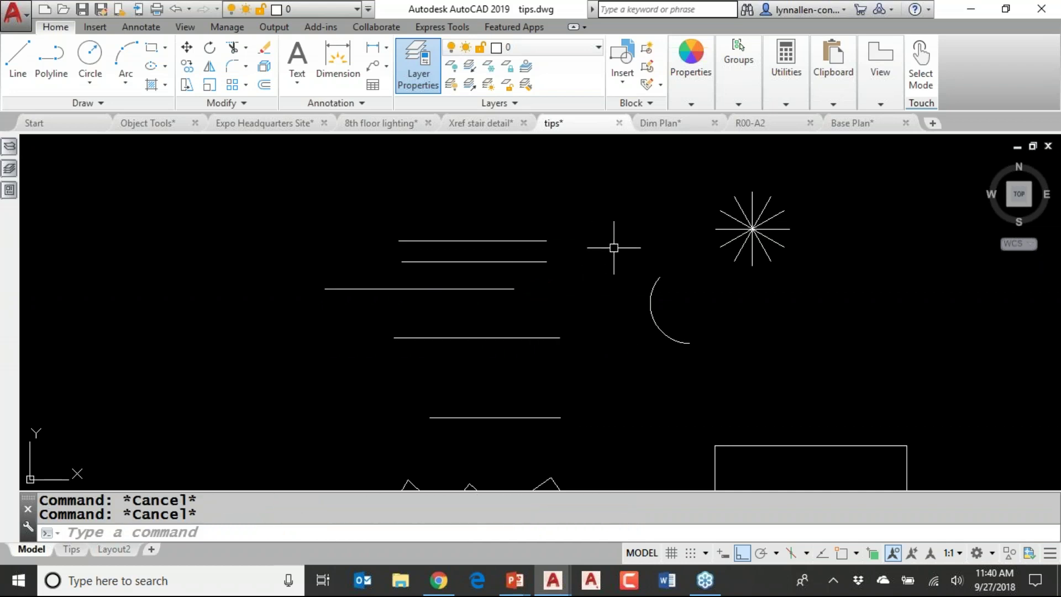
type("FILLET")
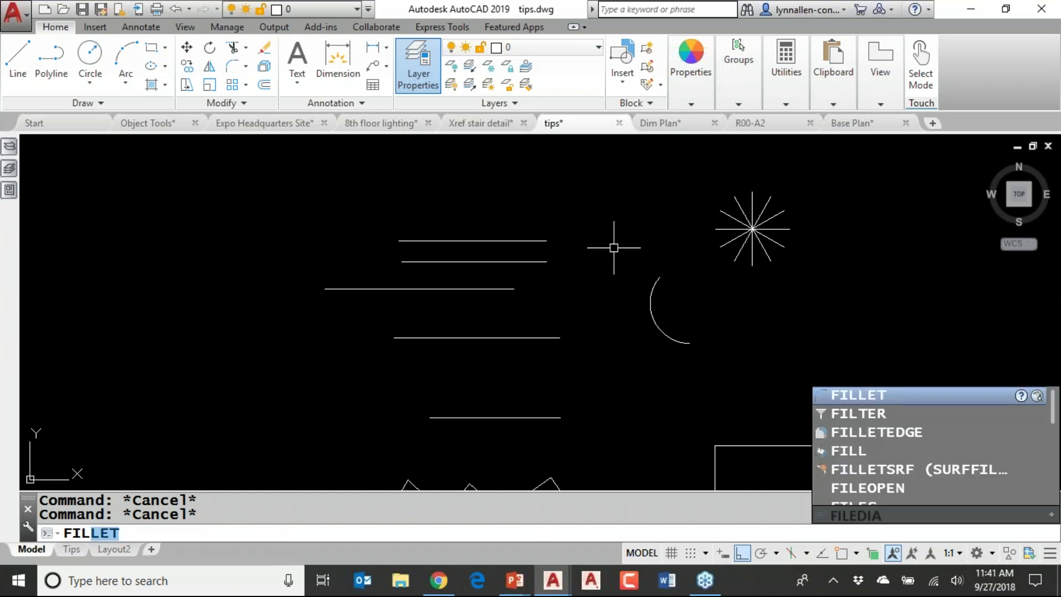
key("Return")
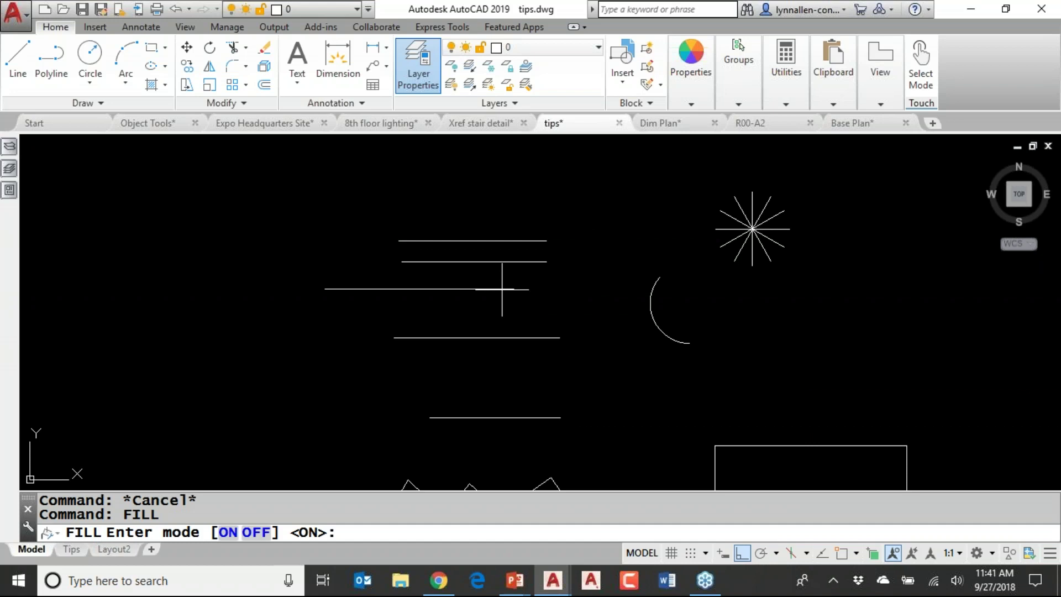
key("Escape")
- Fillet both ends of the third and fourth horizontal lines from the top, joining the parallel lines into a closed slot
type("FILLET")
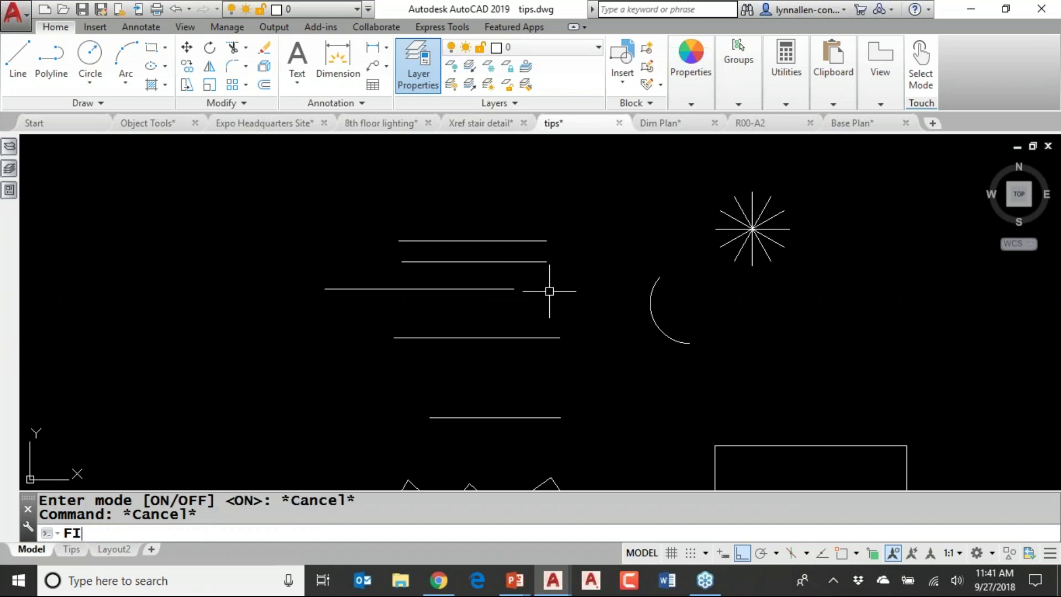
key("Return")
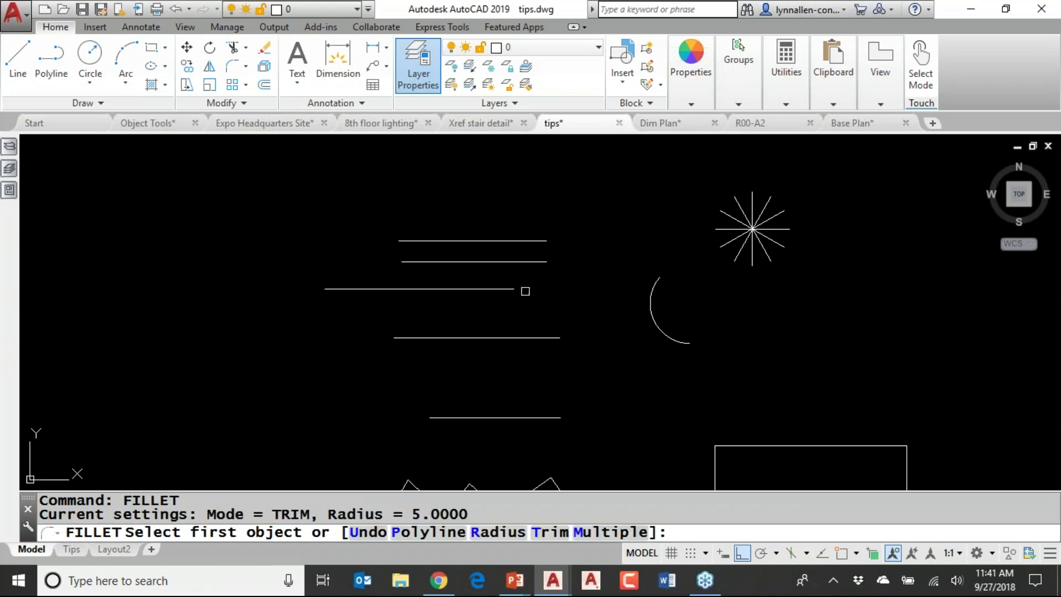
left_click(513, 290)
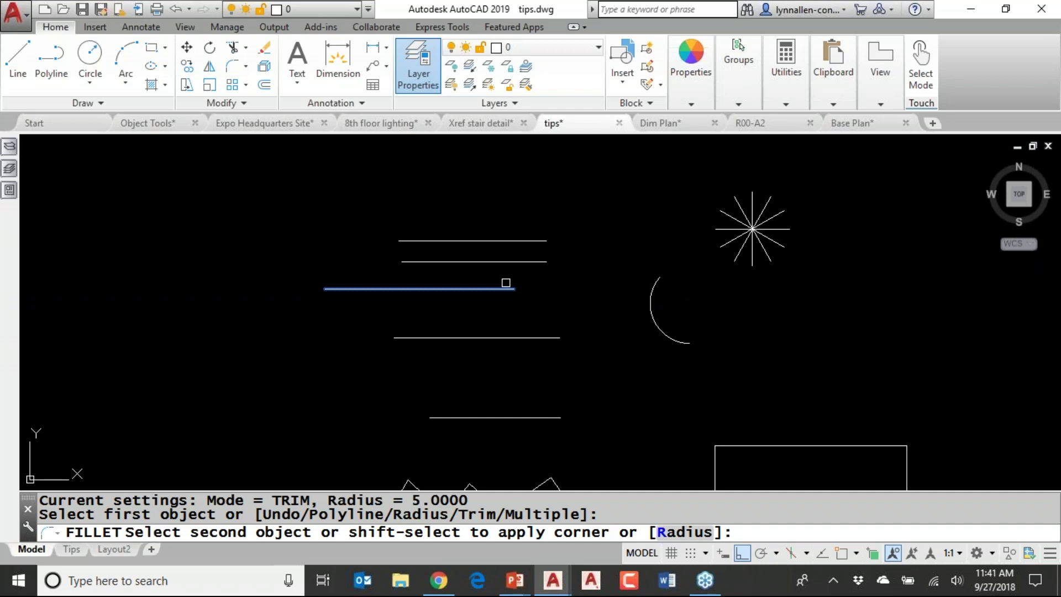
left_click(528, 337)
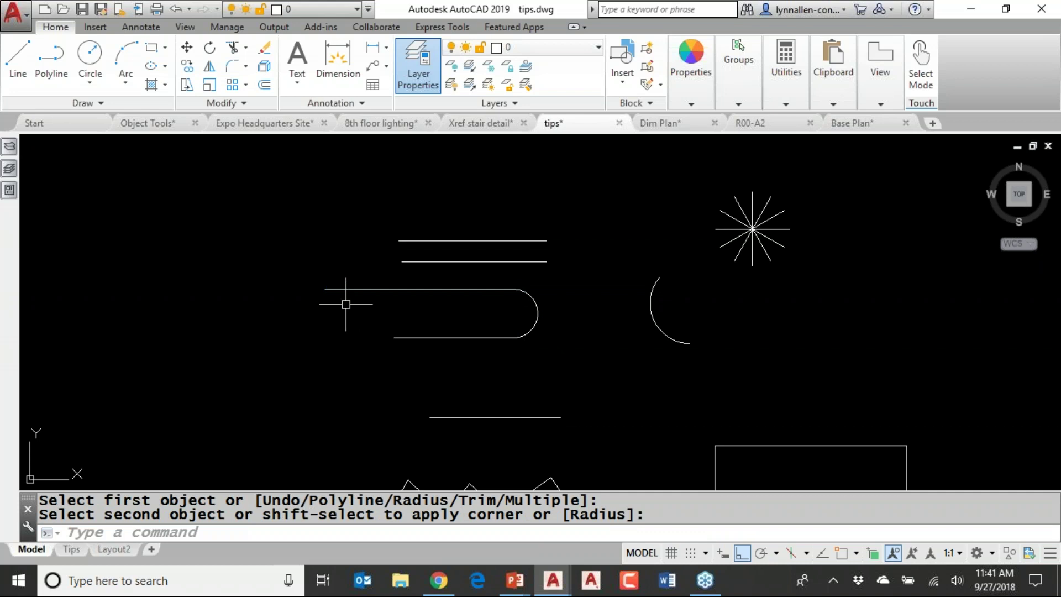
key("Return")
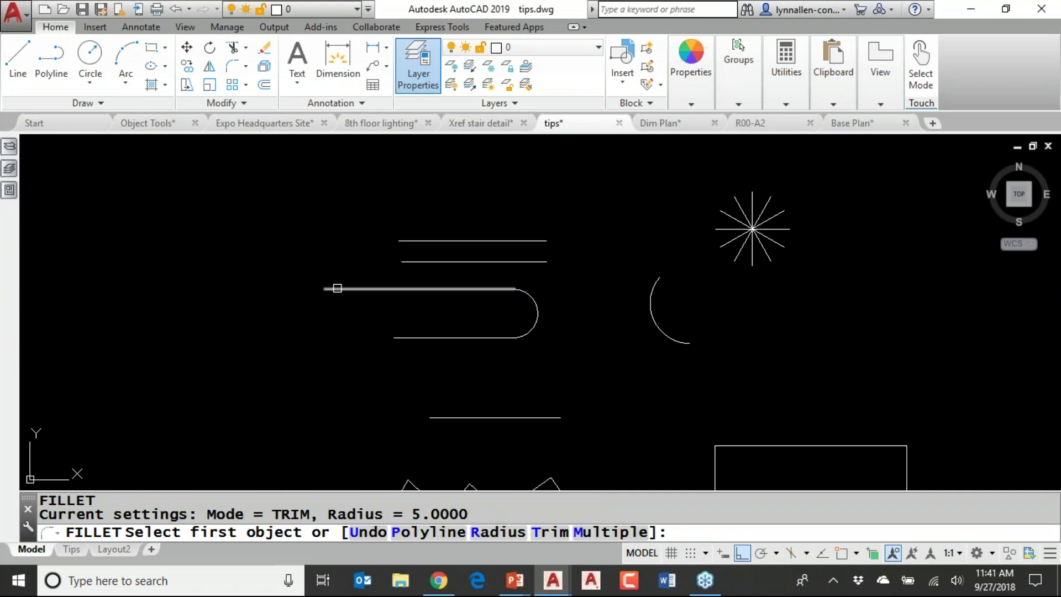
left_click(337, 288)
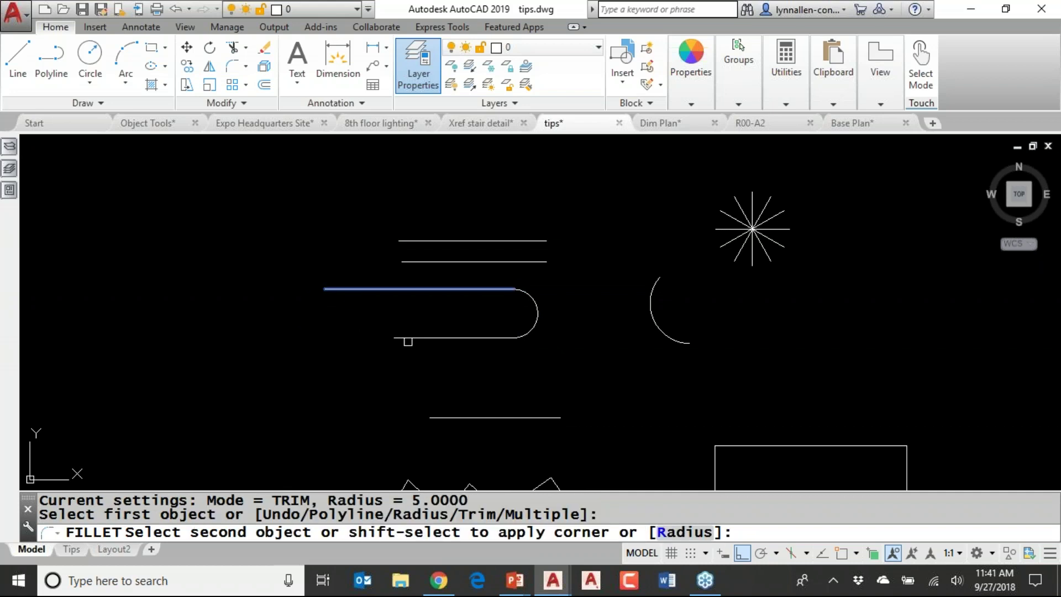
left_click(404, 336)
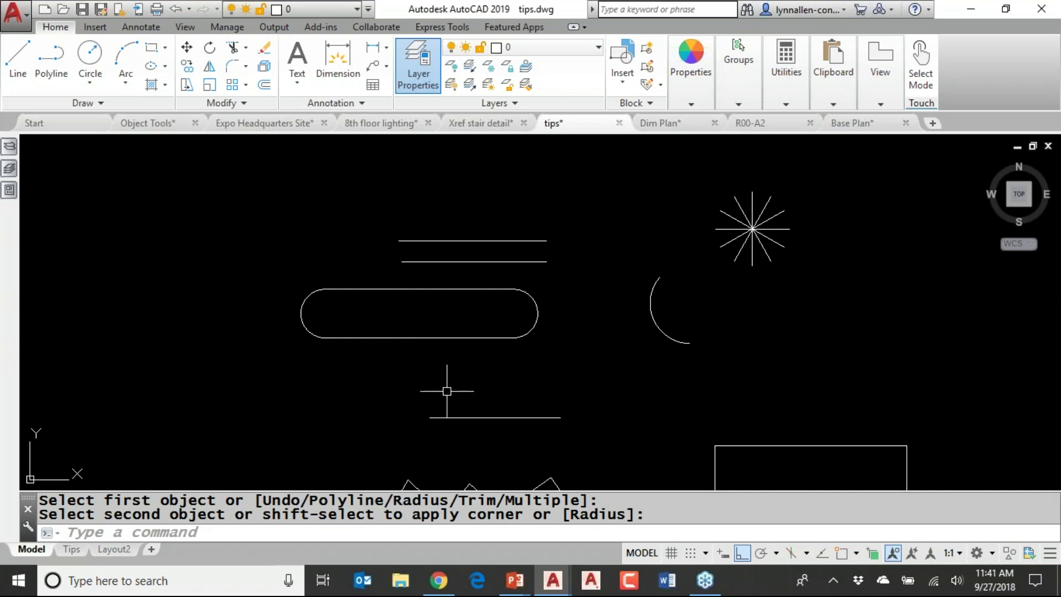
- Erase the arc below and left of the starburst
mouse_move(454, 391)
middle_mouse_down()
mouse_move(327, 386)
mouse_move(335, 362)
middle_mouse_up()
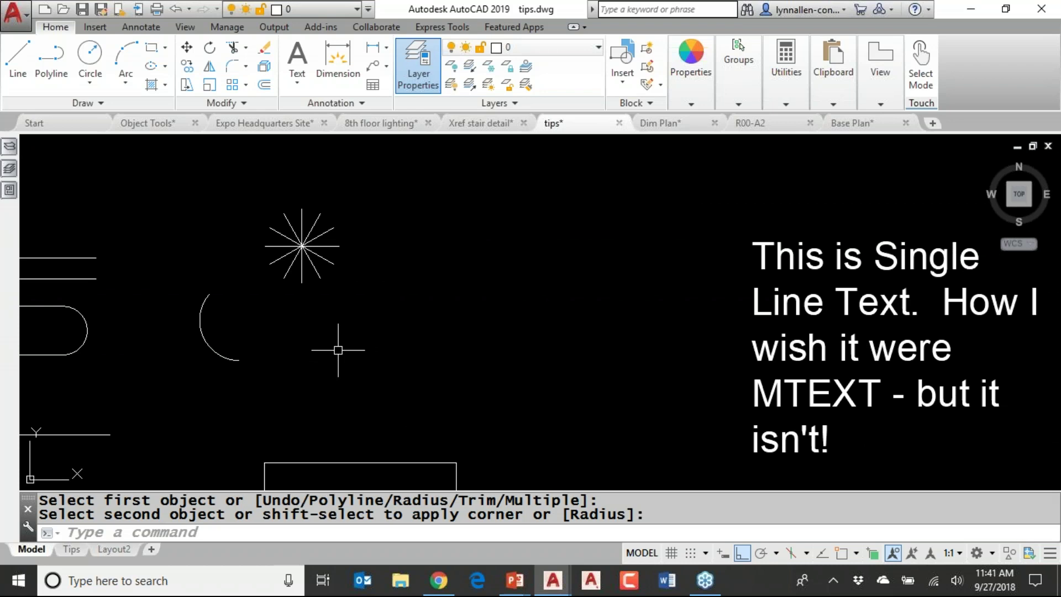
type("e")
key("Return")
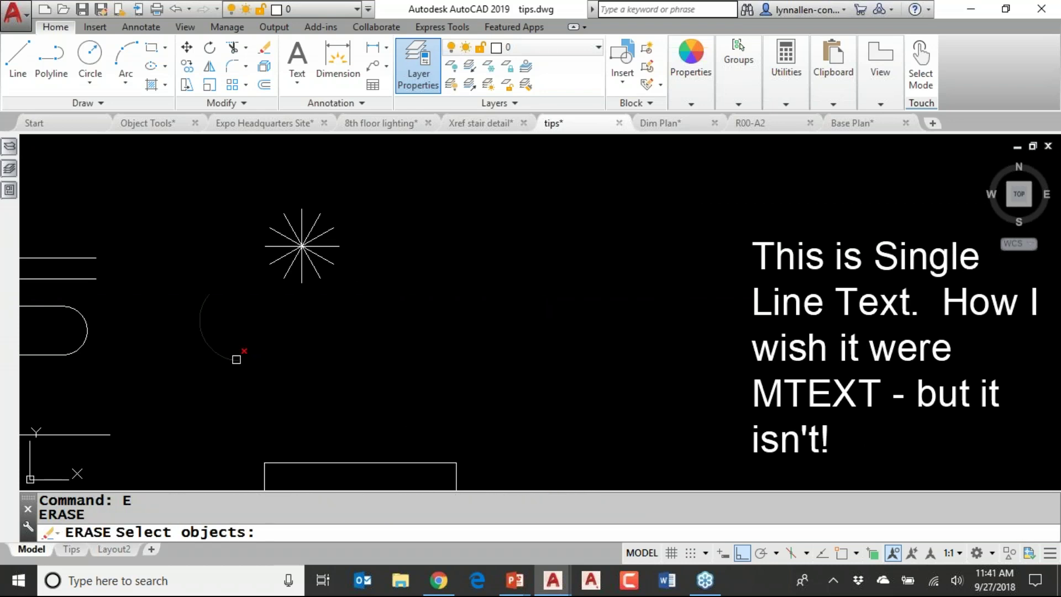
left_click(235, 359)
key("Return")
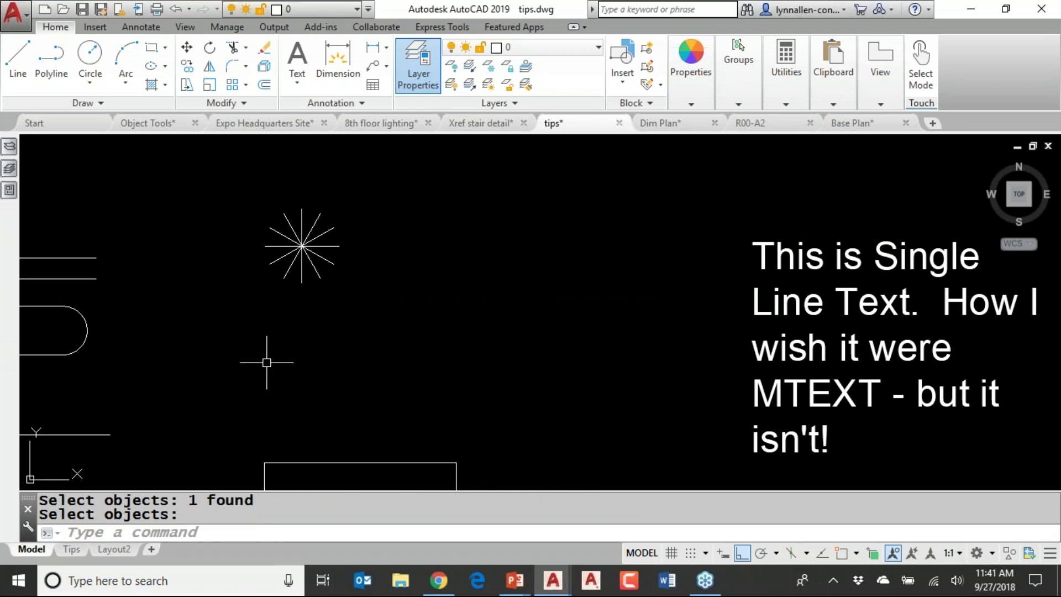
- With Ortho off, draw four connected zigzag line segments starting below the starburst and running to its right
type("l")
key("Return")
left_click(271, 362)
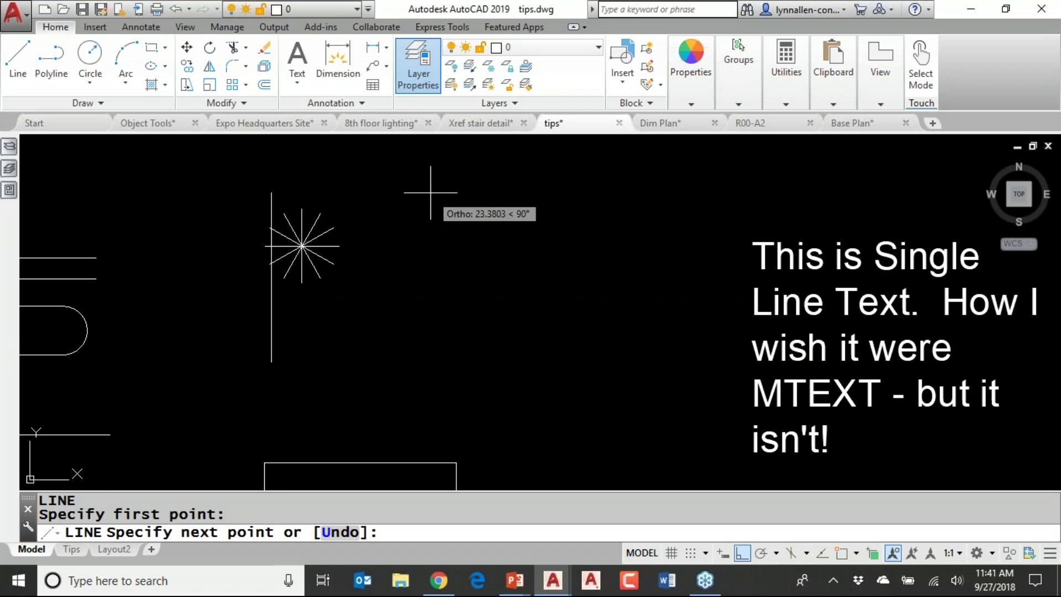
key("F8")
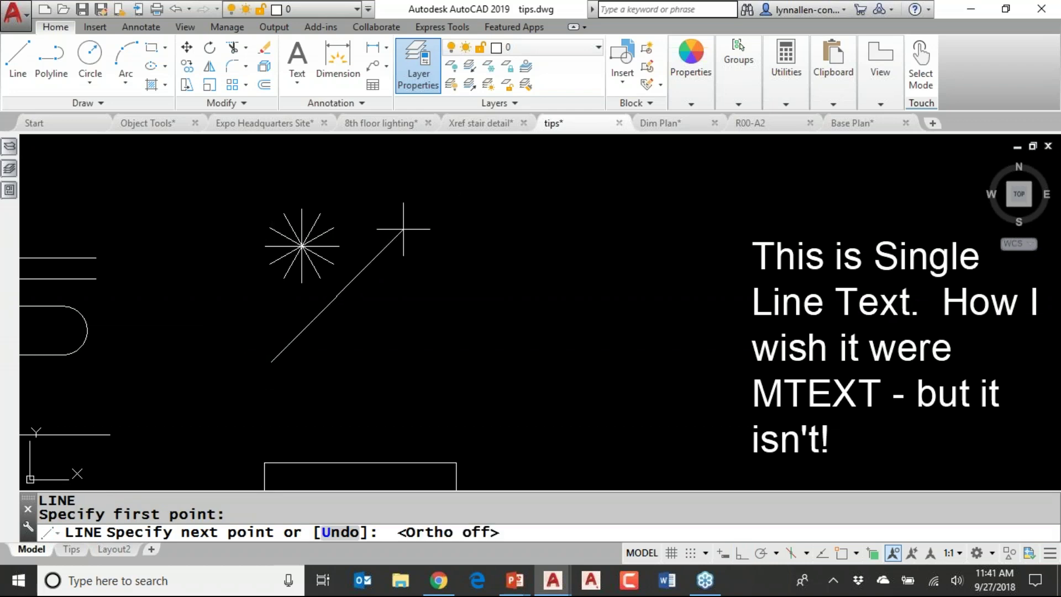
left_click(403, 229)
left_click(432, 306)
left_click(510, 228)
left_click(559, 330)
key("Return")
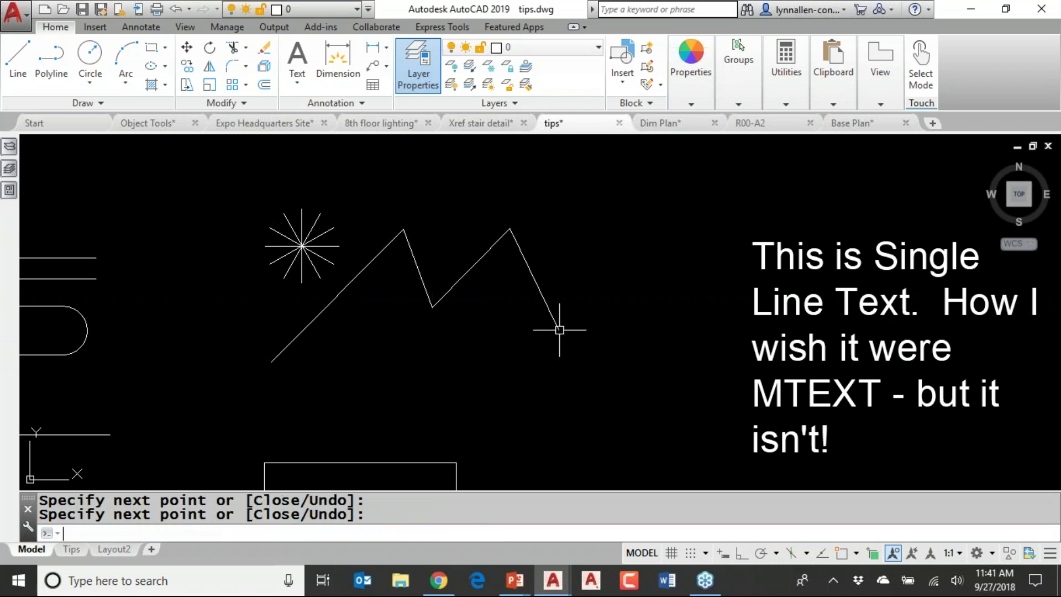
- Draw a circle of about 8.8 radius over the second peak of the new zigzag lines and a small circle around the first peak
type("c")
key("Return")
left_click(537, 206)
left_click(508, 262)
key("Return")
left_click(404, 234)
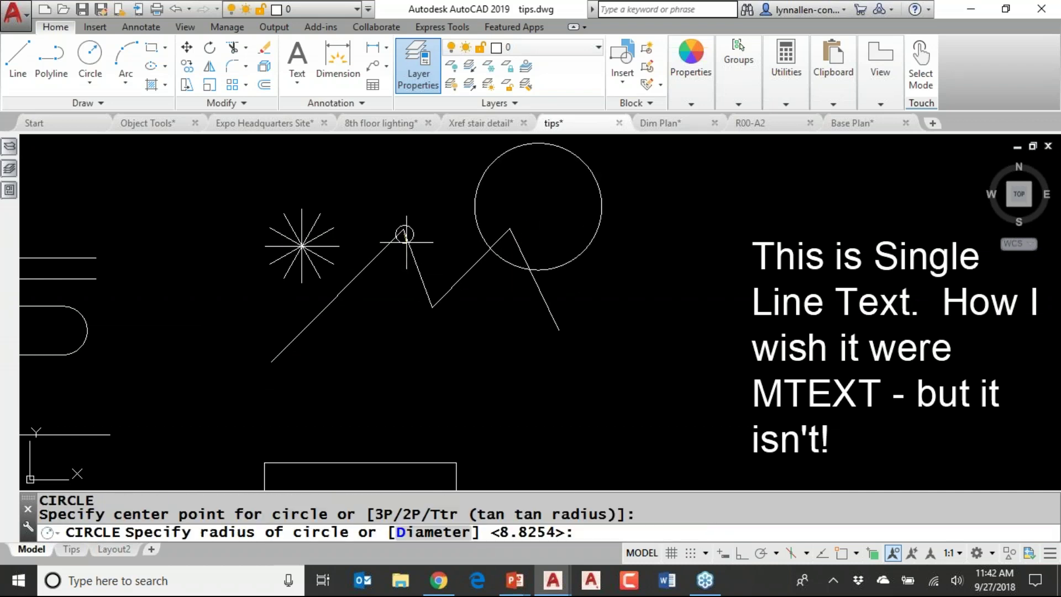
left_click(409, 250)
- Restore the erased arc with the OOPS command, keeping the newly drawn lines and circles
middle_click_drag(461, 367, 635, 320)
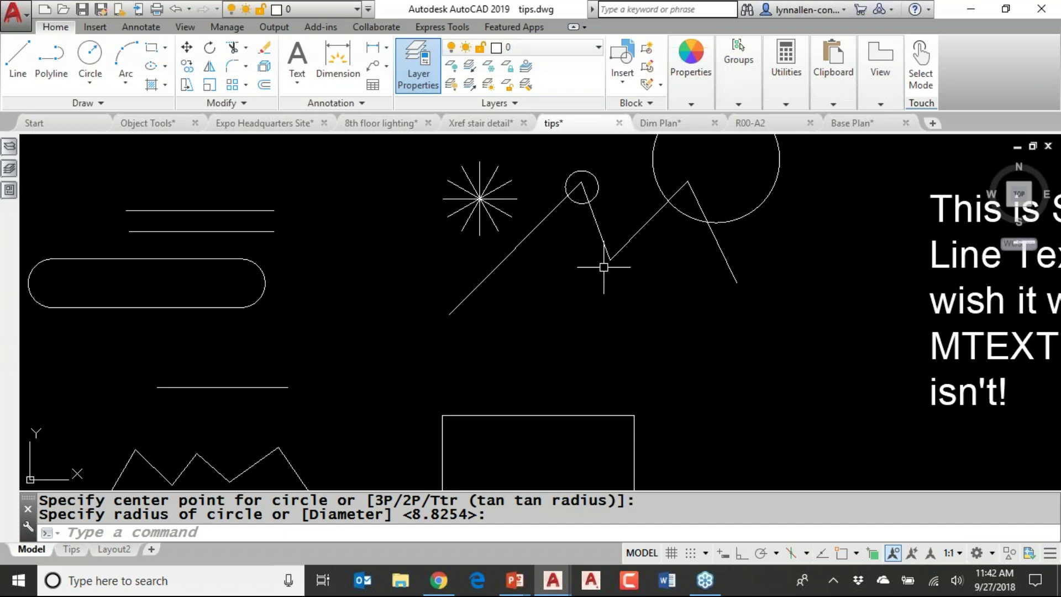
type("OOPS")
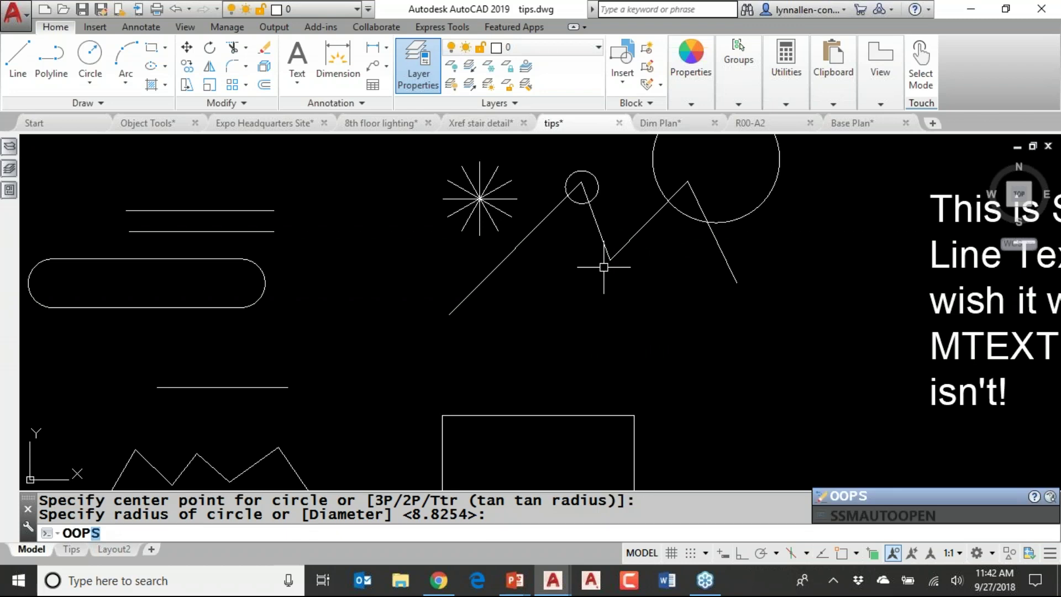
key("Return")
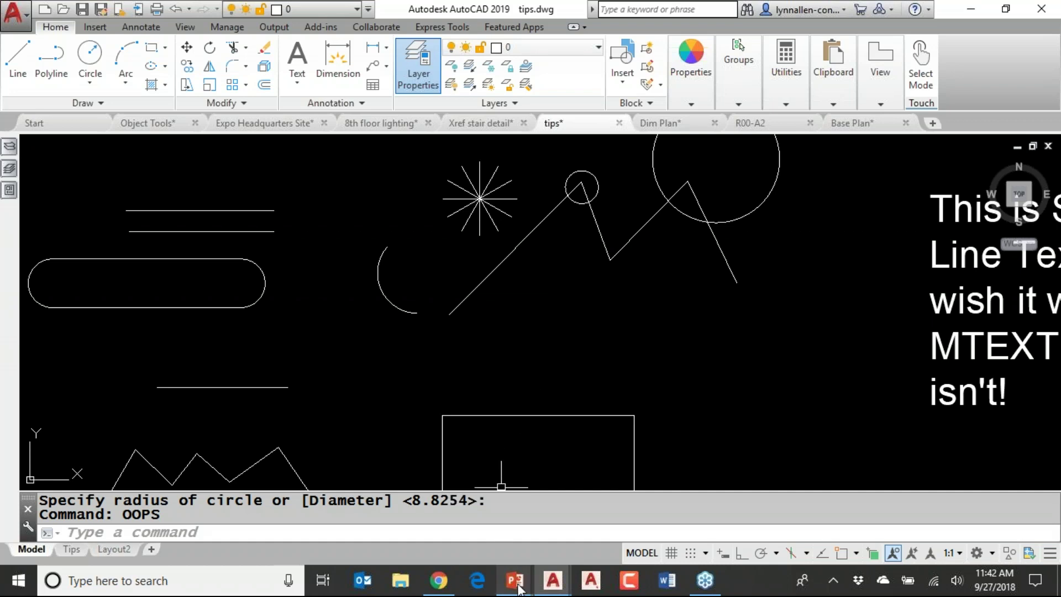
- Switch to the PowerPoint slide show to review the TimeSavers list
mouse_move(515, 580)
left_click(560, 542)
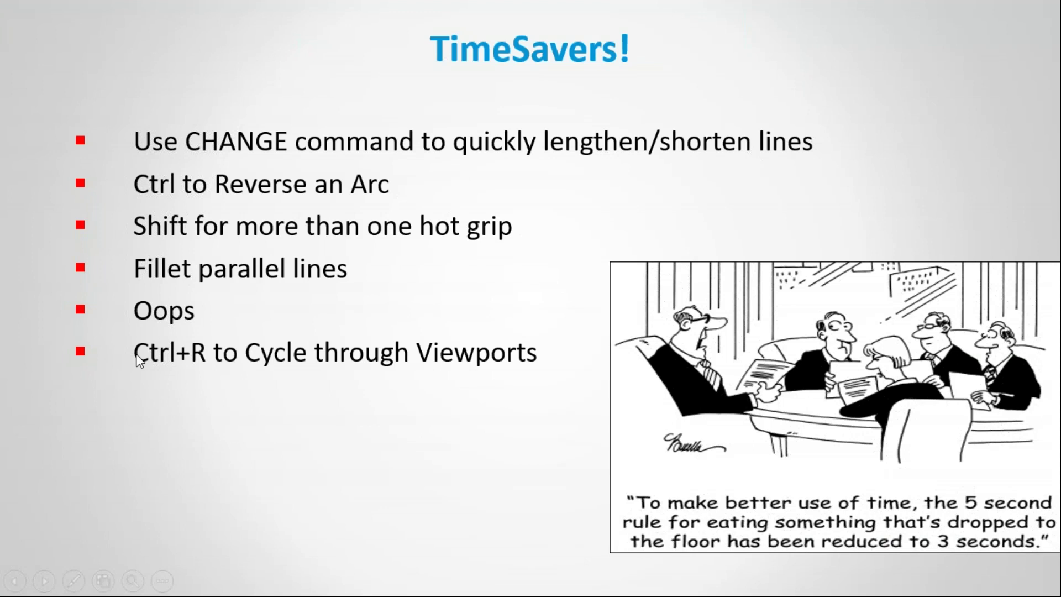
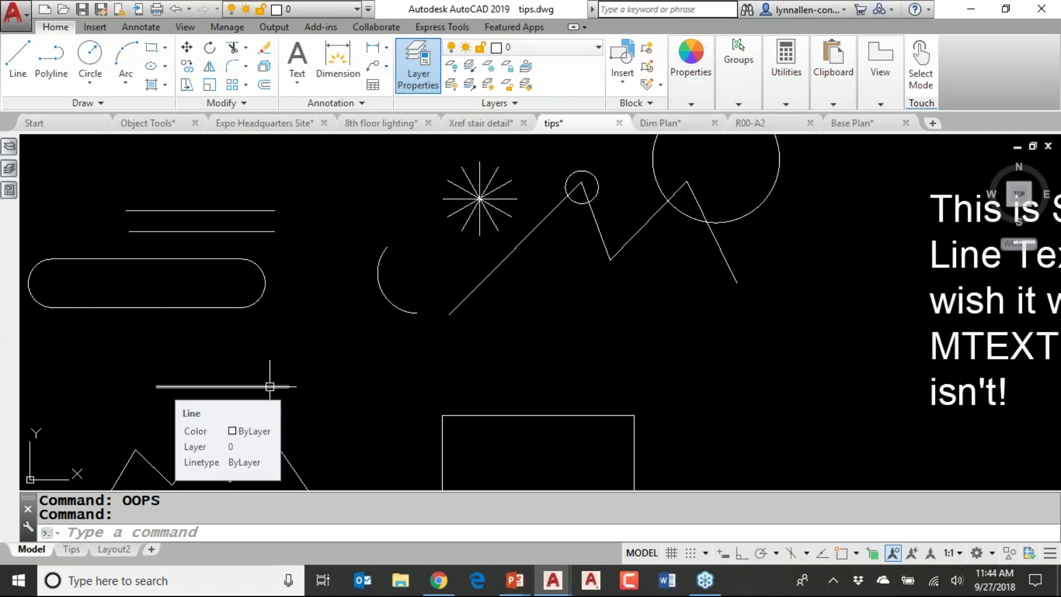
- Run PEDIT on the horizontal line below the slot and cancel at the polyline conversion prompt
type("PEDOT")
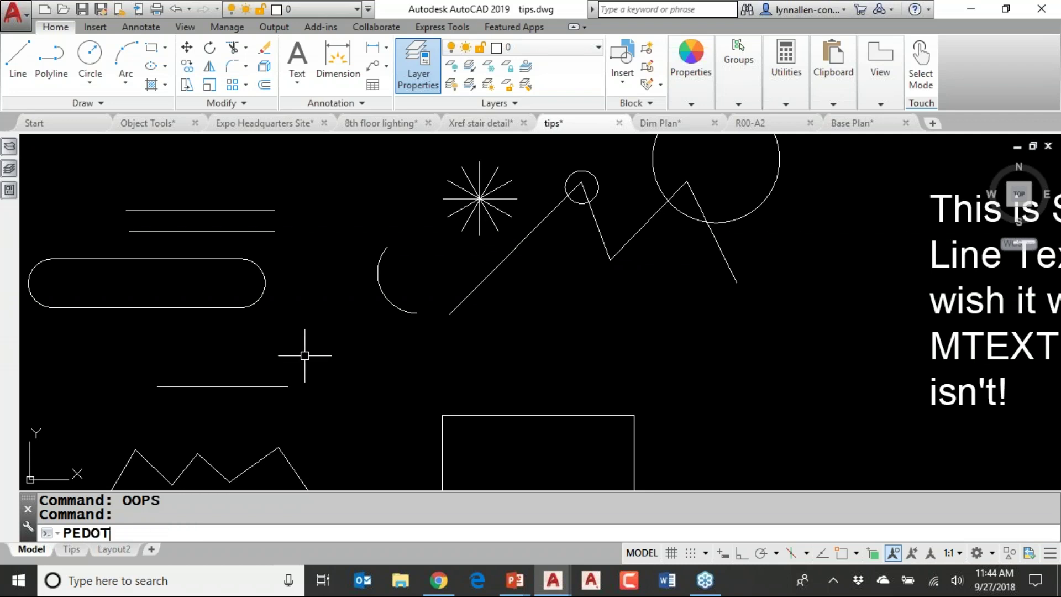
key("BackSpace")
key("BackSpace")
type("IT")
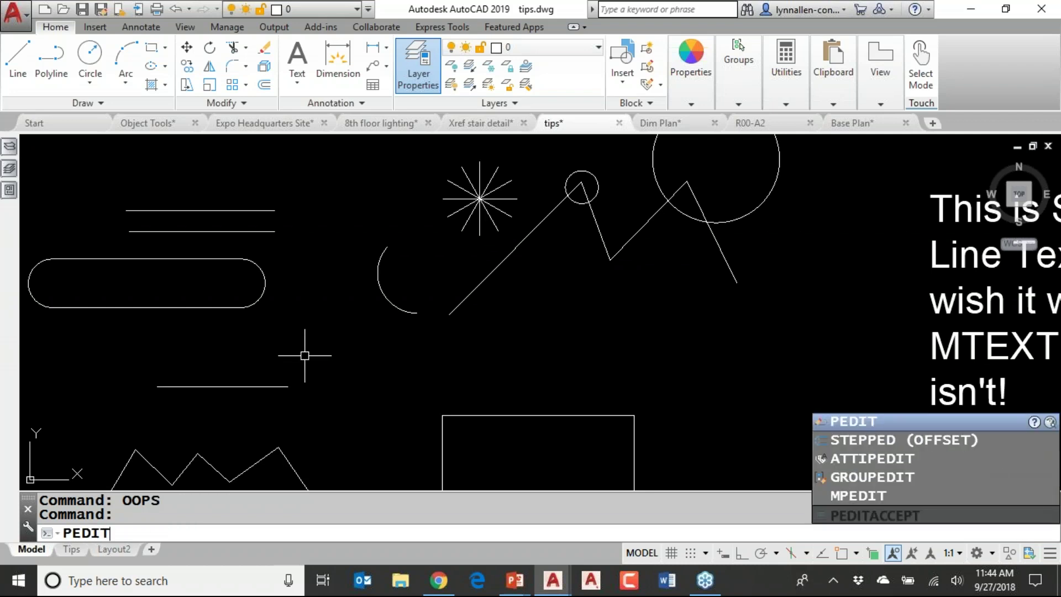
key("Return")
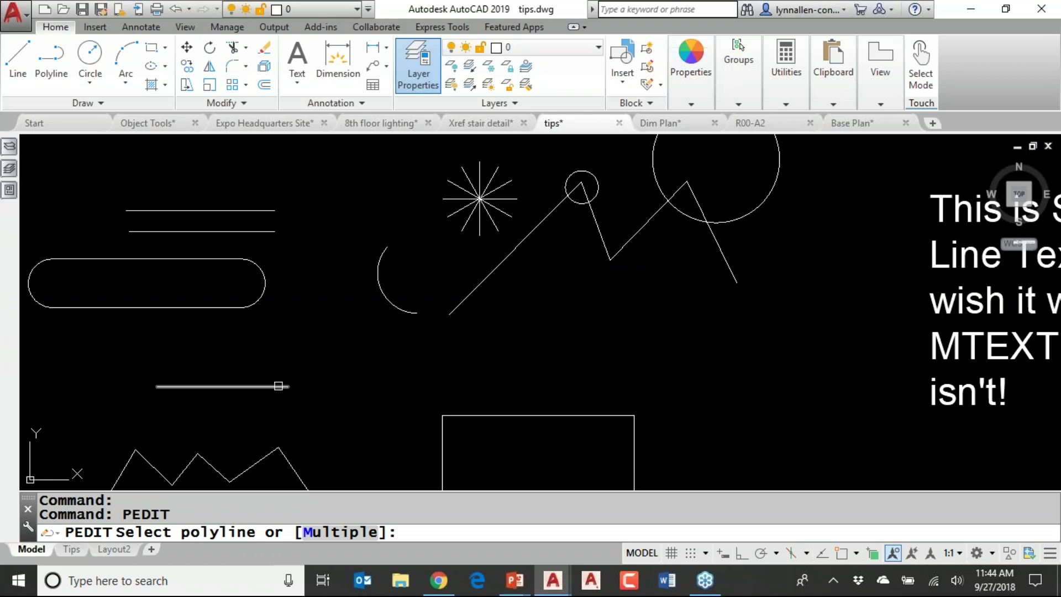
left_click(277, 386)
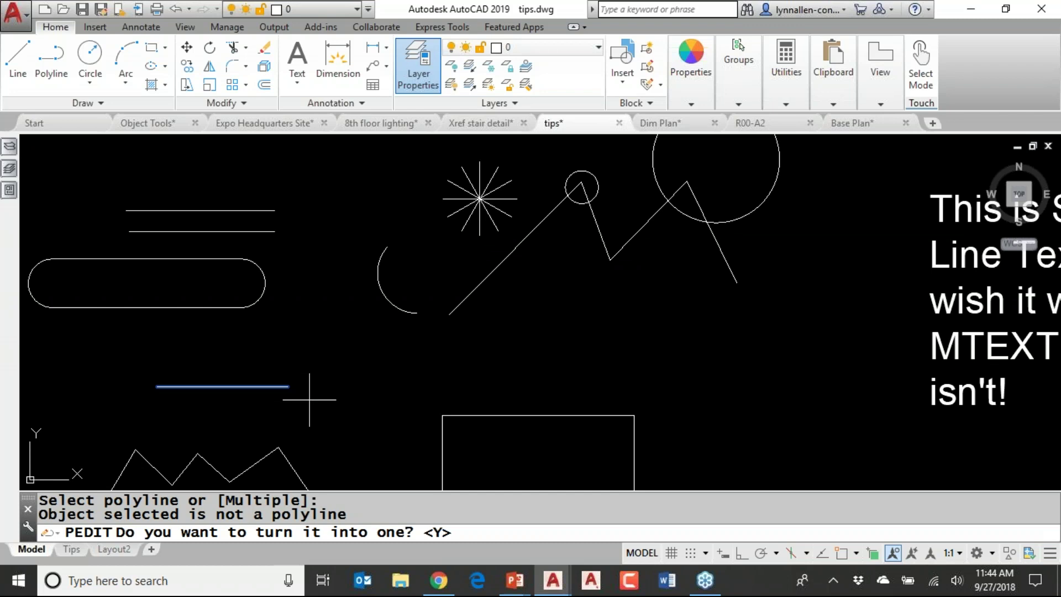
key("Escape")
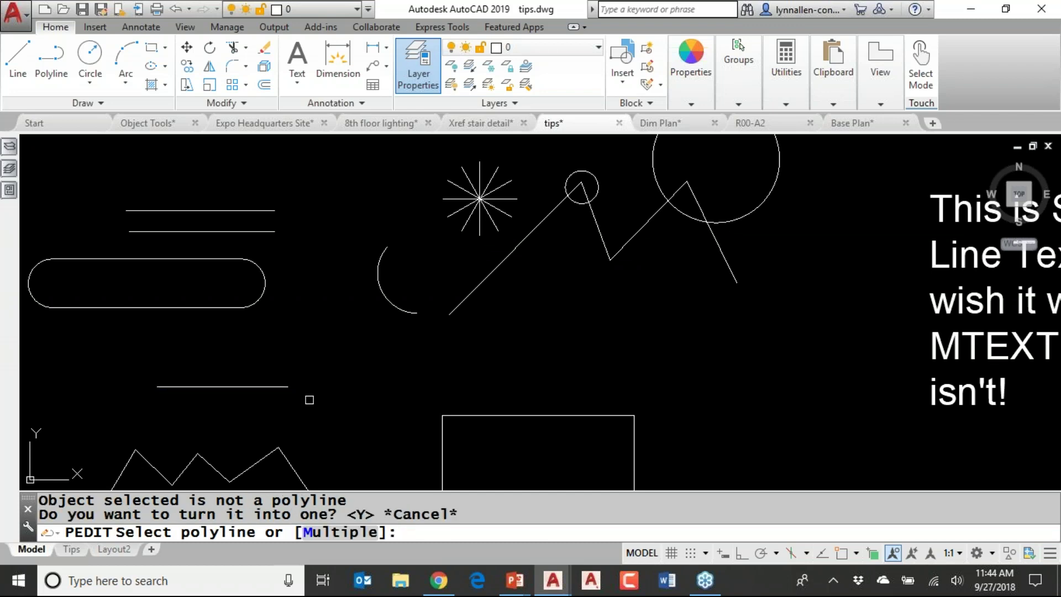
key("Escape")
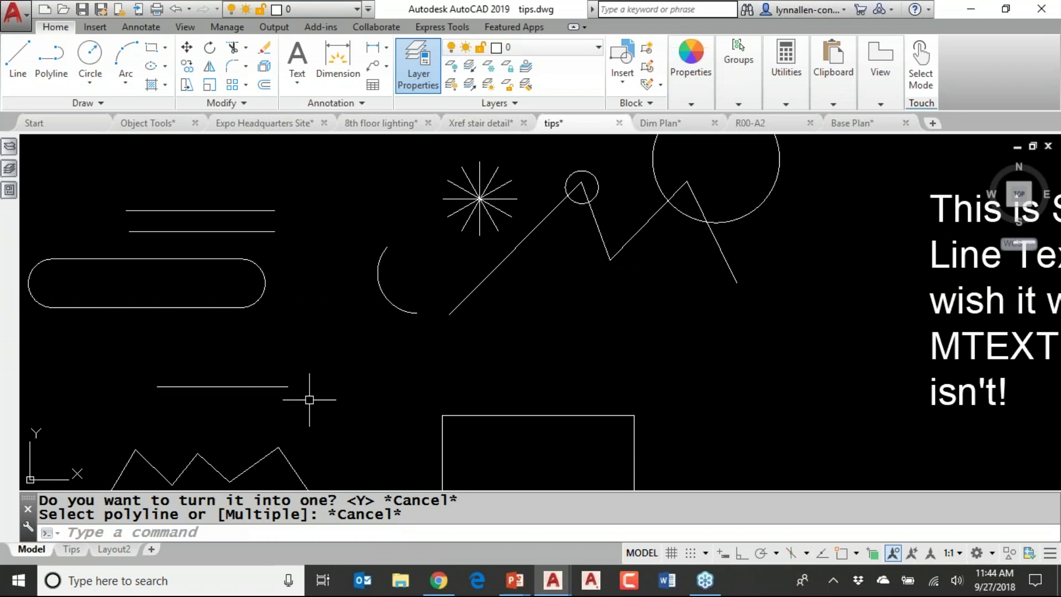
- Set the PEDITACCEPT system variable to 1
type("PEDITACCEPT")
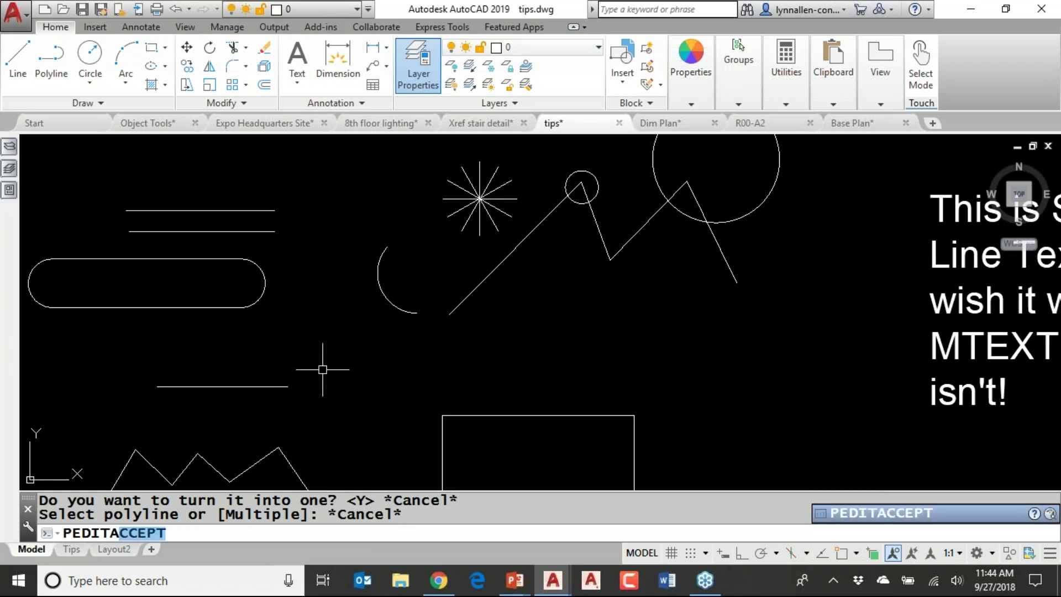
key("Return")
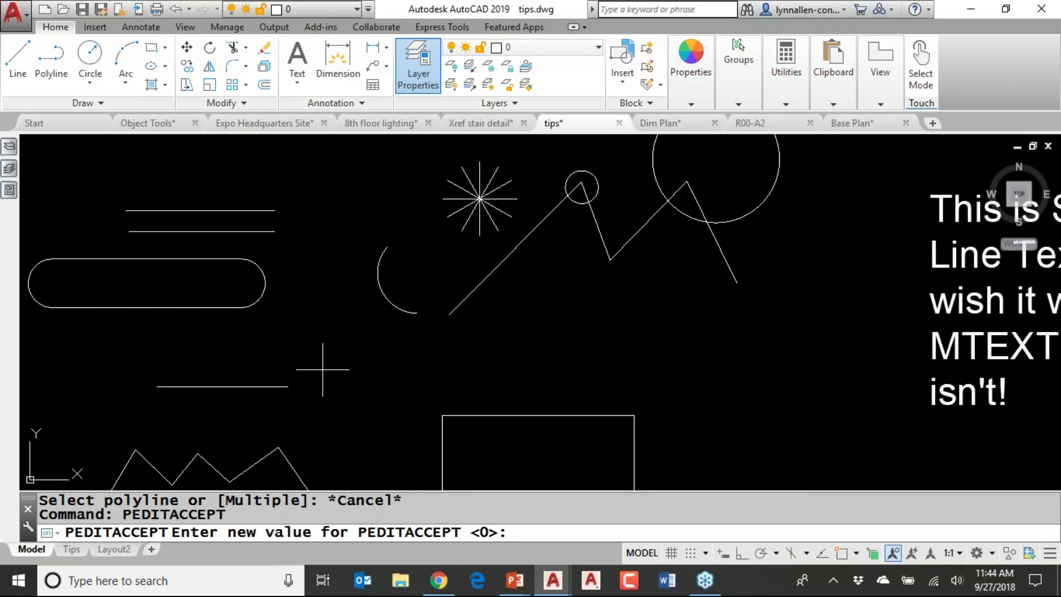
type("1")
key("Return")
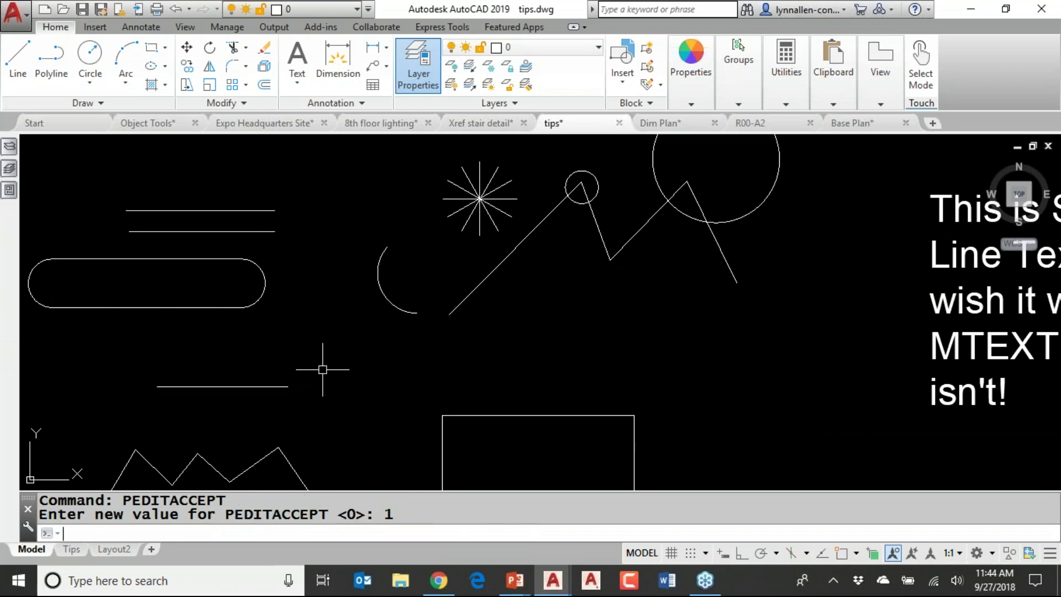
- Convert the horizontal line below the slot into a polyline with PEDIT, and leave the command
type("PEDIT")
key("Return")
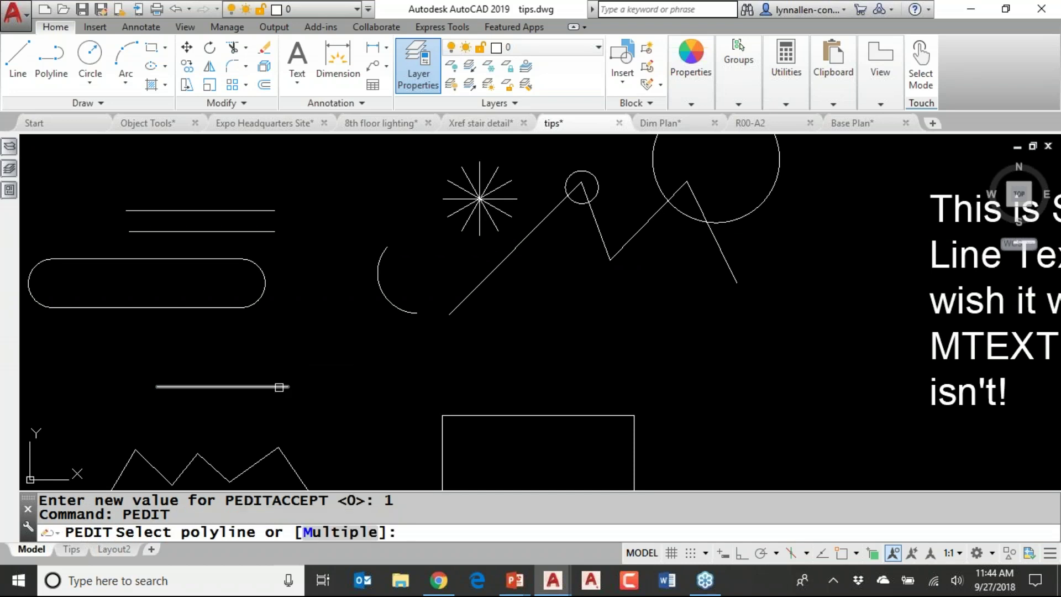
left_click(279, 386)
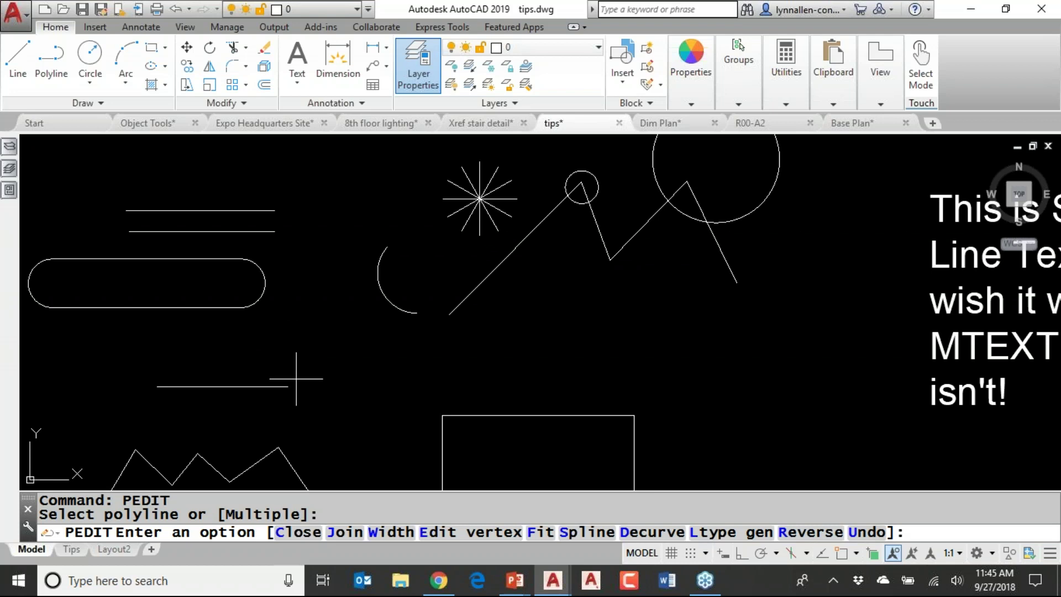
middle_click_drag(648, 337, 567, 374)
type("T")
key("Return")
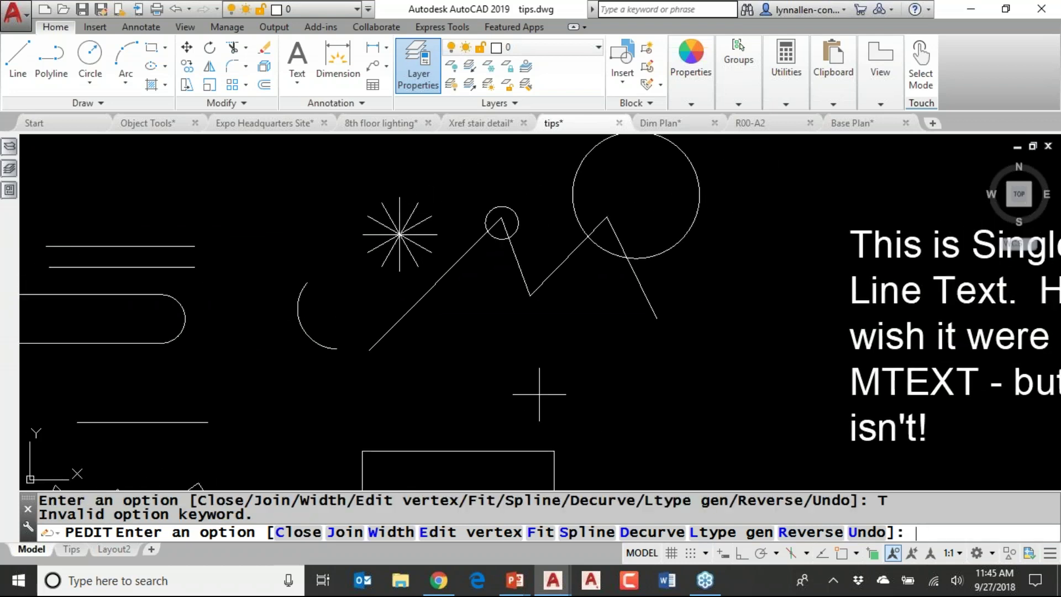
key("Escape")
key("Escape")
- Start the MTEXT command to view the sample text at the cursor, and cancel it
type("T")
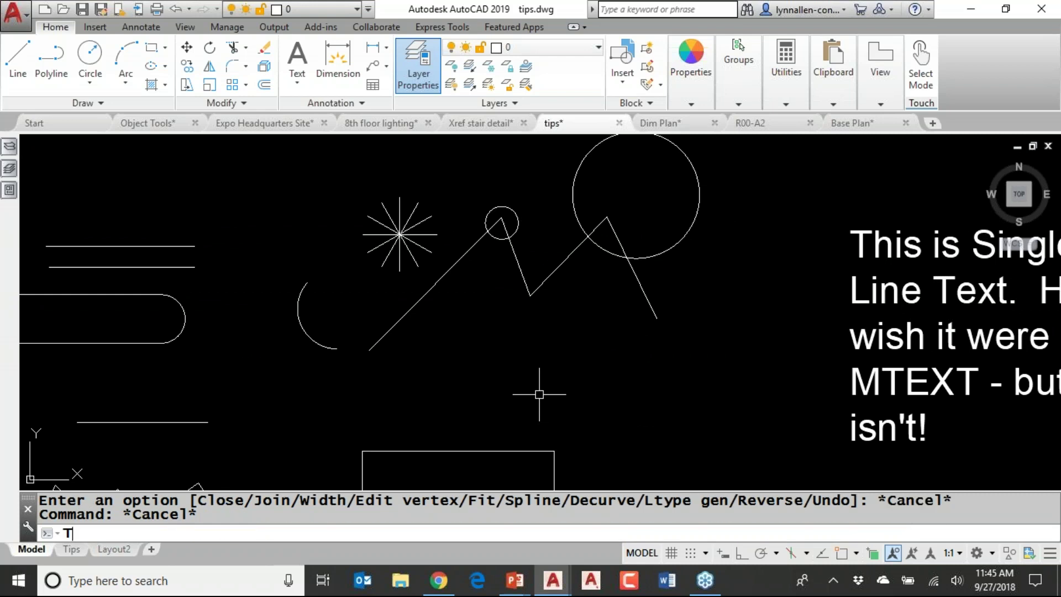
key("Return")
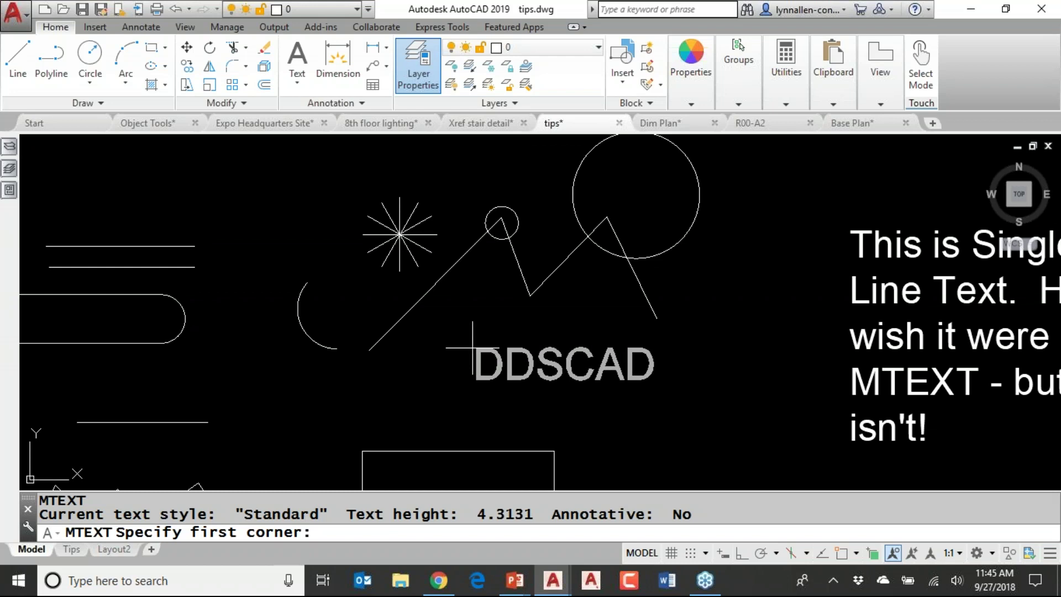
key("Escape")
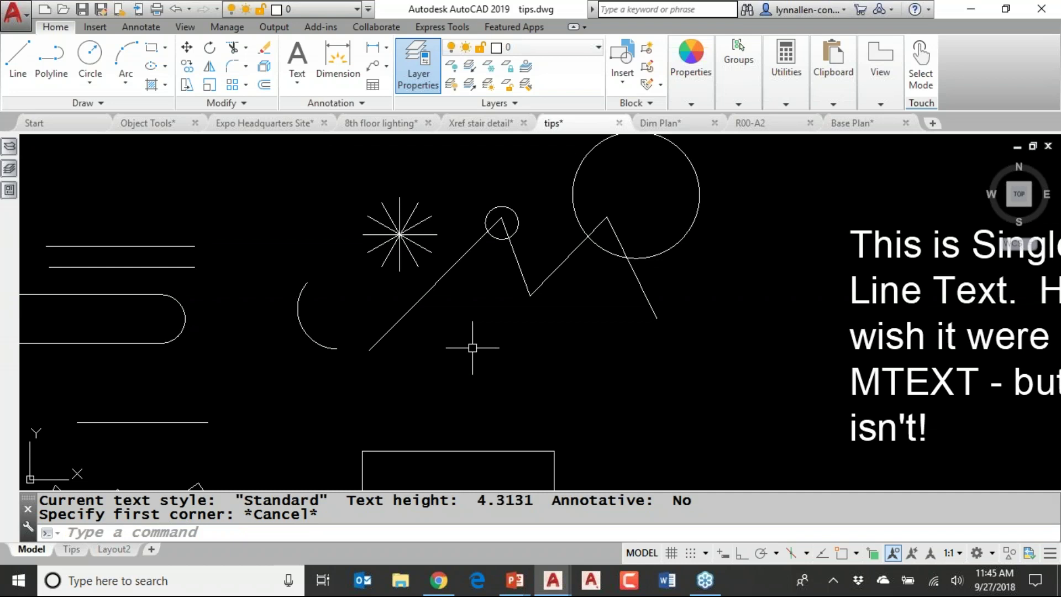
- Set the MTJIGSTRING system variable to AutoCAD
type("MTJIGSTRING")
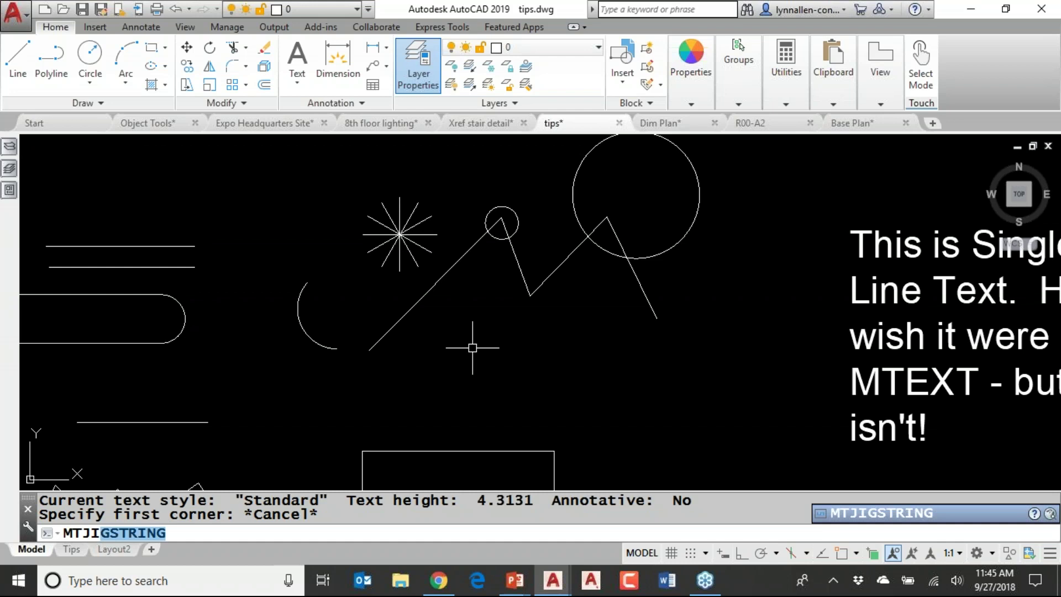
key("Return")
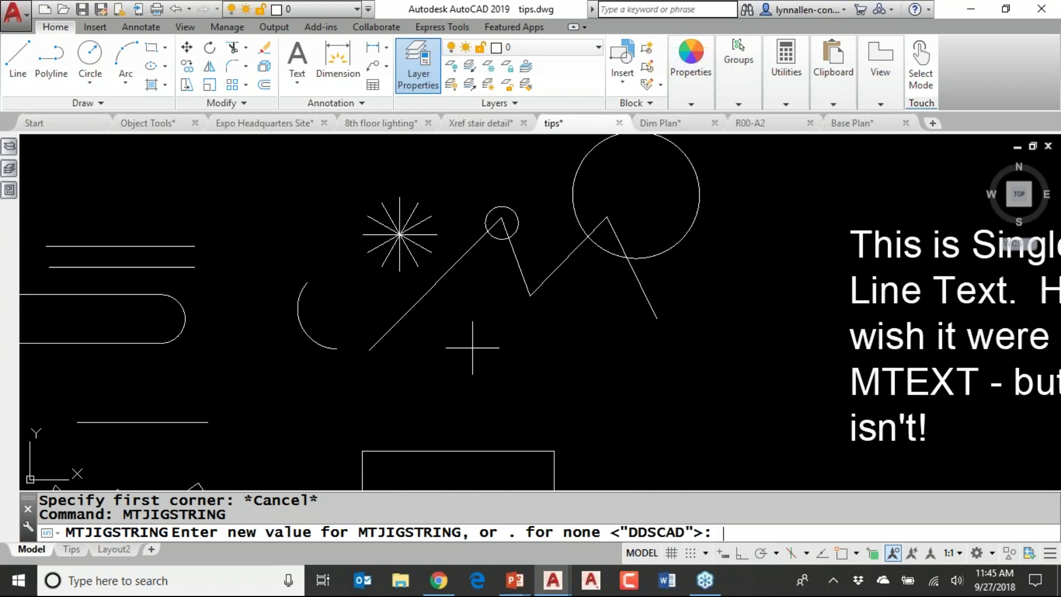
type("AutoCAD")
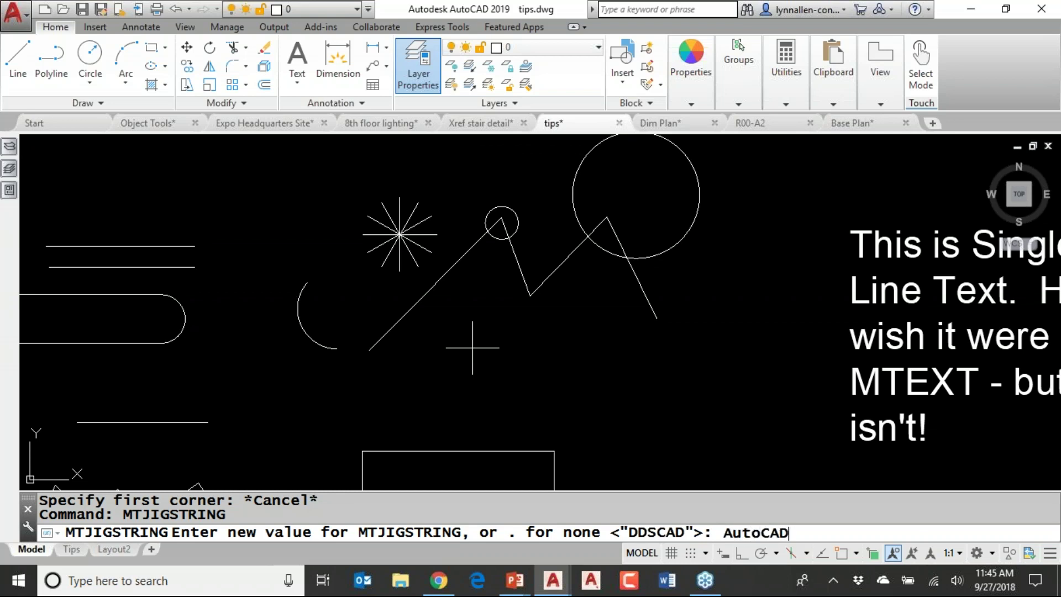
key("Return")
- Run MTEXT again to check the new sample text at the cursor, and leave the command
type("t")
key("Return")
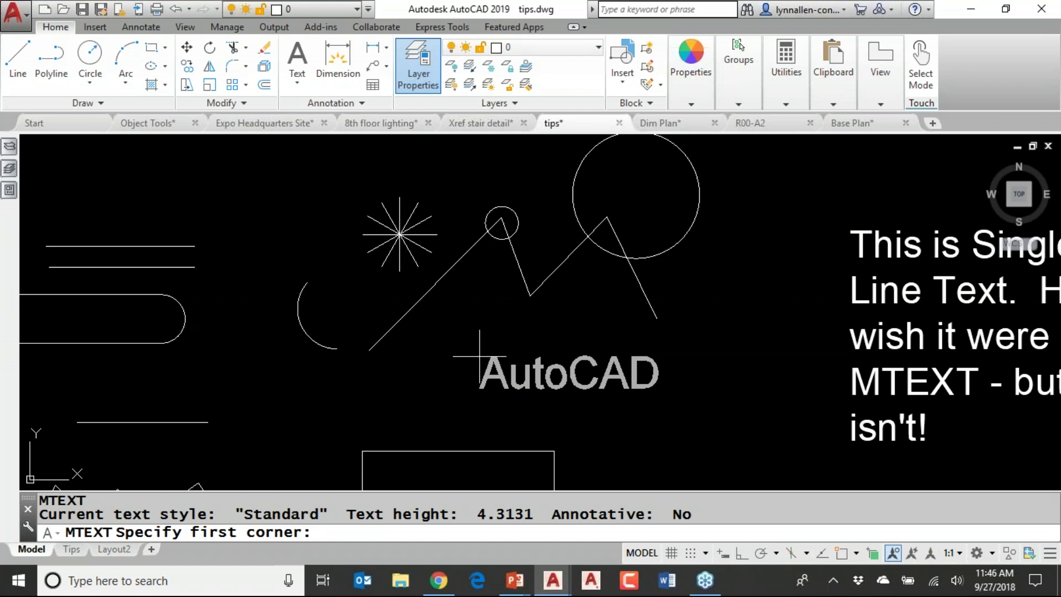
key("Escape")
key("Escape")
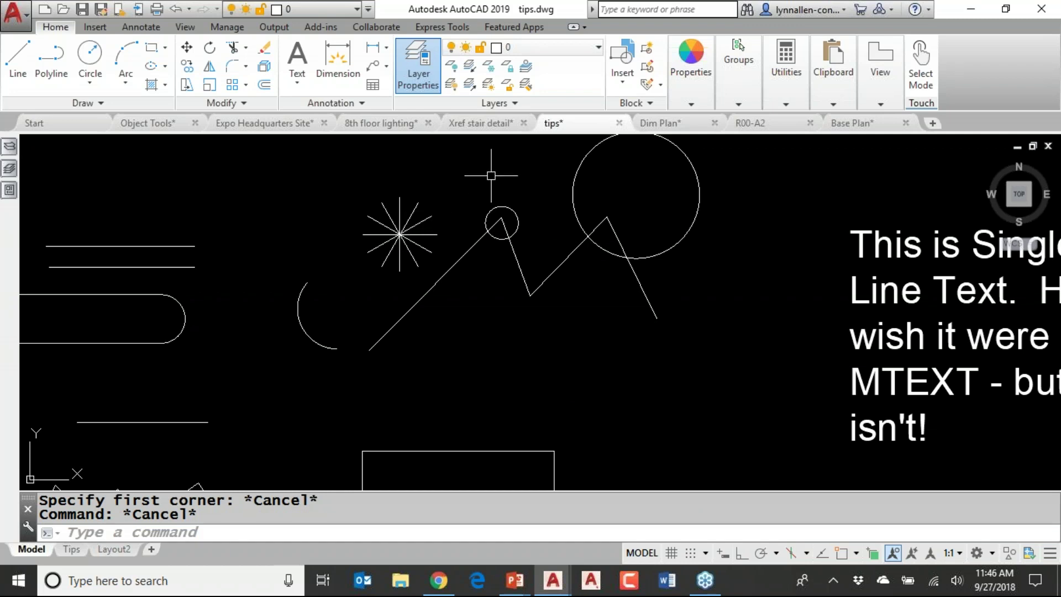
- Open the system variables editor, clear its pickbox filter, and examine the descriptions of CENTERCROSSSIZE and CENTERMT
left_click(460, 32)
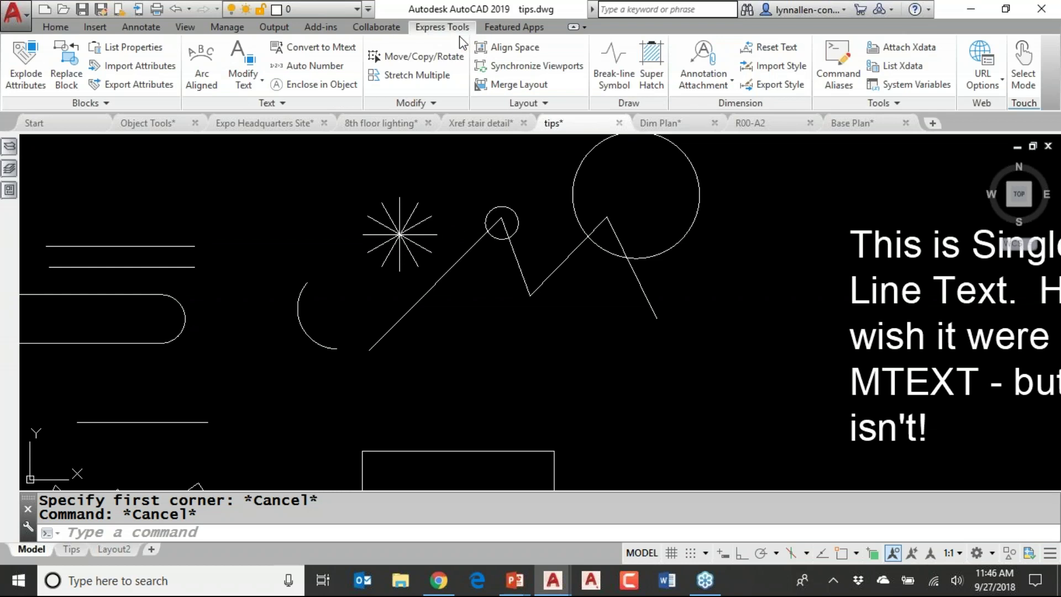
left_click(897, 86)
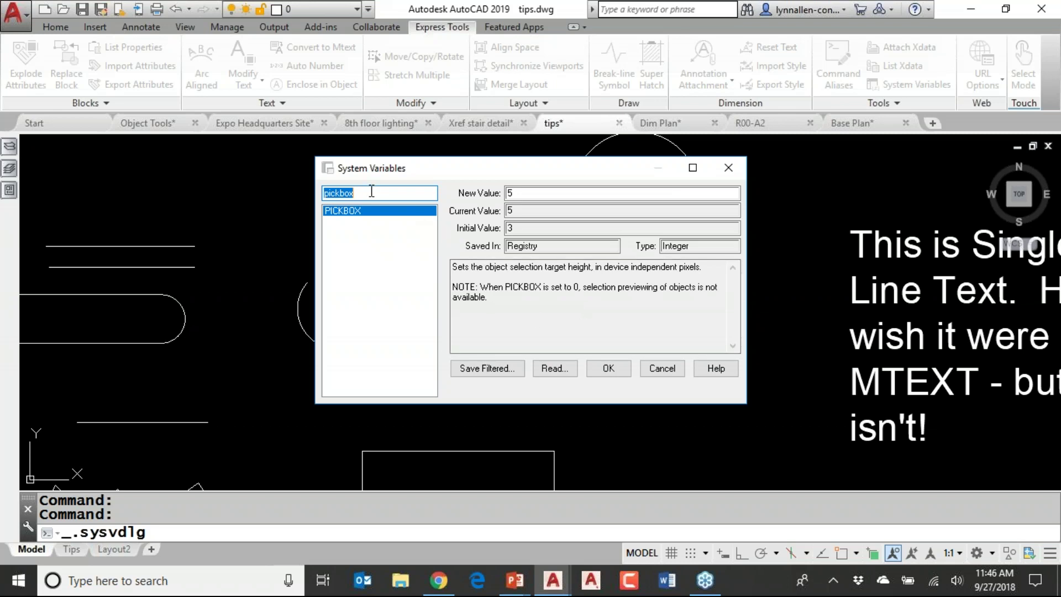
key("BackSpace")
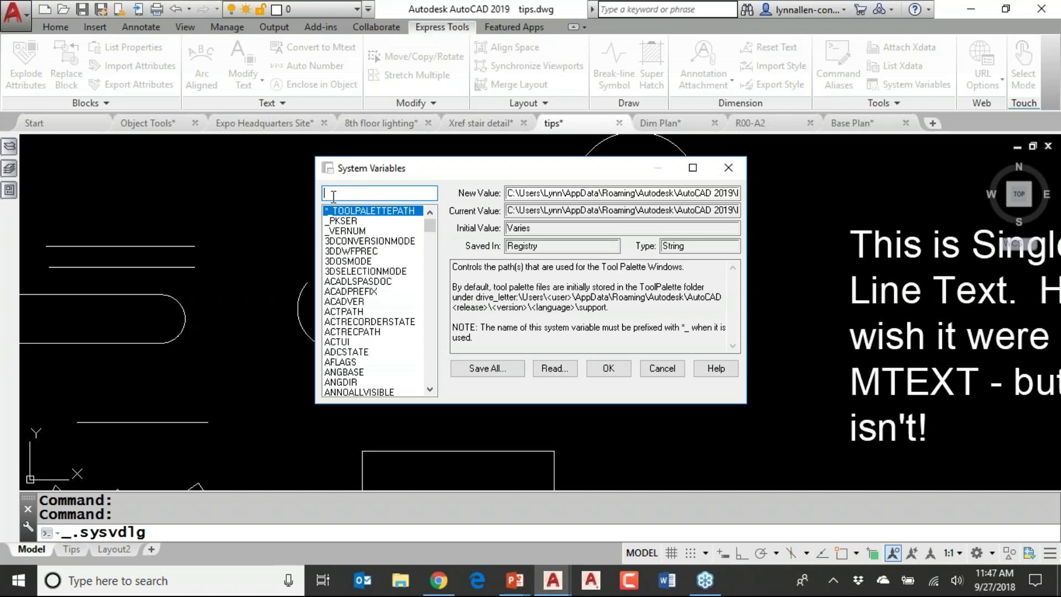
scroll(431, 287, "down", 10)
scroll(431, 298, "down", 15)
left_click(365, 292)
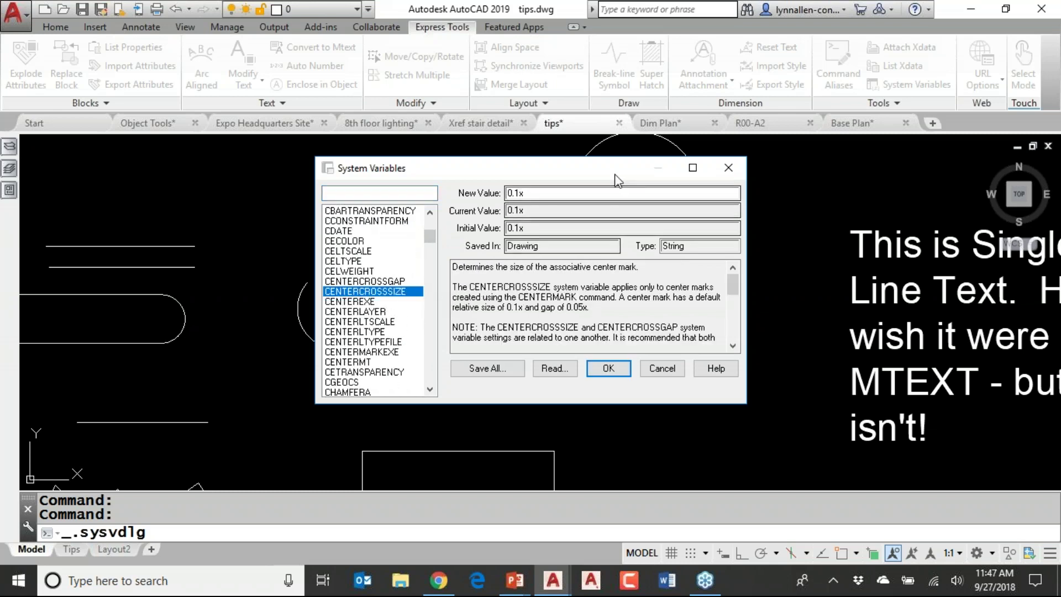
left_click(395, 362)
mouse_move(430, 237)
left_mouse_down()
mouse_move(430, 251)
mouse_move(432, 228)
left_mouse_up()
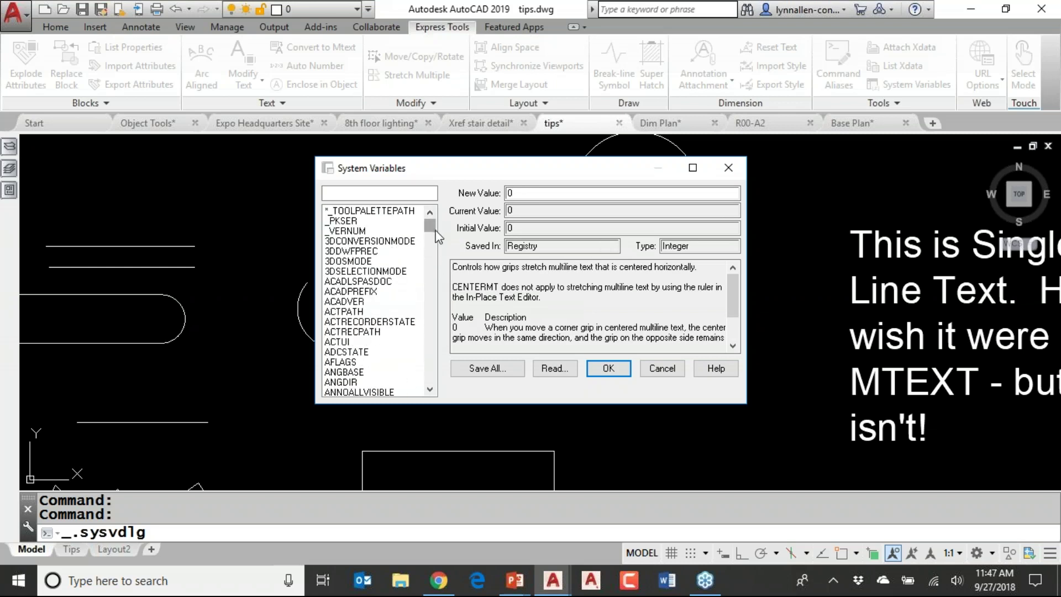
- Filter the system variables with mtjig* to review MTJIGSTRING, and close the editor without changes
left_click(382, 194)
type("mt")
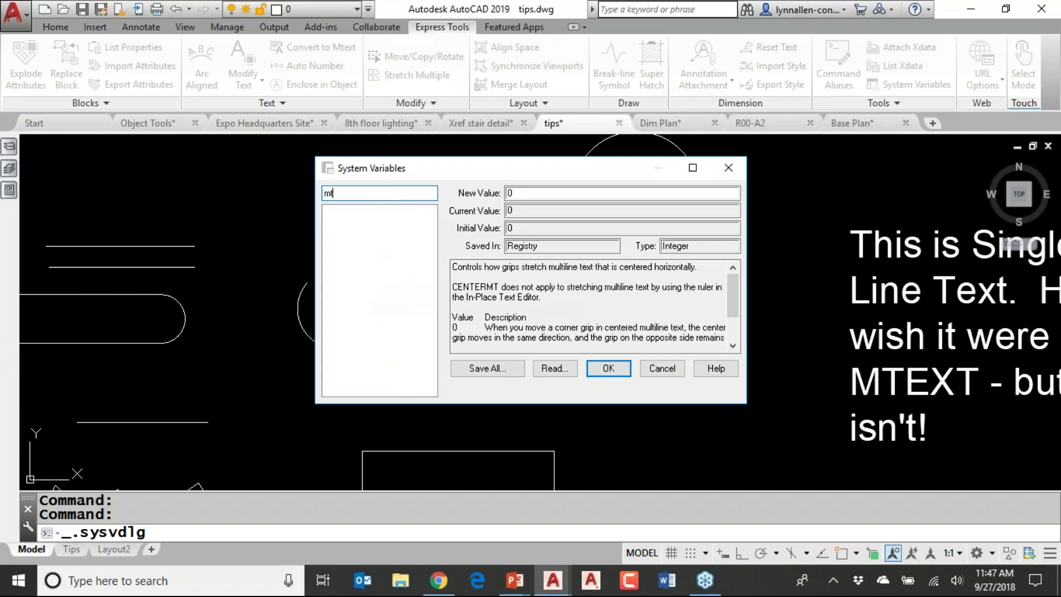
type("jig*")
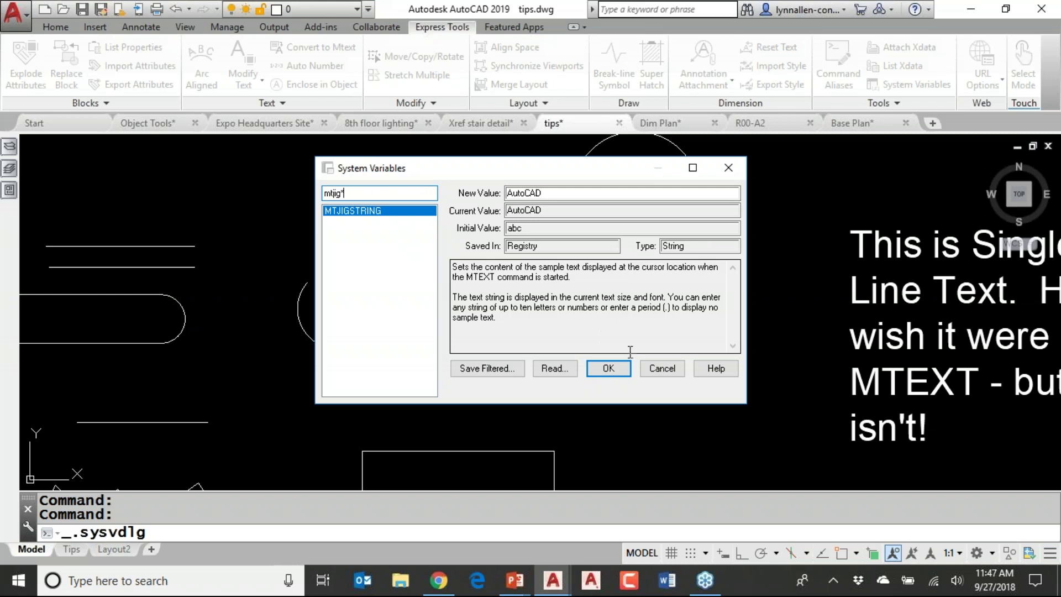
left_click(652, 371)
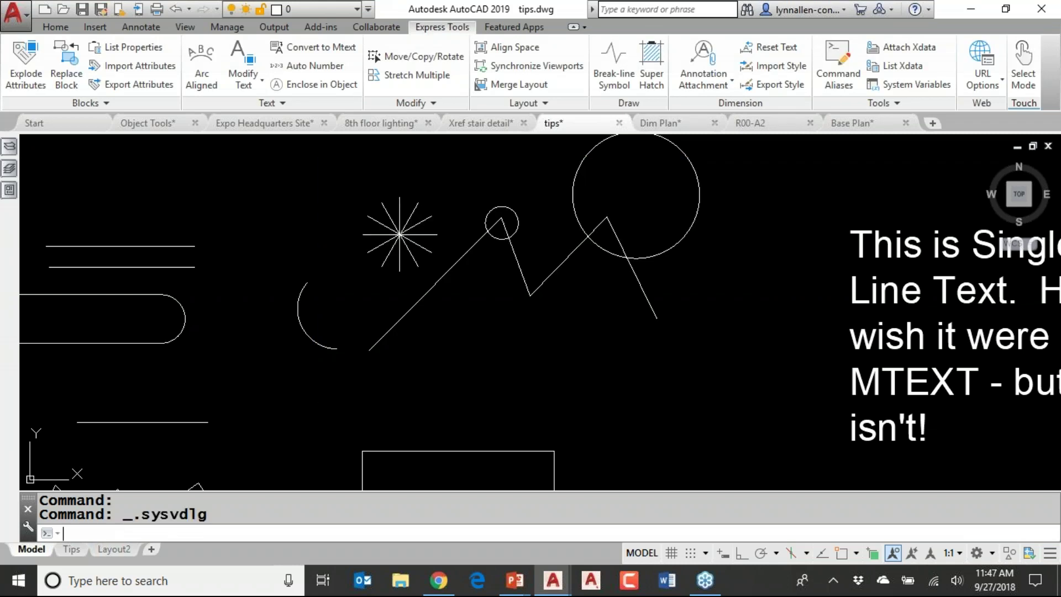
- Reopen the system variables editor, clear the filter, and inspect the .svf save and read dialogs, cancelling each and the editor
key("Return")
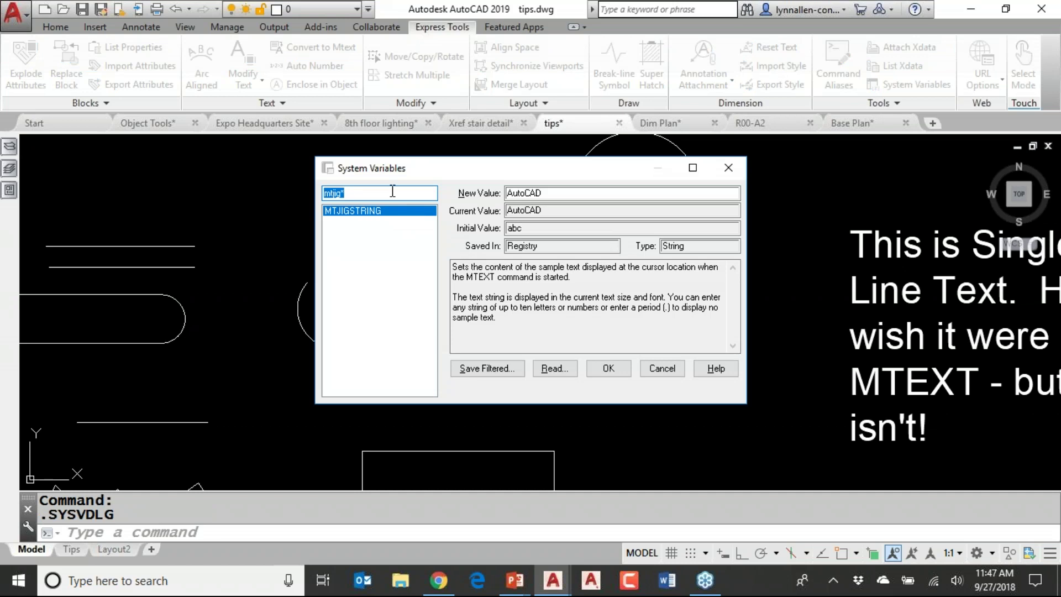
key("BackSpace")
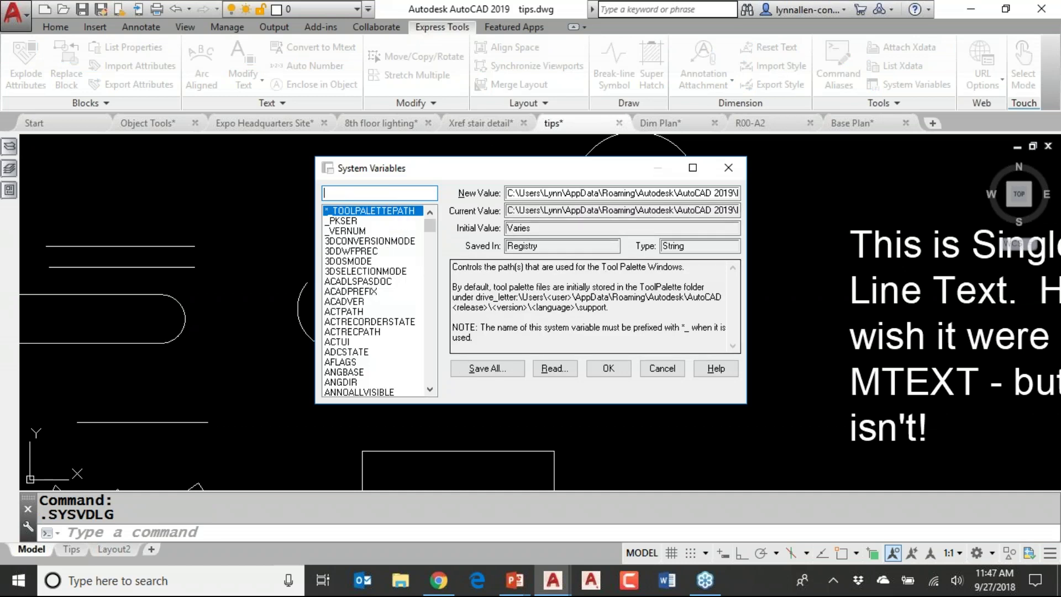
left_click(506, 370)
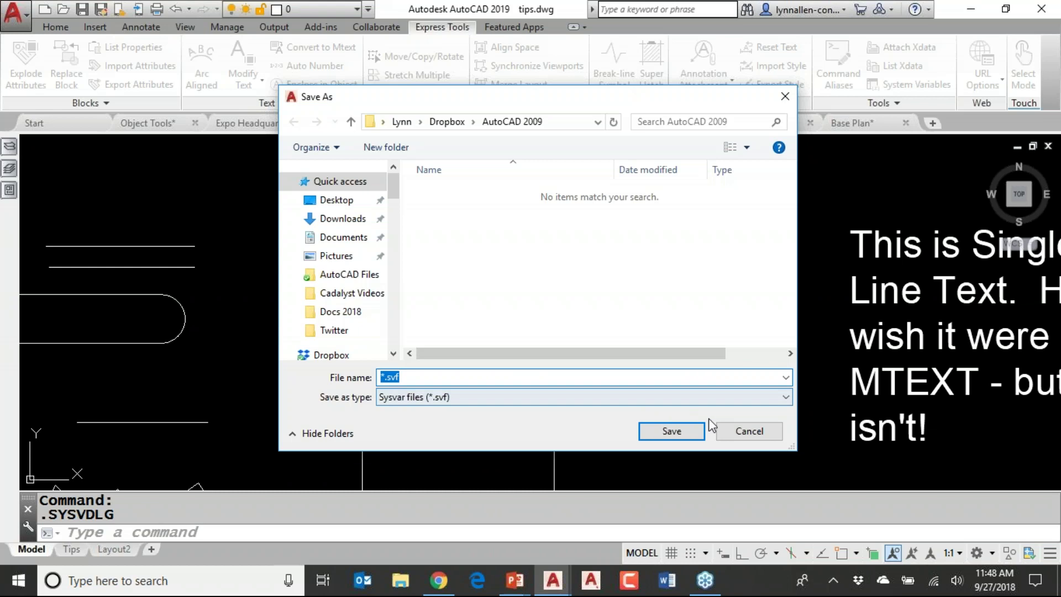
left_click(736, 430)
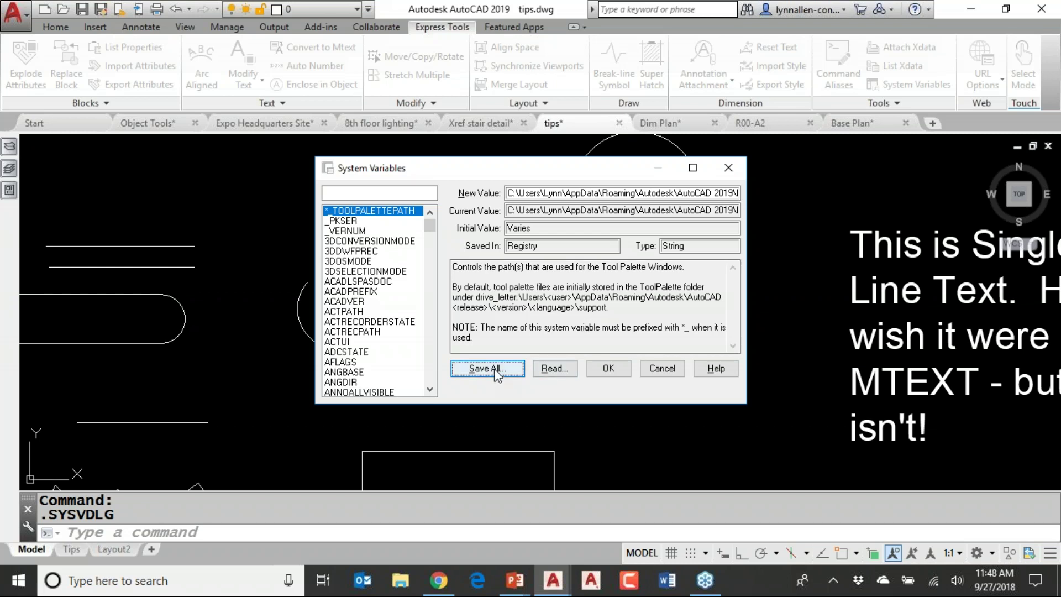
left_click(565, 374)
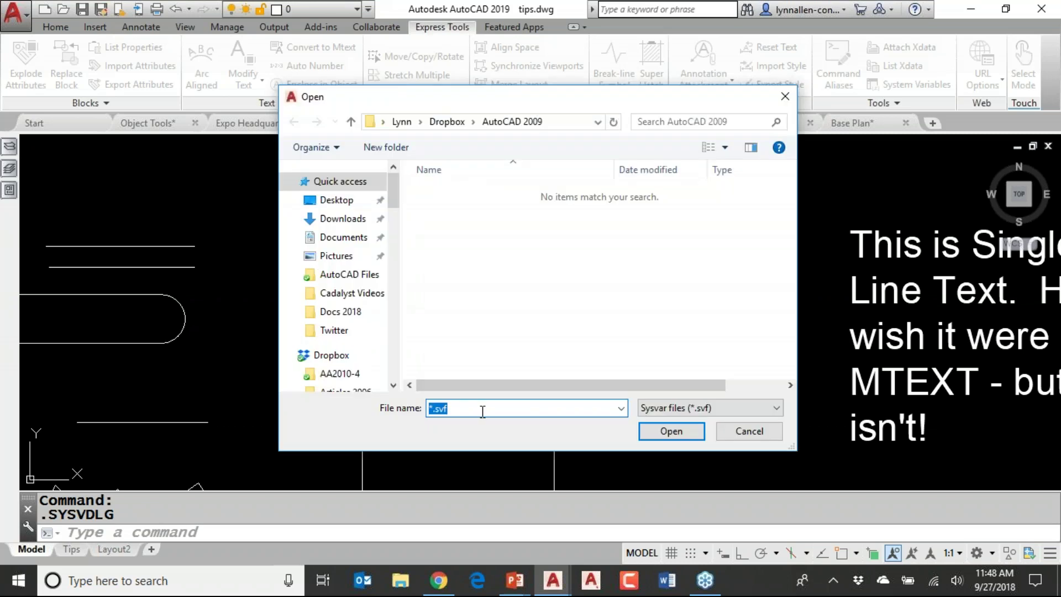
left_click(749, 431)
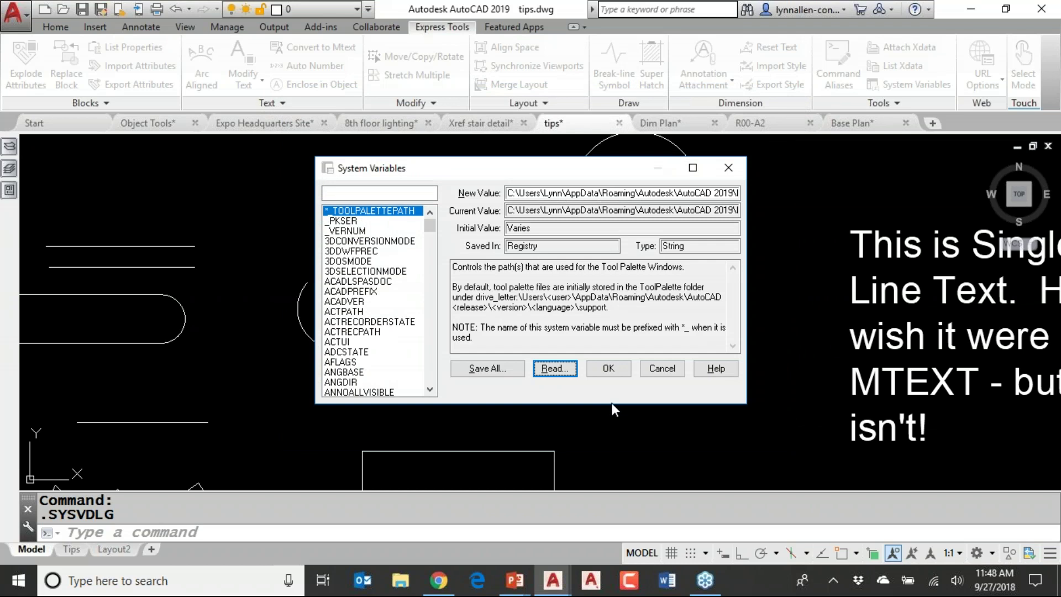
left_click(669, 373)
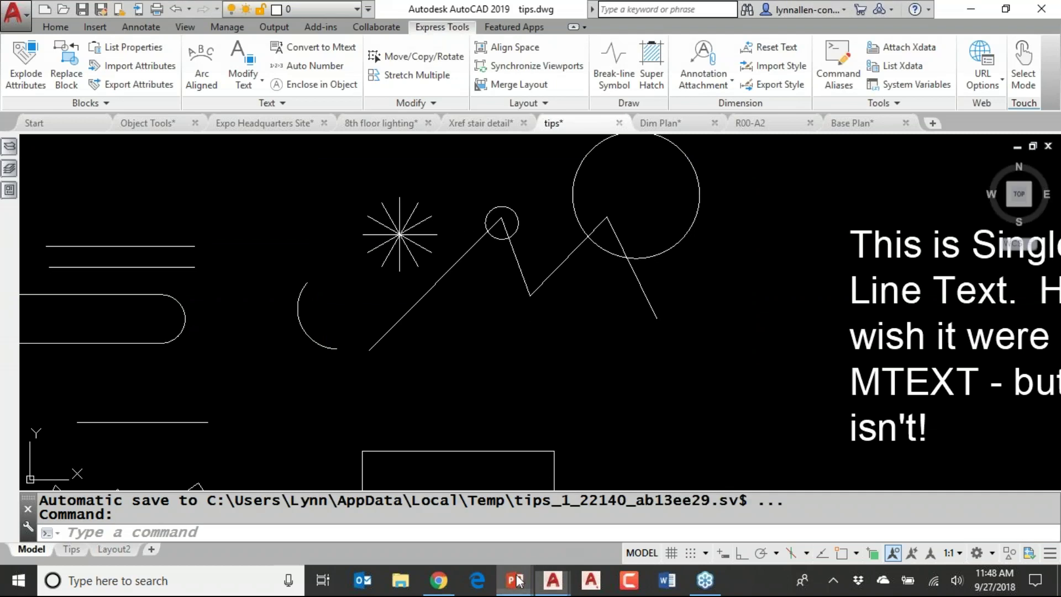
- Switch to the PowerPoint slide show, review Cool System Variables, and advance to the Smart Dimensioning slide
mouse_move(515, 580)
left_click(564, 521)
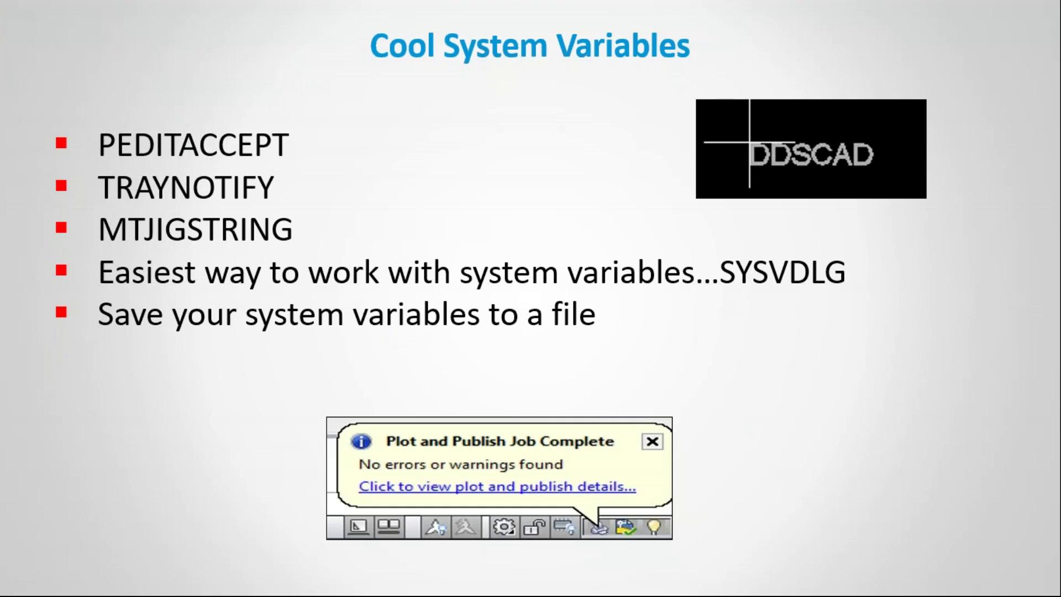
left_click(558, 279)
left_click(558, 279)
left_click(558, 279)
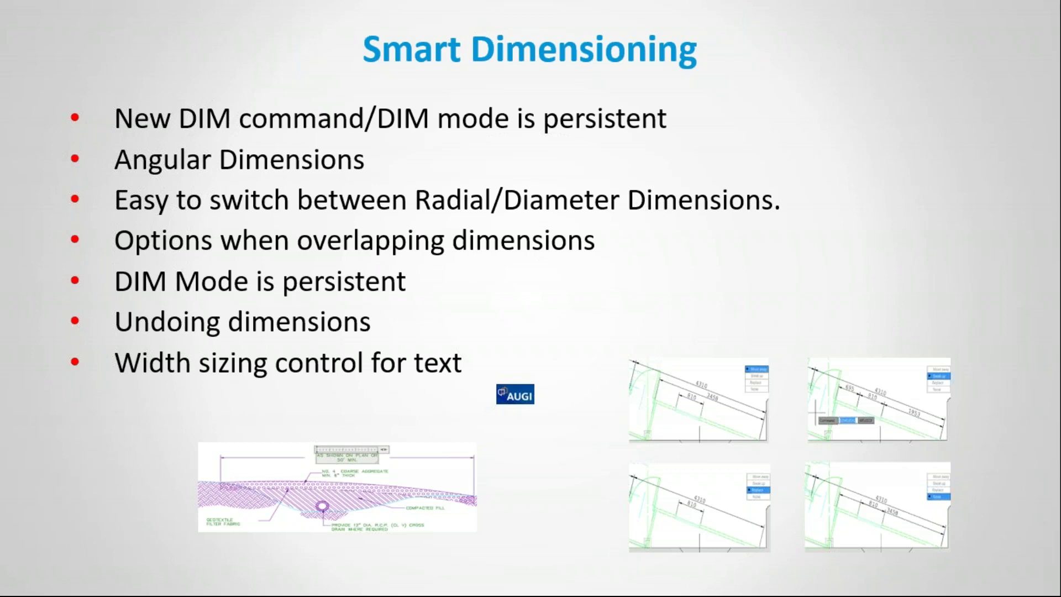
- Switch back to AutoCAD and bring up the Dimensioning layout of Dim Plan.dwg with the floor plan enlarged
key("alt+Tab")
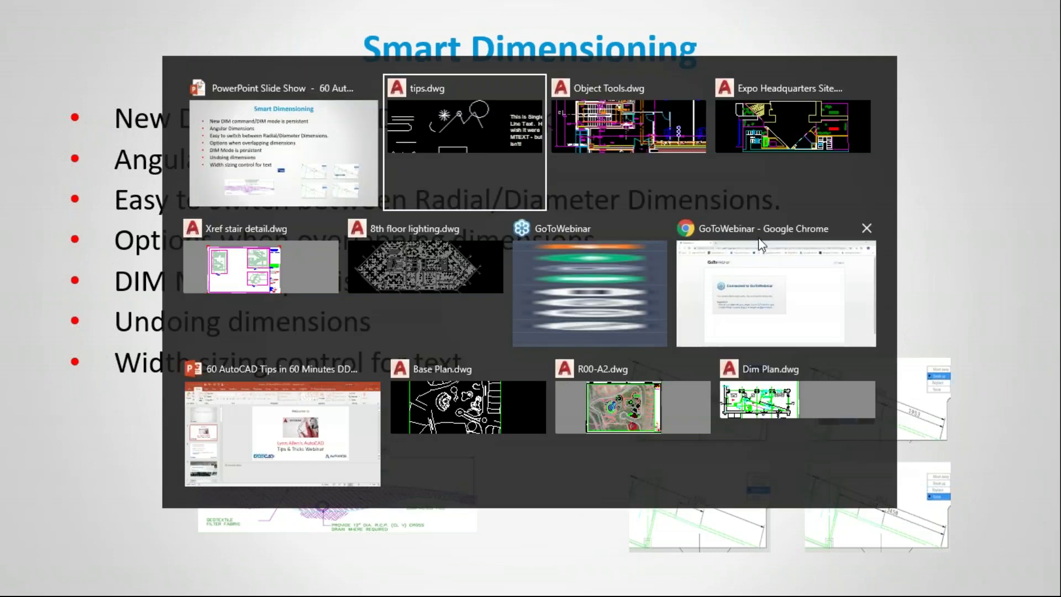
left_click(663, 149)
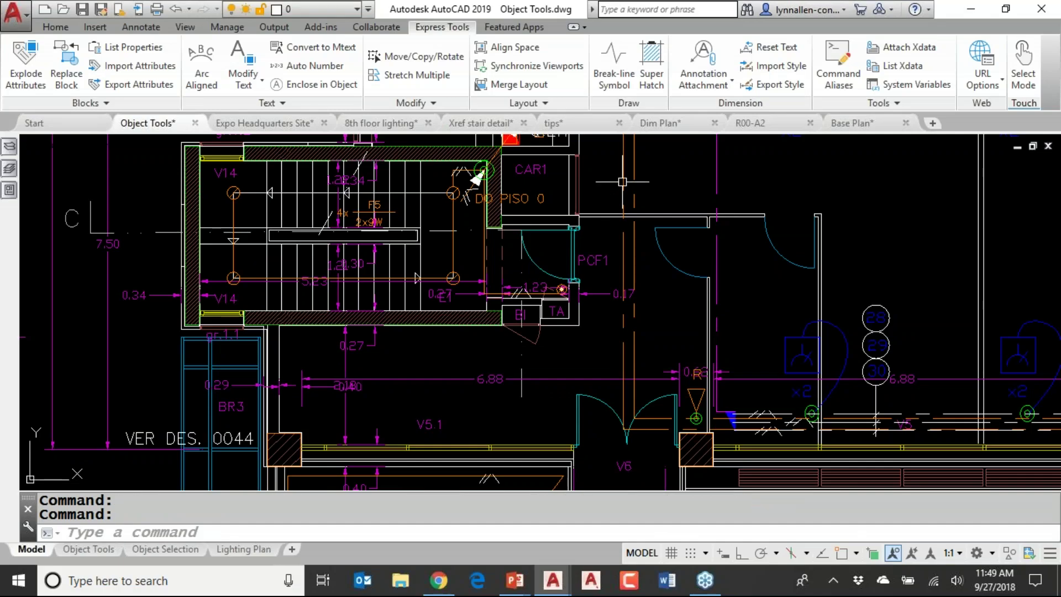
mouse_move(561, 140)
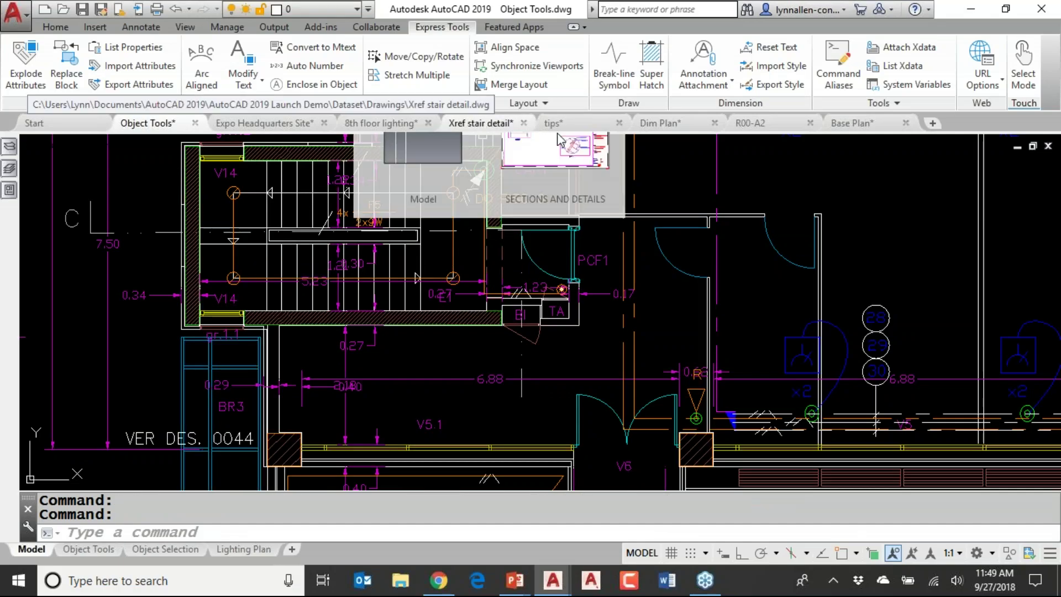
left_click(683, 130)
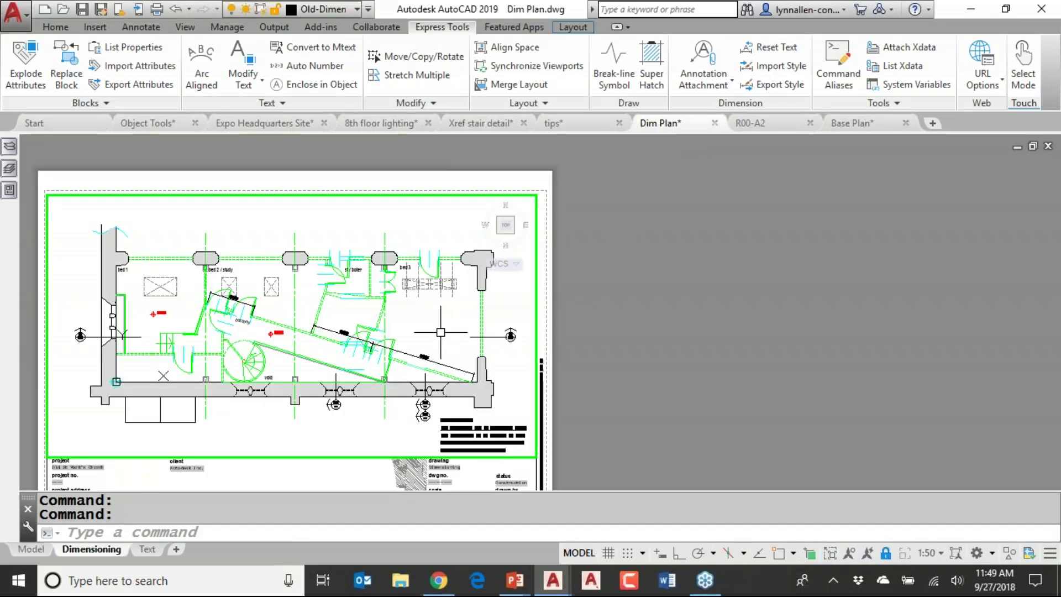
left_click(29, 549)
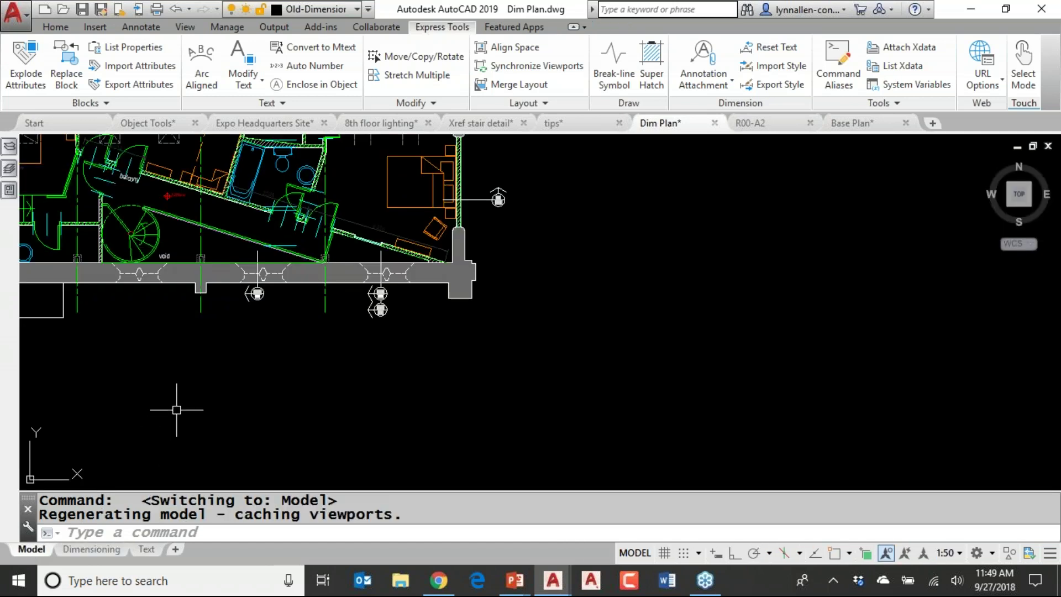
left_click(108, 550)
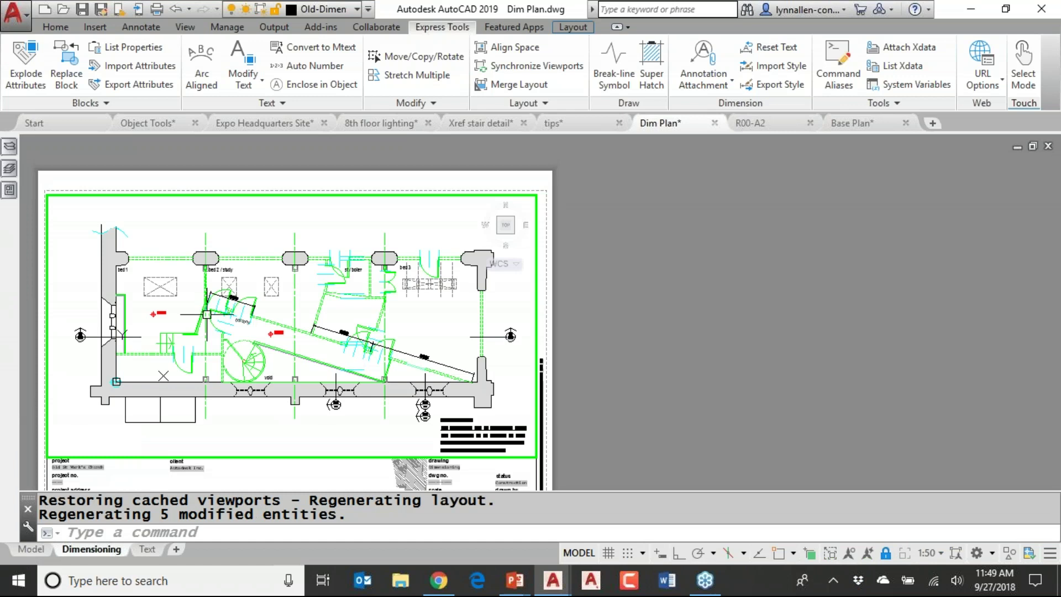
scroll(256, 311, "up", 3)
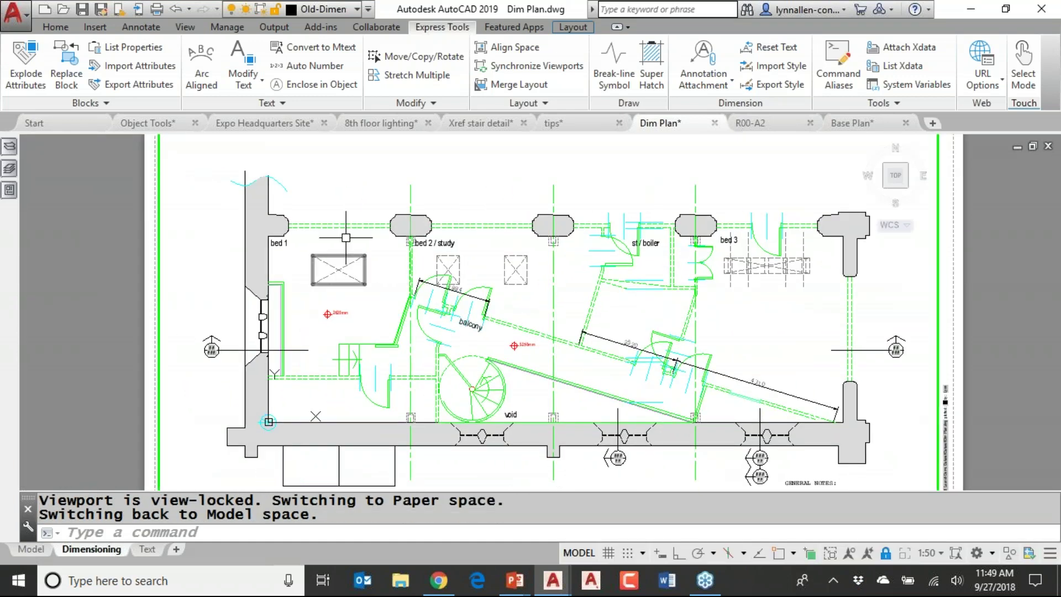
- Show the annotation tools and examine the list of individual dimension types, closing it without choosing one
left_click(141, 27)
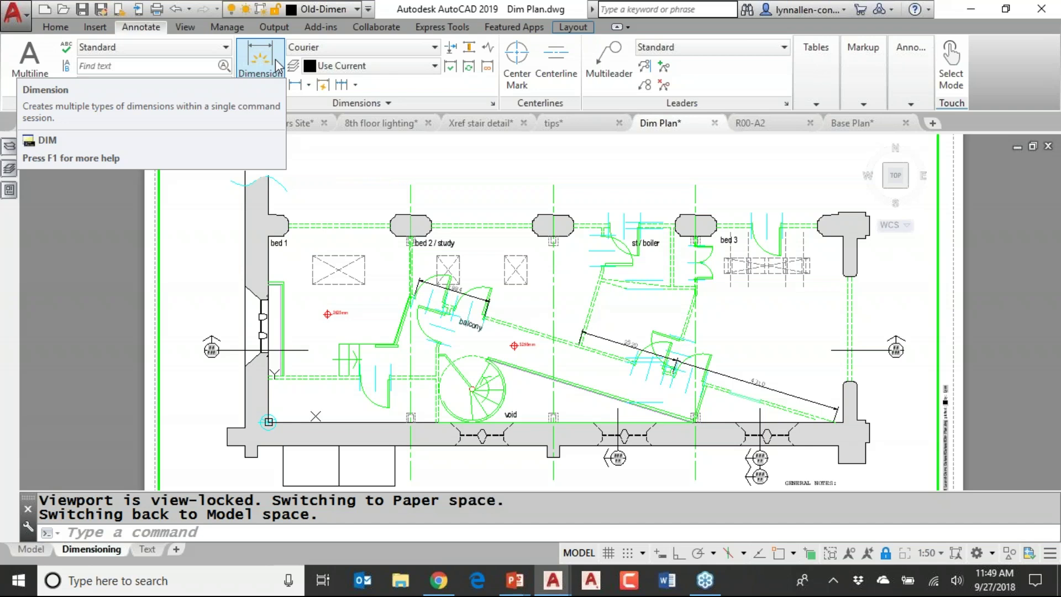
left_click(308, 86)
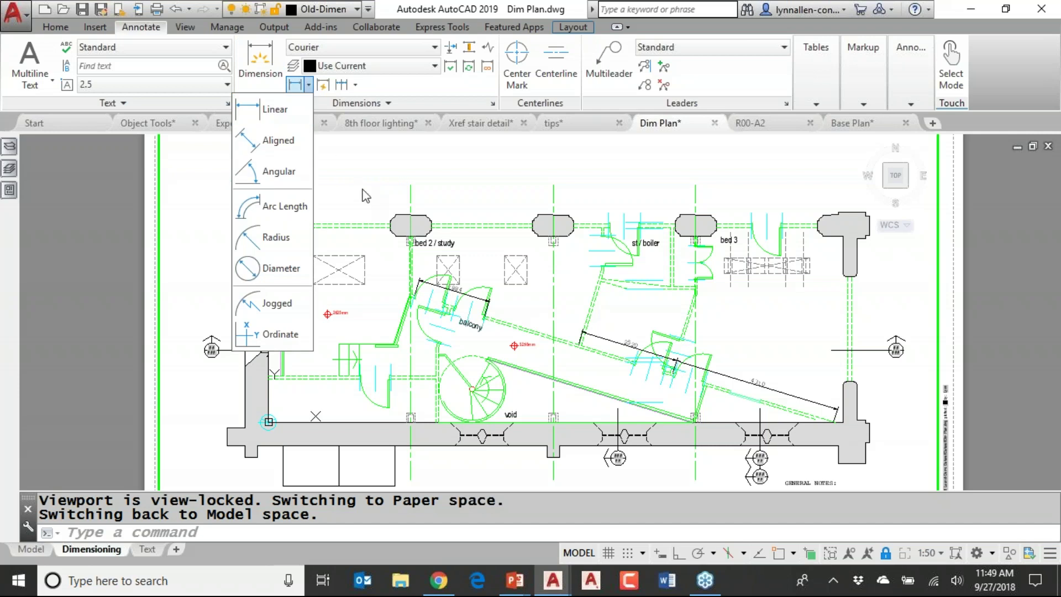
left_click(350, 165)
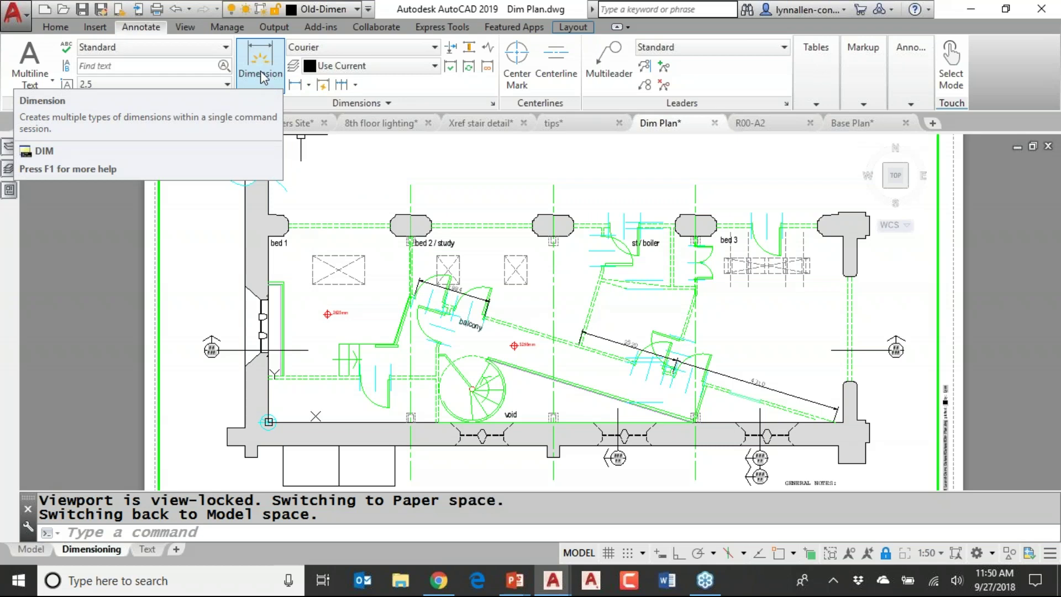
- Start the smart DIM command and add an aligned dimension to the slanted wall between bed 1 and bed 2 / study
left_click(262, 67)
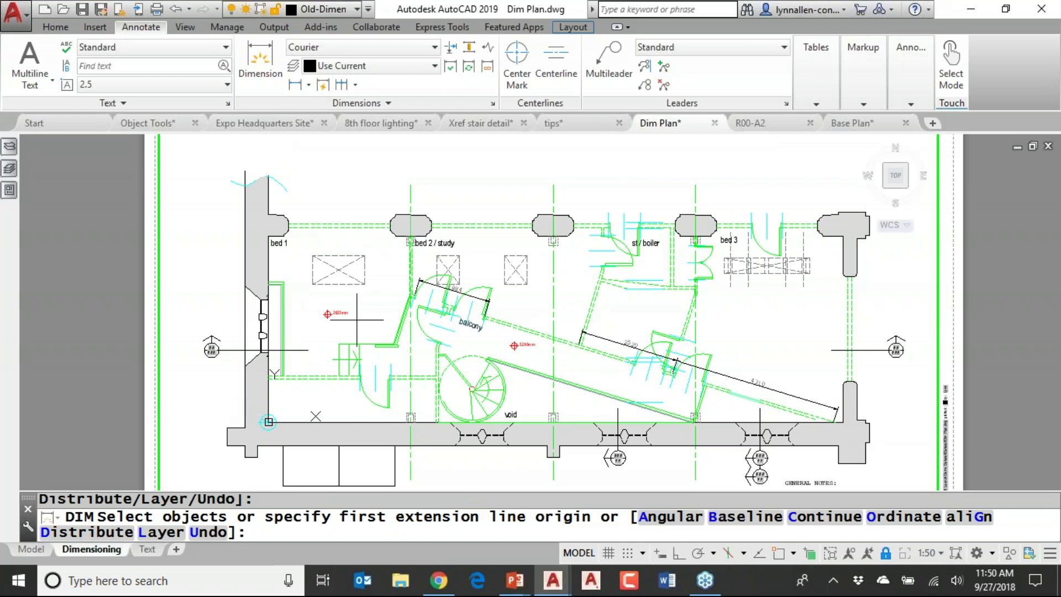
key("Return")
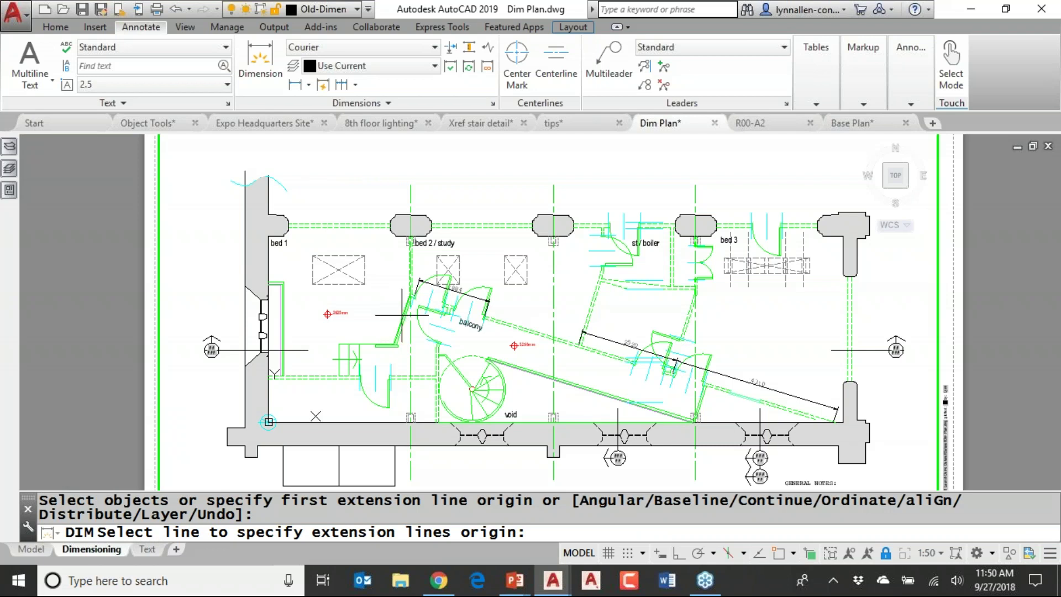
left_click(402, 315)
left_click(381, 315)
key("Return")
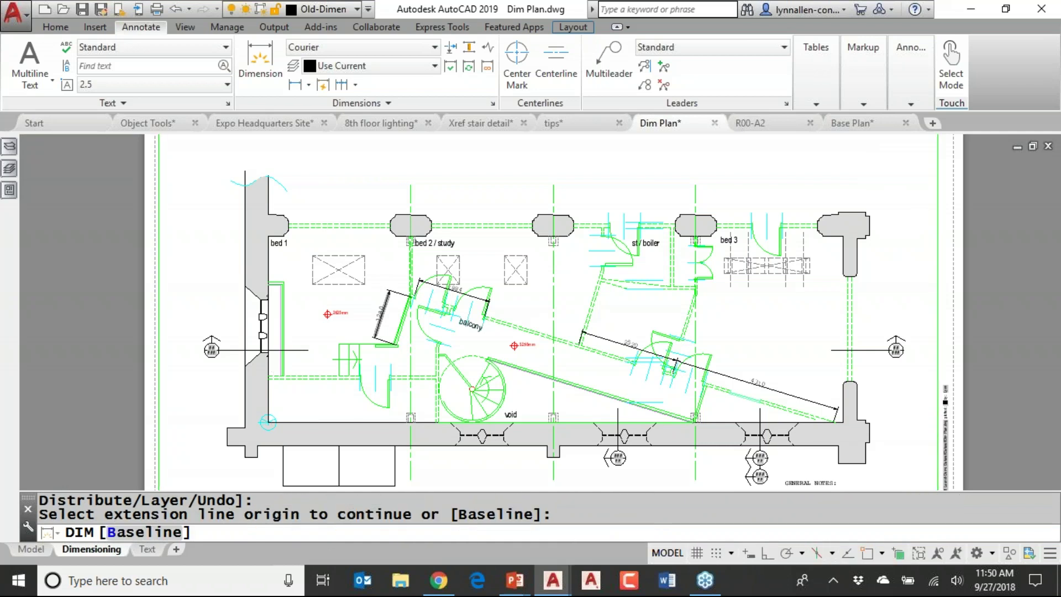
- Dimension the lower edge of the dashed rectangle in bed 1 and the long vertical line beside that room's outer wall
scroll(388, 310, "up", 4)
left_click(288, 244)
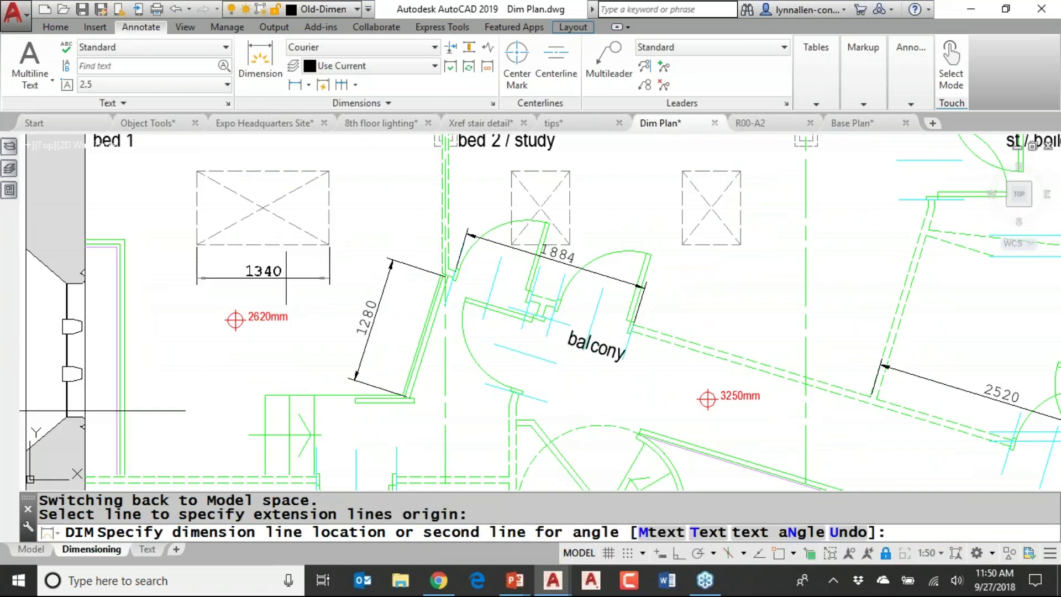
left_click(286, 281)
left_click(126, 348)
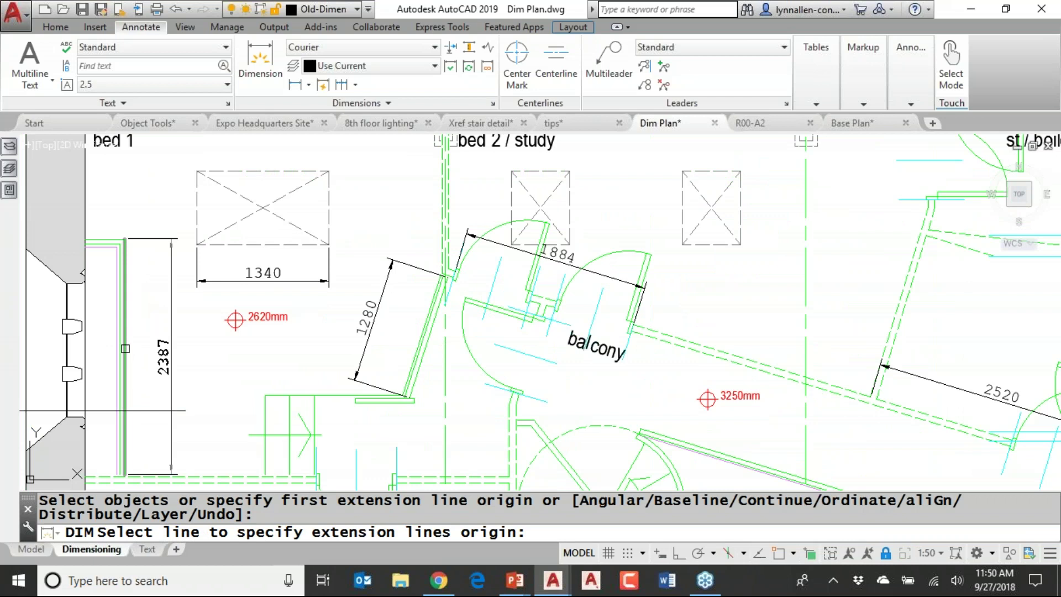
left_click(180, 353)
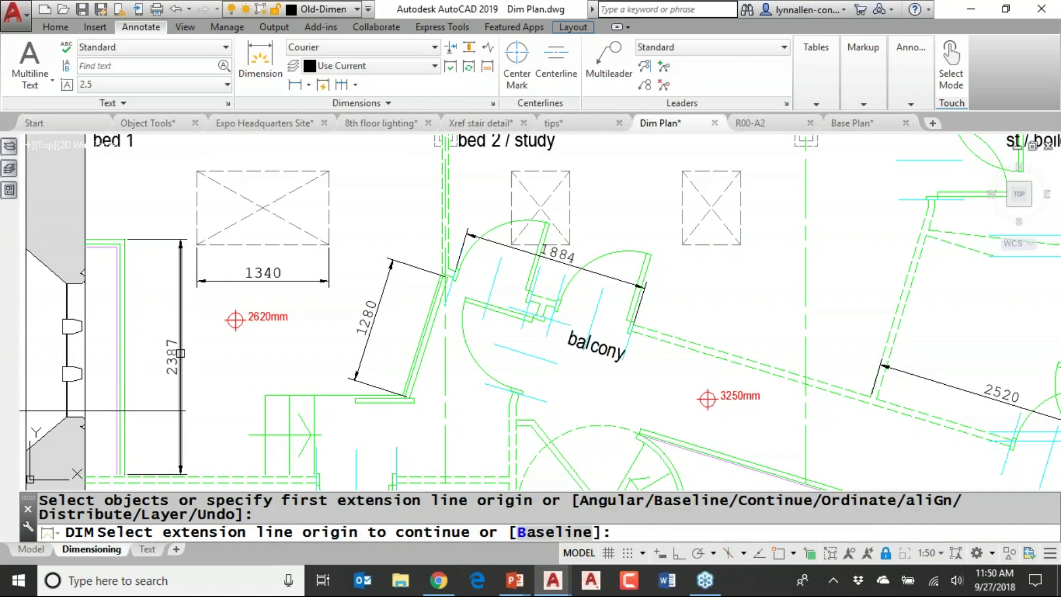
key("Escape")
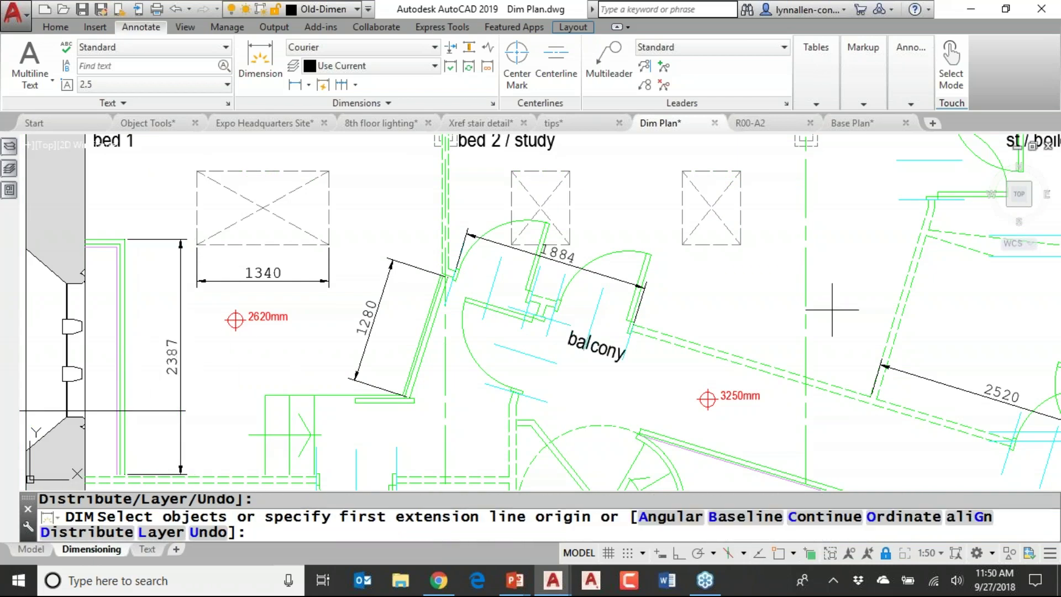
- Add a diameter dimension and a radius dimension to the outer circle of the spiral stair, using the Radius option for the second
mouse_move(829, 429)
middle_mouse_down()
mouse_move(755, 313)
mouse_move(735, 249)
middle_mouse_up()
left_click(511, 326)
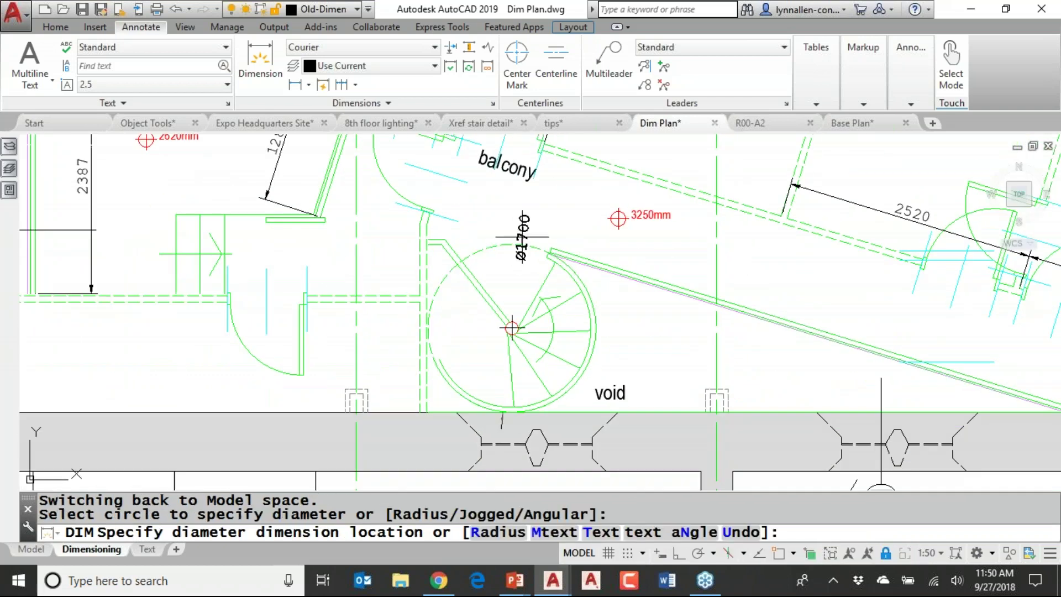
left_click(561, 217)
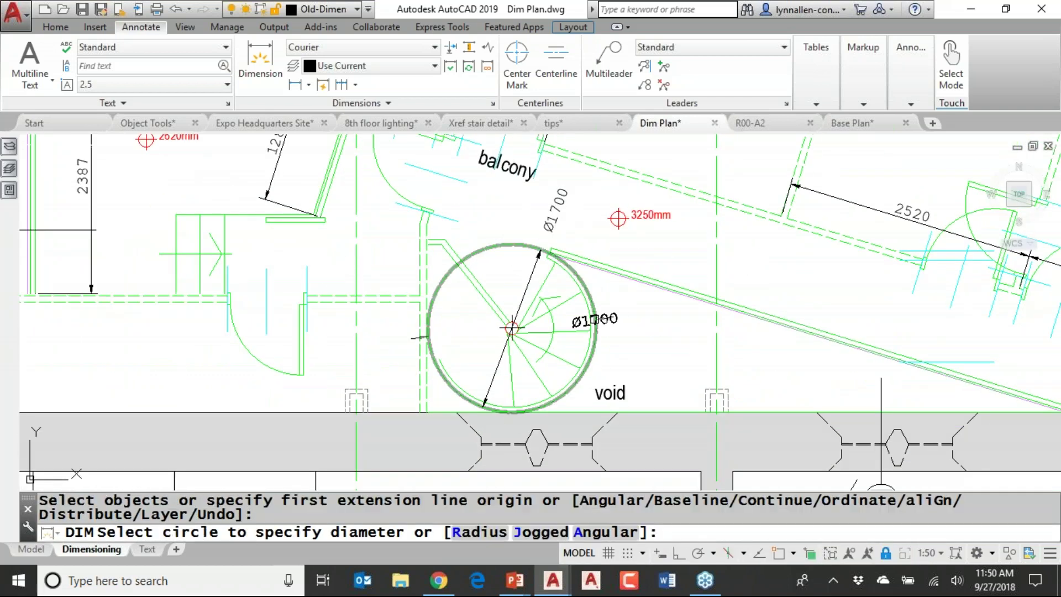
left_click(595, 319)
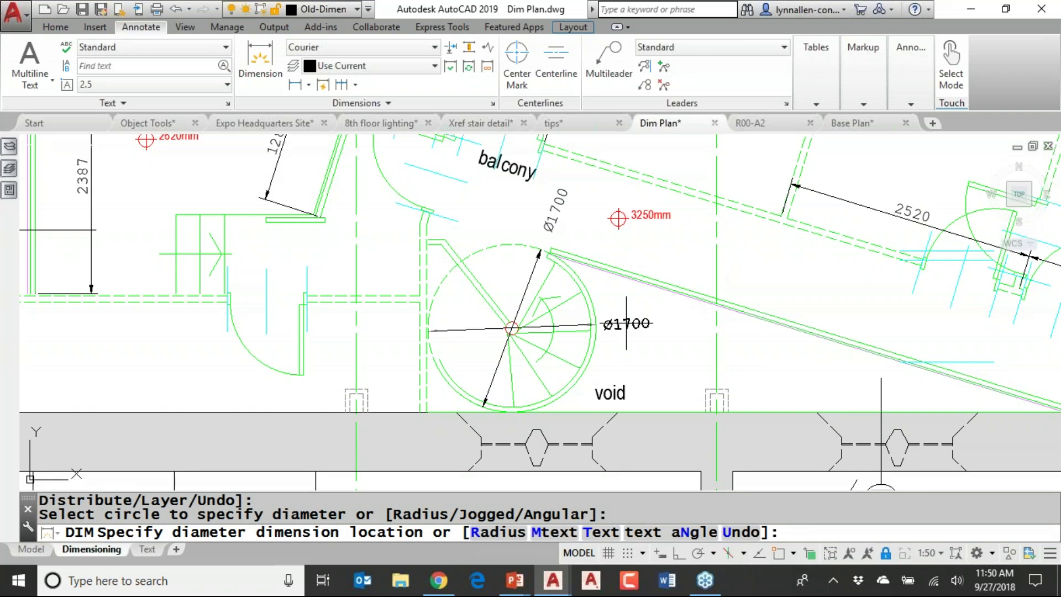
left_click(499, 532)
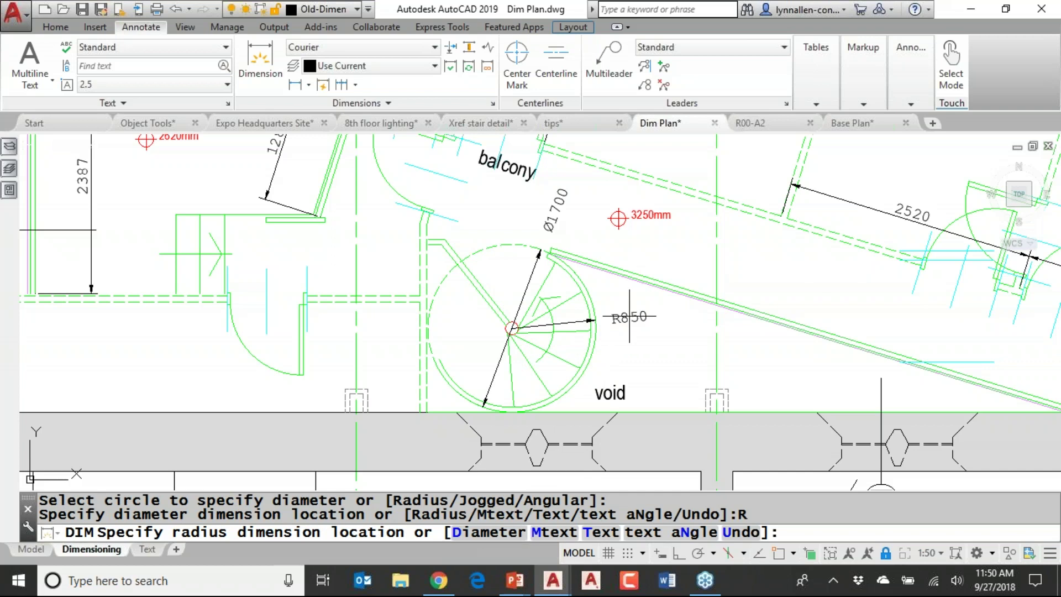
left_click(630, 319)
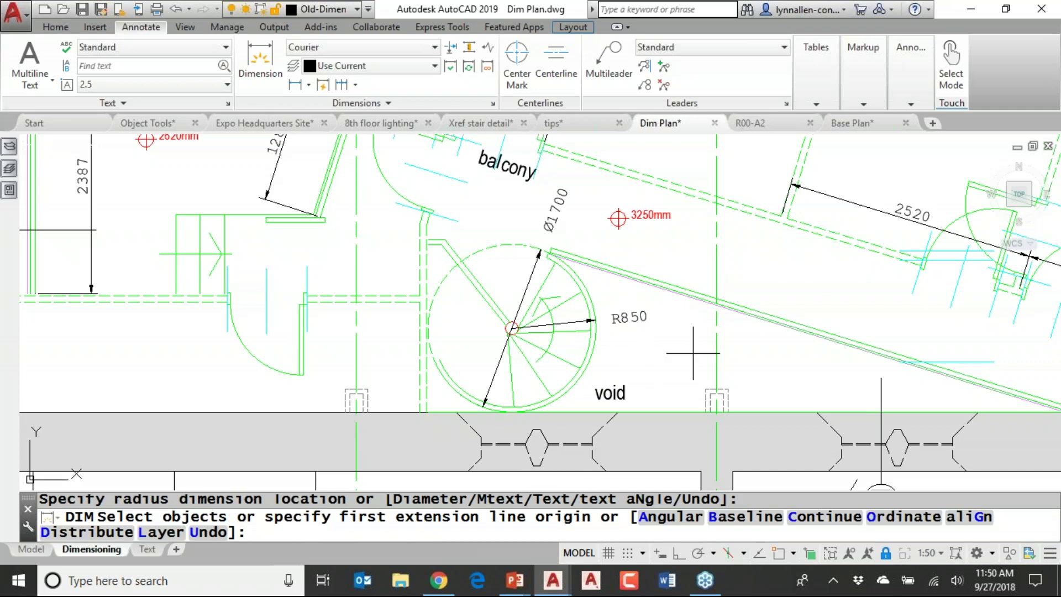
- Add an angular dimension between the slanted wall running from the spiral stair and the horizontal wall line beside the void
mouse_move(761, 352)
middle_mouse_down()
mouse_move(632, 269)
mouse_move(659, 266)
middle_mouse_up()
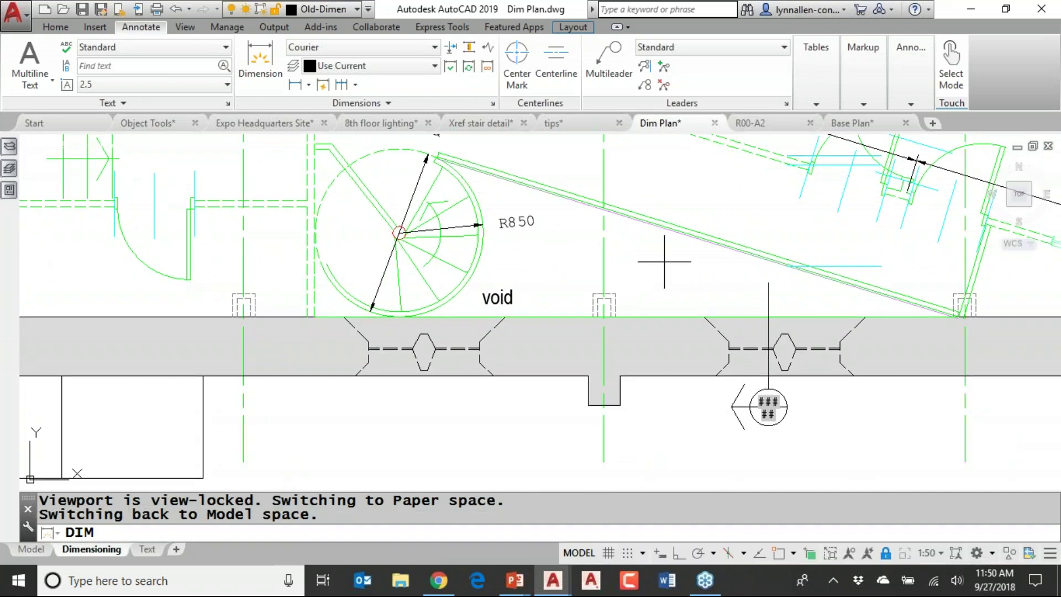
left_click(687, 233)
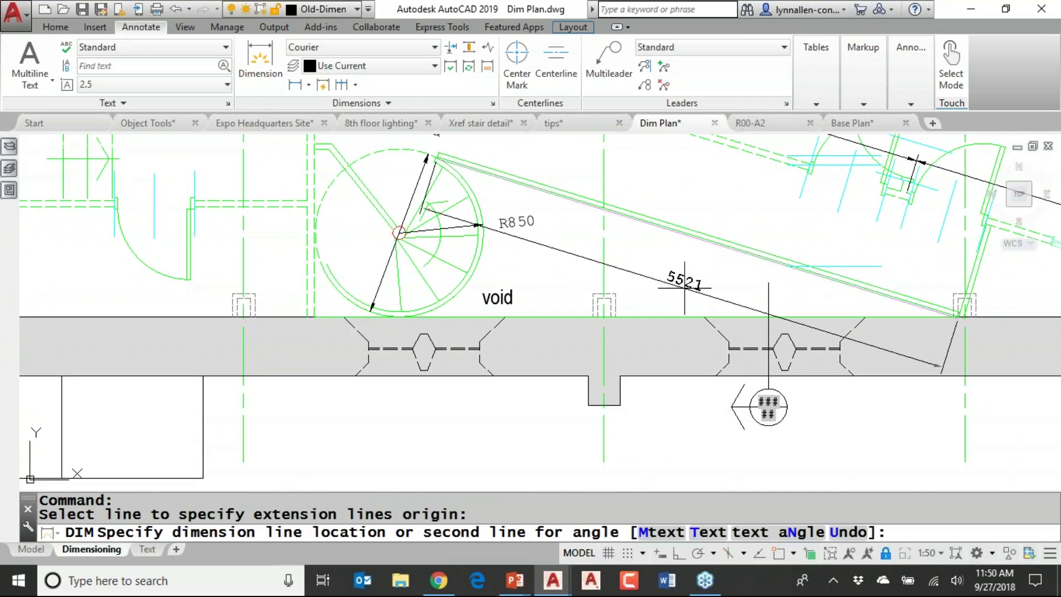
left_click(687, 313)
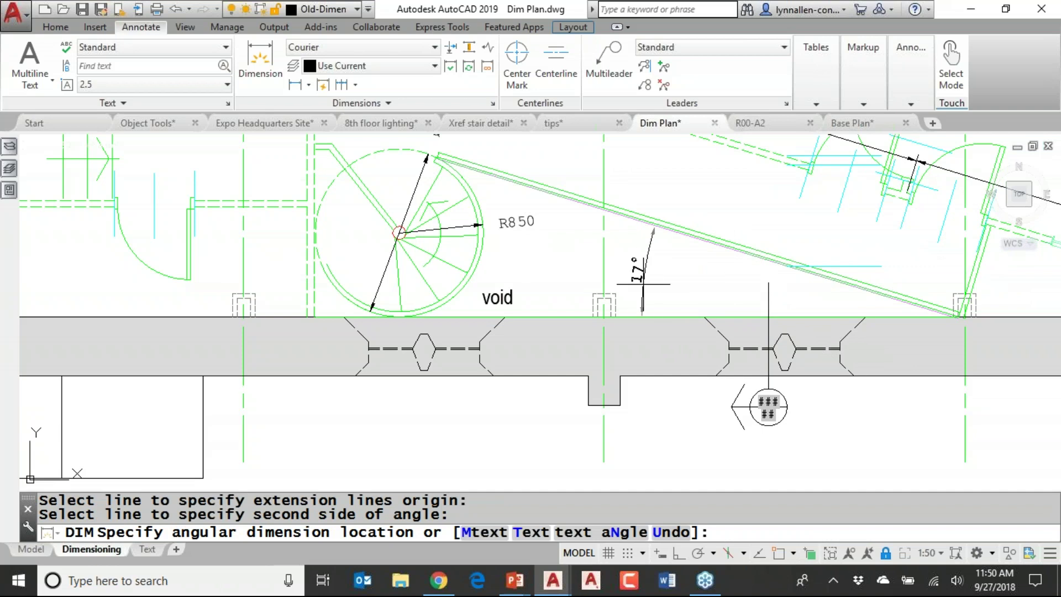
left_click(640, 267)
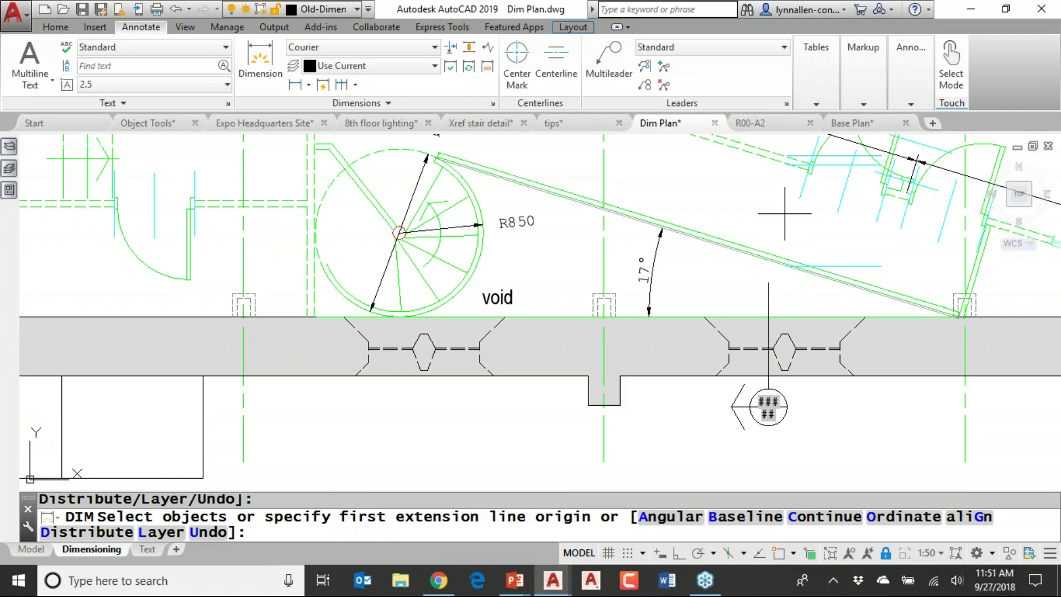
- With object snap on, dimension the window in the slanted dashed wall over the 4310 dimension, resolving the overlap with Move away
mouse_move(783, 213)
middle_mouse_down()
mouse_move(750, 346)
mouse_move(665, 379)
mouse_move(437, 384)
mouse_move(300, 260)
mouse_move(227, 232)
middle_mouse_up()
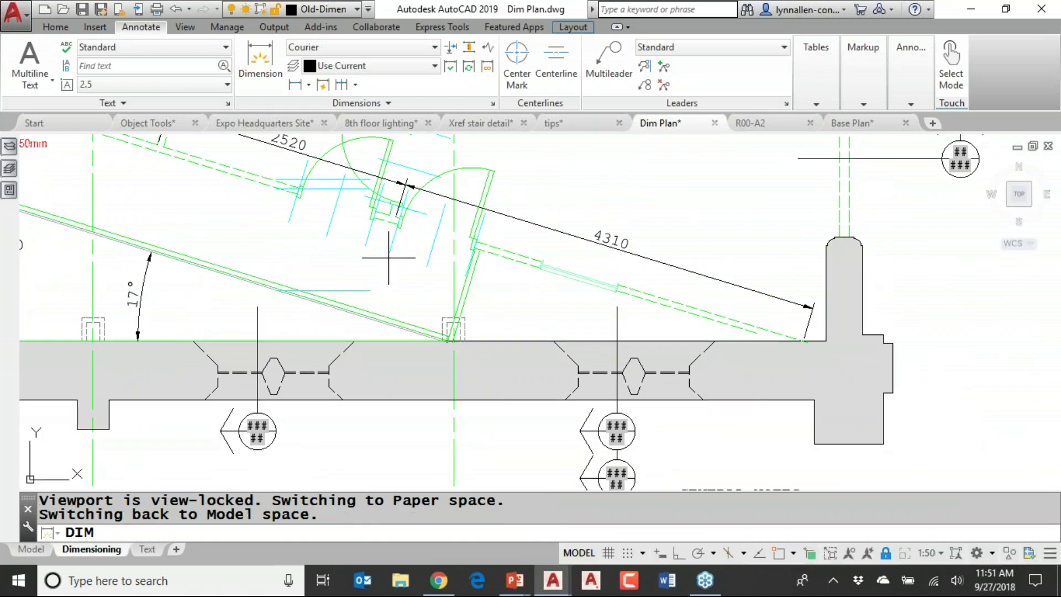
left_click(585, 273)
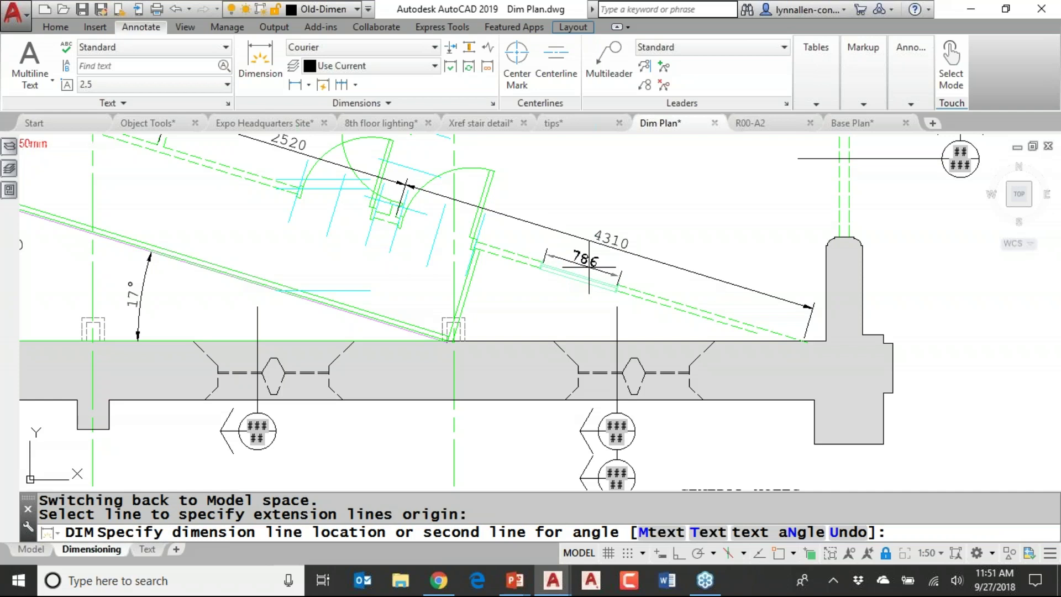
key("F3")
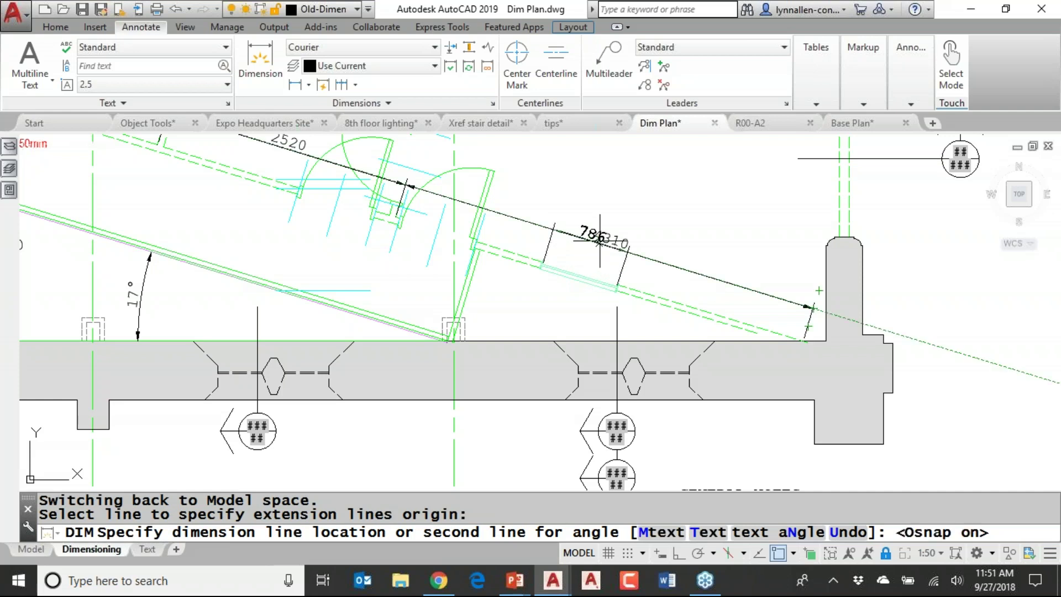
left_click(600, 239)
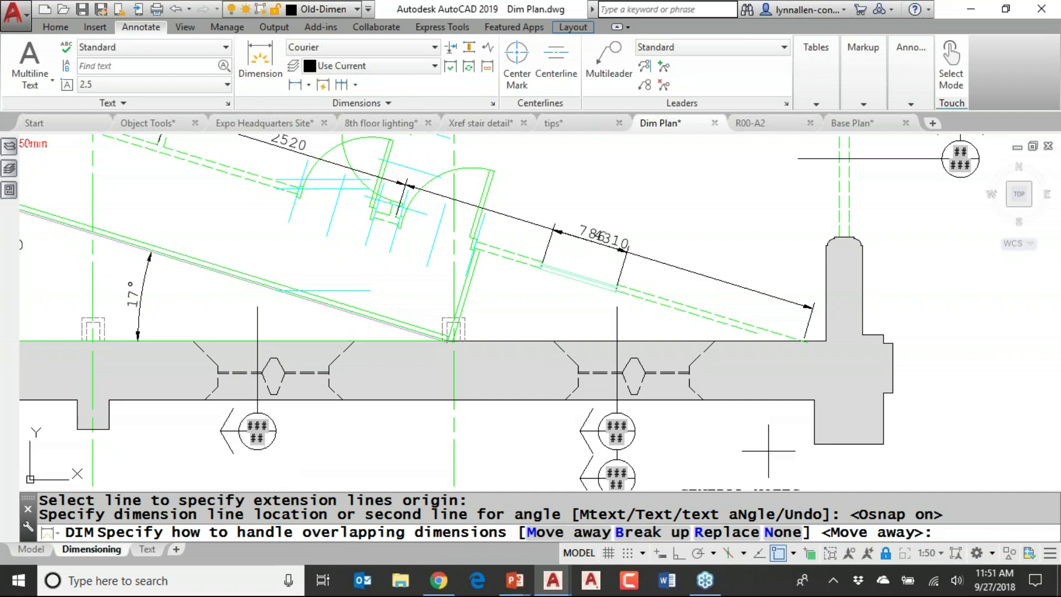
type("m")
key("Return")
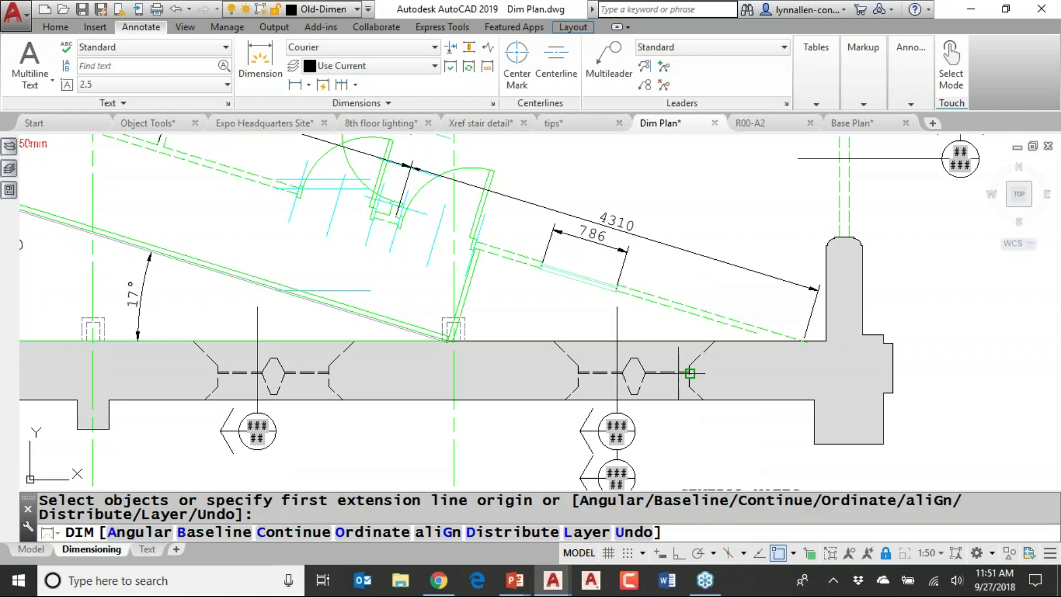
key("Return")
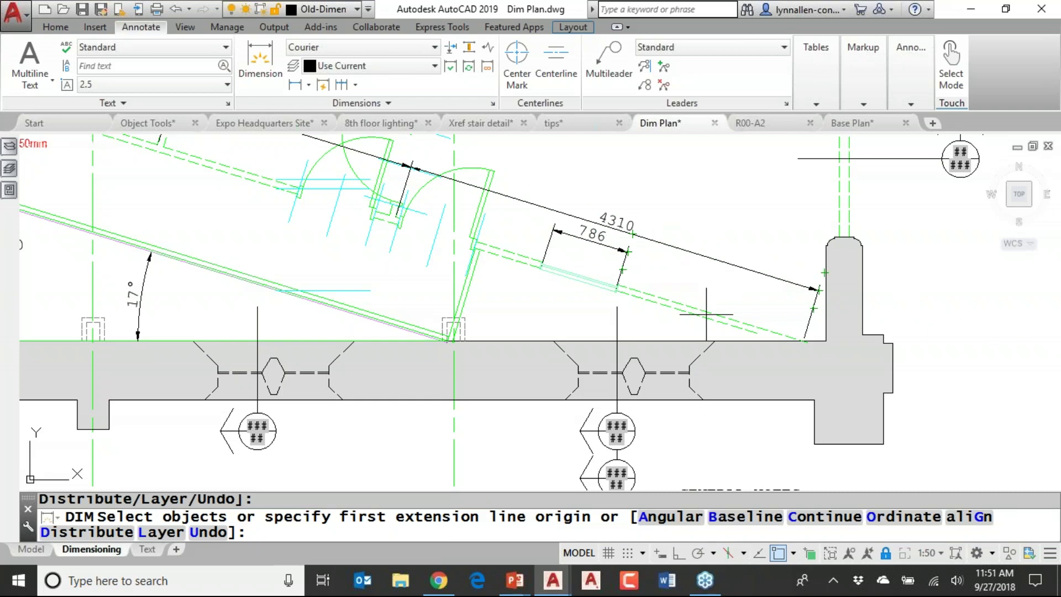
- Dimension the dashed wall beyond the window in line with the 4310 dimension, resolve the overlap with Break up, and end DIM
left_click(696, 296)
key("F3")
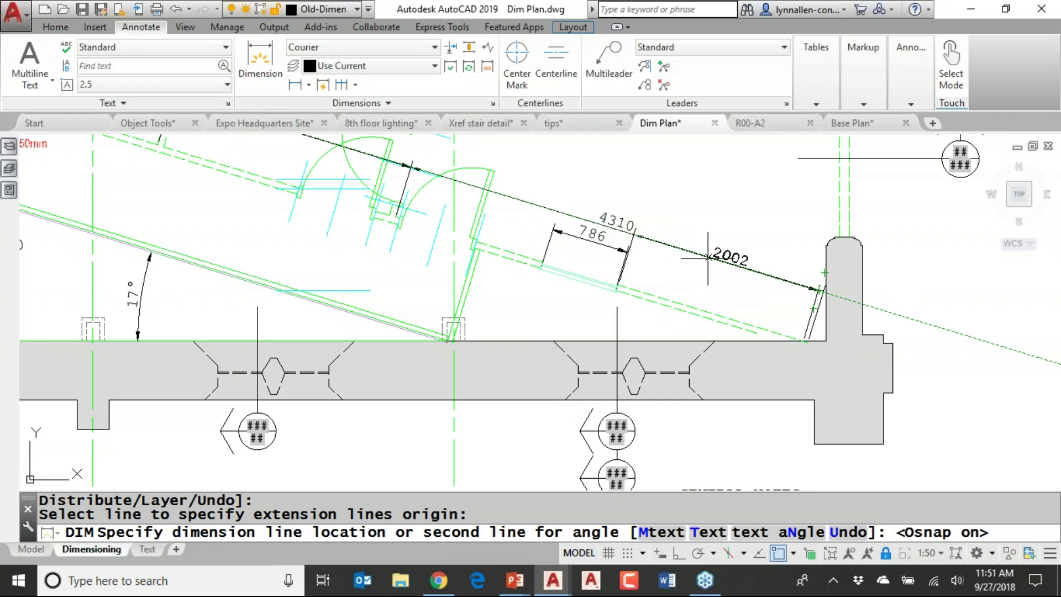
left_click(708, 258)
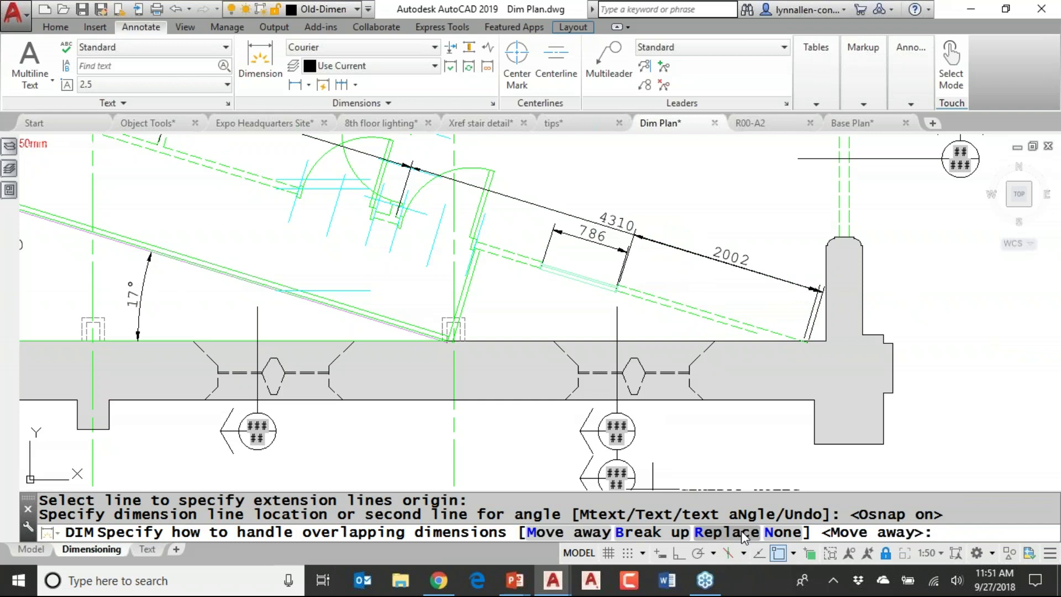
left_click(659, 532)
left_click(711, 252)
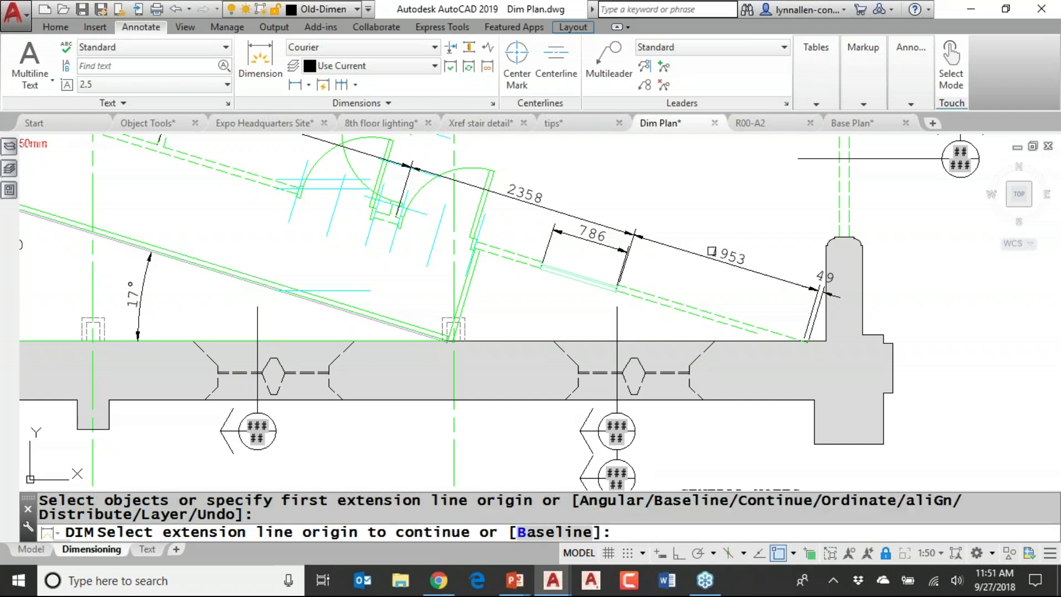
key("Return")
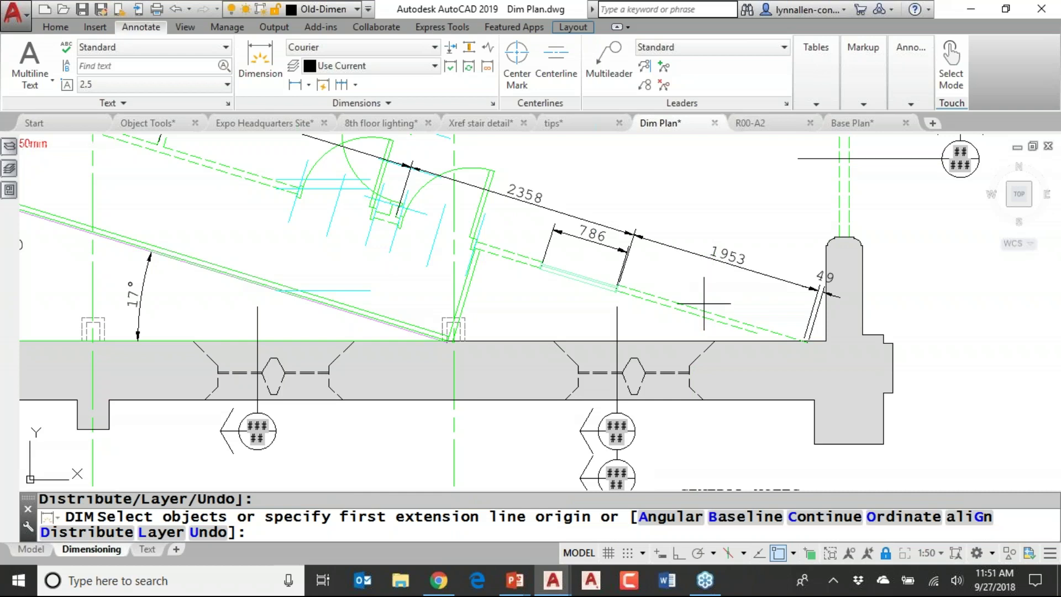
key("Return")
key("Escape")
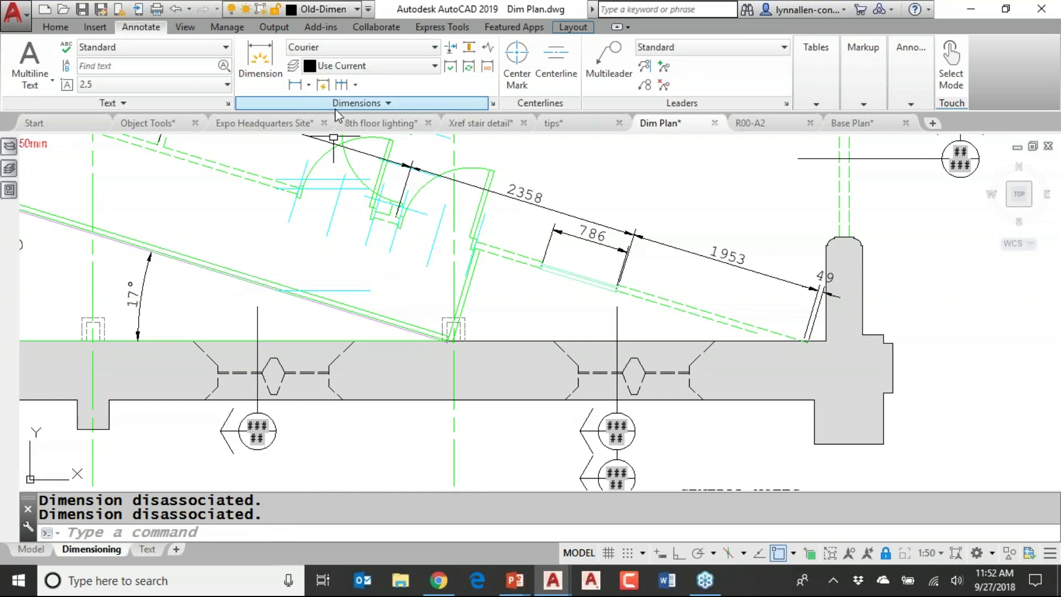
- Undo the view changes and the entire group of dimensions from the DIM session, and restore the dimensions with REDO
scroll(307, 135, "down", 2)
scroll(338, 227, "down", 4)
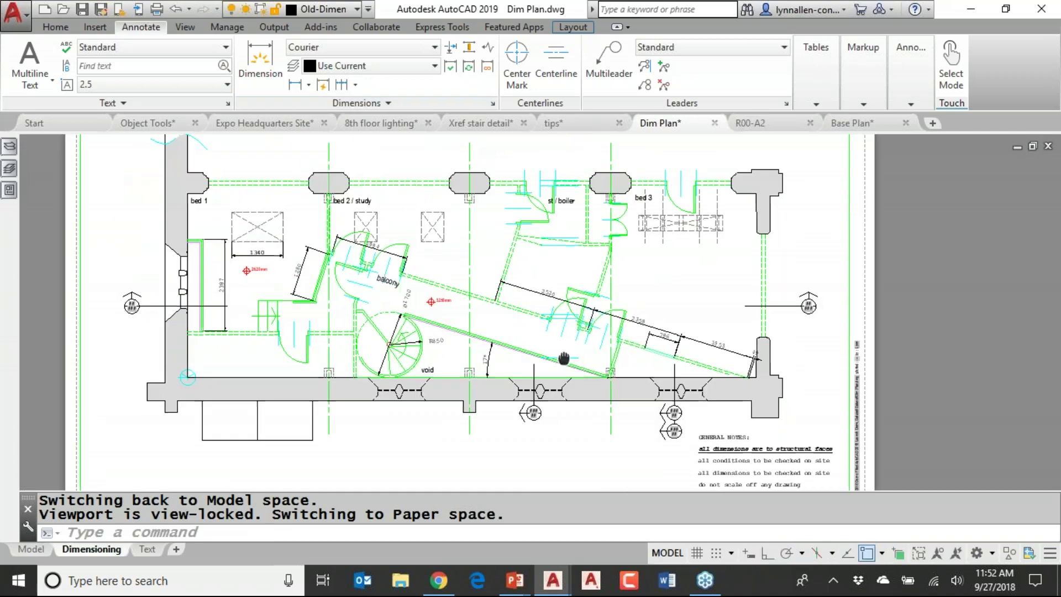
mouse_move(509, 347)
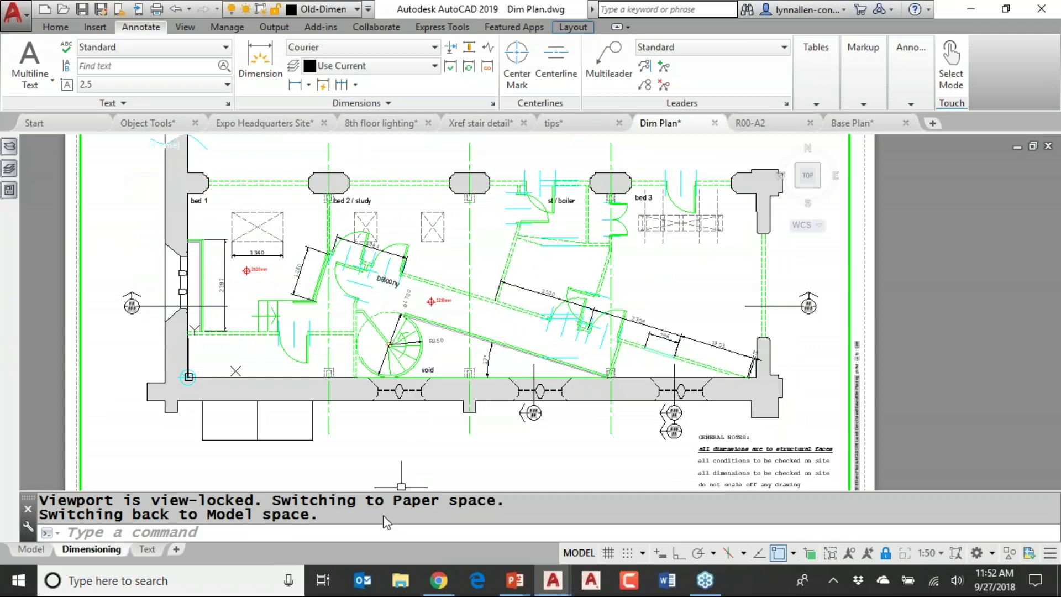
left_click(381, 538)
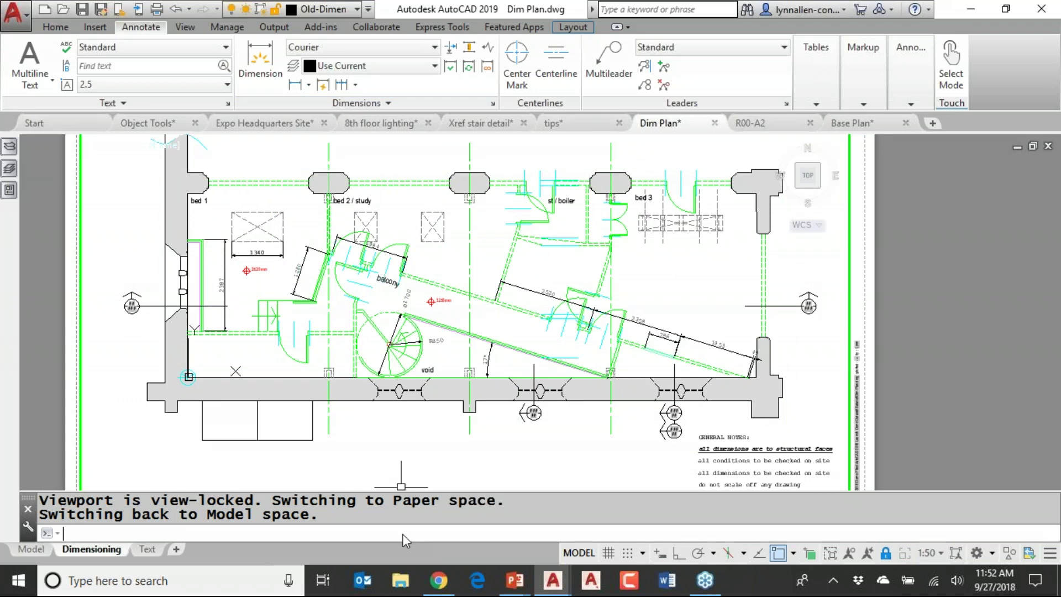
type("U")
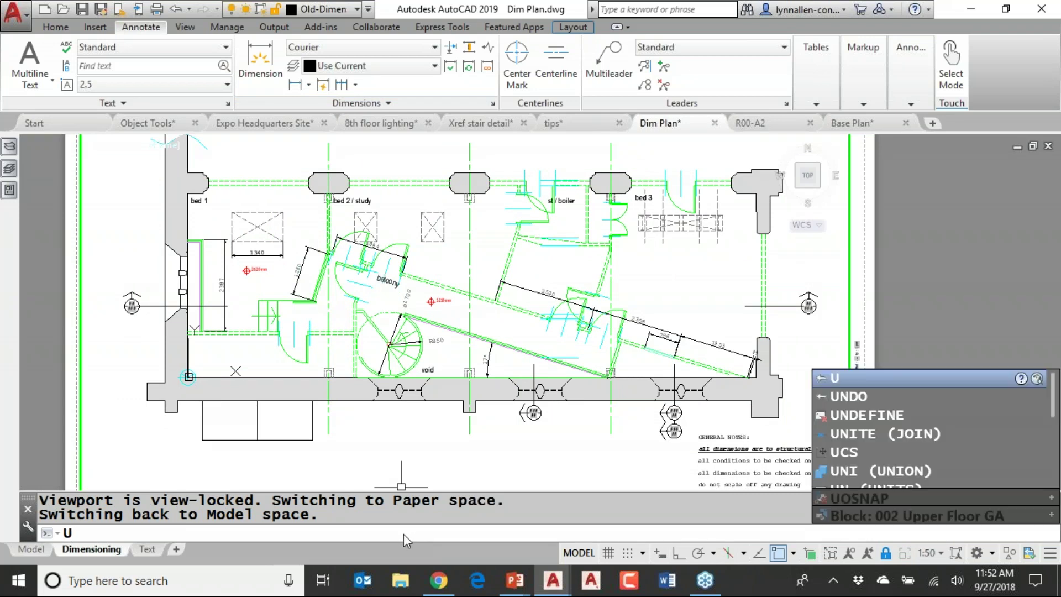
key("Return")
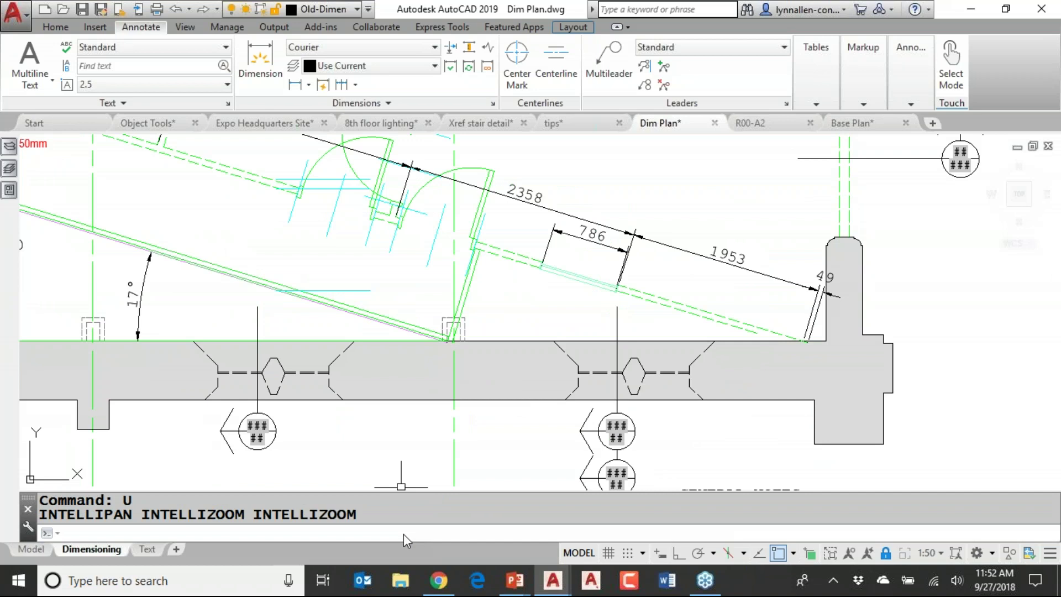
type("u")
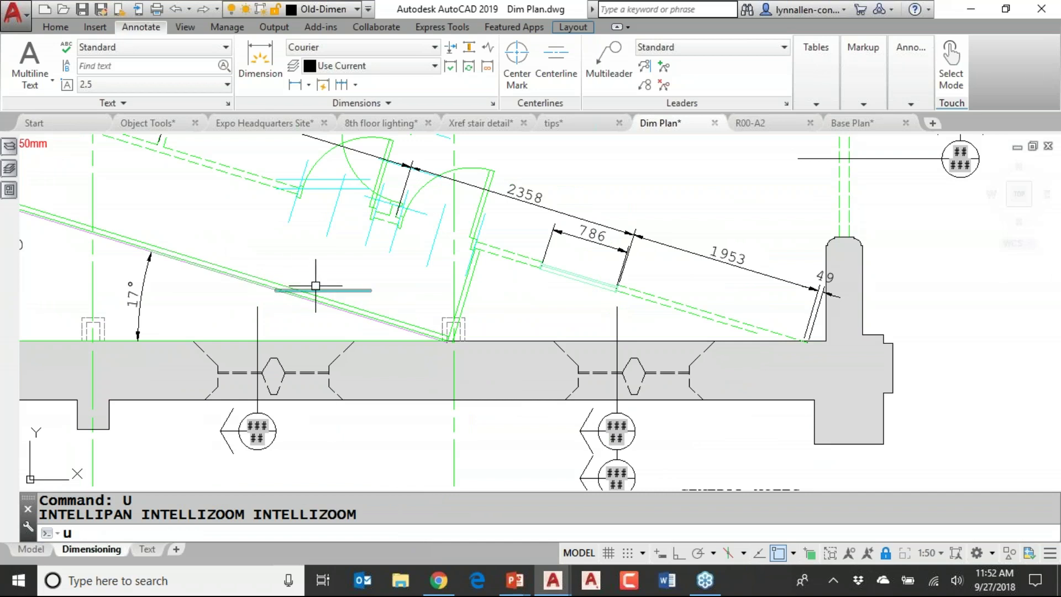
key("Return")
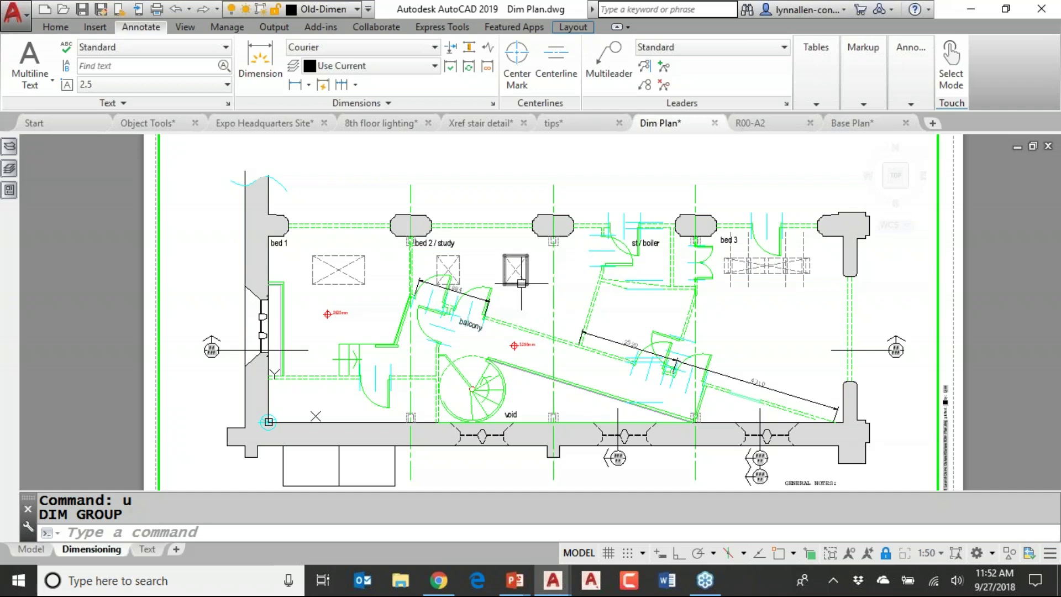
type("redo")
key("Return")
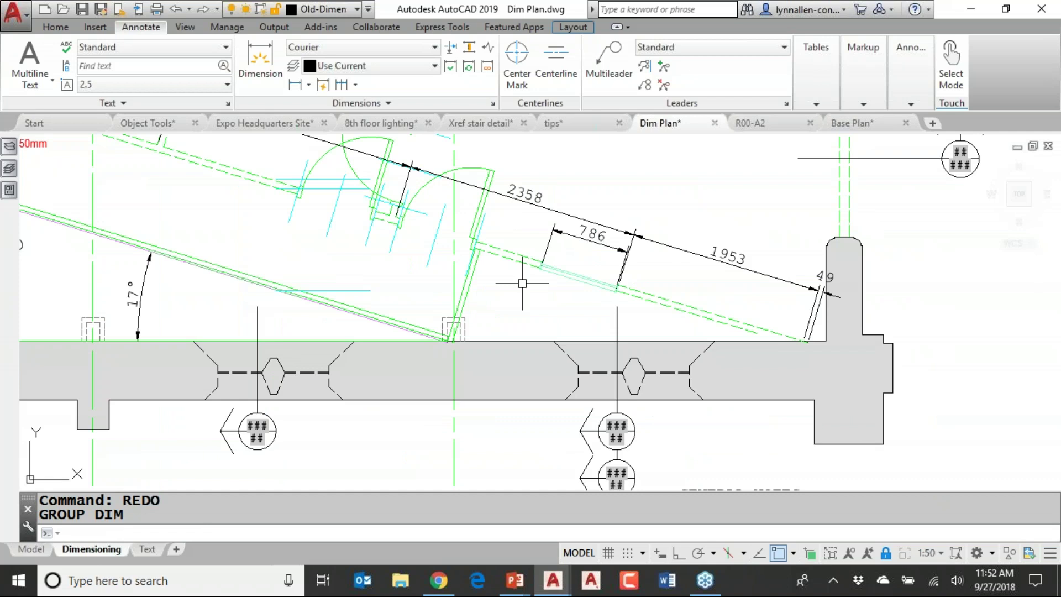
scroll(310, 258, "down", 3)
scroll(575, 354, "up", 2)
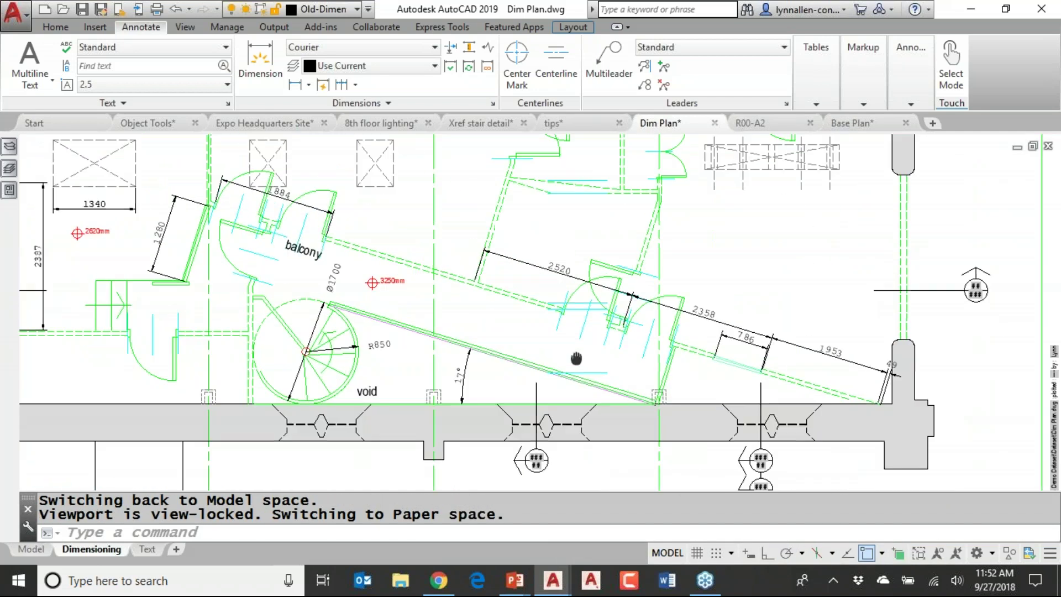
middle_click_drag(486, 330, 572, 354)
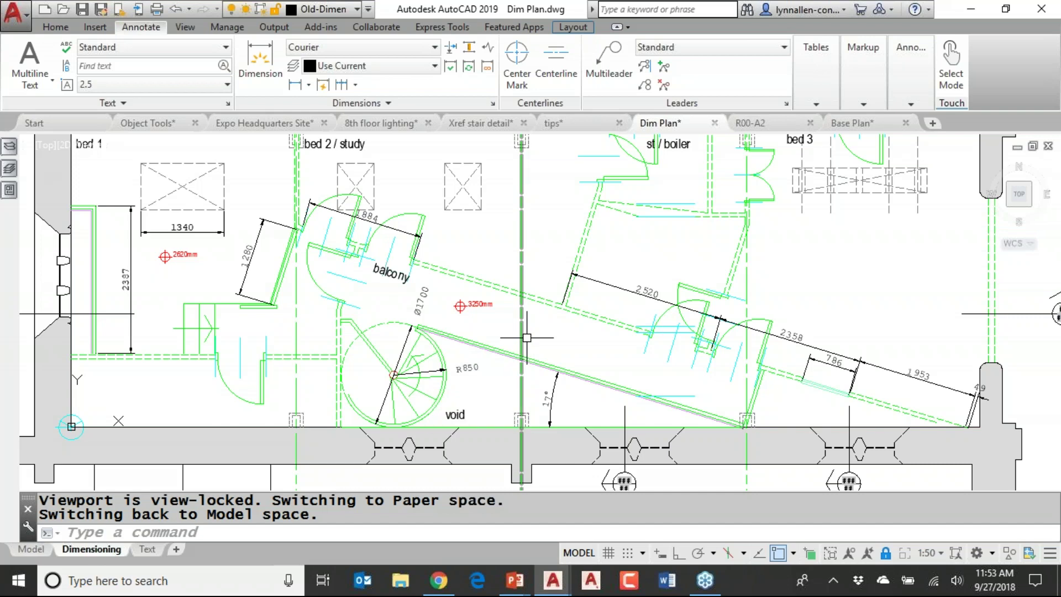
- Switch to the PowerPoint slide show and advance past the Smart Dimensioning slide to the closing thank-you slide
mouse_move(515, 583)
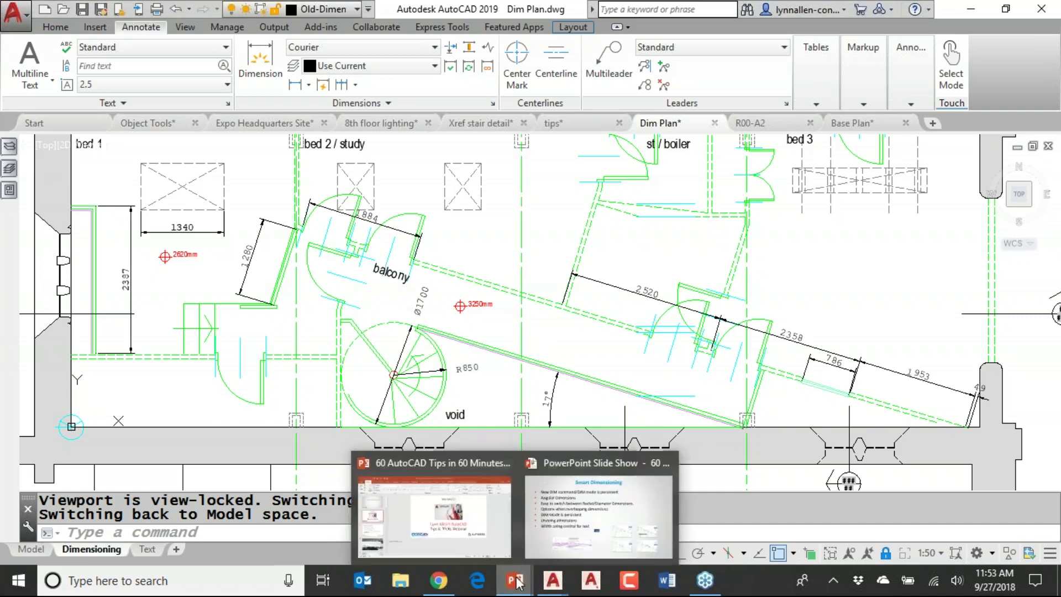
left_click(584, 535)
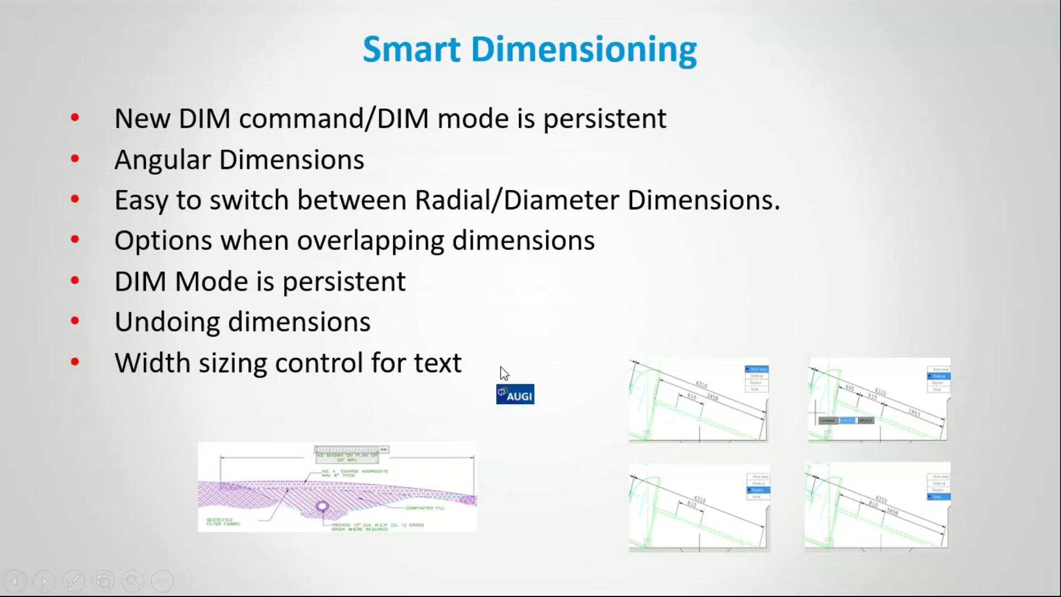
left_click(500, 366)
left_click(500, 350)
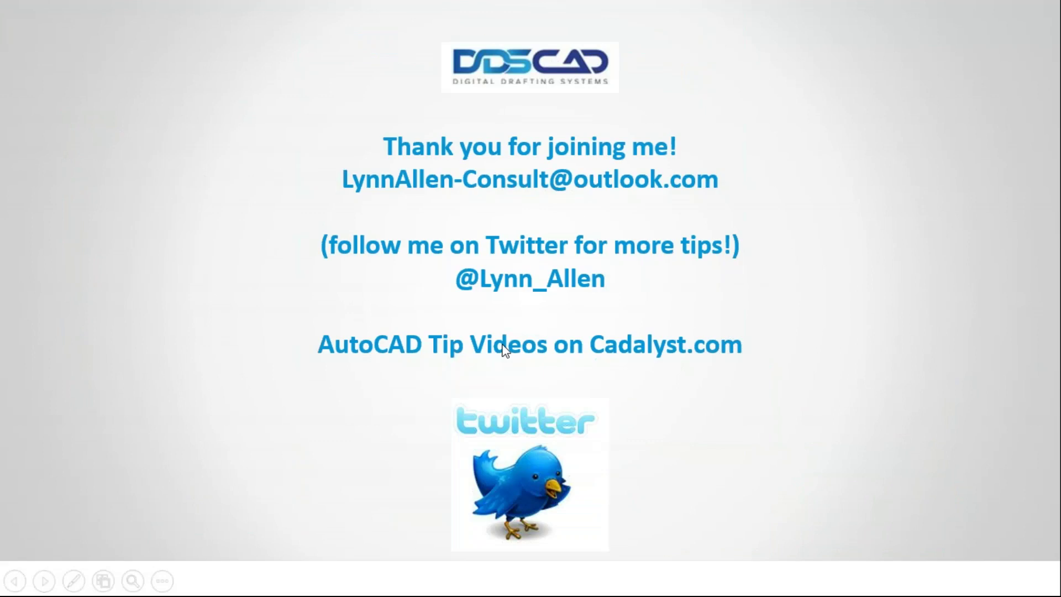